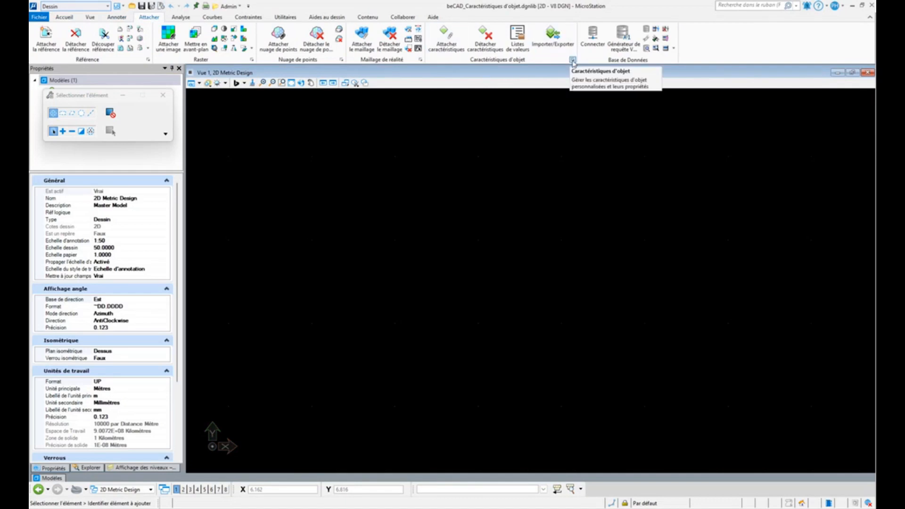
# - Open the object characteristics manager and display the Identifiant property of Porte in the Webinaire 23-04-2024 library
pyautogui.click(573, 60)
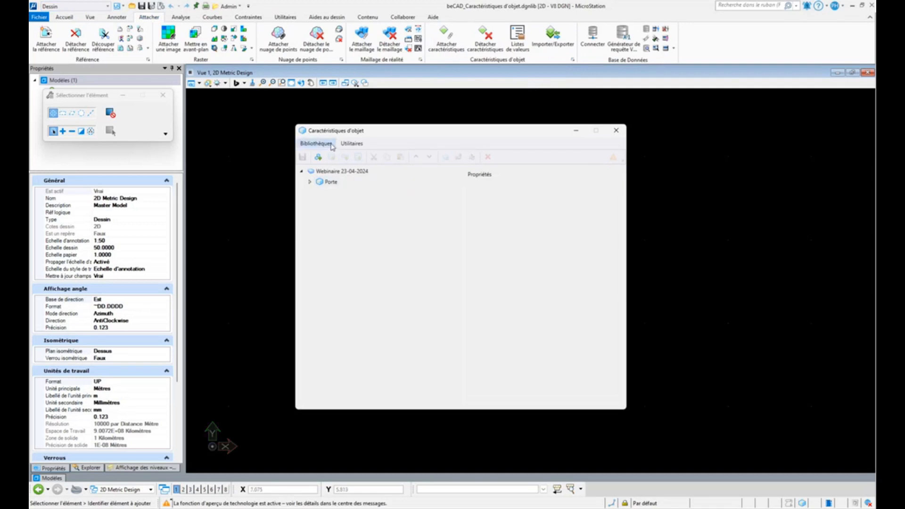
pyautogui.click(325, 171)
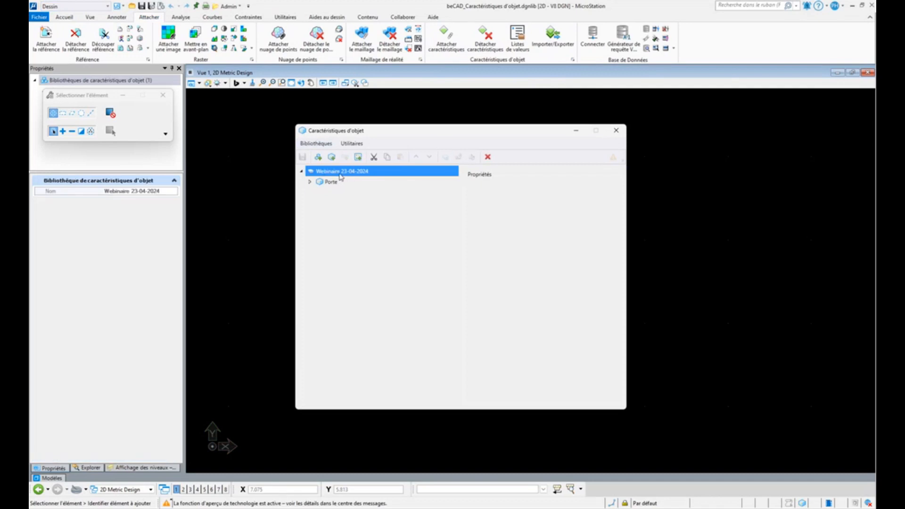
pyautogui.click(310, 182)
pyautogui.click(365, 196)
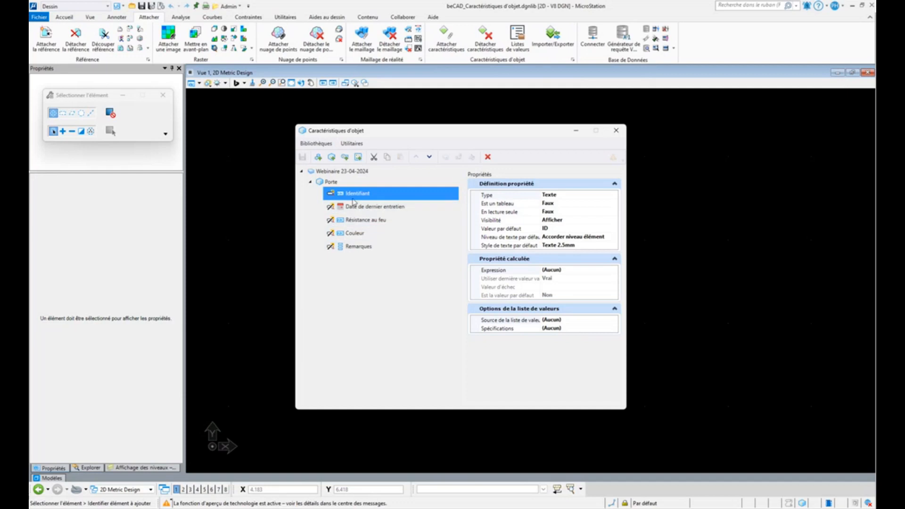
# - Examine the Remarques property's definition, in particular its array setting
pyautogui.click(362, 247)
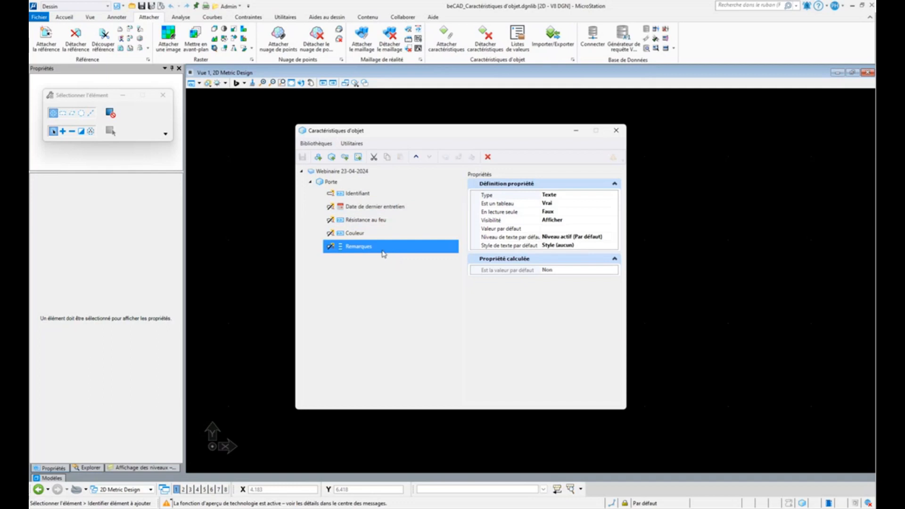
pyautogui.click(564, 204)
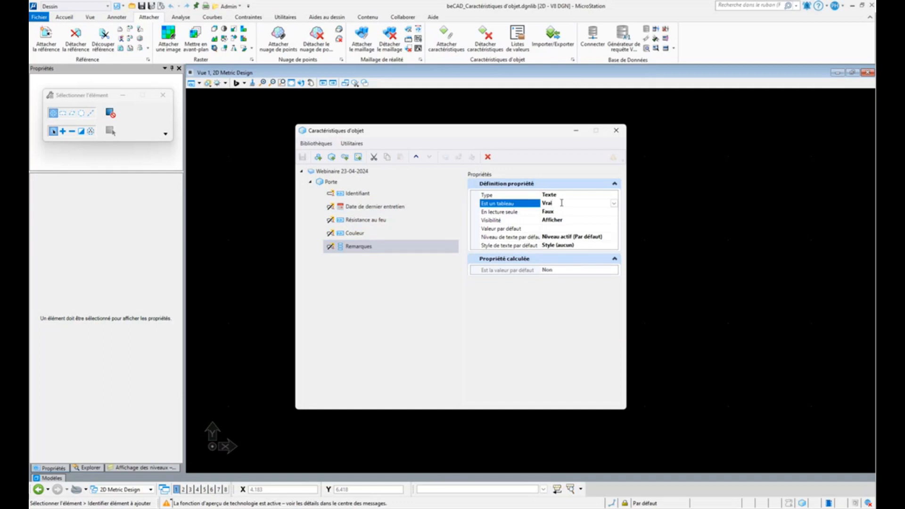
pyautogui.click(437, 282)
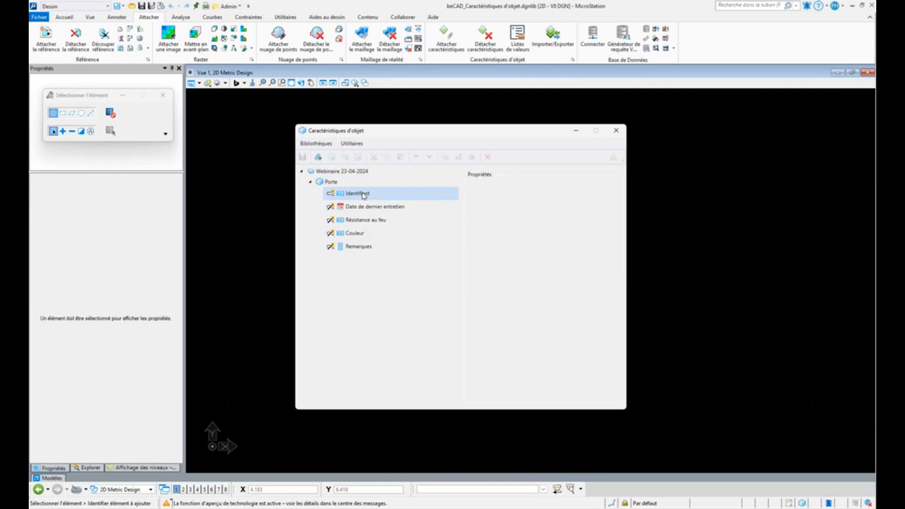
# - Examine the Identifiant property's data type and default value
pyautogui.click(364, 196)
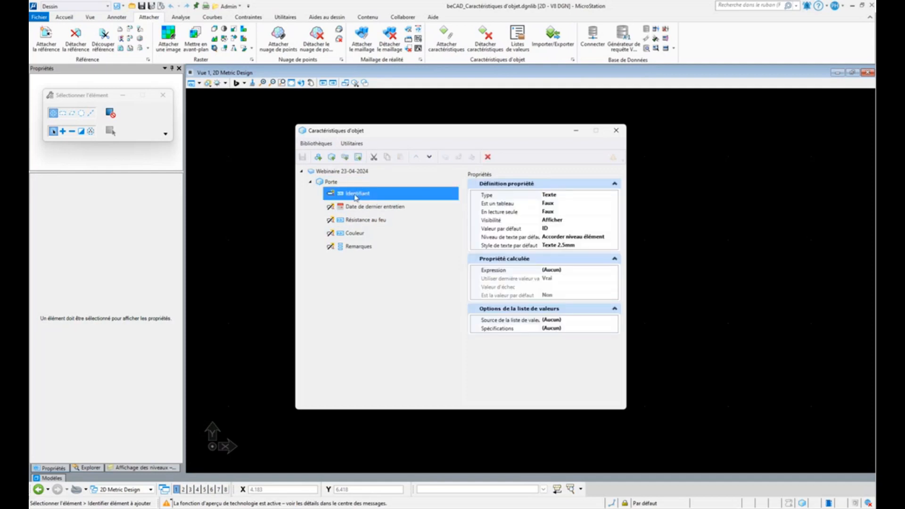
pyautogui.click(561, 196)
pyautogui.doubleClick(564, 195)
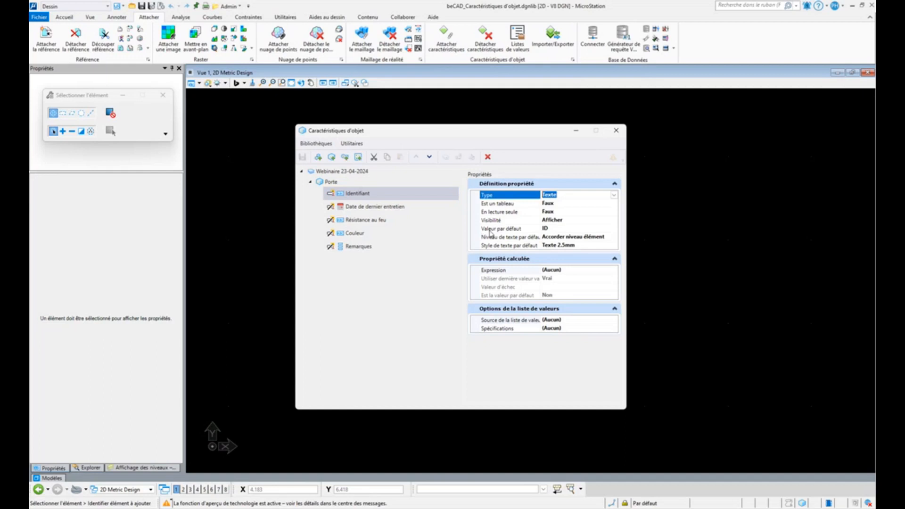
pyautogui.click(491, 230)
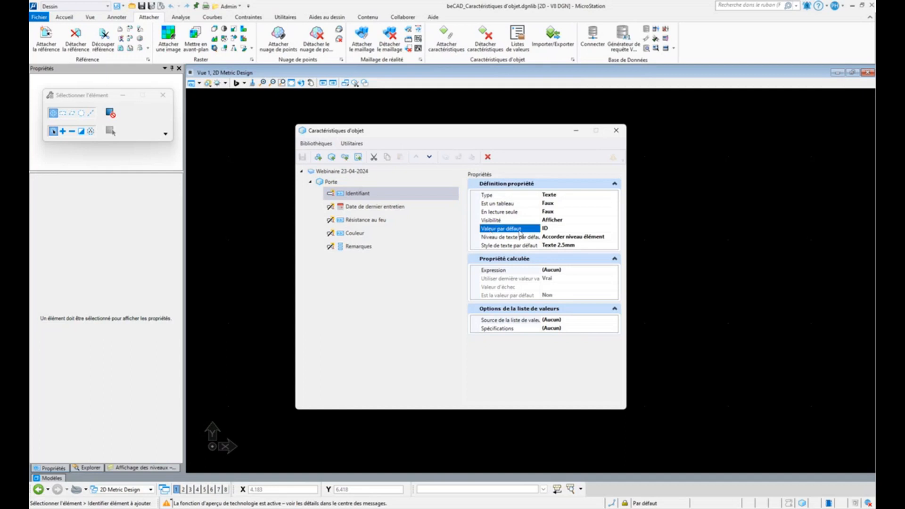
pyautogui.doubleClick(549, 228)
pyautogui.click(568, 230)
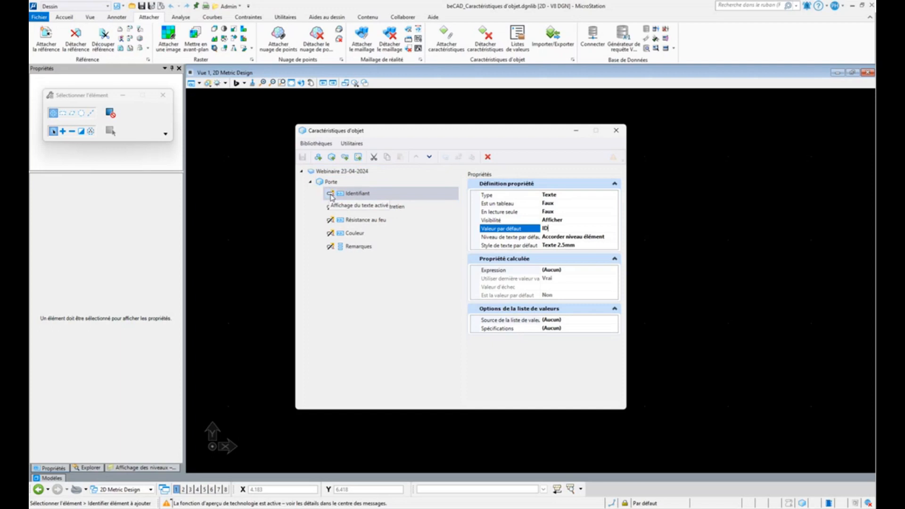
# - Turn the Identifiant property's text display off and back on
pyautogui.click(331, 198)
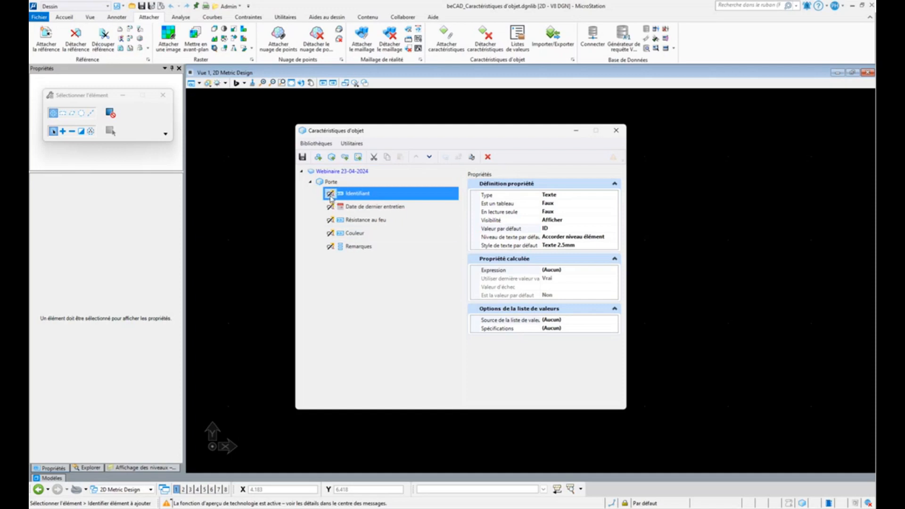
pyautogui.click(331, 196)
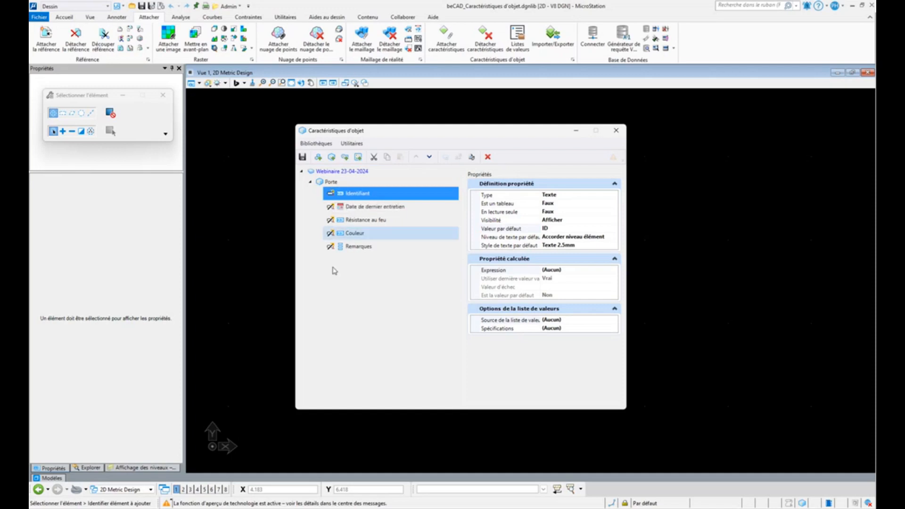
# - Open the calculated expression of the Date de dernier entretien property in the expression builder
pyautogui.click(373, 210)
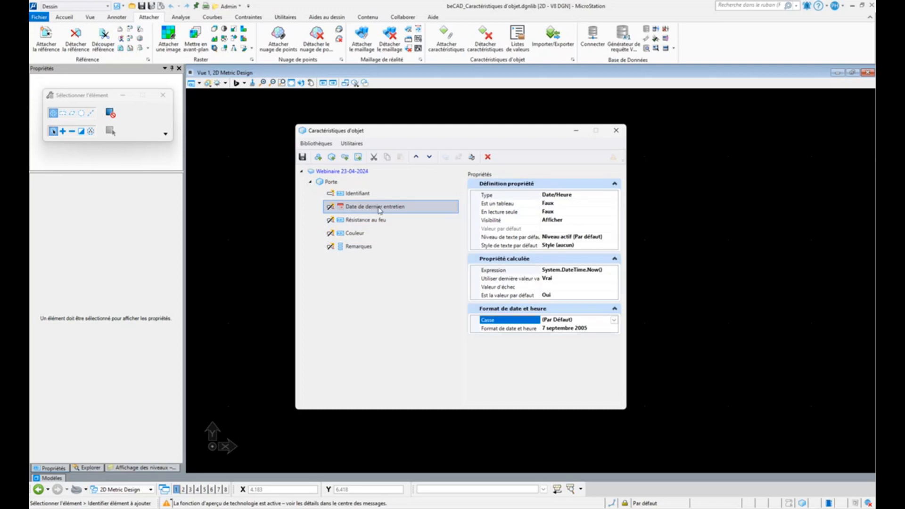
pyautogui.moveTo(501, 133); pyautogui.dragTo(466, 126)
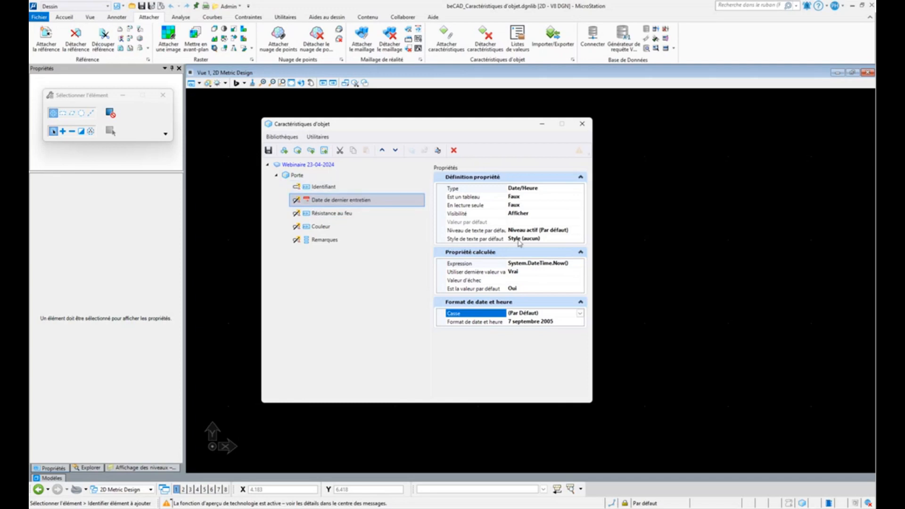
pyautogui.click(519, 223)
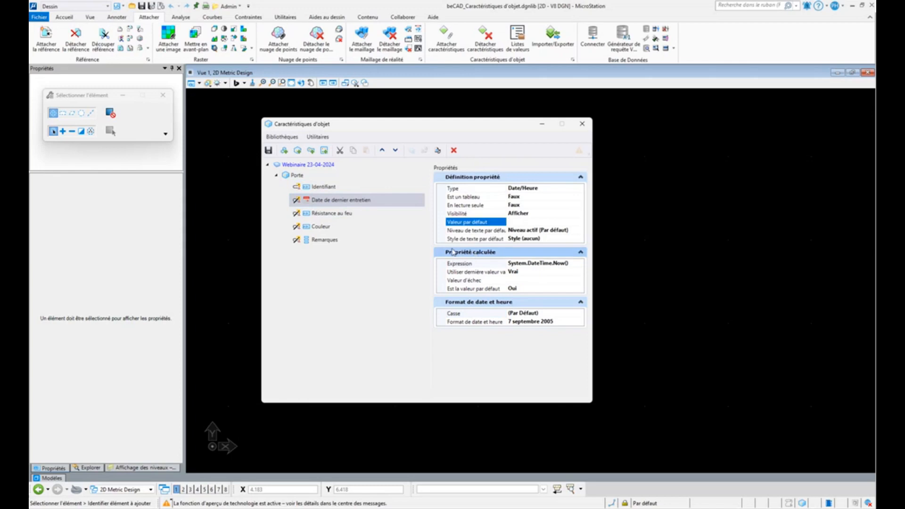
pyautogui.click(474, 264)
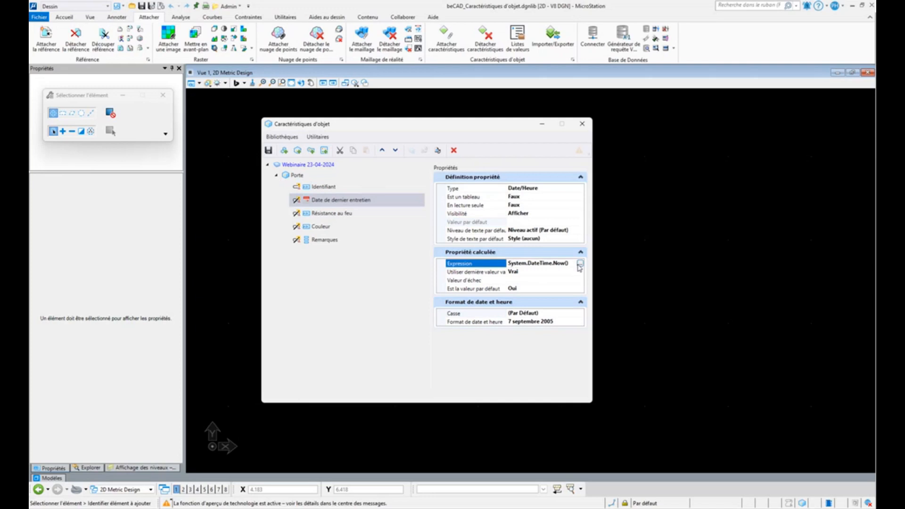
pyautogui.click(581, 264)
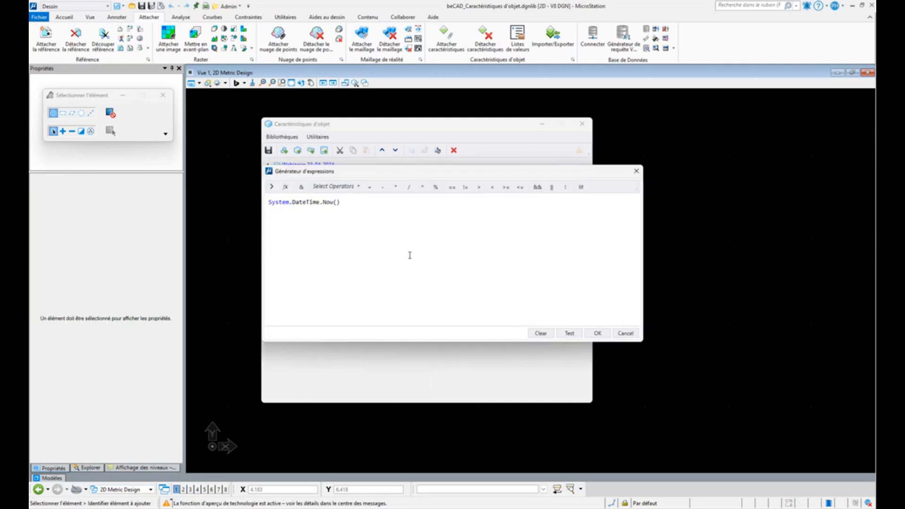
# - Browse the System.DateTime function group and view the description of the Now function
pyautogui.click(271, 187)
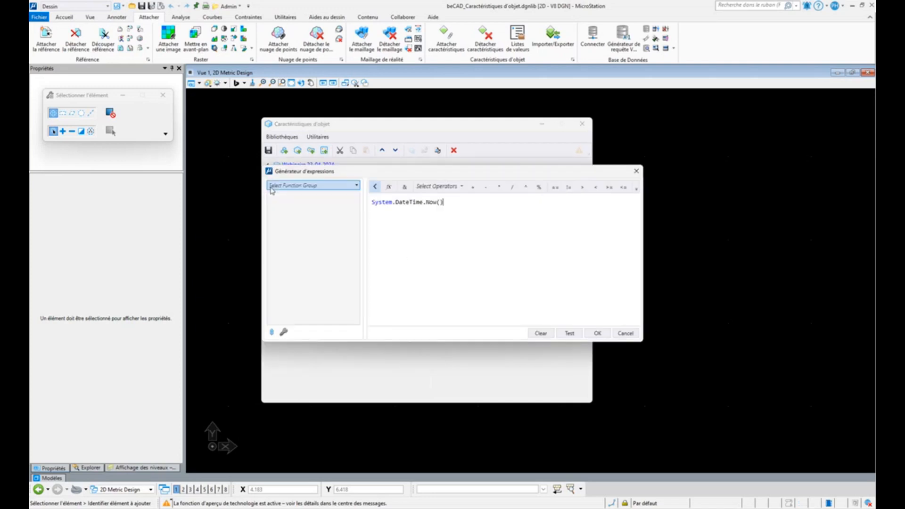
pyautogui.click(303, 186)
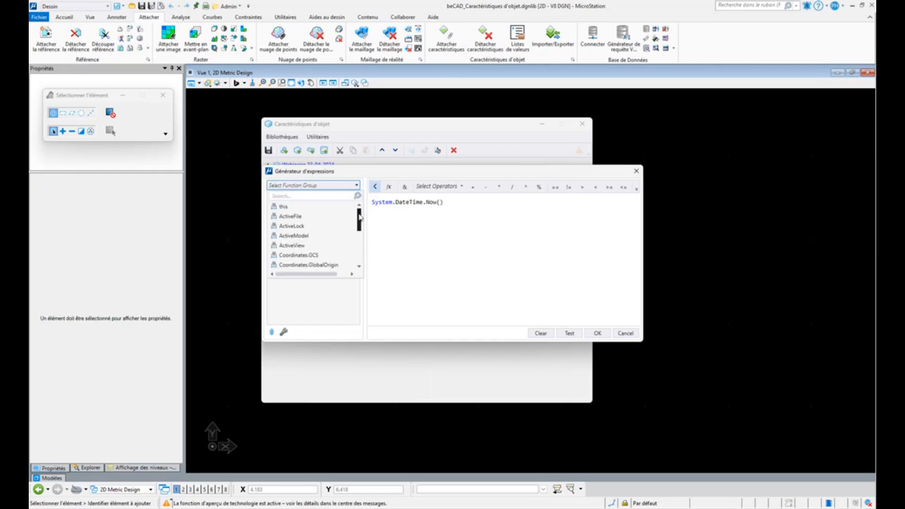
pyautogui.moveTo(360, 219); pyautogui.dragTo(360, 251)
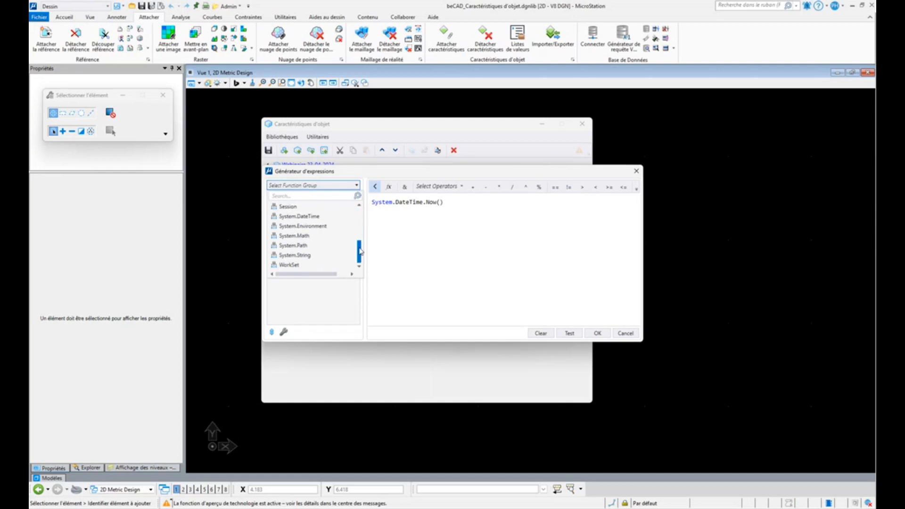
pyautogui.click(299, 217)
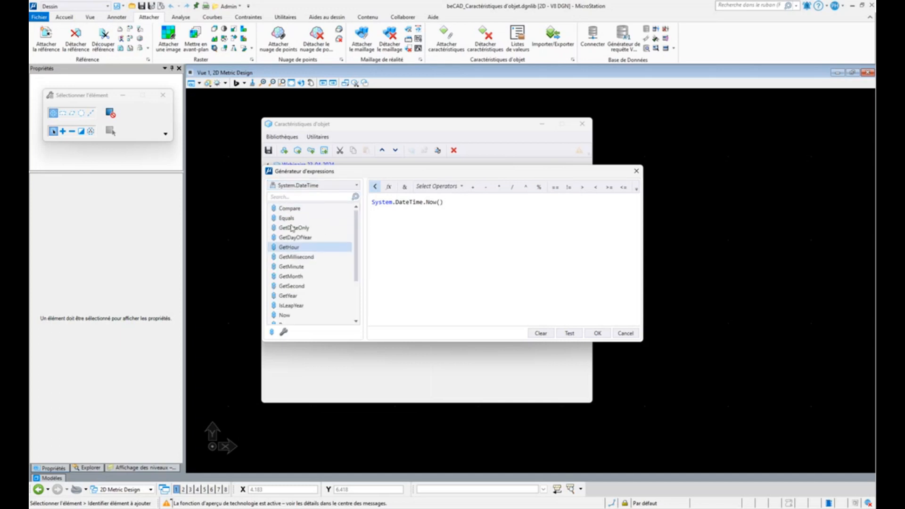
pyautogui.scroll(-2, 298, 221)
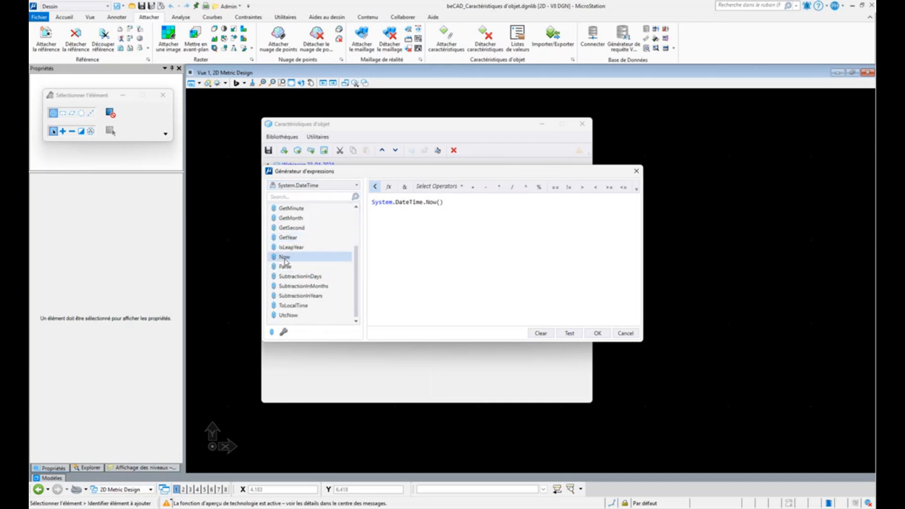
pyautogui.click(285, 257)
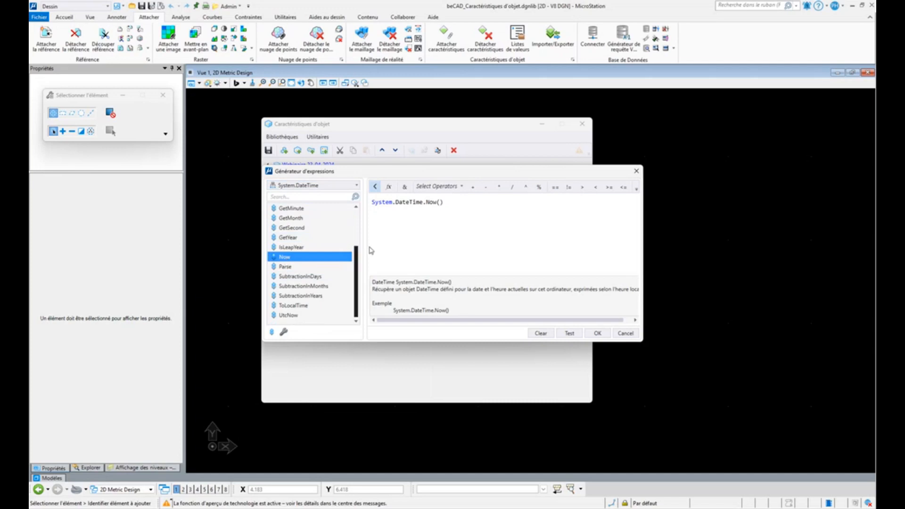
# - Clear the expression, insert the System.DateTime Now function in its place, and test its validity
pyautogui.click(495, 198)
pyautogui.hotkey('ctrl', 'a')
pyautogui.press('Delete')
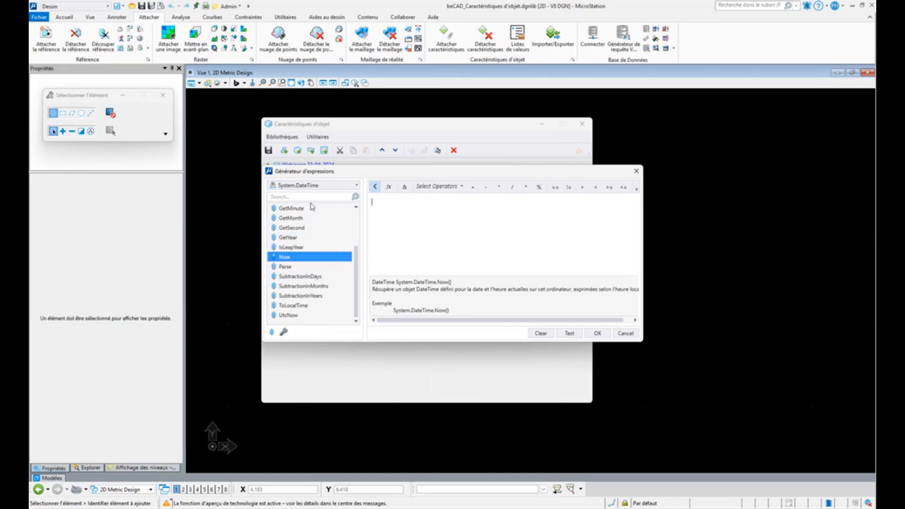
pyautogui.doubleClick(285, 258)
pyautogui.click(569, 334)
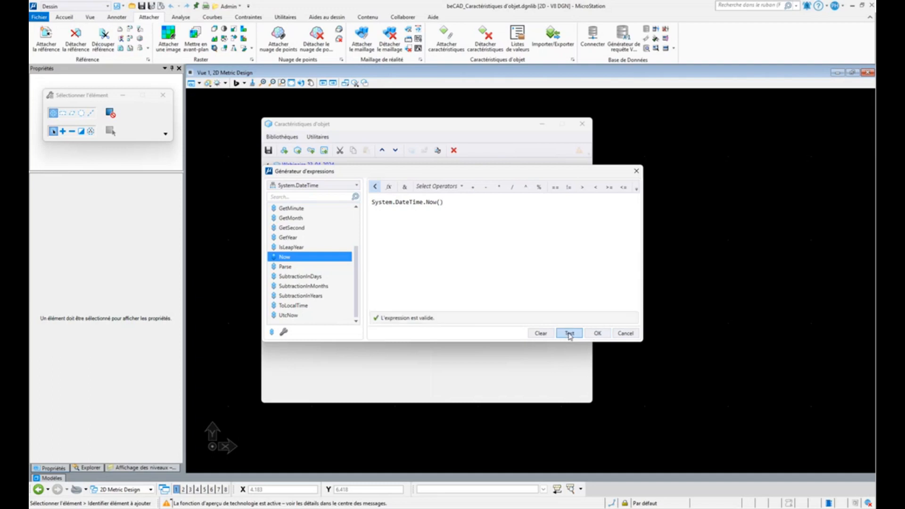
# - Remove the closing parenthesis from the Now expression and test the incomplete syntax
pyautogui.click(450, 203)
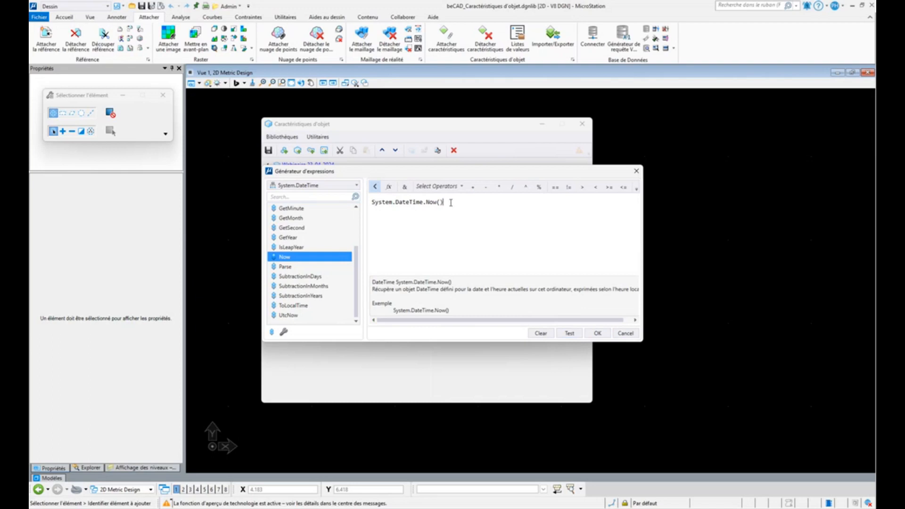
pyautogui.press('BackSpace')
pyautogui.click(570, 333)
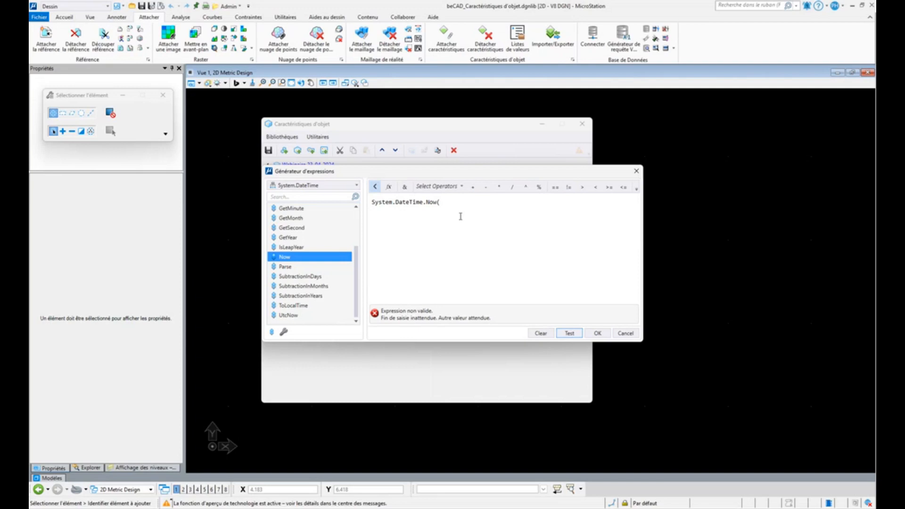
# - Replace the incomplete expression with System.DateTime.Now(), test it, and close the expression builder
pyautogui.click(452, 204)
pyautogui.write(')')
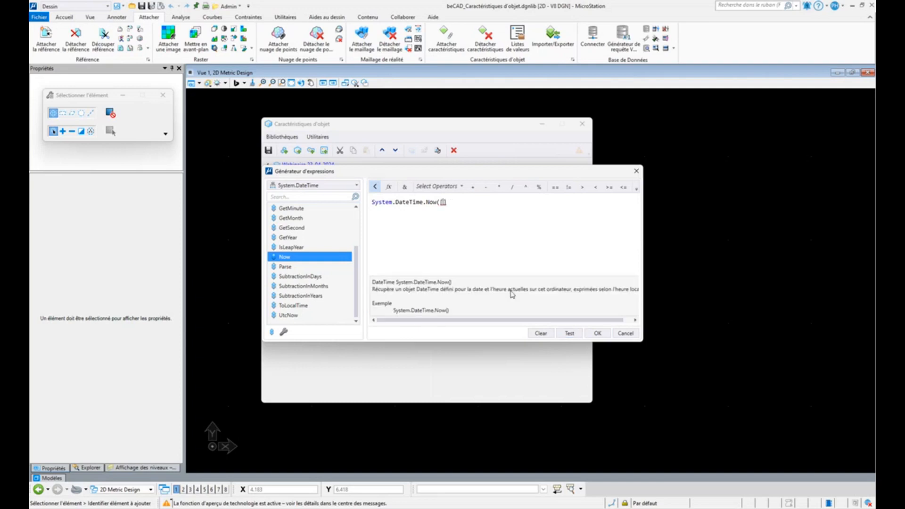
pyautogui.press('BackSpace')
pyautogui.write(')')
pyautogui.moveTo(470, 203); pyautogui.dragTo(372, 203)
pyautogui.press('Delete')
pyautogui.doubleClick(297, 259)
pyautogui.click(570, 333)
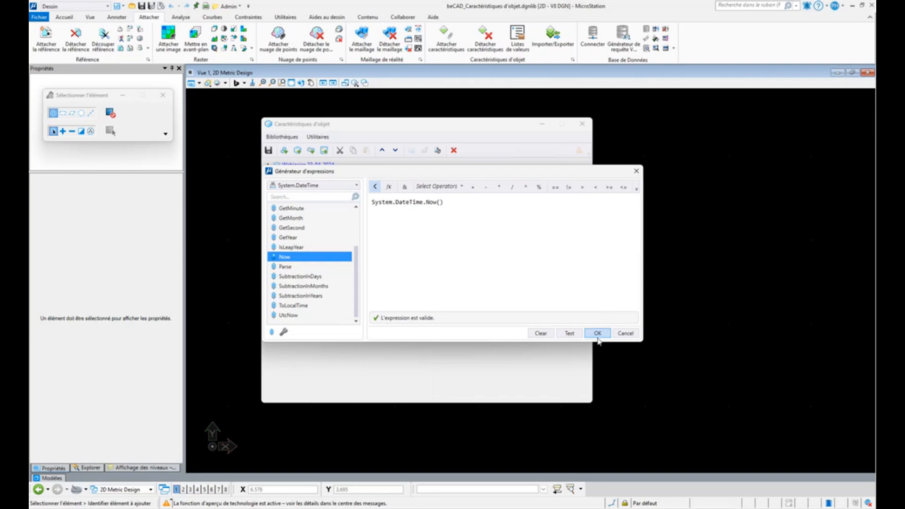
pyautogui.click(637, 171)
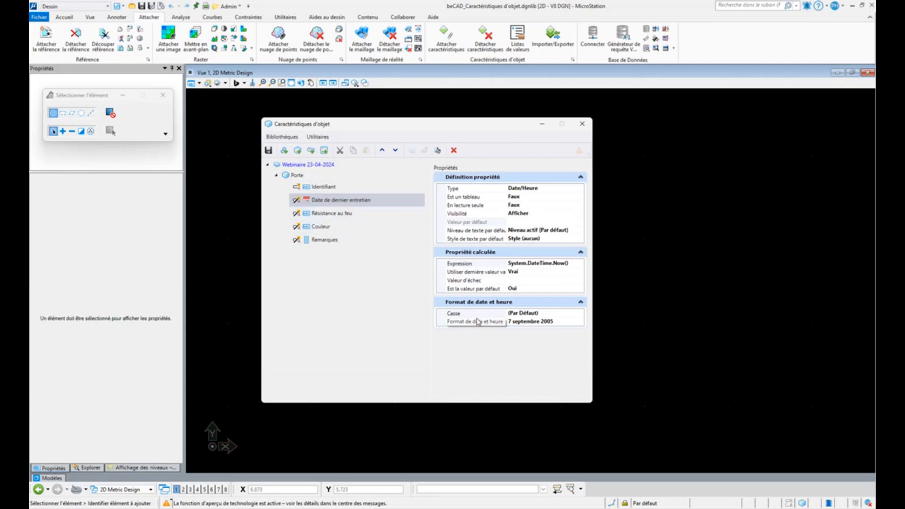
# - Review the context options and available date and time formats of the Date de dernier entretien property
pyautogui.rightClick(357, 202)
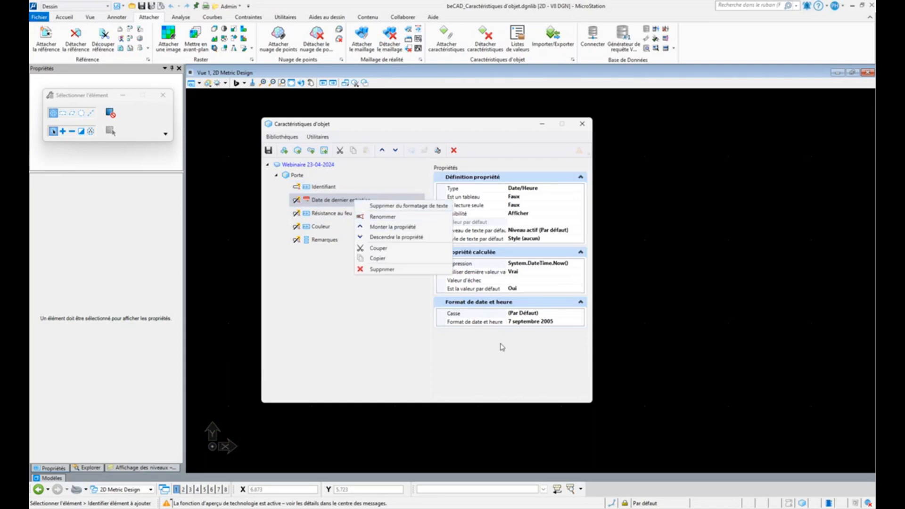
pyautogui.click(472, 350)
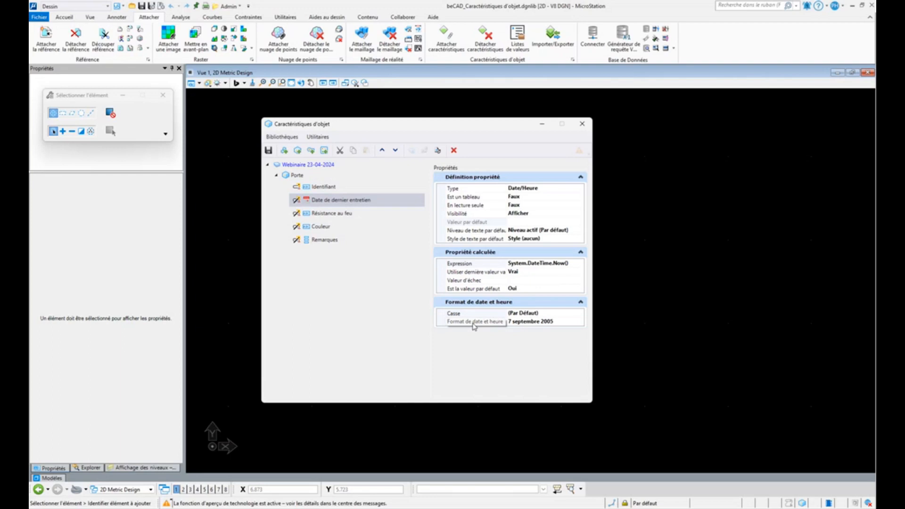
pyautogui.click(558, 325)
pyautogui.click(580, 322)
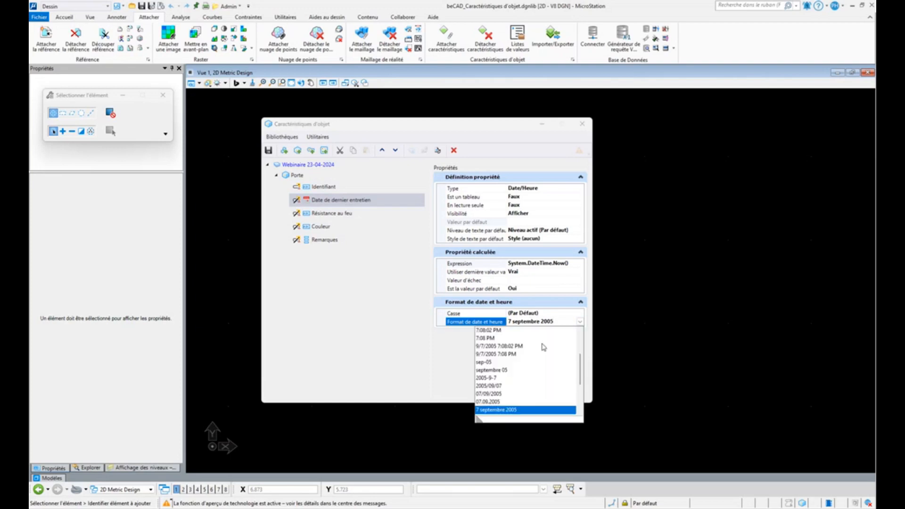
pyautogui.click(438, 391)
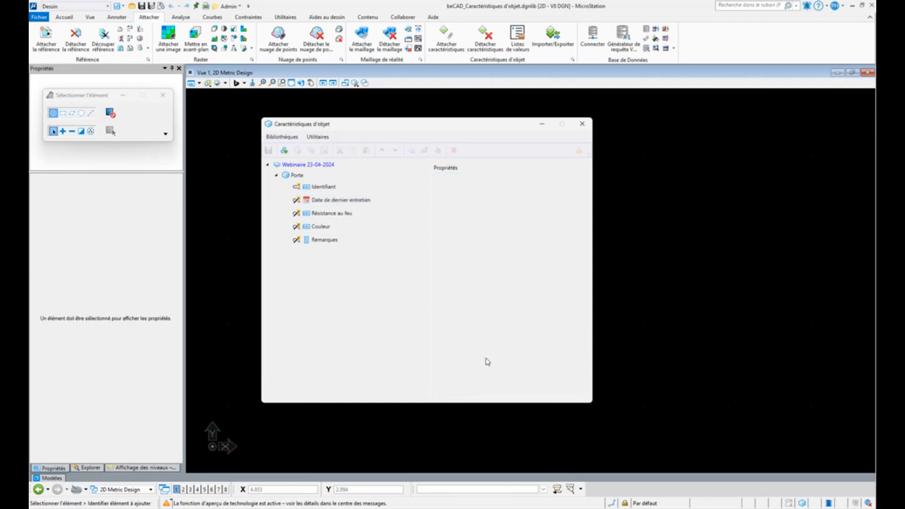
pyautogui.click(325, 202)
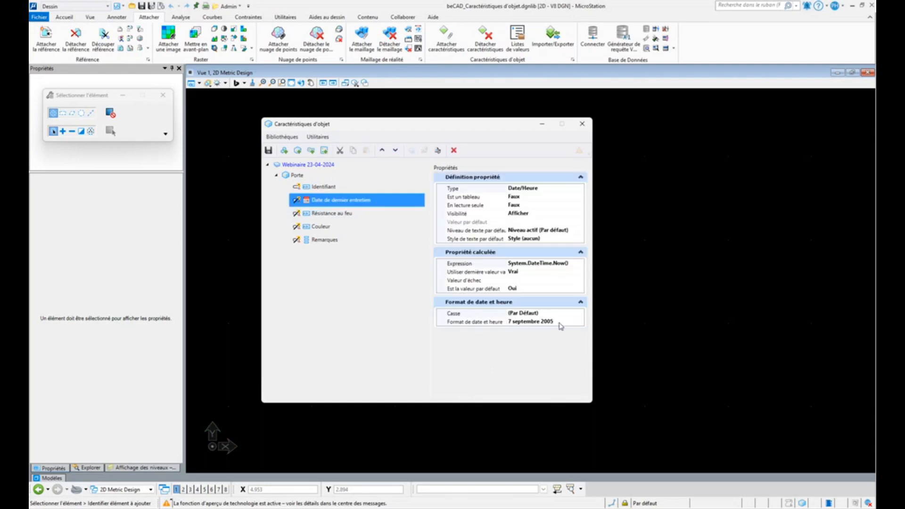
# - Examine the definition and value list options of the Résistance au feu property under Porte
pyautogui.click(546, 366)
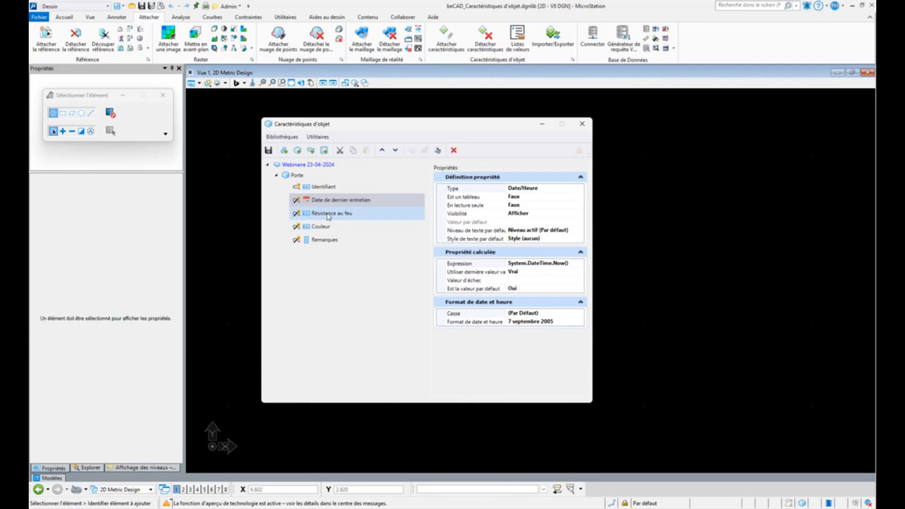
pyautogui.click(329, 216)
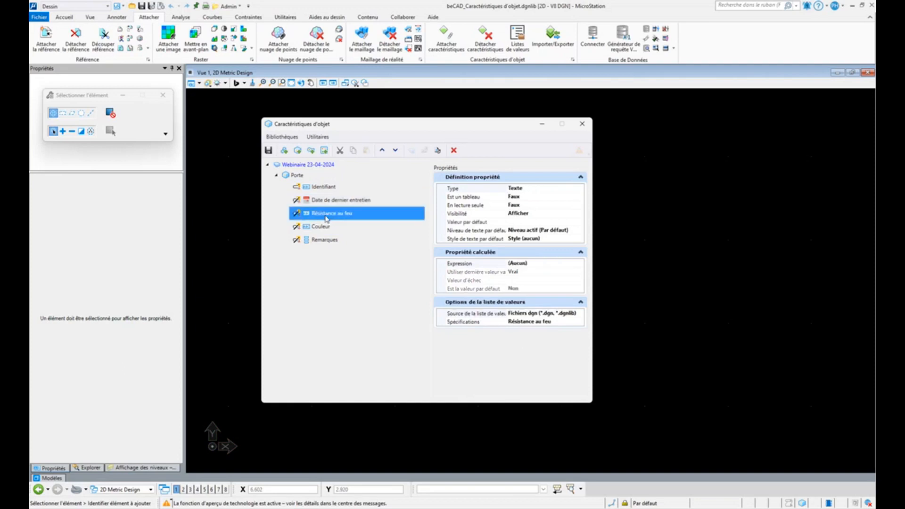
pyautogui.click(521, 188)
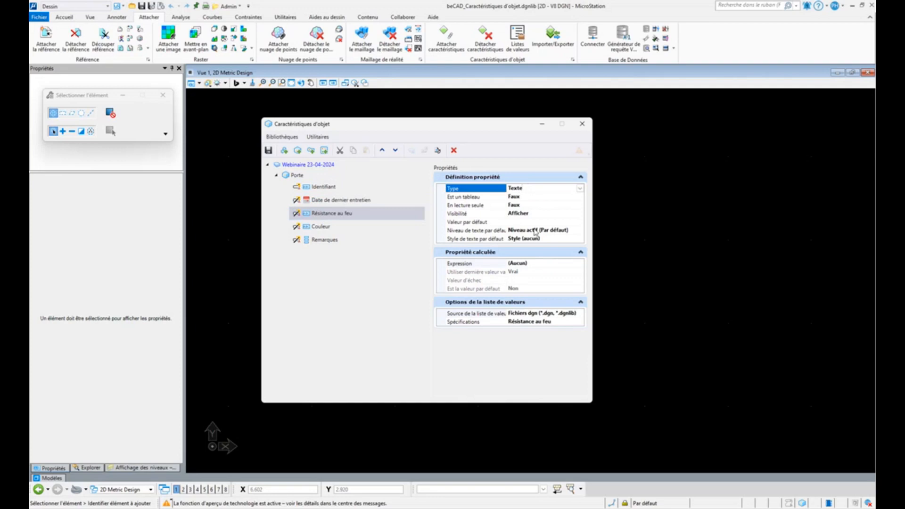
pyautogui.click(328, 217)
pyautogui.click(329, 216)
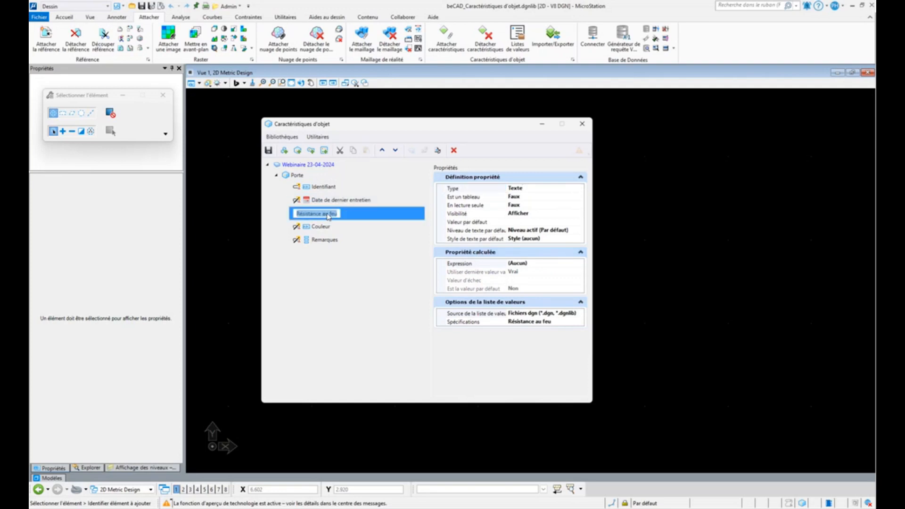
pyautogui.click(379, 216)
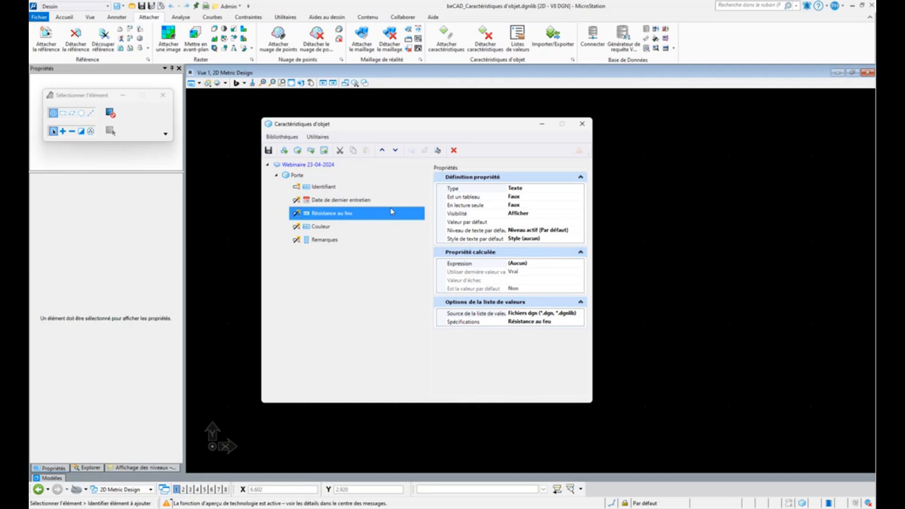
# - Open the value list manager and add a new list named test
pyautogui.click(518, 39)
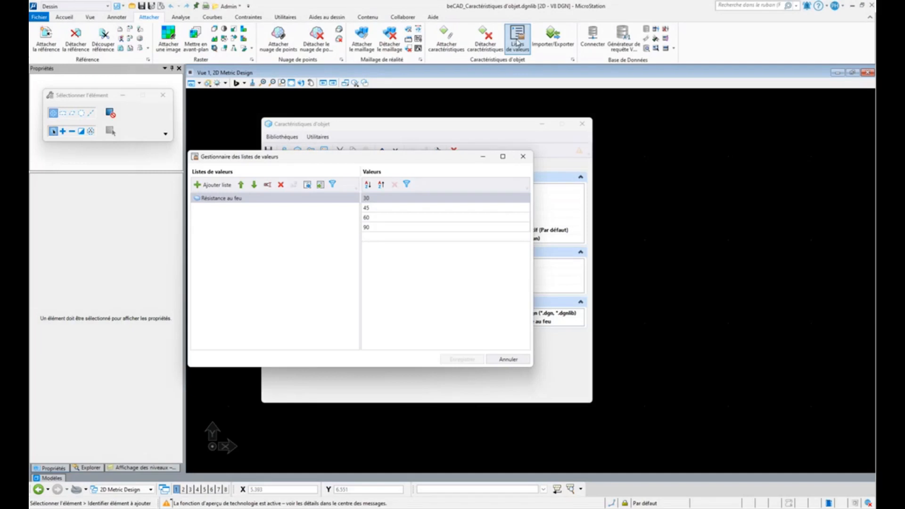
pyautogui.moveTo(419, 158); pyautogui.dragTo(516, 141)
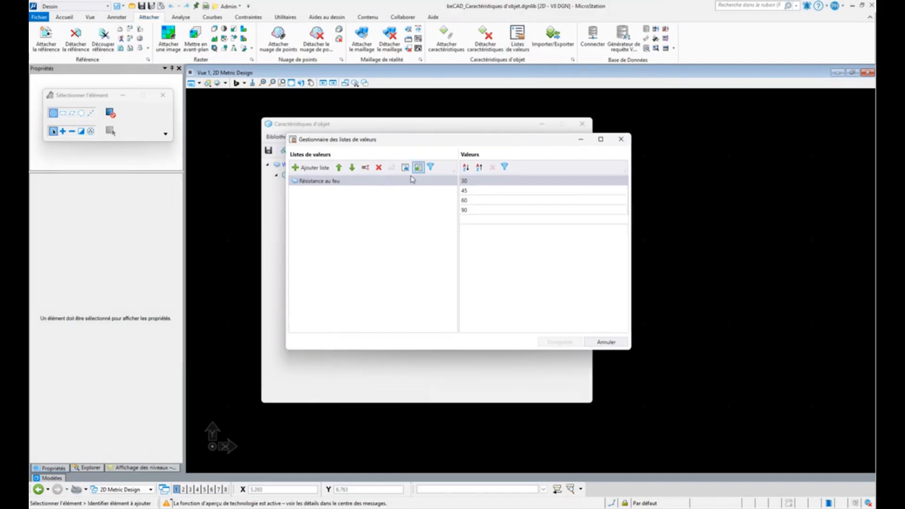
pyautogui.click(306, 173)
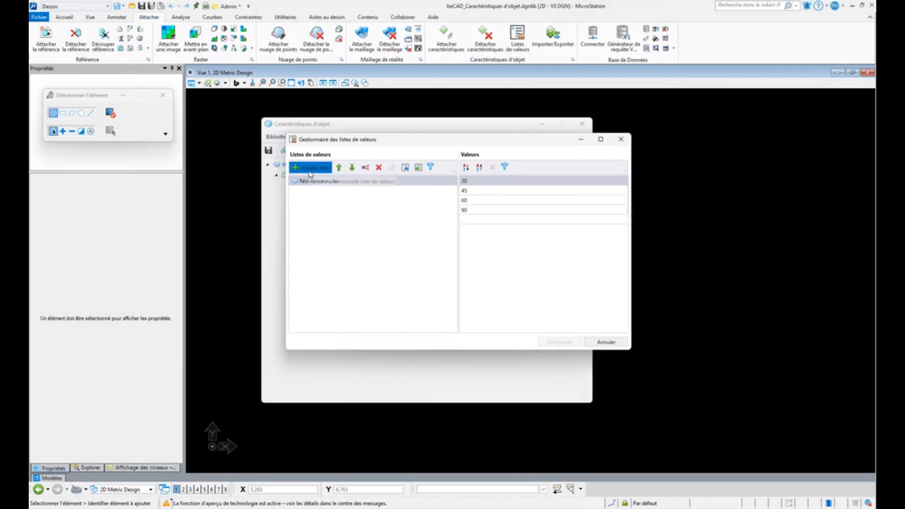
pyautogui.write('test')
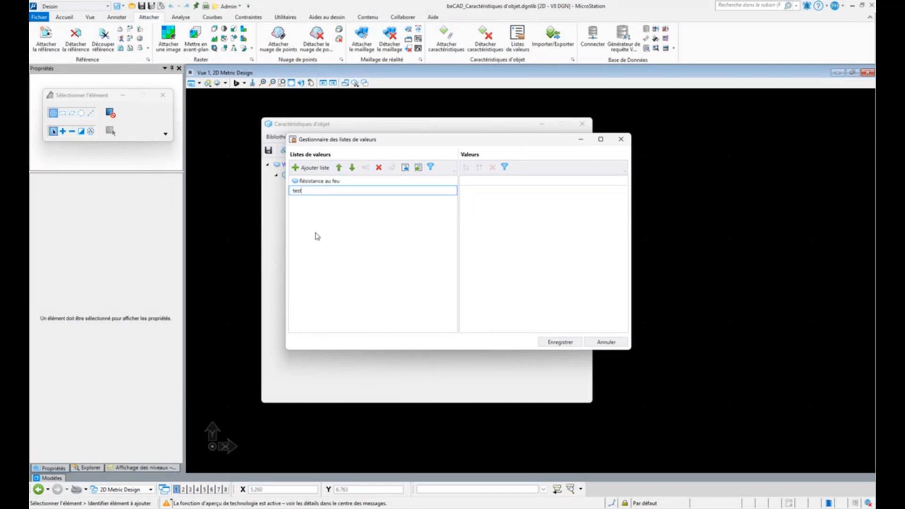
# - Enter the values 1, 2 and 3 in the test list
pyautogui.click(471, 183)
pyautogui.write('1')
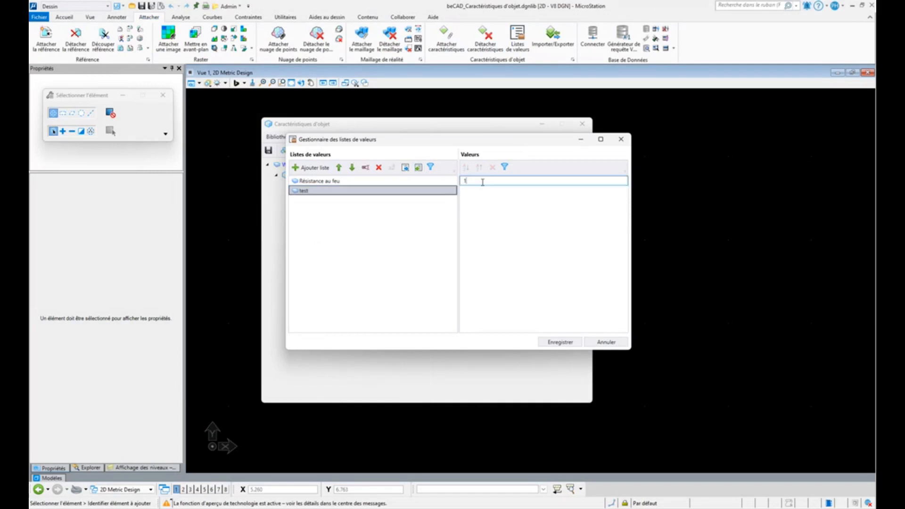
pyautogui.press('Return')
pyautogui.click(482, 192)
pyautogui.write('2')
pyautogui.press('Return')
pyautogui.click(484, 203)
pyautogui.write('3')
pyautogui.press('Return')
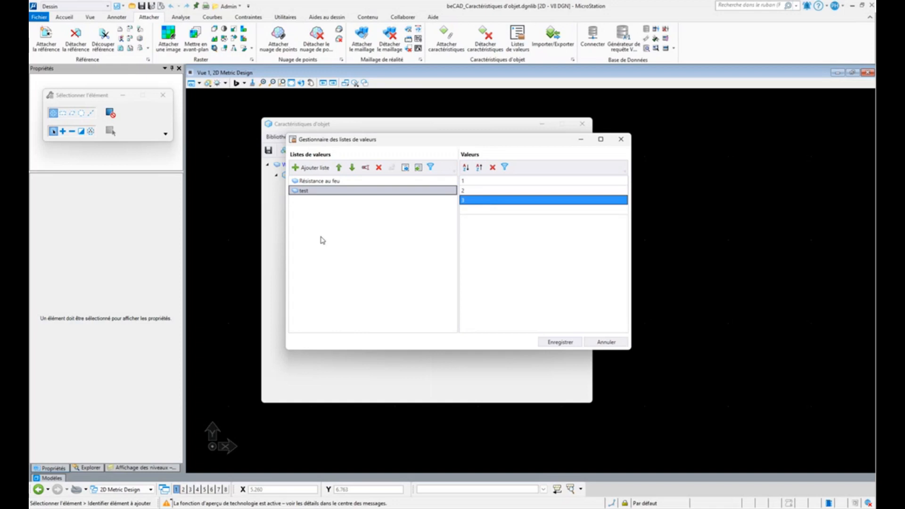
# - Rename the test value list as Type, then close the value list manager with all changes saved
pyautogui.doubleClick(316, 190)
pyautogui.write('Type')
pyautogui.press('Return')
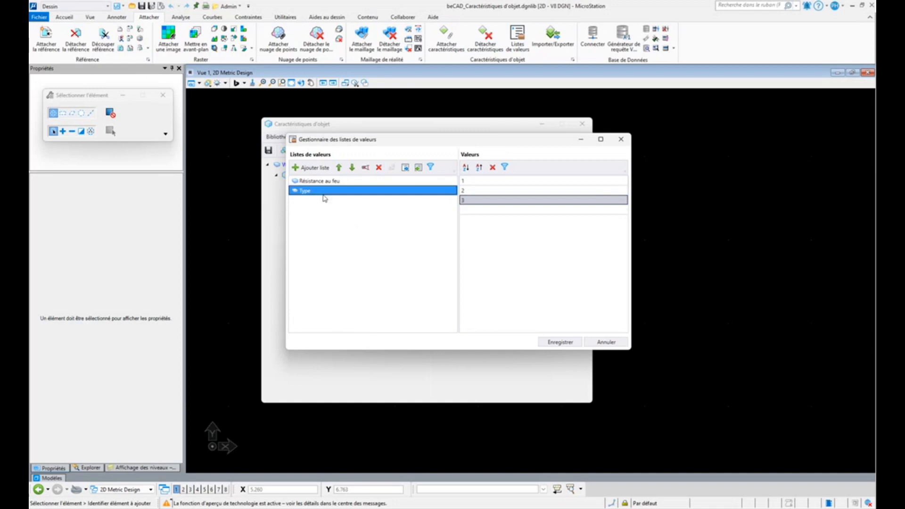
pyautogui.click(319, 181)
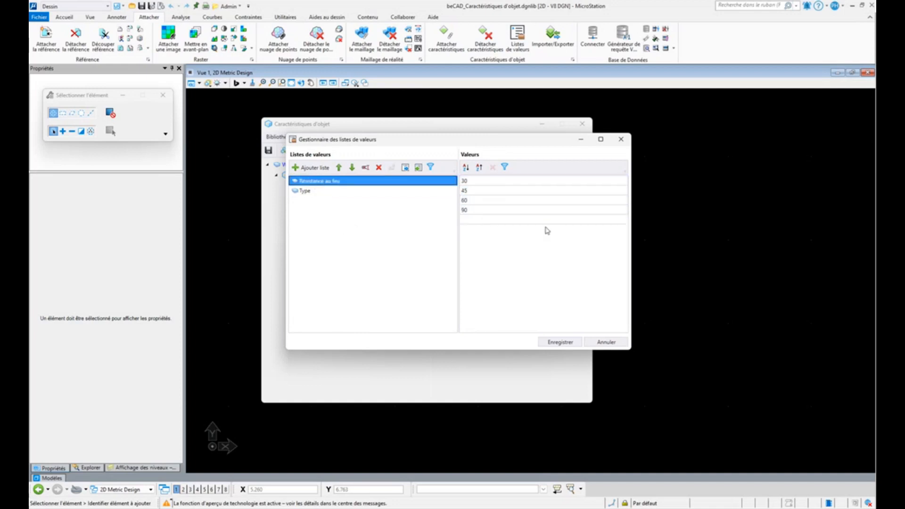
pyautogui.click(606, 342)
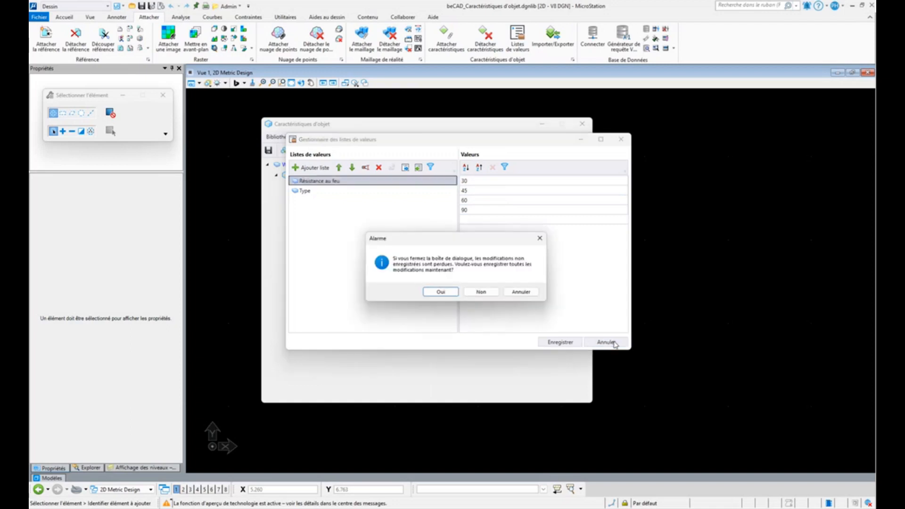
pyautogui.click(441, 291)
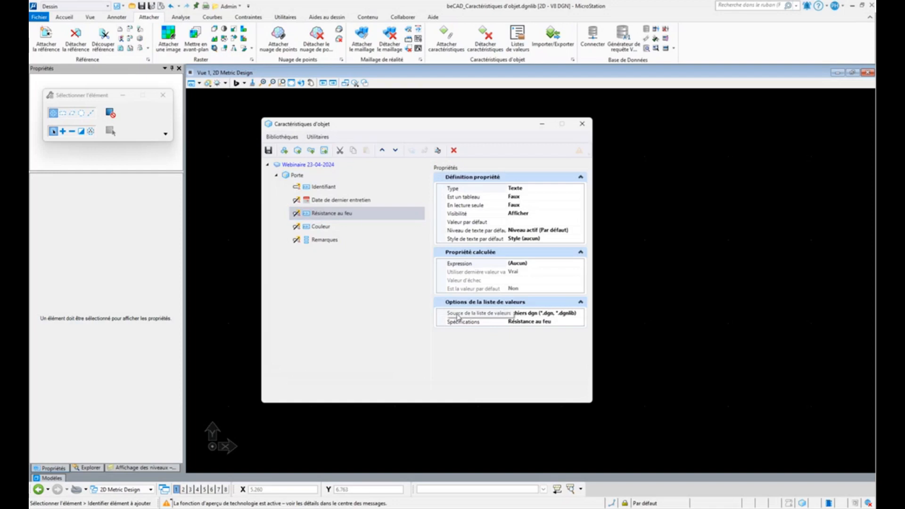
# - Set the Résistance au feu property's value list source to Fichiers dgn (*.dgn, *.dgnlib), using the local Résistance au feu list
pyautogui.click(581, 314)
pyautogui.click(581, 315)
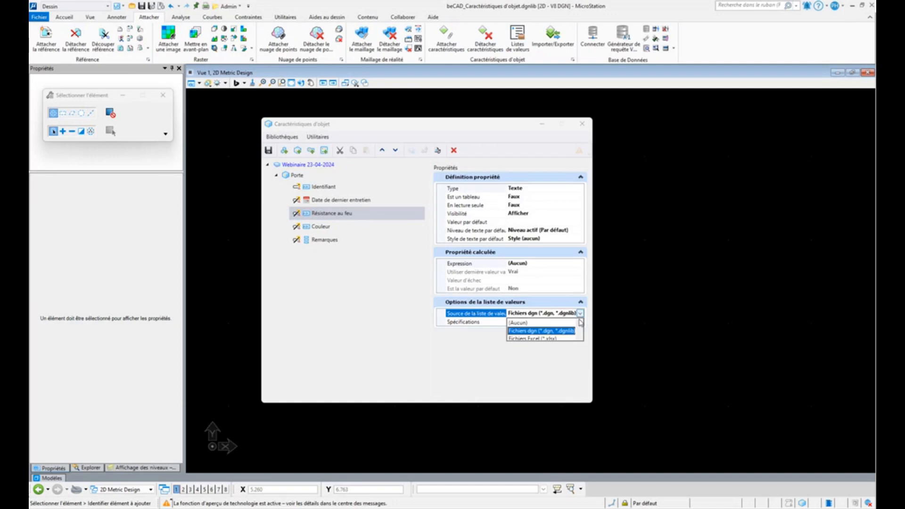
pyautogui.click(547, 332)
pyautogui.click(526, 323)
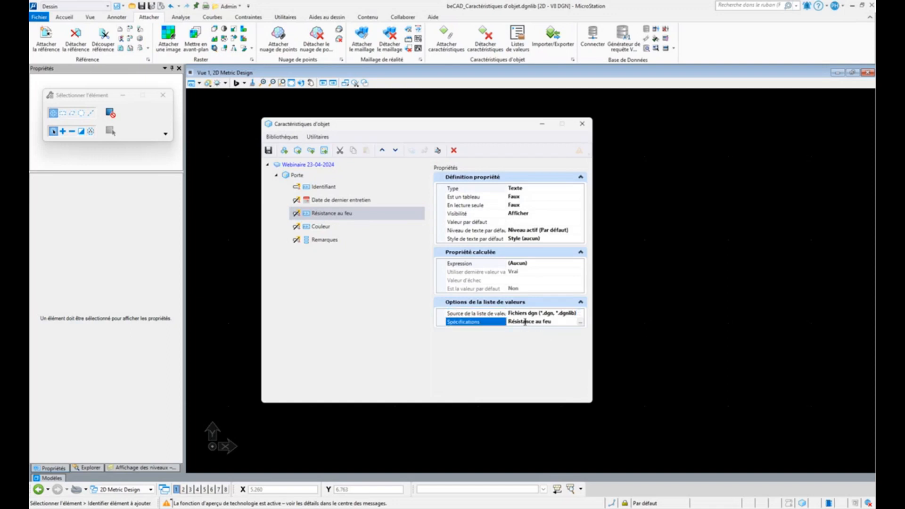
pyautogui.click(580, 323)
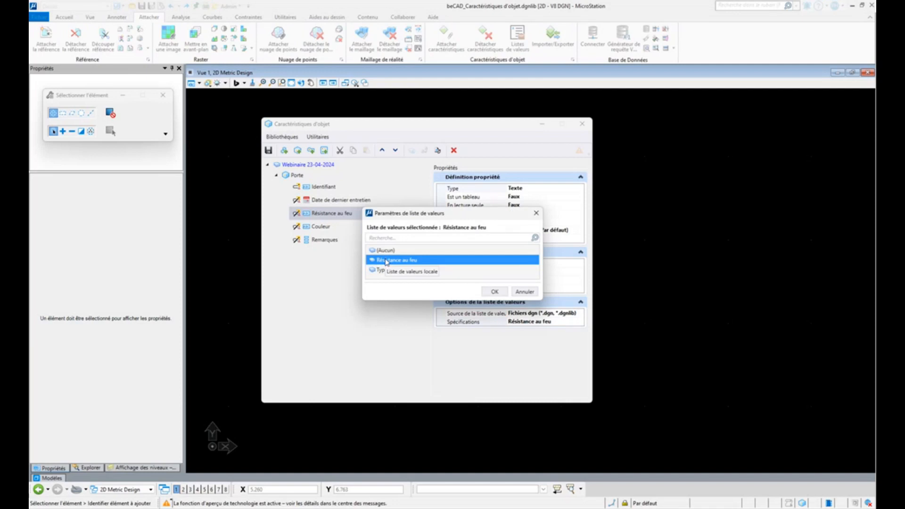
pyautogui.click(495, 293)
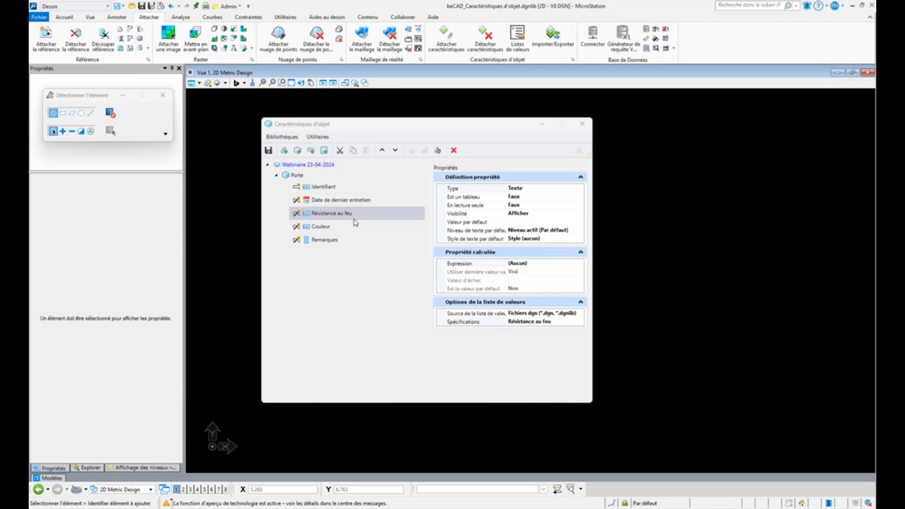
# - Set the default value of the Résistance au feu property to 30
pyautogui.click(528, 223)
pyautogui.write('30')
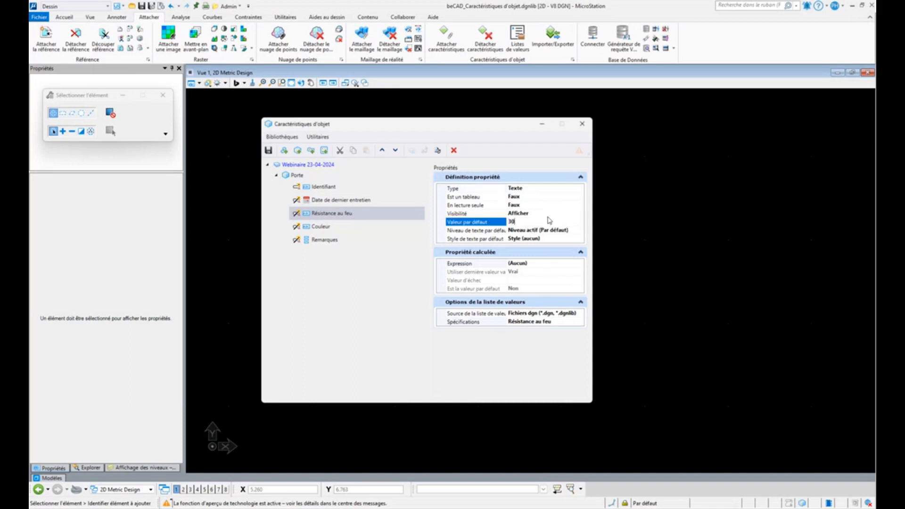
pyautogui.click(549, 214)
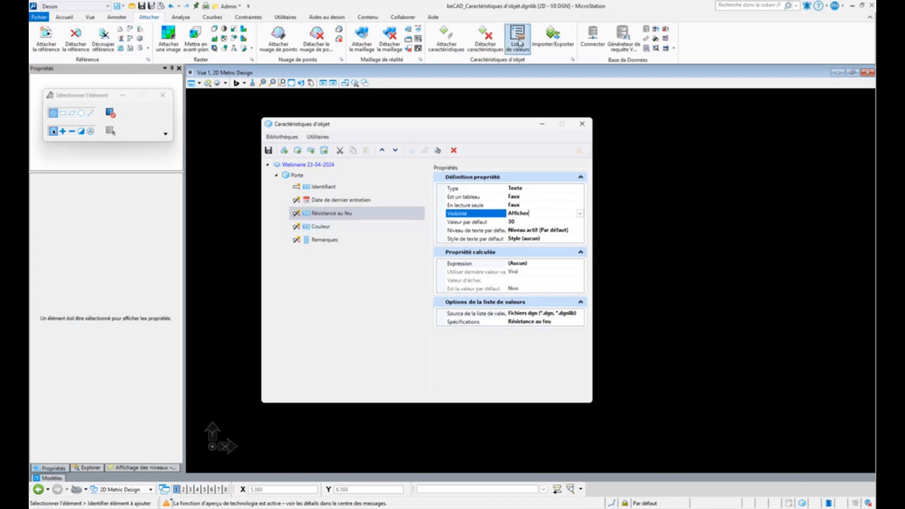
# - Choose Fichiers Excel (*.xlsx) as the value list source of the Couleur property
pyautogui.click(325, 226)
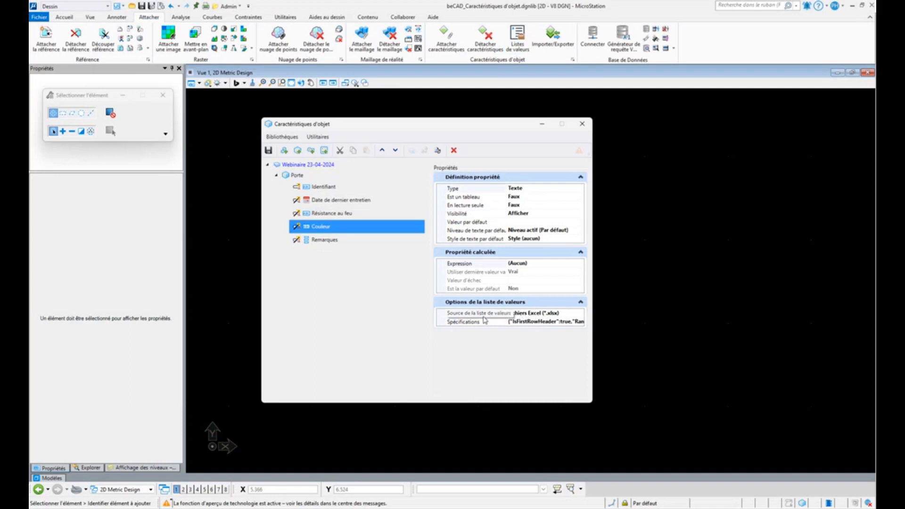
pyautogui.click(581, 314)
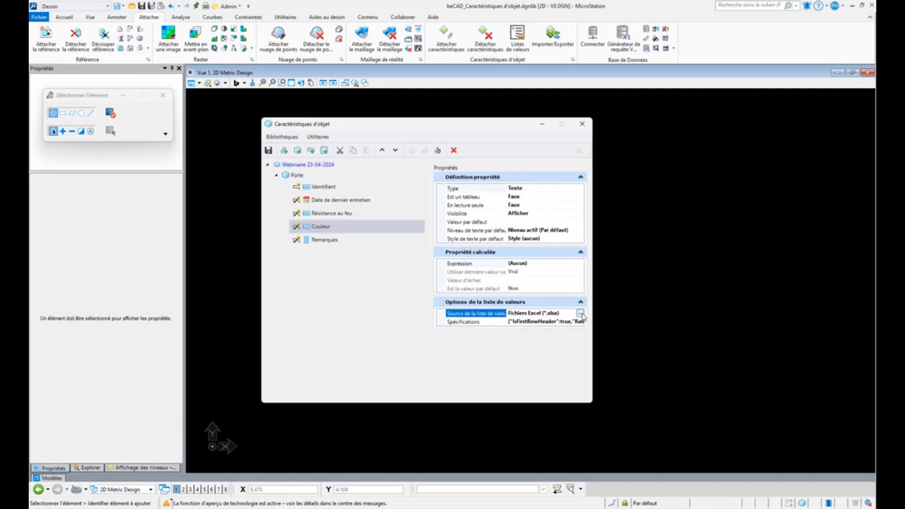
pyautogui.click(580, 313)
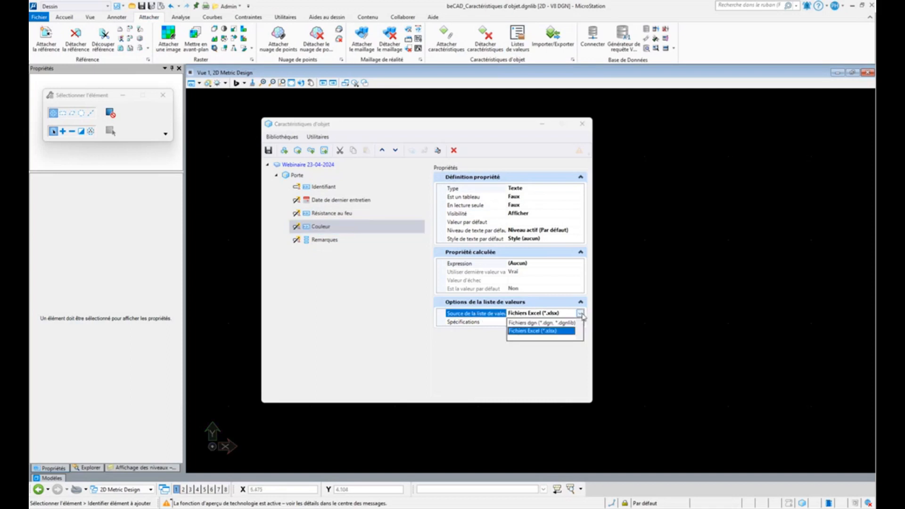
pyautogui.click(533, 333)
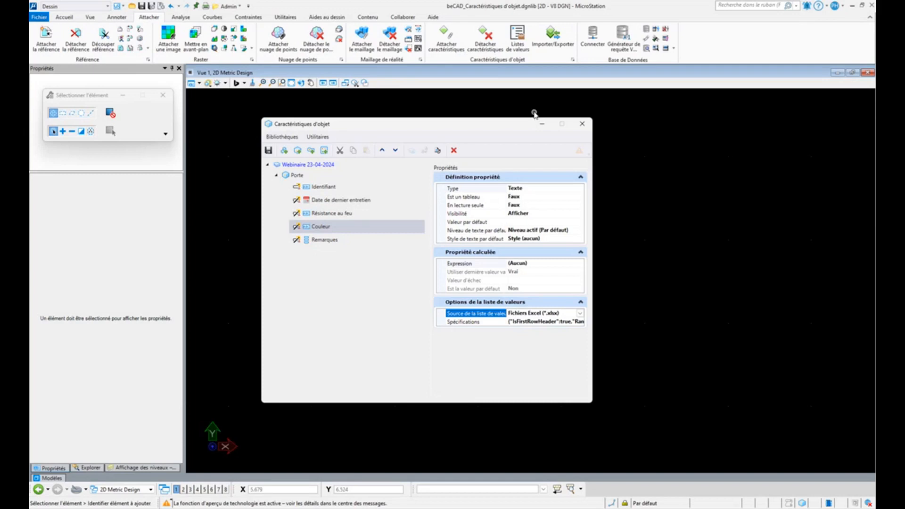
# - Search the configuration variables for lookup and widen the expansion area to read the full path of ITEMTYPE_LOOKUP
pyautogui.click(43, 18)
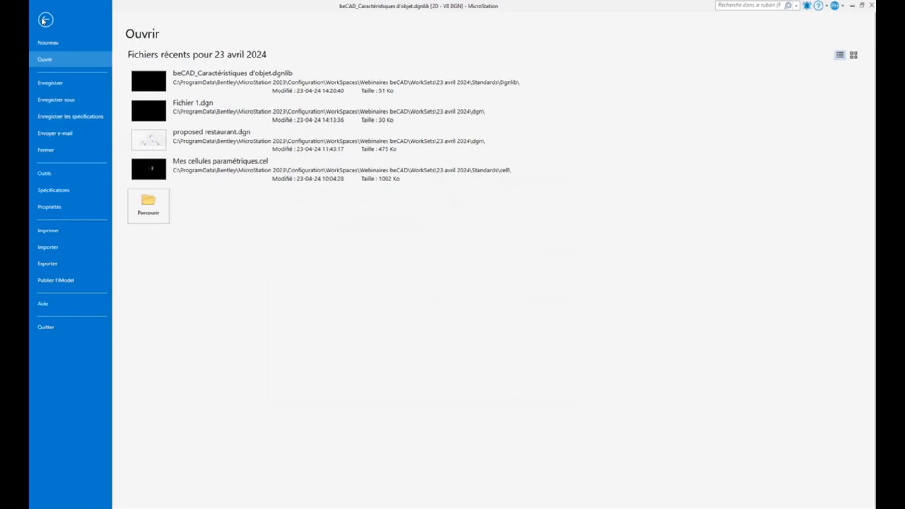
pyautogui.click(66, 191)
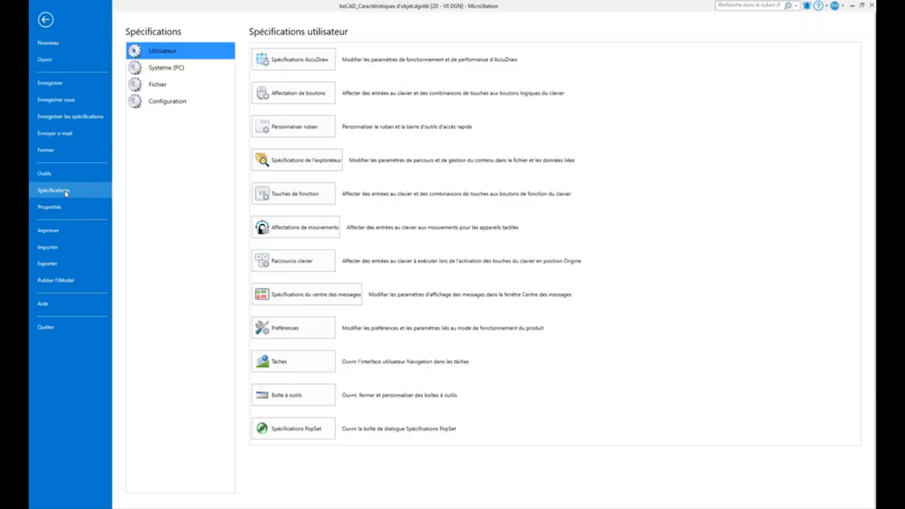
pyautogui.click(179, 102)
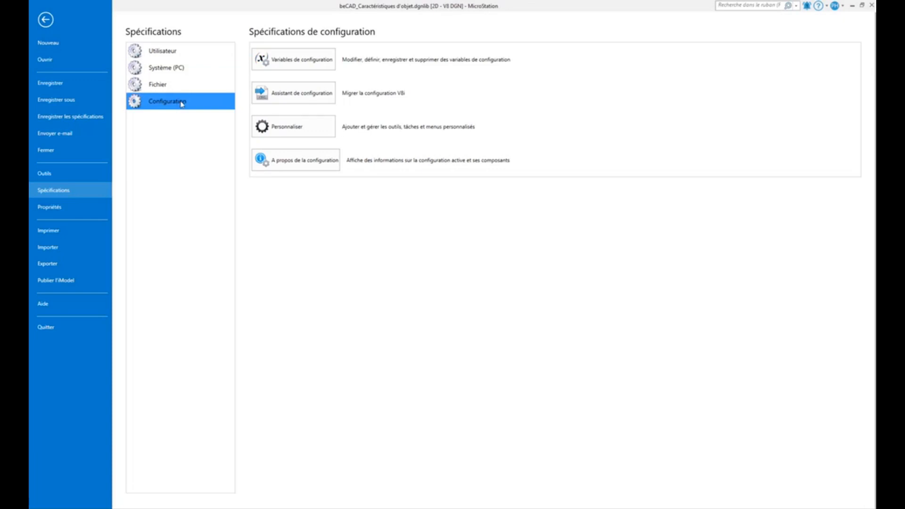
pyautogui.click(291, 61)
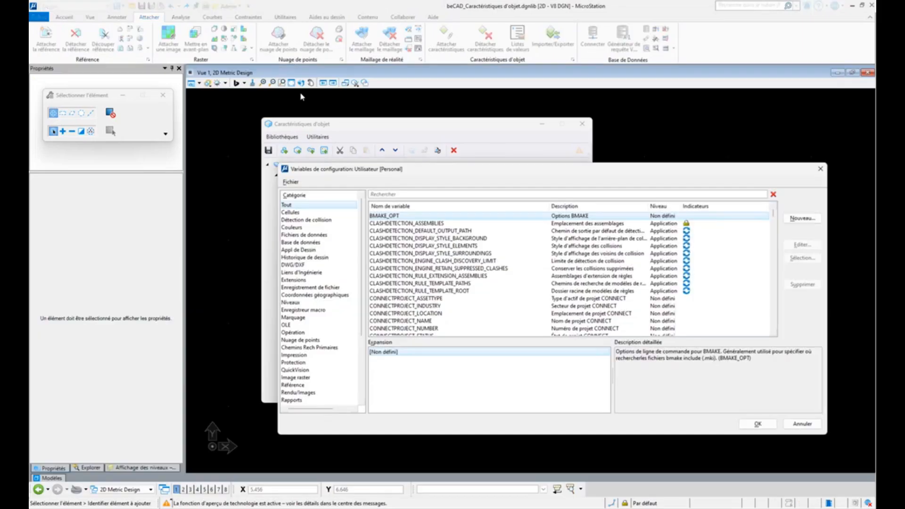
pyautogui.click(401, 198)
pyautogui.write('lookup')
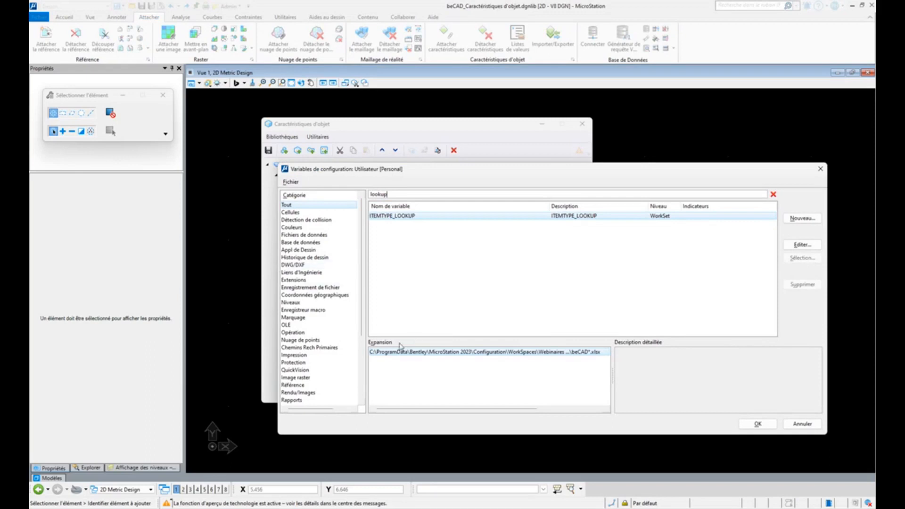
pyautogui.moveTo(613, 384); pyautogui.dragTo(750, 384)
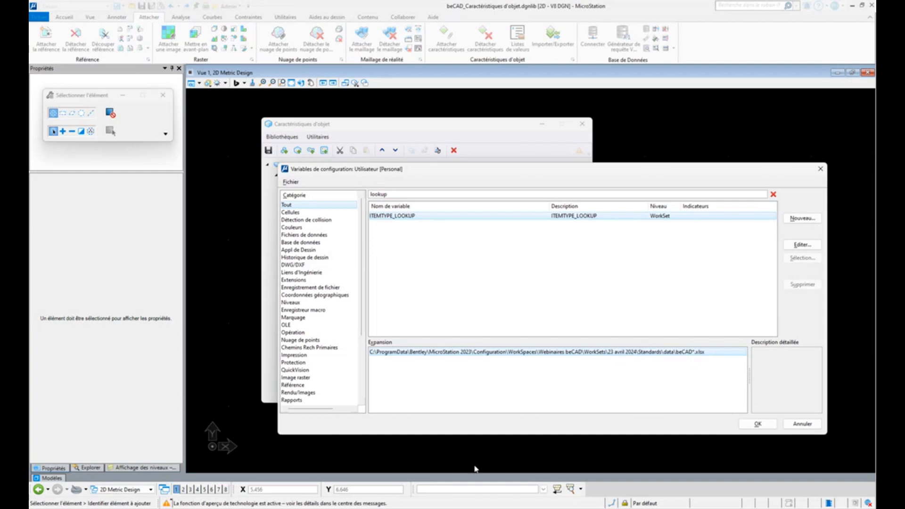
# - Switch to File Explorer and browse from the Webinaires beCAD workspace to the WorkSets\23 avril 2024\Standards\Data folder
pyautogui.click(502, 466)
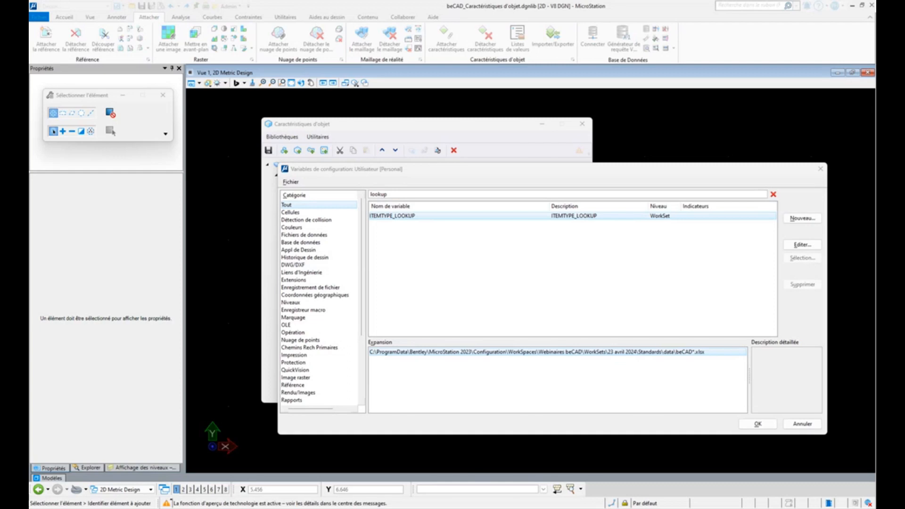
pyautogui.moveTo(875, 31); pyautogui.dragTo(514, 56)
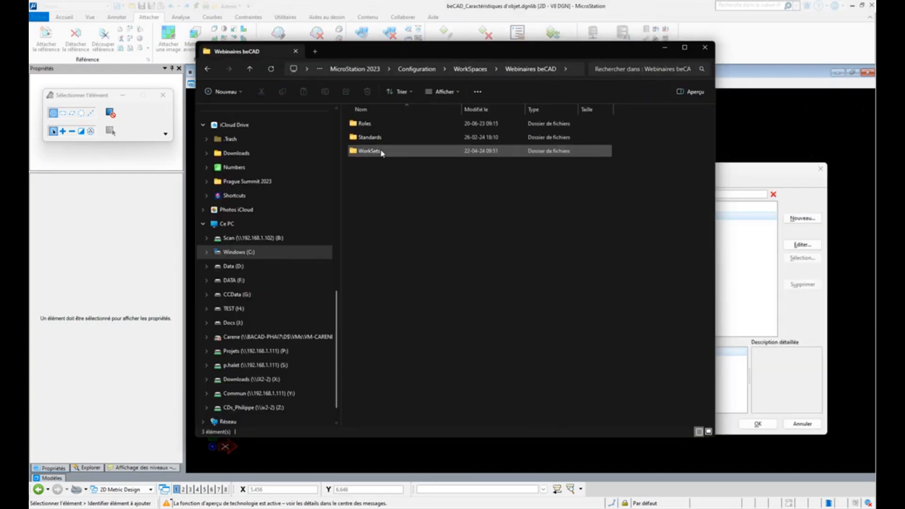
pyautogui.click(370, 152)
pyautogui.doubleClick(370, 151)
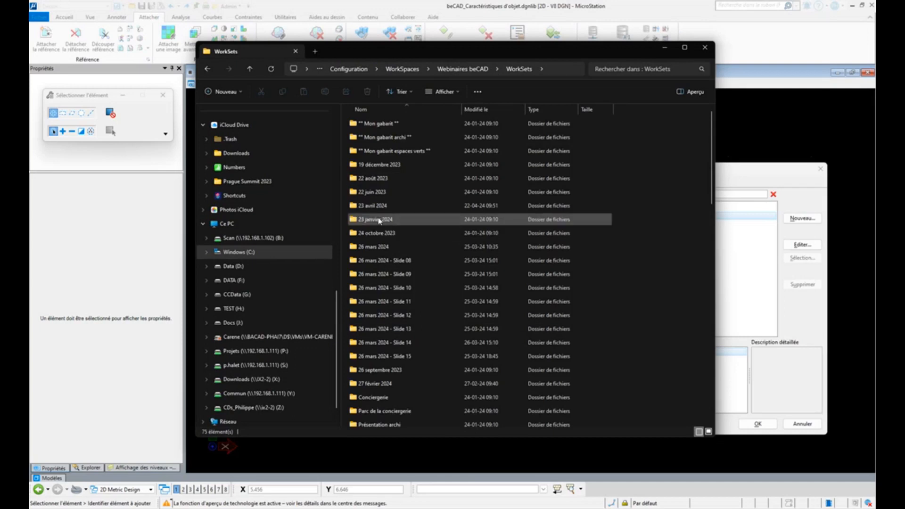
pyautogui.doubleClick(372, 206)
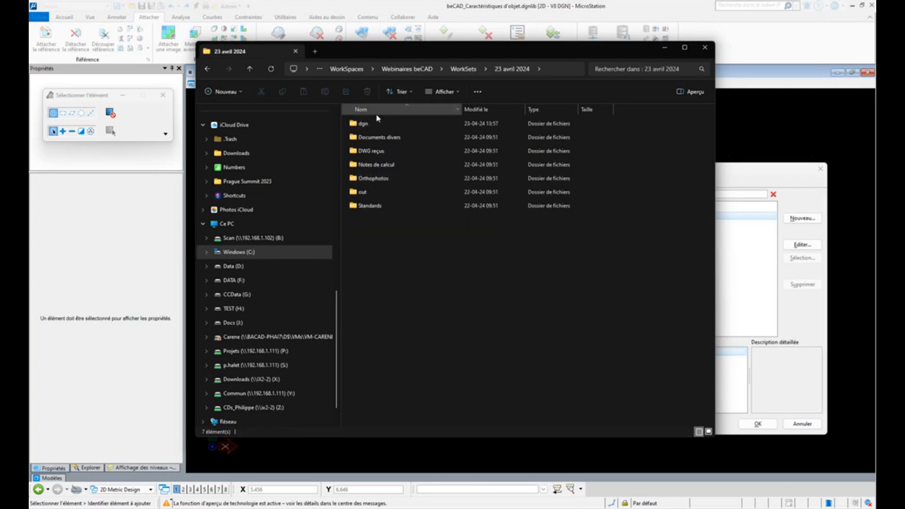
pyautogui.click(372, 210)
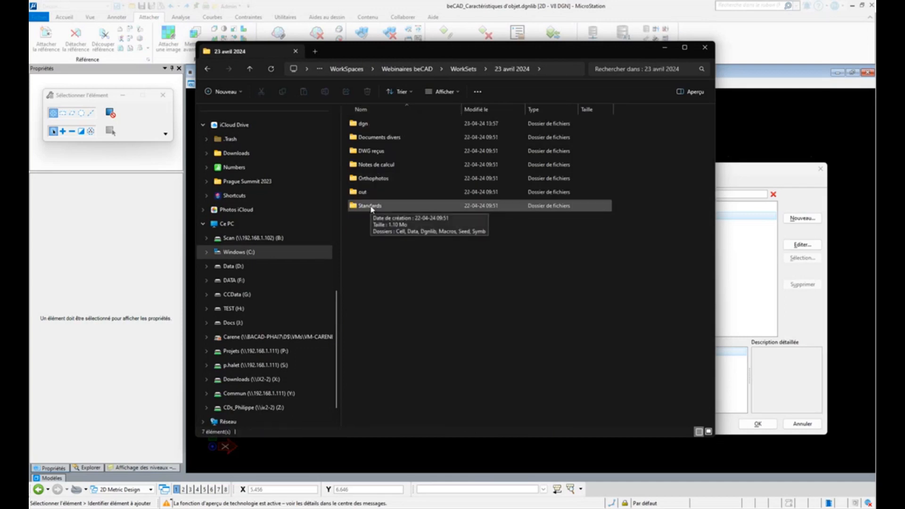
pyautogui.doubleClick(371, 208)
pyautogui.click(362, 139)
pyautogui.moveTo(456, 50); pyautogui.dragTo(298, 34)
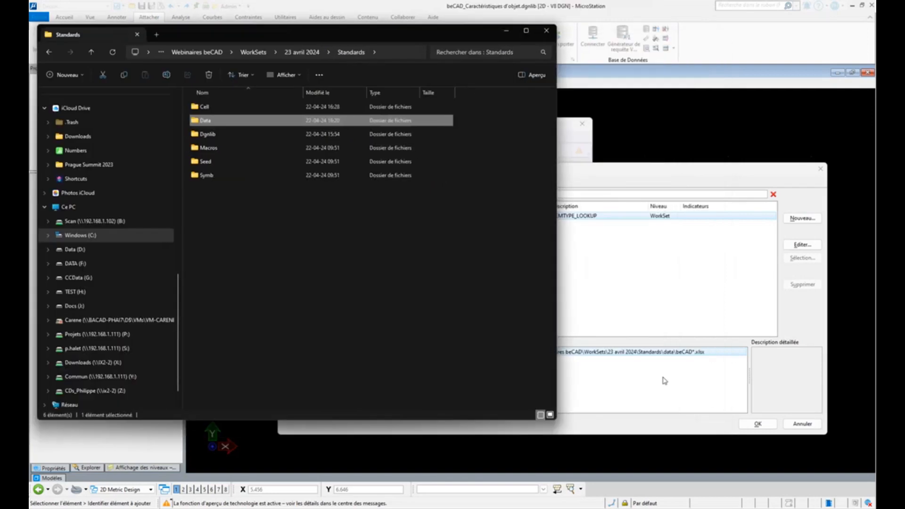
pyautogui.doubleClick(212, 121)
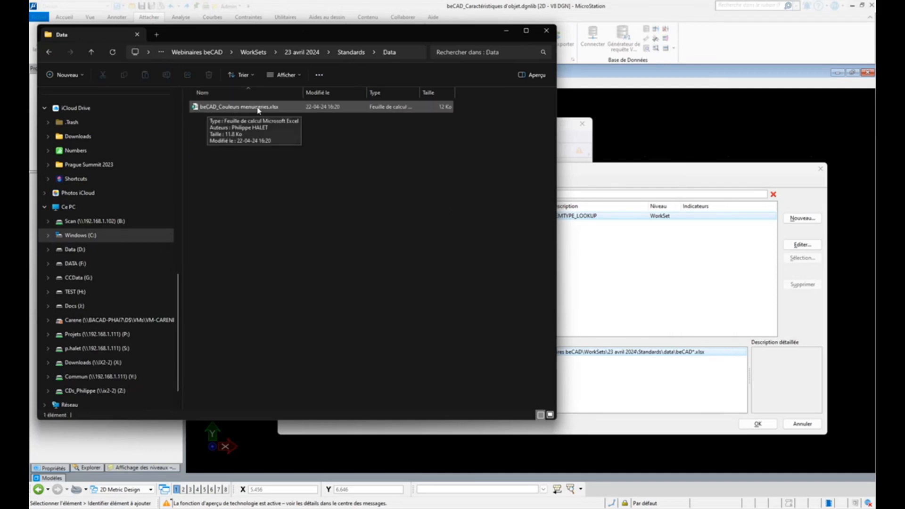
# - Open beCAD_Couleurs menuiseries.xlsx in Excel and widen column A to read its header and first RAL colour
pyautogui.doubleClick(258, 108)
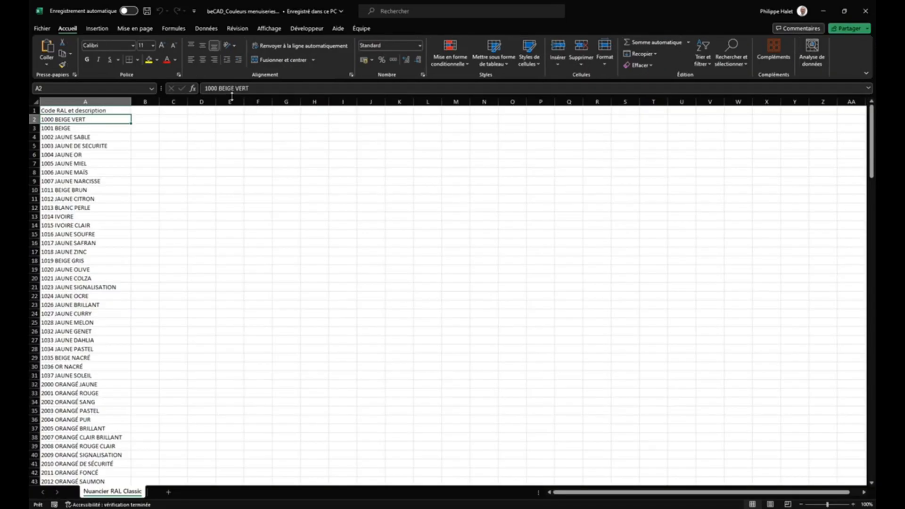
pyautogui.moveTo(131, 102); pyautogui.dragTo(164, 103)
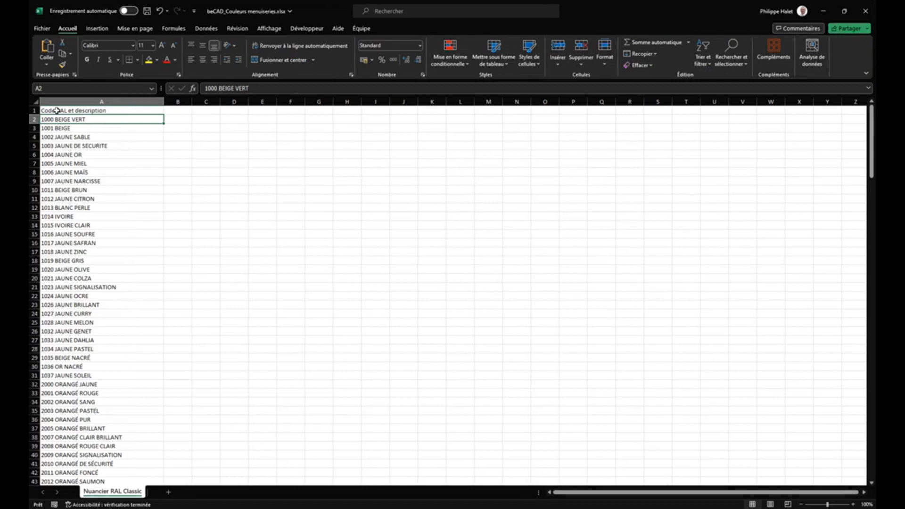
pyautogui.click(80, 110)
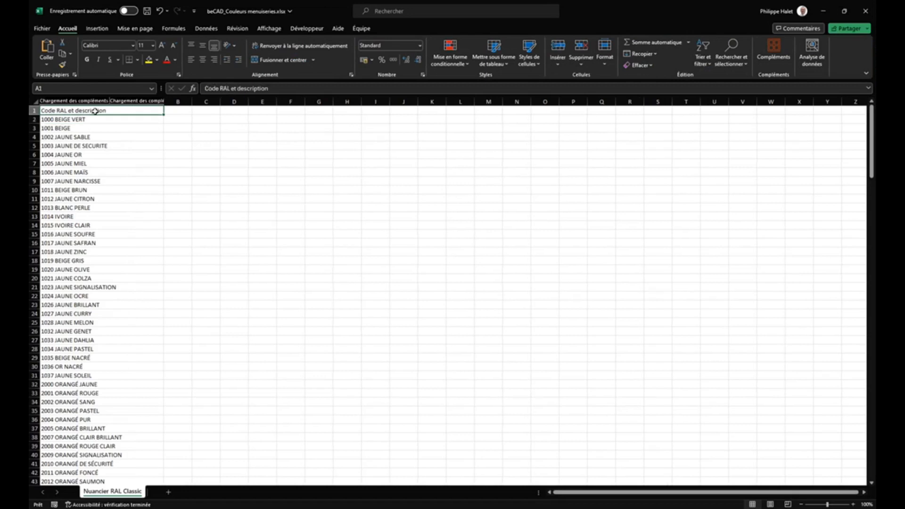
pyautogui.click(69, 121)
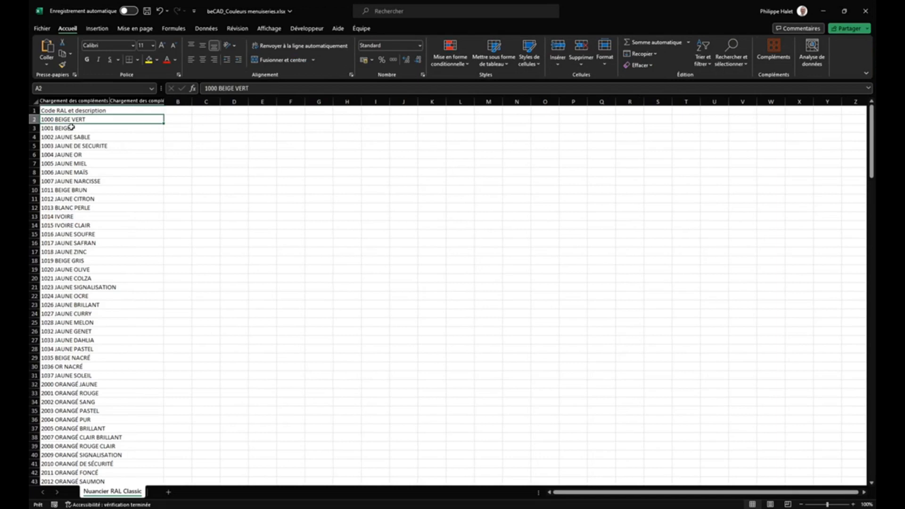
# - Look through the RAL codes and descriptions in column A of the Nuancier RAL Classic sheet, down past the last entry
pyautogui.scroll(-9, 113, 245)
pyautogui.scroll(-20, 106, 269)
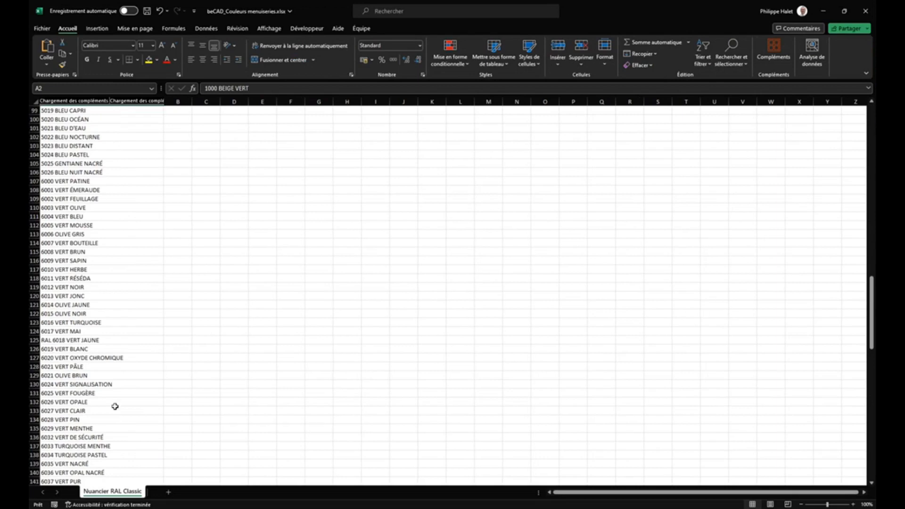
pyautogui.click(92, 271)
pyautogui.press('Down')
pyautogui.press('Down')
pyautogui.press('Down')
pyautogui.press('Down')
pyautogui.press('Down')
pyautogui.press('Down')
pyautogui.press('Down')
pyautogui.press('Down')
pyautogui.press('Down')
pyautogui.press('Down')
pyautogui.press('Down')
pyautogui.press('Down')
pyautogui.press('Down')
pyautogui.press('Down')
pyautogui.press('Down')
pyautogui.press('Down')
pyautogui.press('Down')
pyautogui.press('Down')
pyautogui.press('Down')
pyautogui.press('Down')
pyautogui.press('Down')
pyautogui.press('Down')
pyautogui.press('Down')
pyautogui.press('Down')
pyautogui.press('Down')
pyautogui.press('Down')
pyautogui.press('Down')
pyautogui.press('Down')
pyautogui.press('Down')
pyautogui.press('Down')
pyautogui.press('Down')
pyautogui.press('Down')
pyautogui.press('Down')
pyautogui.press('Down')
pyautogui.press('Down')
pyautogui.press('Down')
pyautogui.press('Down')
pyautogui.press('Down')
pyautogui.press('Down')
pyautogui.press('Down')
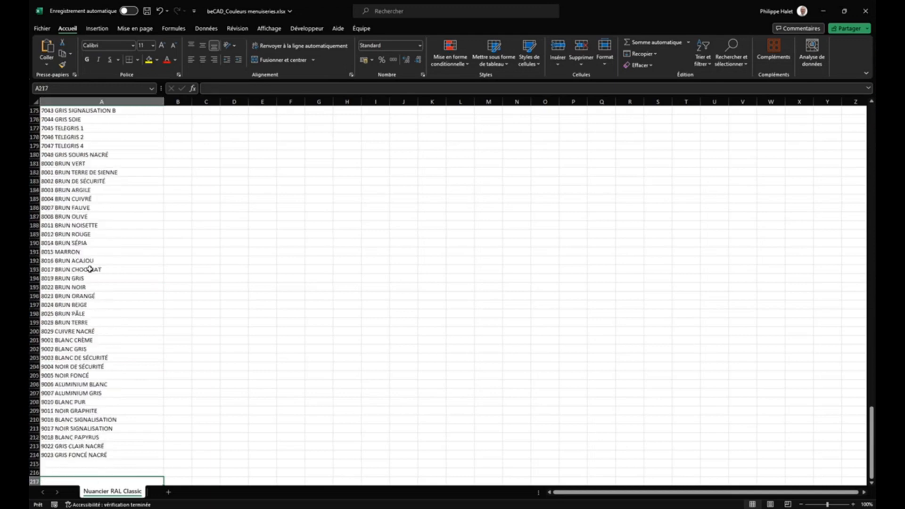
pyautogui.press('Down')
pyautogui.press('Down')
pyautogui.press('Down')
pyautogui.press('Down')
pyautogui.press('Down')
pyautogui.press('Down')
pyautogui.press('Down')
pyautogui.press('Down')
pyautogui.press('Down')
pyautogui.press('Down')
pyautogui.press('Down')
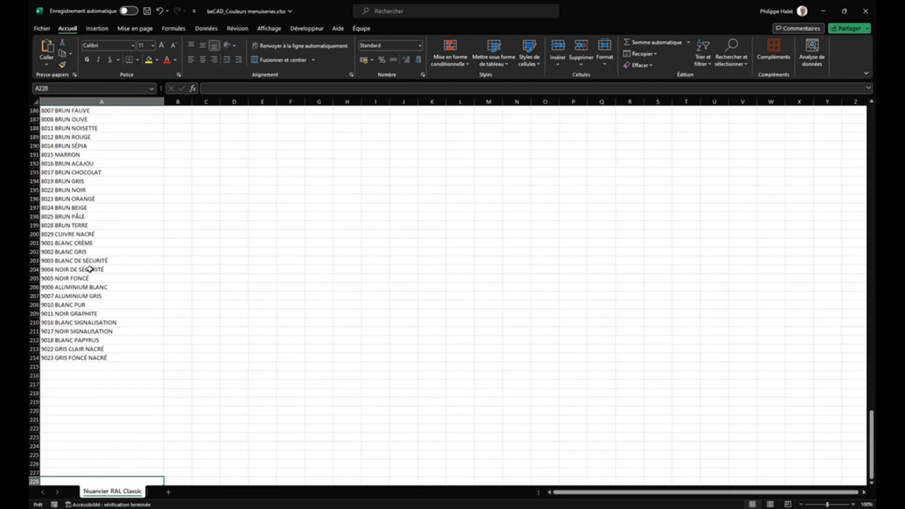
# - Close the colour workbook, the Data folder window and the configuration variables dialog to return to the item types in MicroStation
pyautogui.click(184, 196)
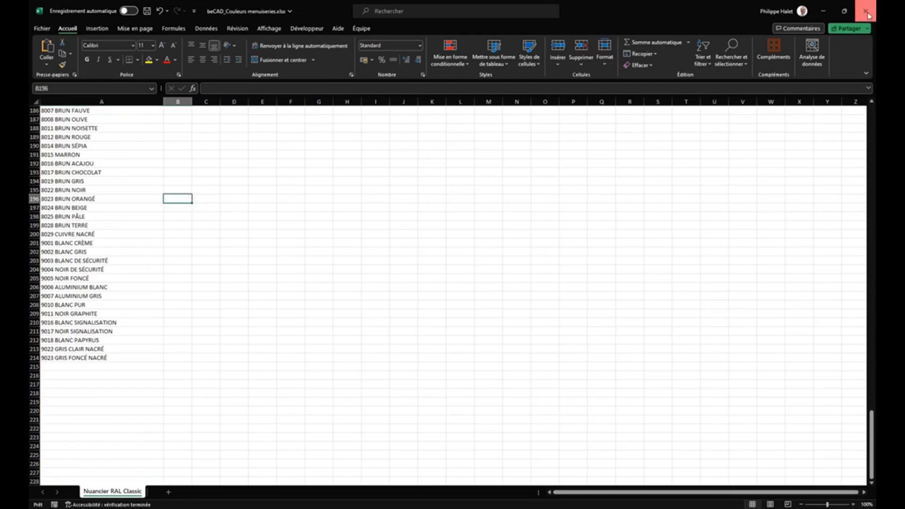
pyautogui.click(866, 11)
pyautogui.click(453, 271)
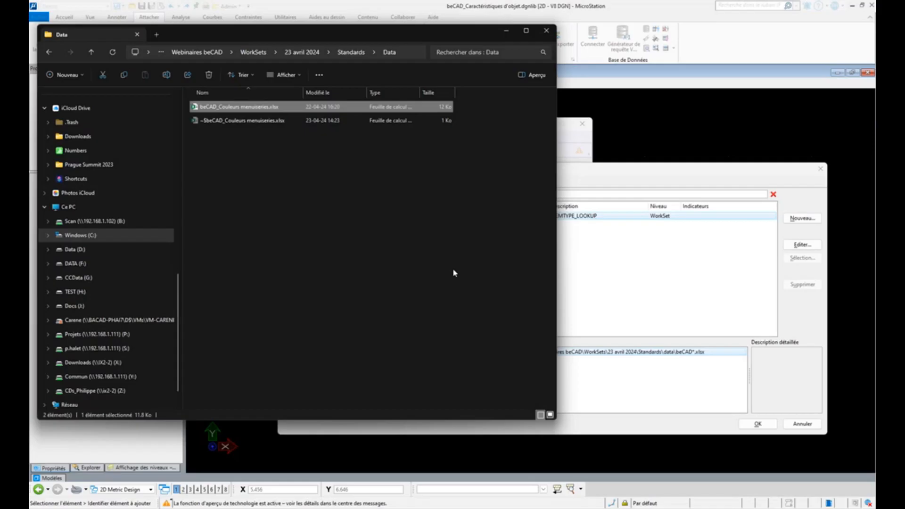
pyautogui.click(549, 31)
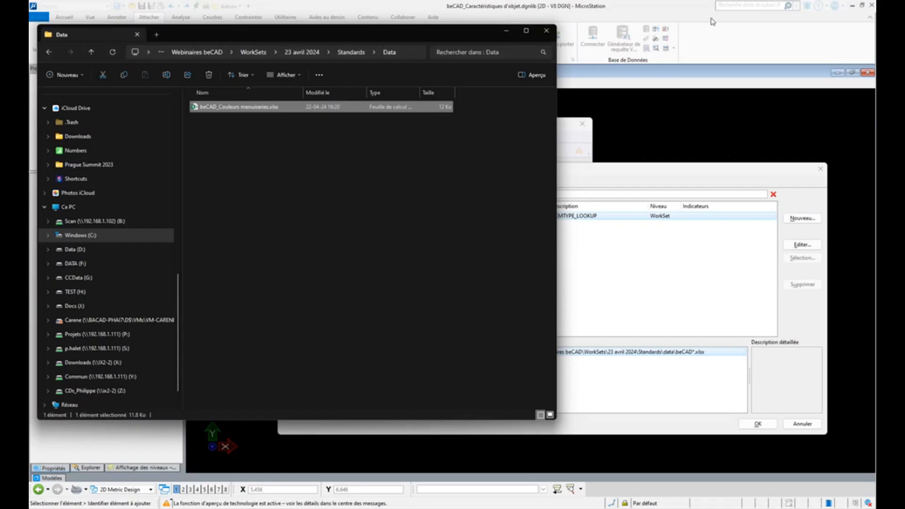
pyautogui.click(821, 169)
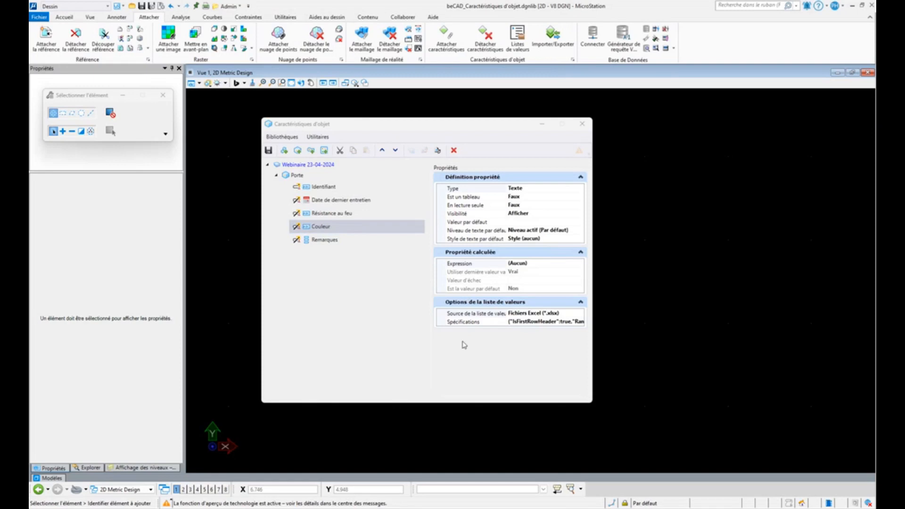
# - Open the Couleur property's value list specifications and examine the available Excel files and selection list options
pyautogui.doubleClick(320, 228)
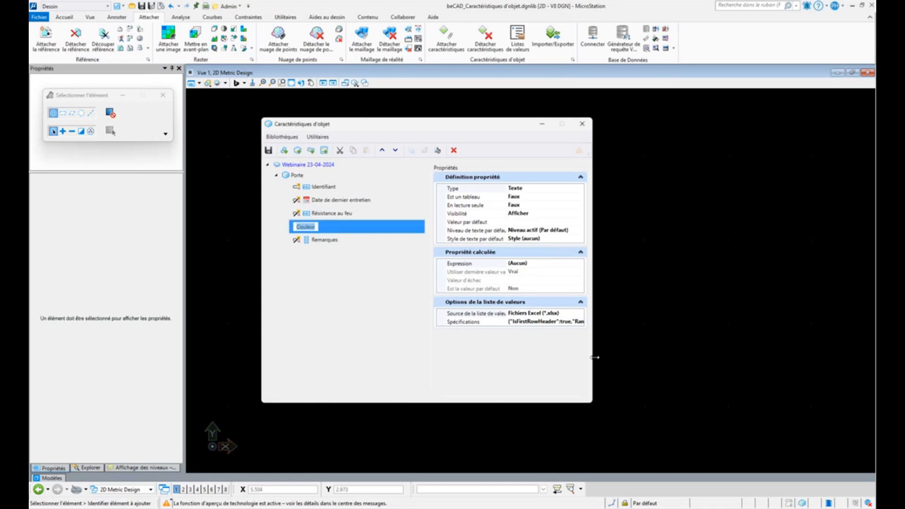
pyautogui.click(583, 322)
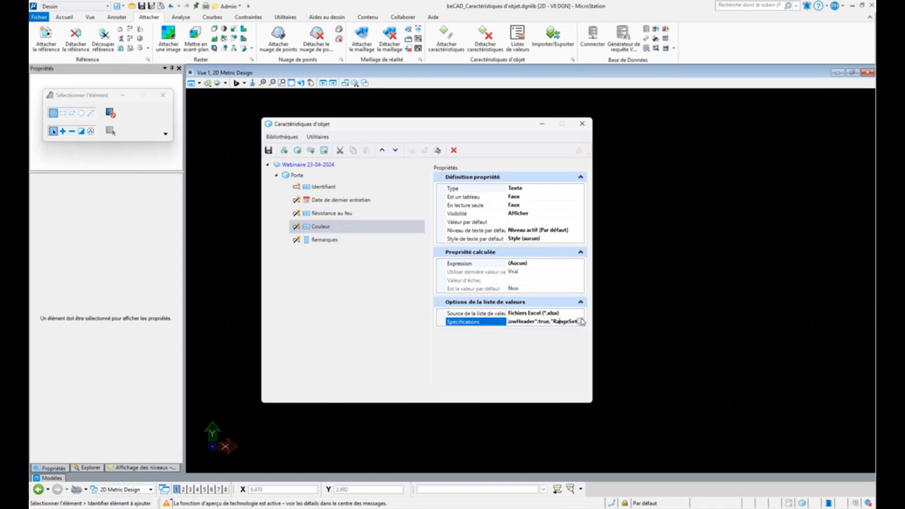
pyautogui.click(582, 323)
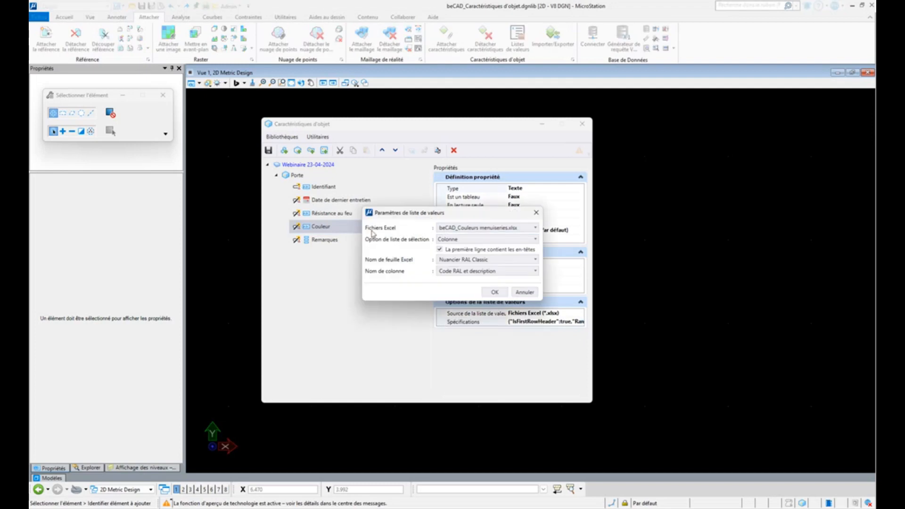
pyautogui.click(459, 229)
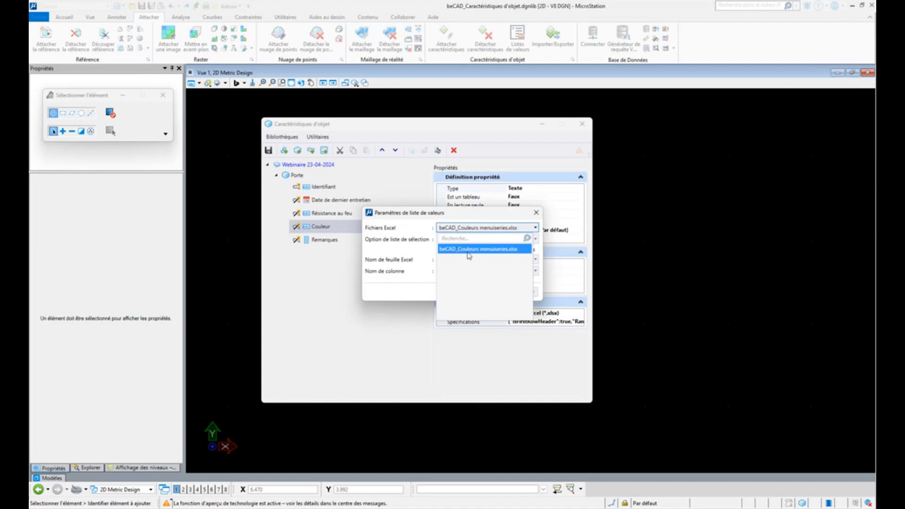
pyautogui.click(407, 297)
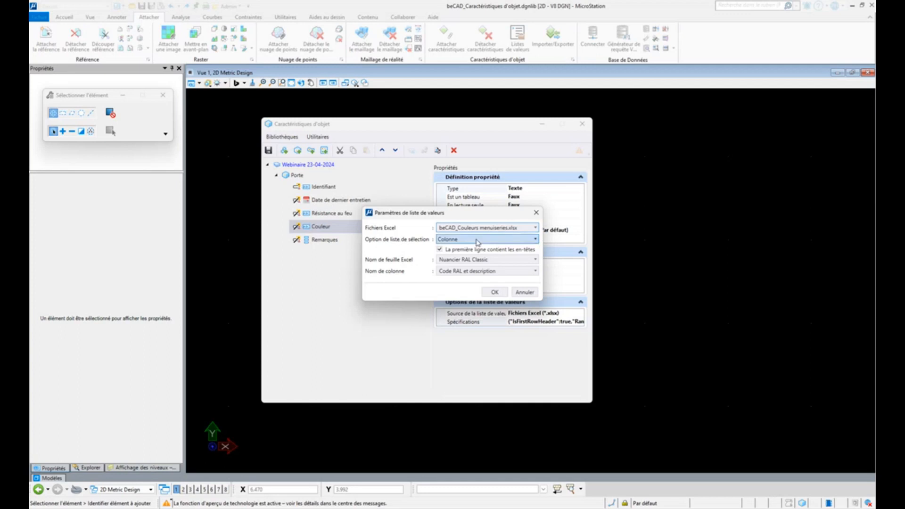
pyautogui.click(465, 242)
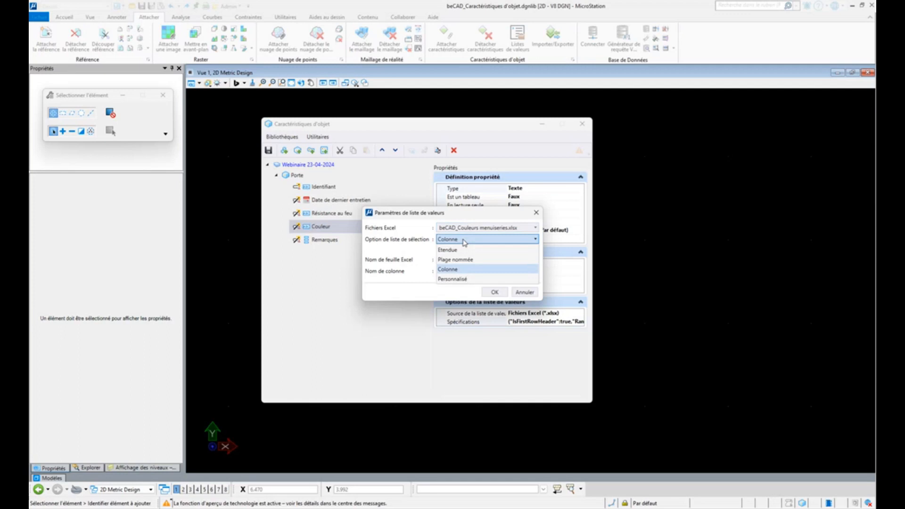
pyautogui.click(465, 243)
pyautogui.click(465, 242)
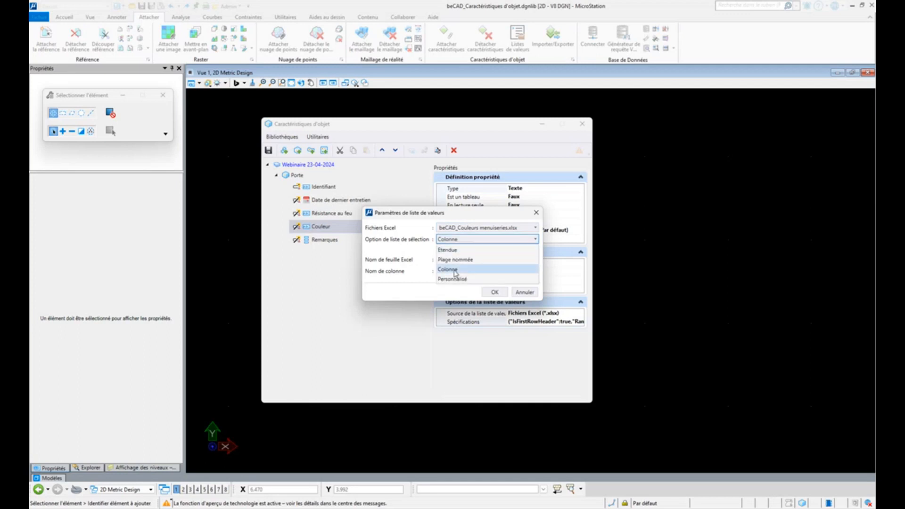
pyautogui.click(427, 300)
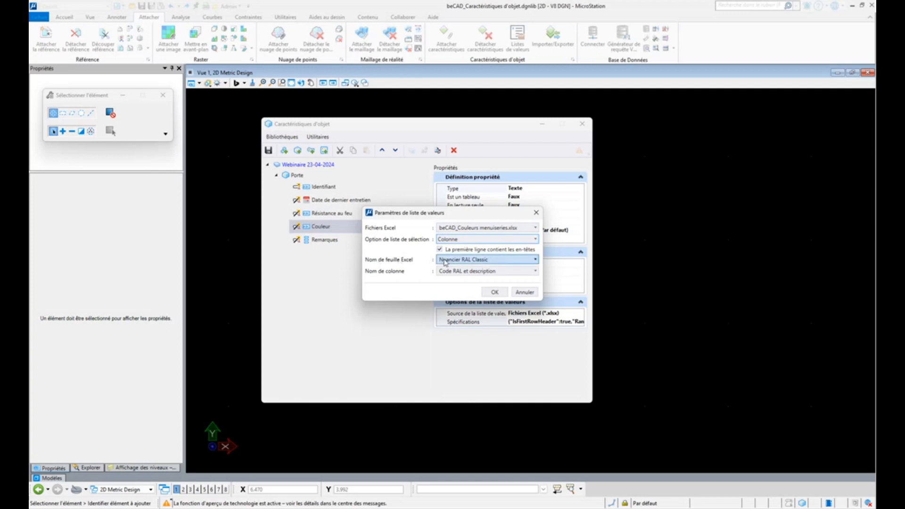
# - Keep the Nuancier RAL Classic sheet and the Code RAL et description column as Couleur's value list, and accept the parameters
pyautogui.click(469, 261)
pyautogui.click(493, 260)
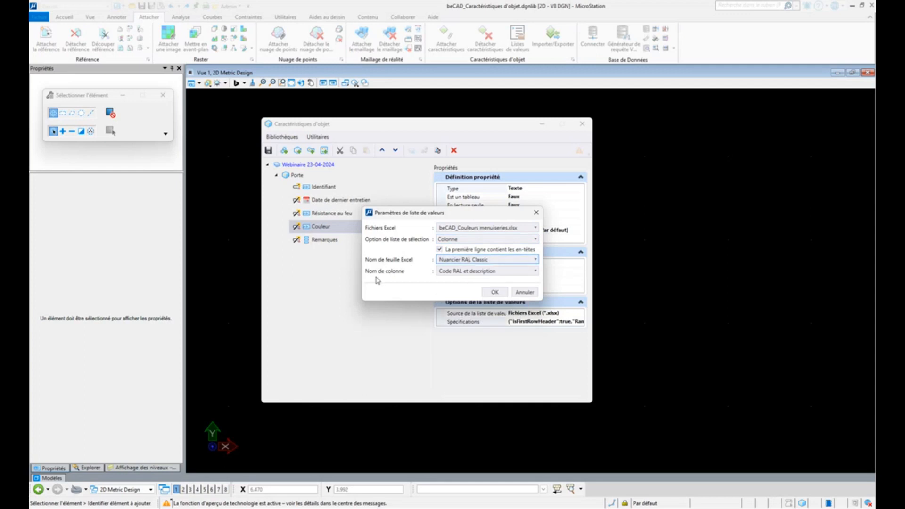
pyautogui.click(452, 273)
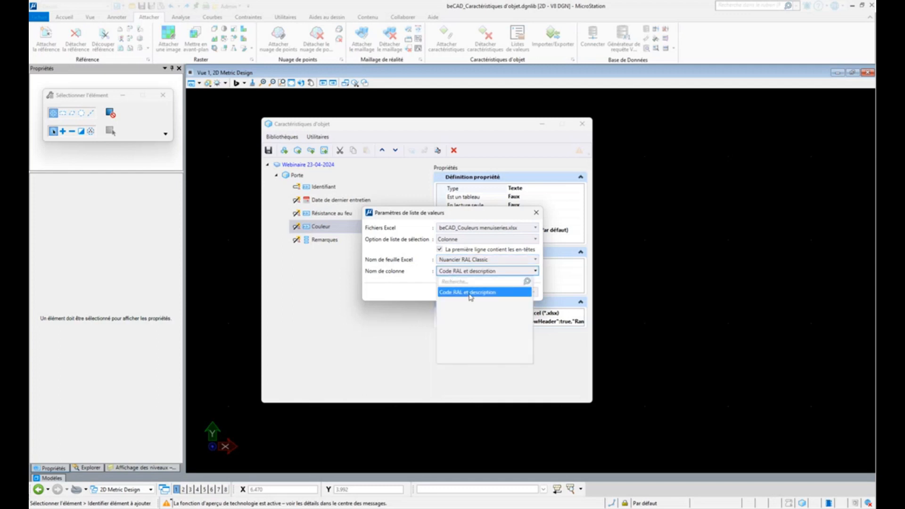
pyautogui.click(404, 296)
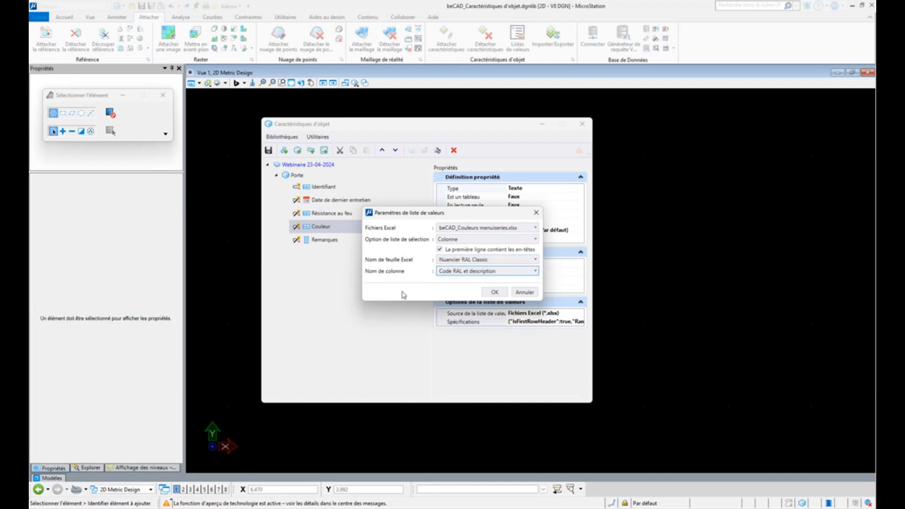
pyautogui.click(494, 293)
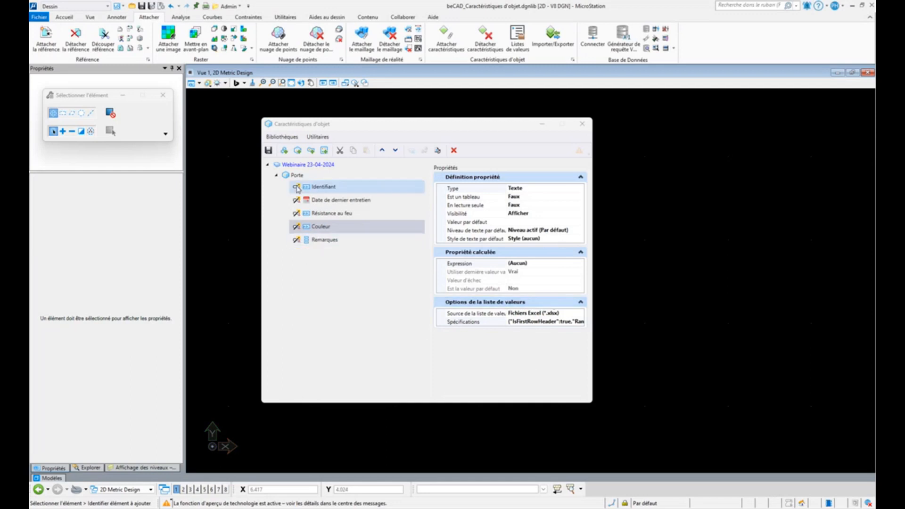
# - Create a new item type named Fenêtre in the Webinaire 23-04-2024 library
pyautogui.click(345, 284)
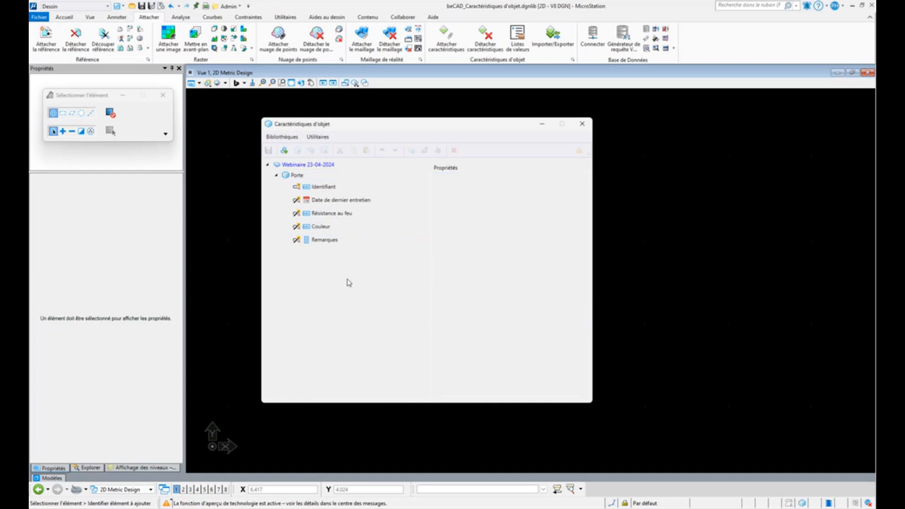
pyautogui.click(293, 166)
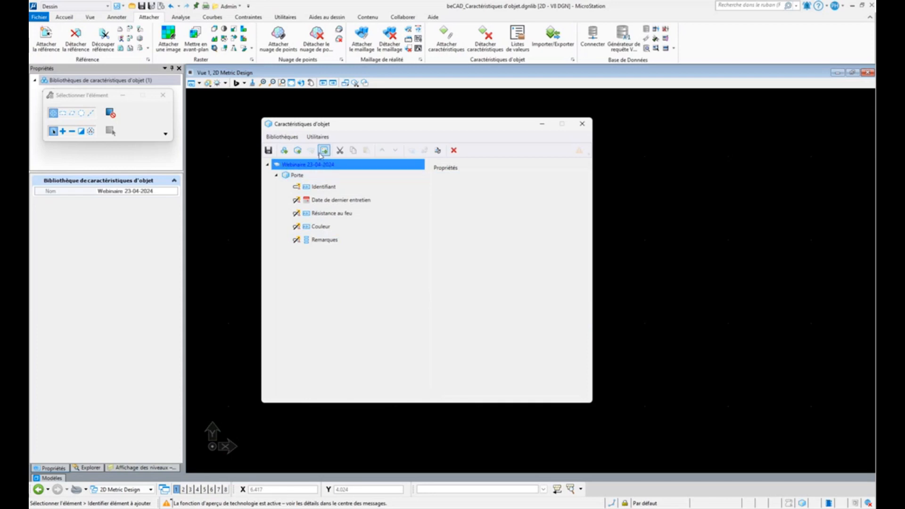
pyautogui.click(296, 177)
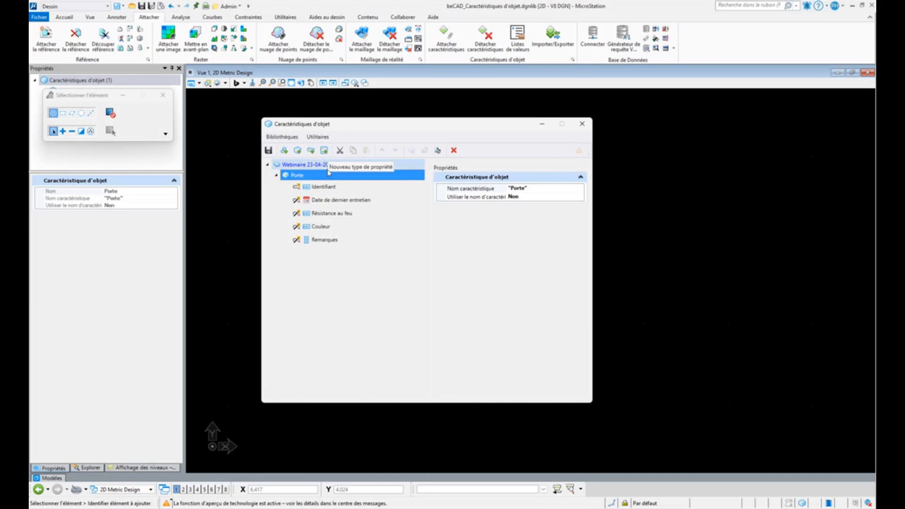
pyautogui.click(297, 151)
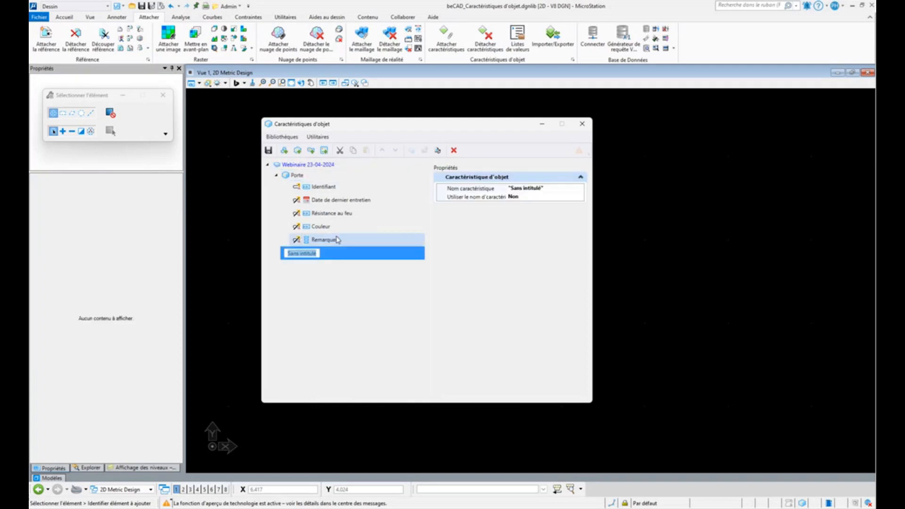
pyautogui.write('Fenêtre')
pyautogui.press('Return')
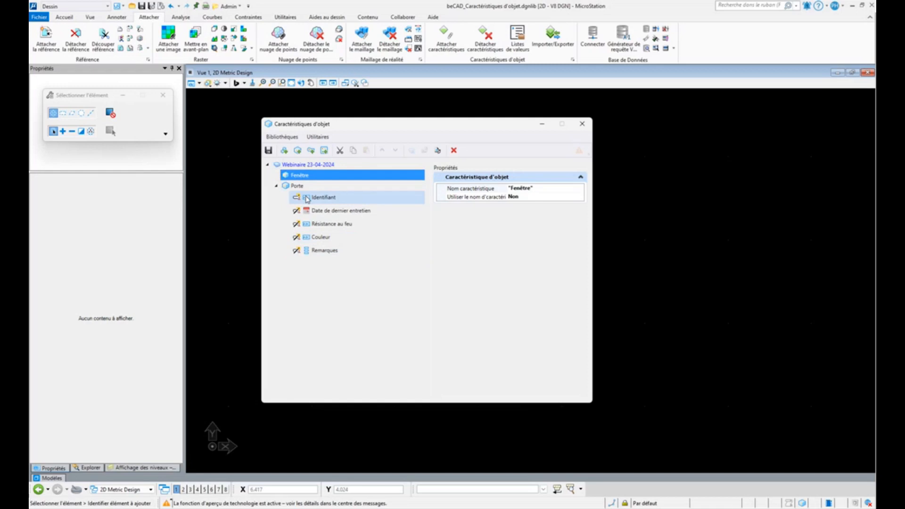
# - Add a text property named Identifiant to the Fenêtre item type, with default value IDF
pyautogui.click(311, 150)
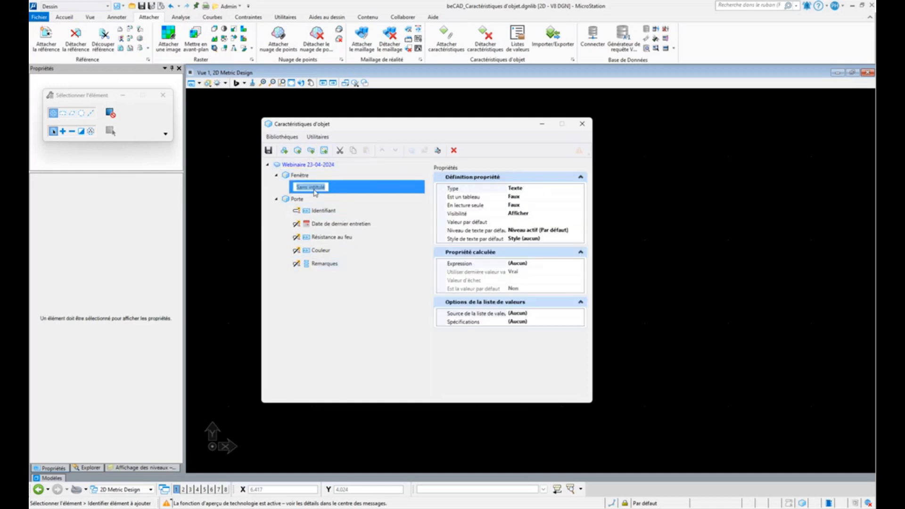
pyautogui.write('Identifiant')
pyautogui.press('Return')
pyautogui.click(322, 186)
pyautogui.click(522, 222)
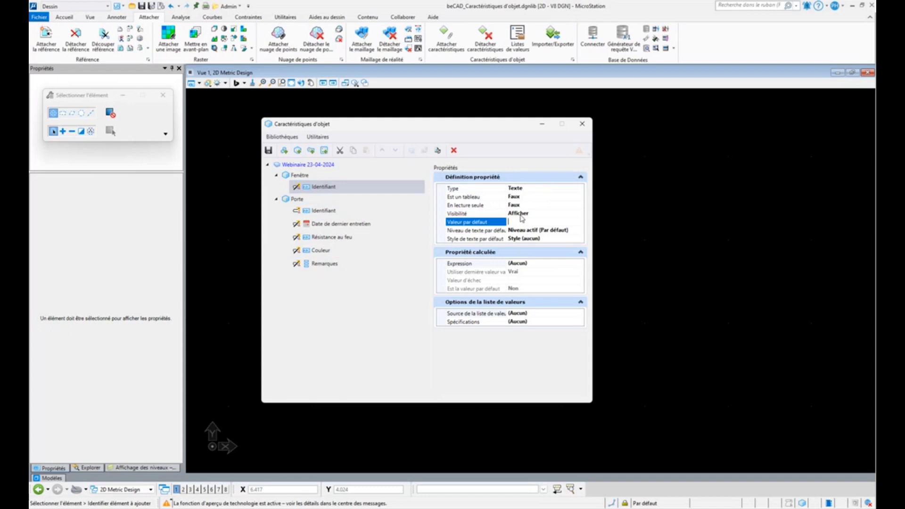
pyautogui.write('IDF')
# - Set the default value of Porte's Identifiant property to IDP
pyautogui.click(336, 212)
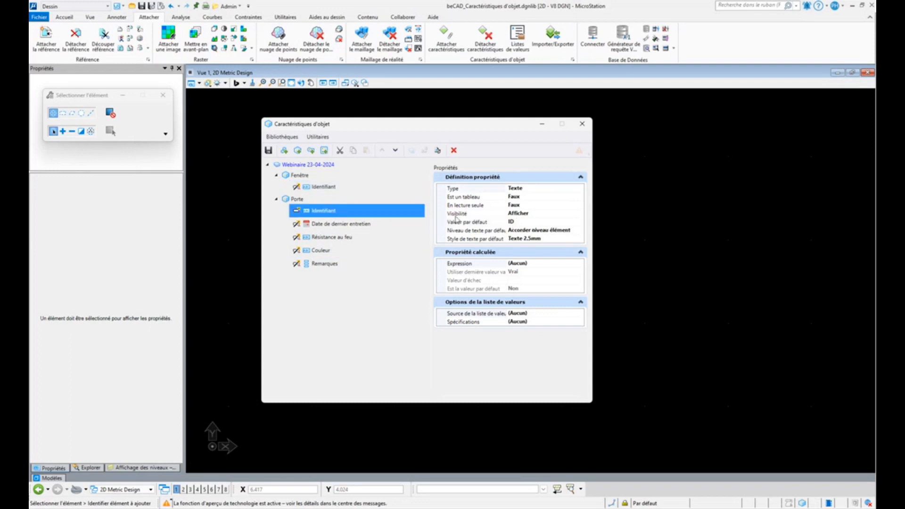
pyautogui.click(456, 220)
pyautogui.write('P')
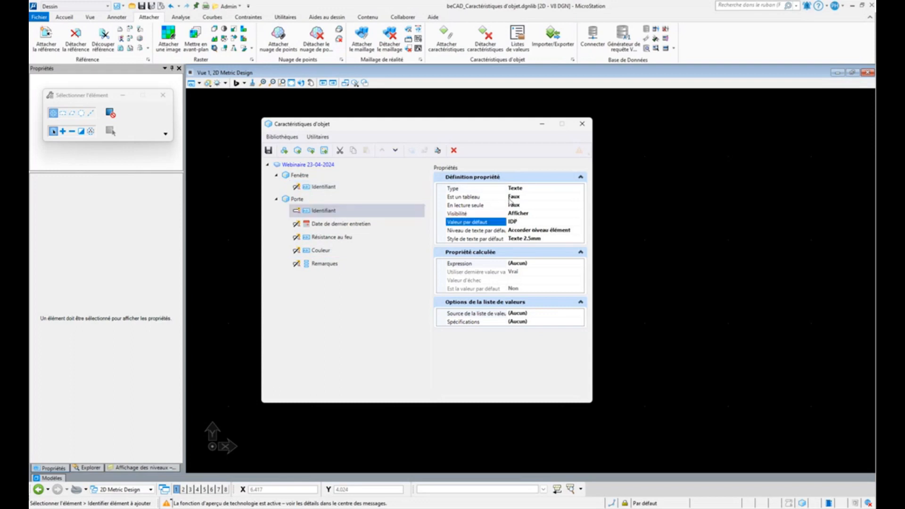
# - Add a second property named Couleur to the Fenêtre item type
pyautogui.click(302, 177)
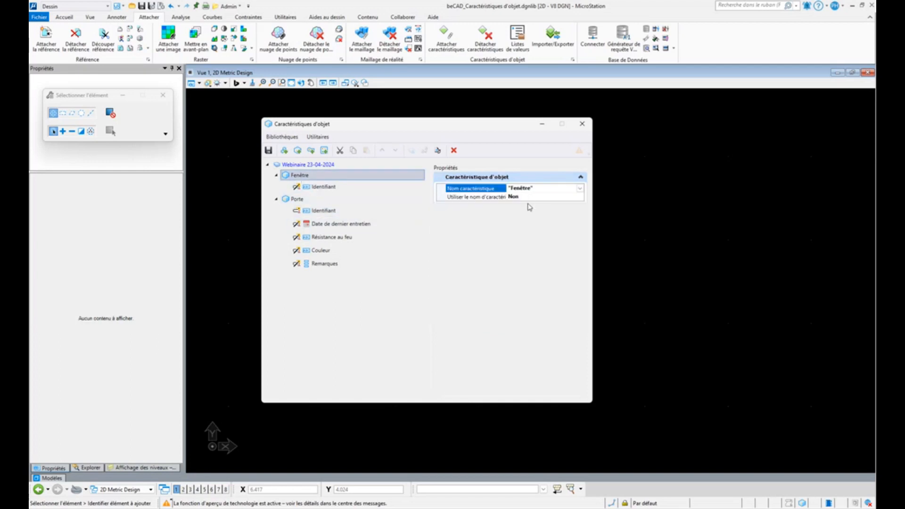
pyautogui.click(310, 151)
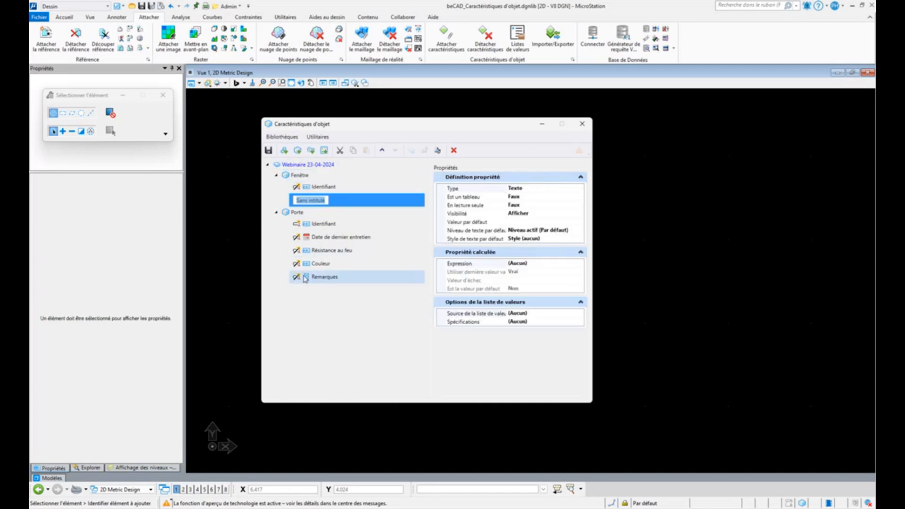
pyautogui.write('Couleur')
pyautogui.press('Return')
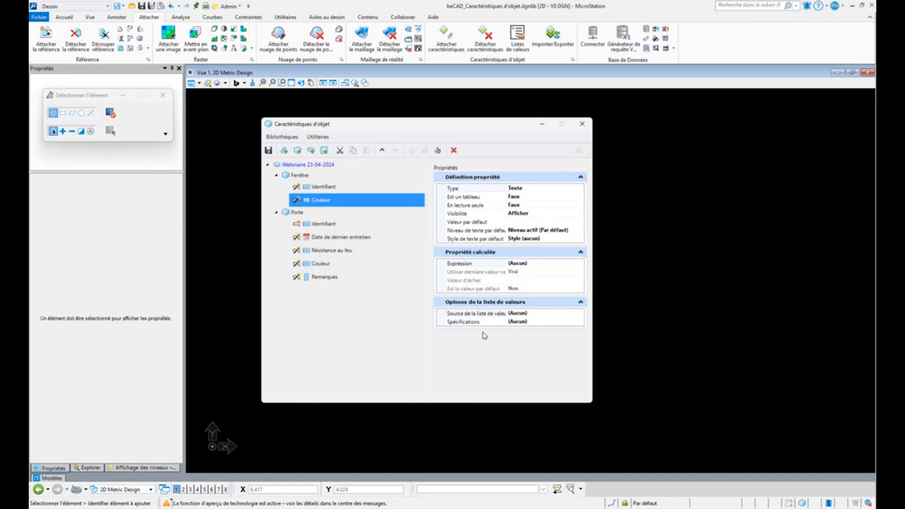
# - Use Excel files as Fenêtre's Couleur list source, accepting the Code RAL et description column of Nuancier RAL Classic in beCAD_Couleurs menuiseries.xlsx
pyautogui.click(582, 316)
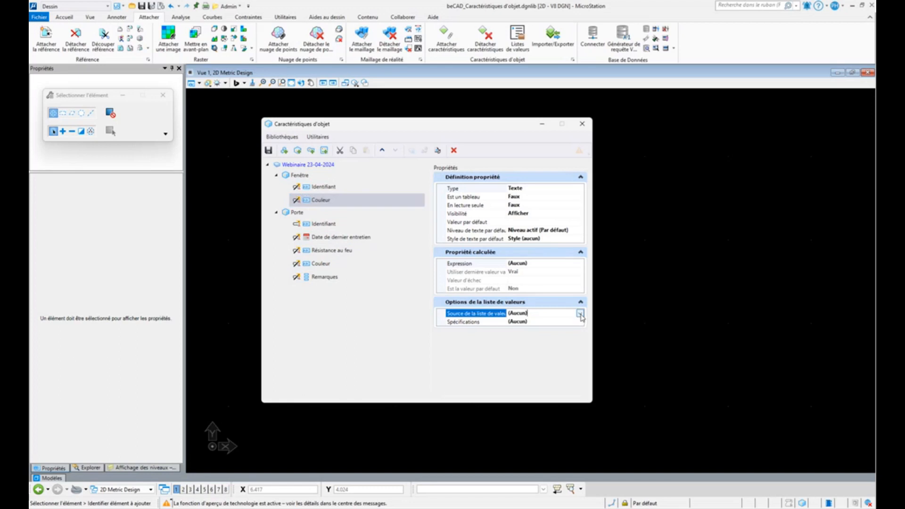
pyautogui.click(580, 314)
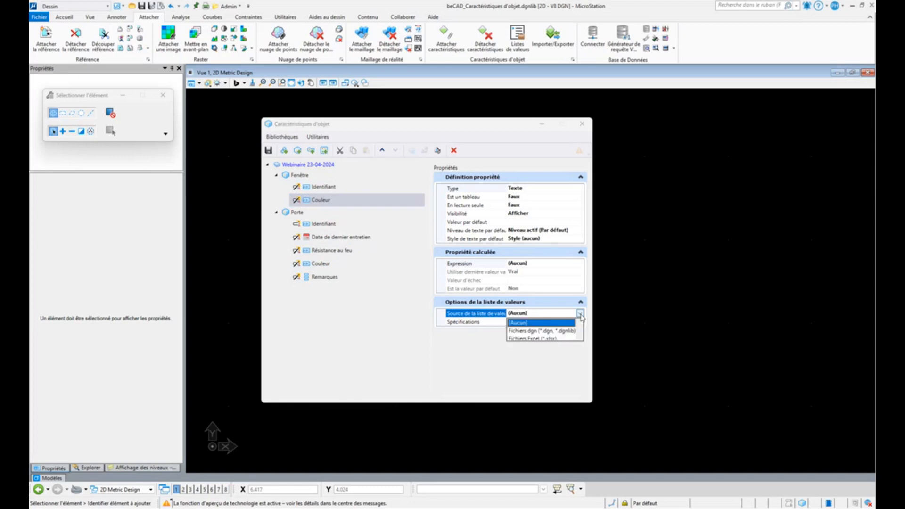
pyautogui.click(538, 337)
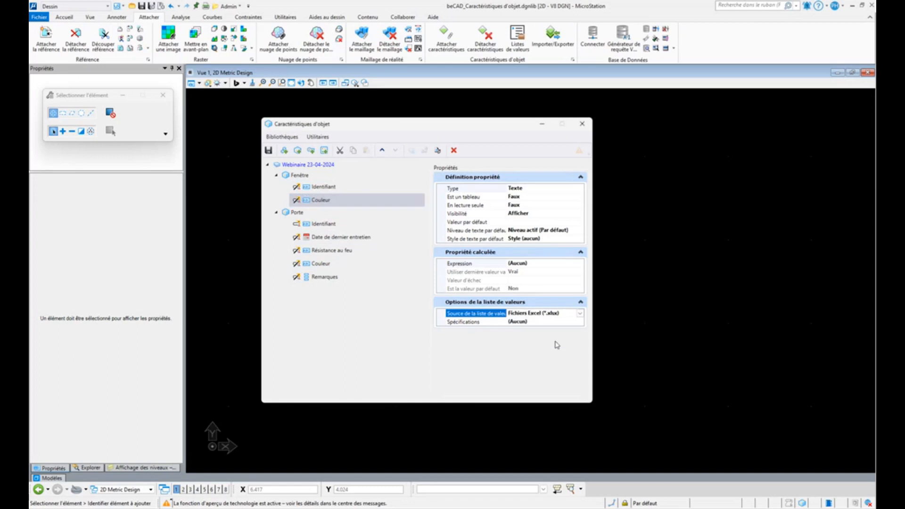
pyautogui.click(581, 323)
pyautogui.click(580, 322)
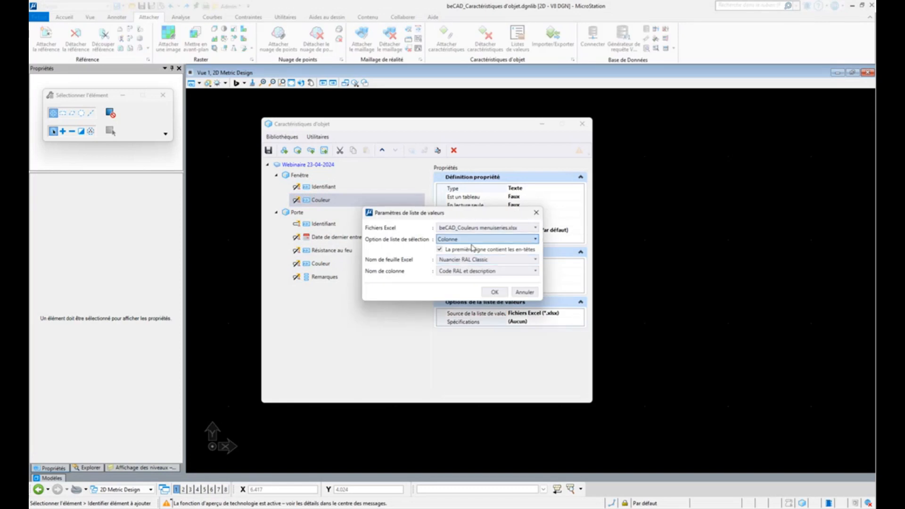
pyautogui.click(495, 292)
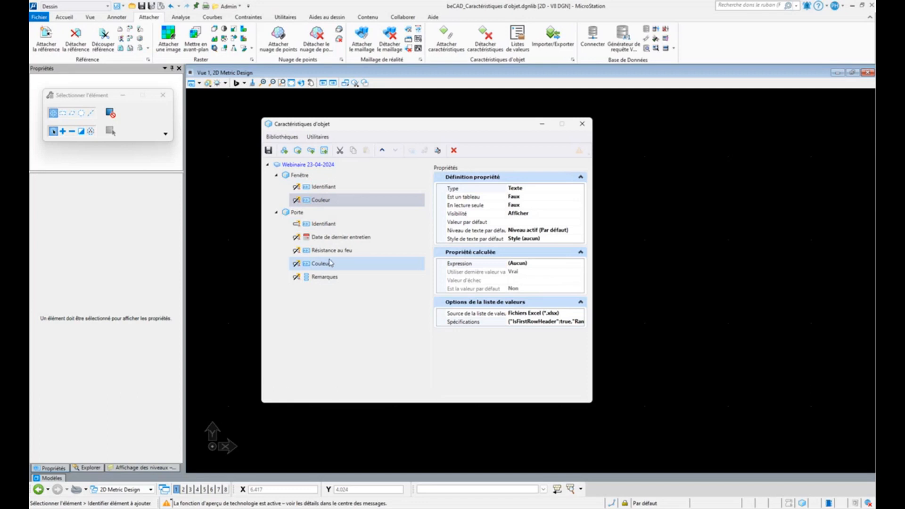
# - Save the Webinaire 23-04-2024 item type library and close the item types dialog
pyautogui.click(362, 331)
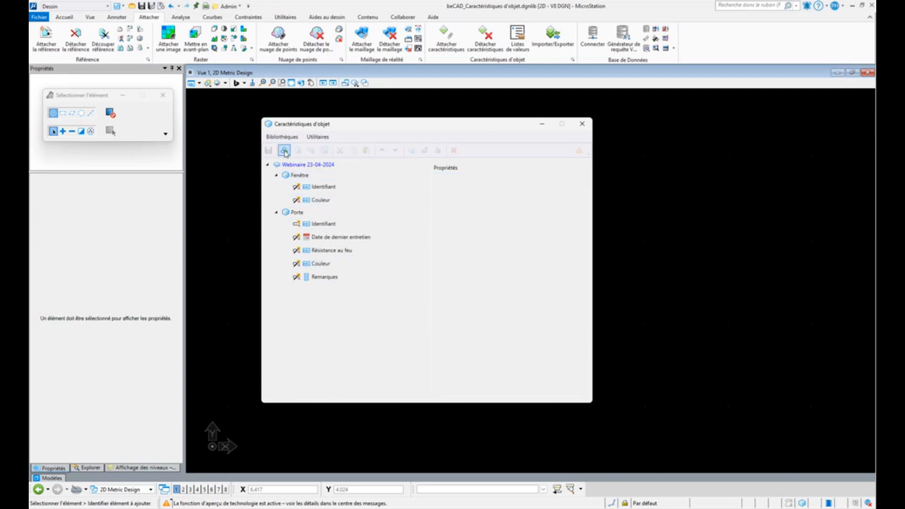
pyautogui.moveTo(338, 128); pyautogui.dragTo(411, 126)
pyautogui.click(352, 163)
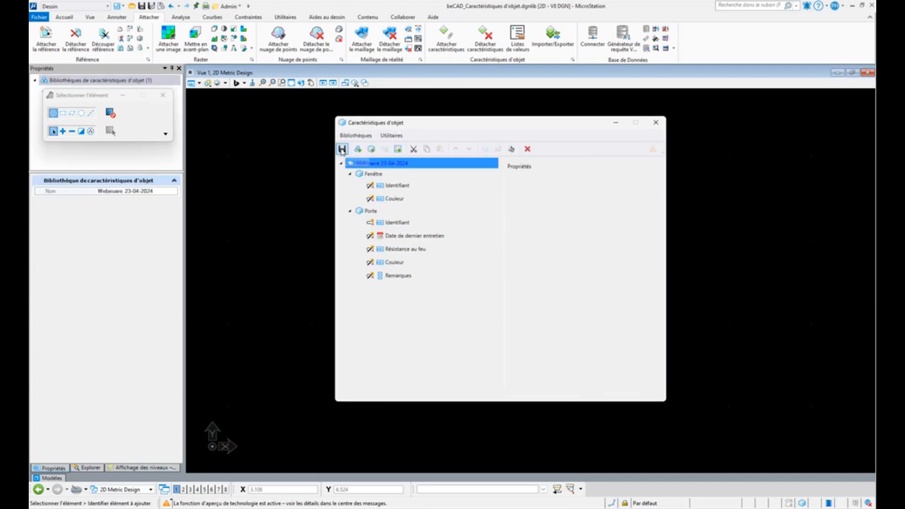
pyautogui.click(343, 150)
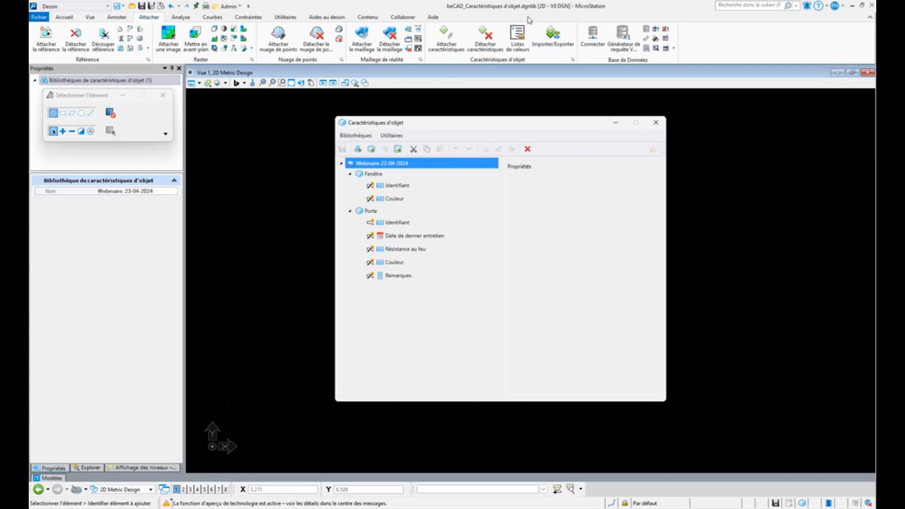
pyautogui.click(656, 124)
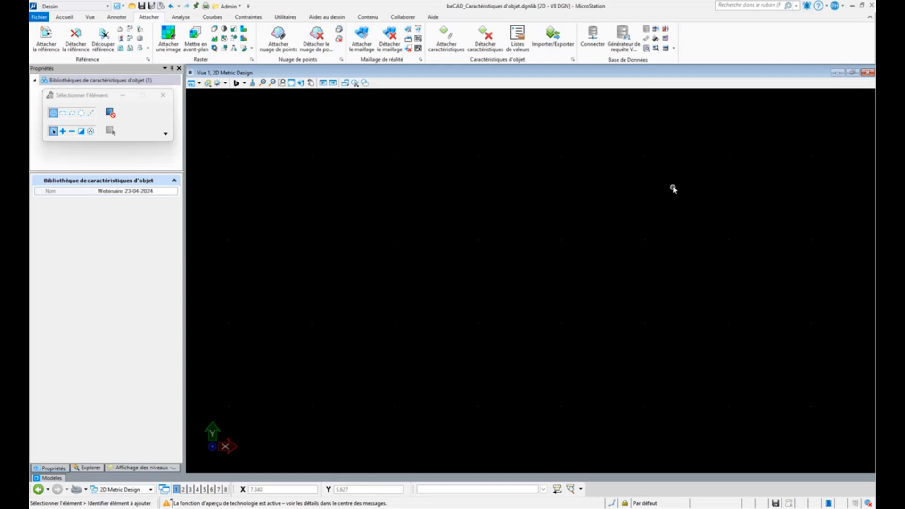
# - Restart MicroStation 2023 and open Fichier 1.dgn from the 23 avril 2024 WorkSet
pyautogui.click(872, 9)
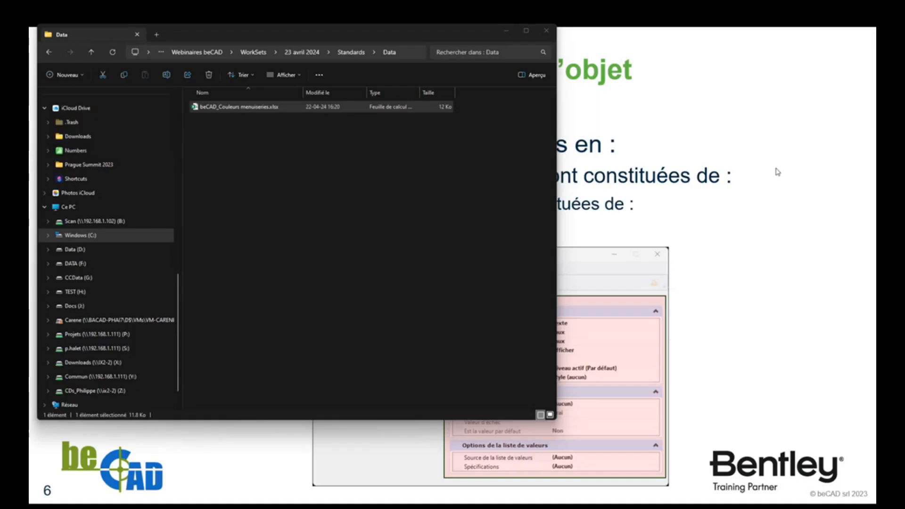
pyautogui.press('super')
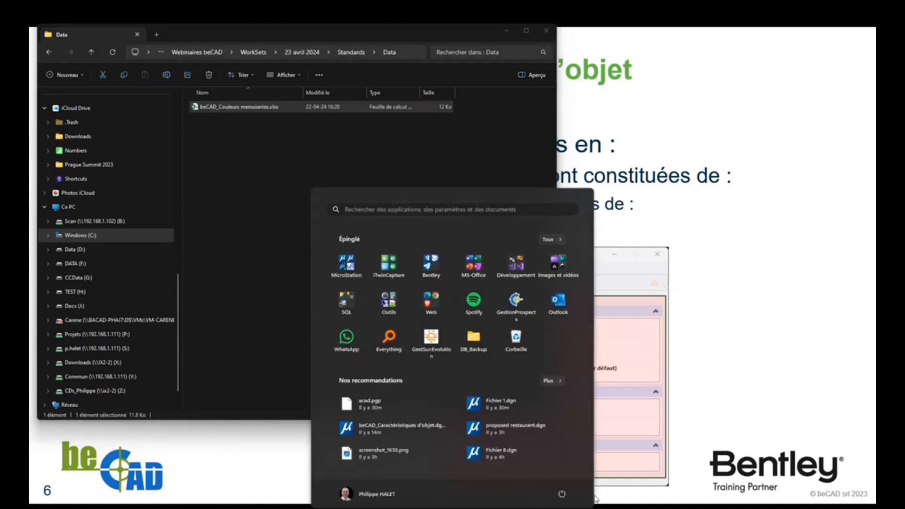
pyautogui.click(347, 265)
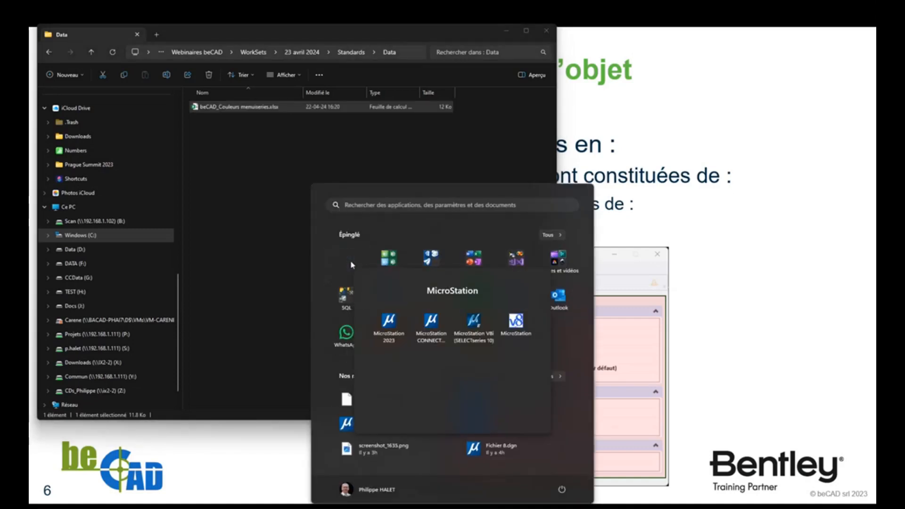
pyautogui.click(390, 323)
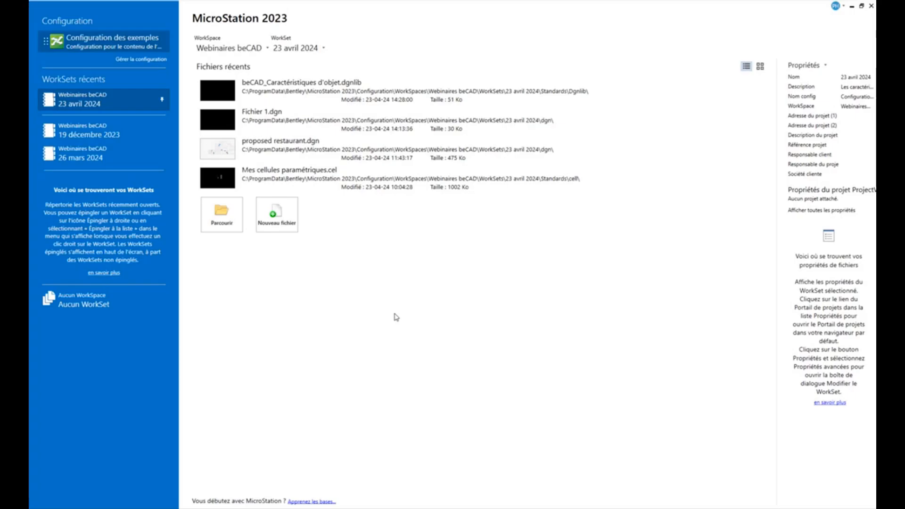
pyautogui.click(264, 119)
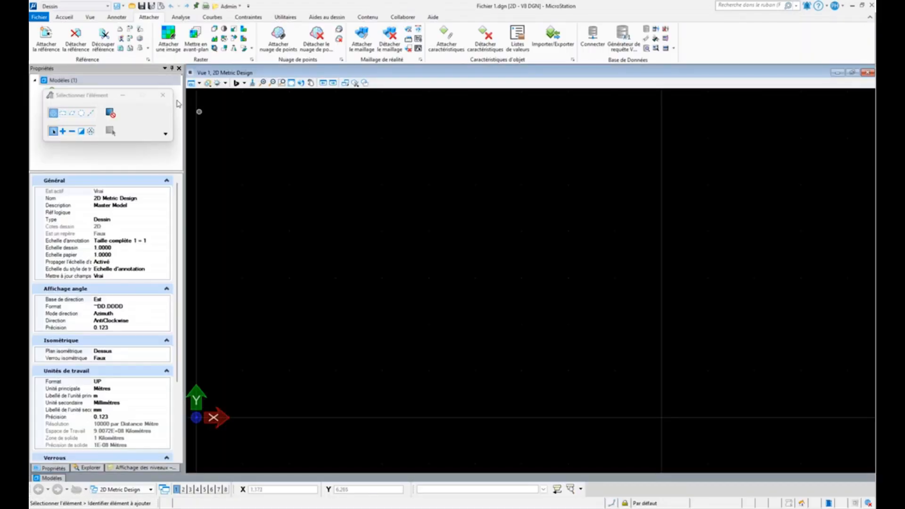
# - Draw two separate horizontal SmartLines side by side in the upper part of the view
pyautogui.click(64, 18)
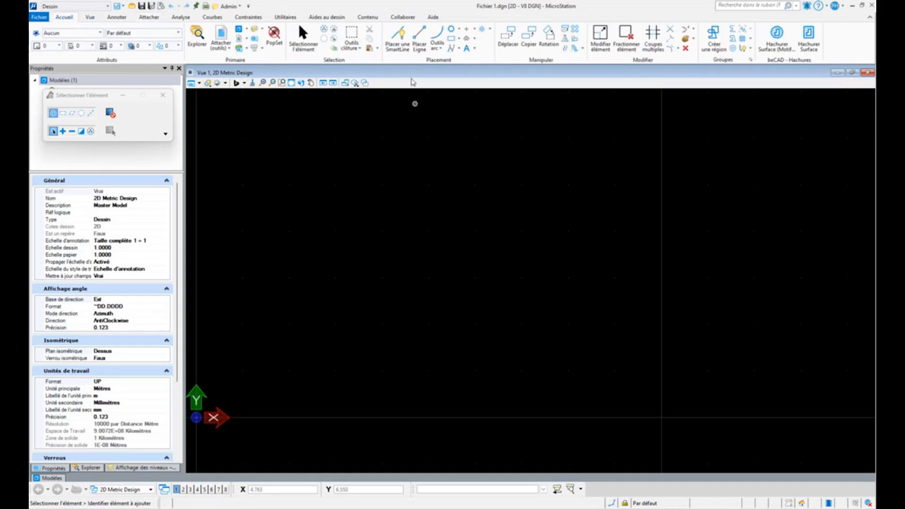
pyautogui.click(399, 36)
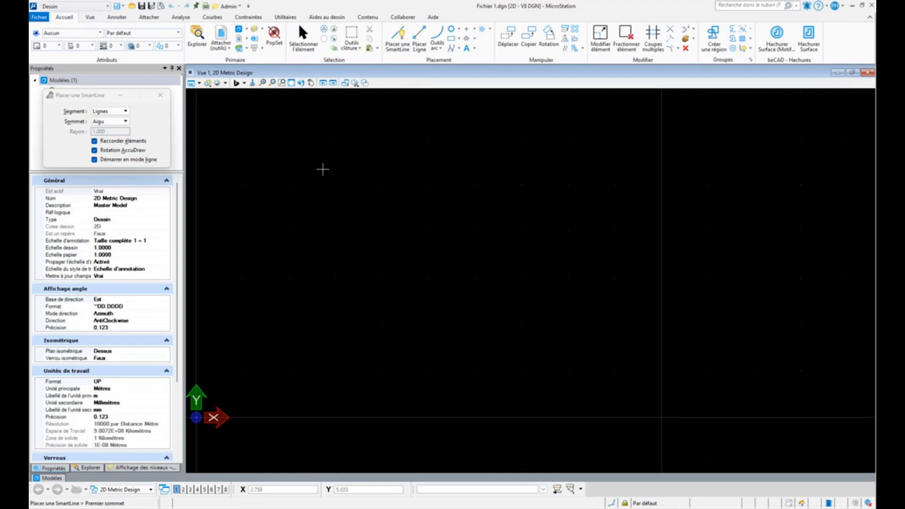
pyautogui.click(317, 169)
pyautogui.click(414, 169)
pyautogui.rightClick(378, 238)
pyautogui.click(461, 169)
pyautogui.click(553, 169)
pyautogui.rightClick(527, 197)
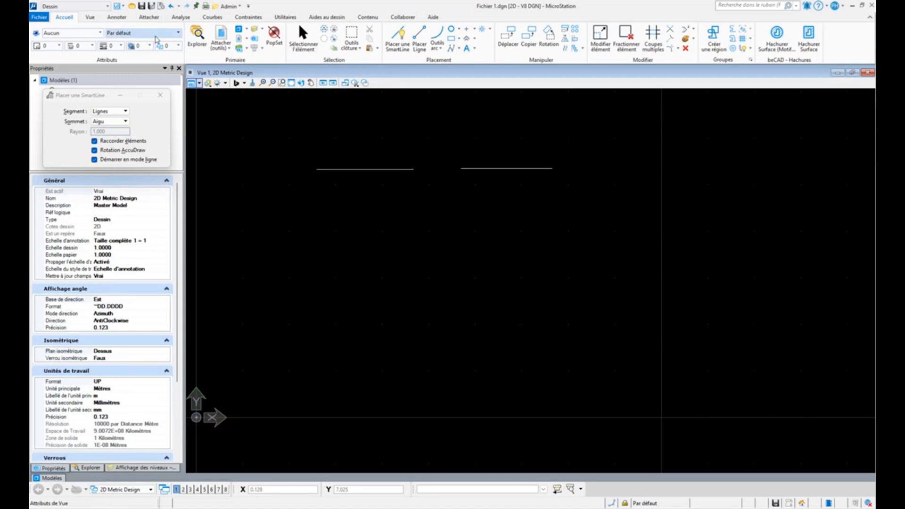
# - Start attaching items to elements and choose the Porte item type from the Webinaire 23-04-2024 library
pyautogui.click(149, 17)
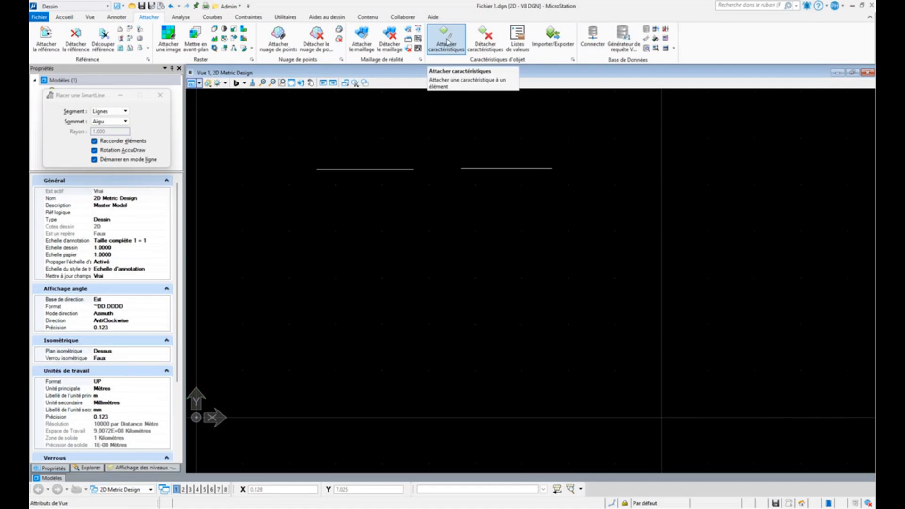
pyautogui.click(447, 42)
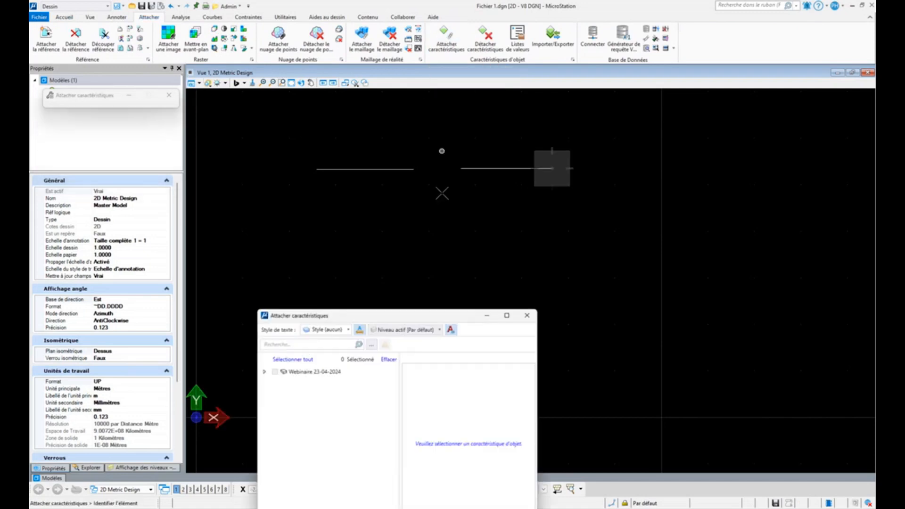
pyautogui.moveTo(434, 320); pyautogui.dragTo(690, 208)
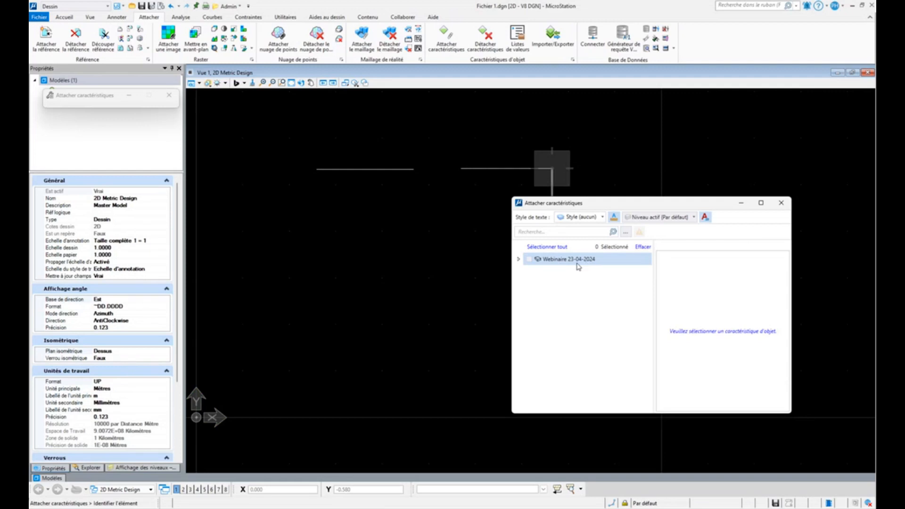
pyautogui.click(519, 260)
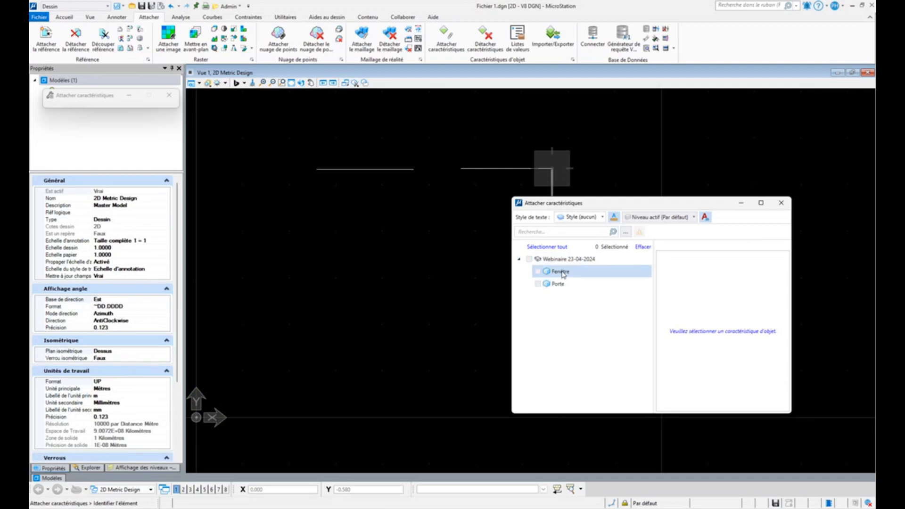
pyautogui.click(538, 284)
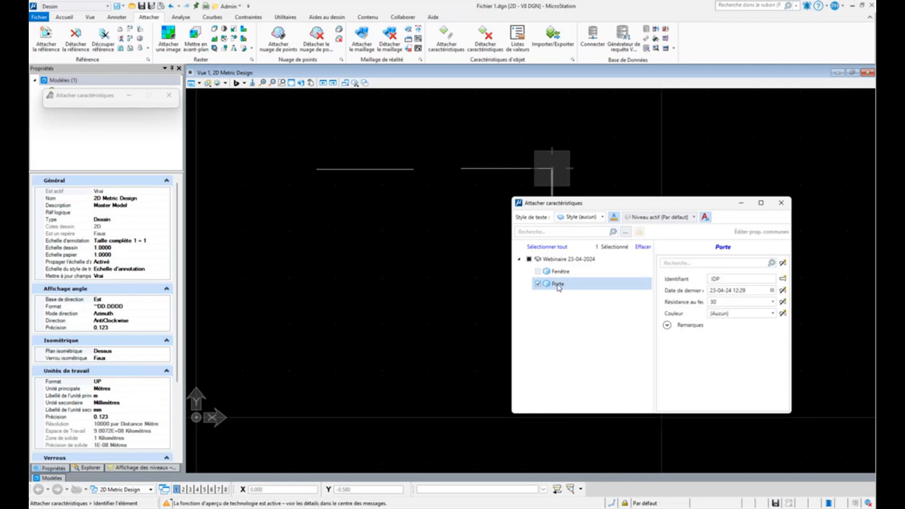
# - Select Porte's last maintenance date value, reposition the attachment dialog and enlarge its property area
pyautogui.click(742, 289)
pyautogui.click(748, 291)
pyautogui.click(770, 291)
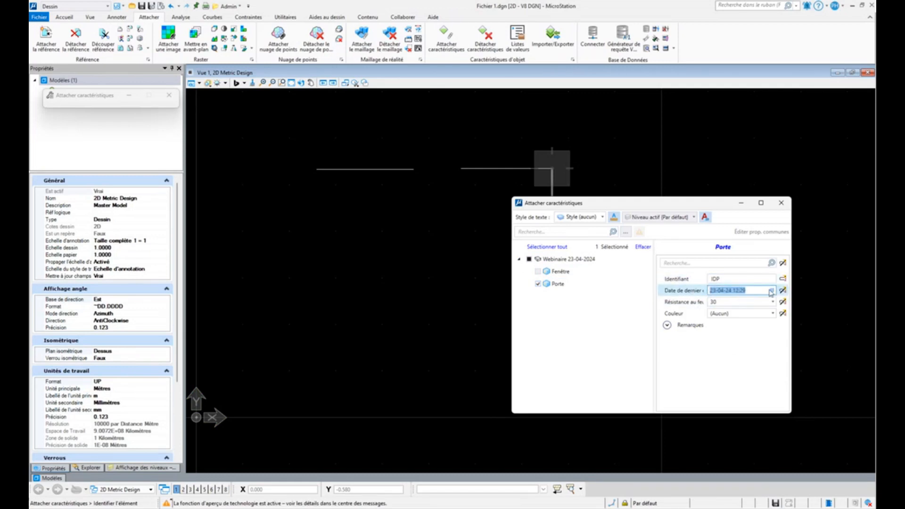
pyautogui.moveTo(659, 210); pyautogui.dragTo(581, 203)
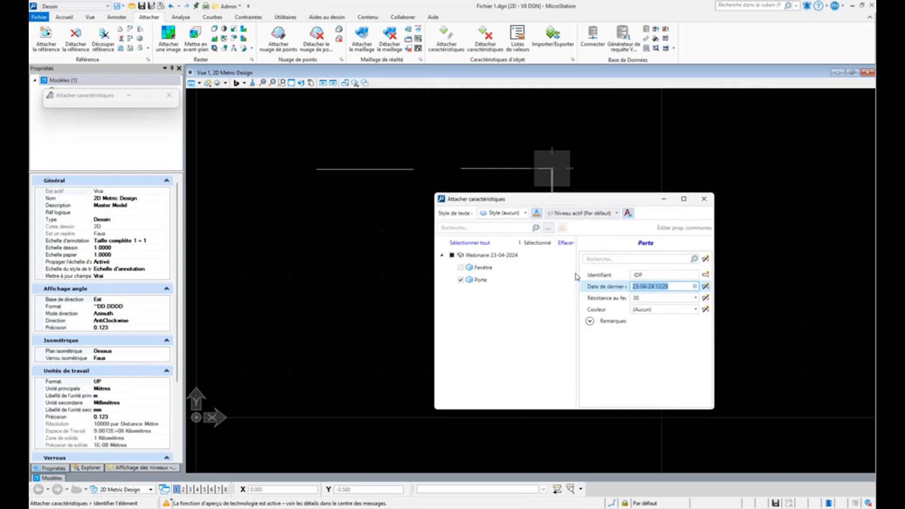
pyautogui.moveTo(576, 277); pyautogui.dragTo(535, 277)
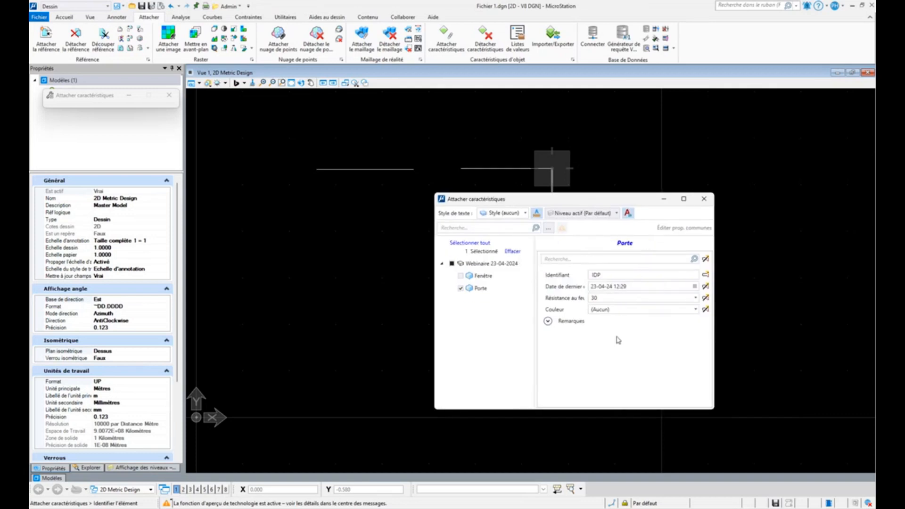
# - Set Porte's Identifiant to IDP1234 and widen the property name column
pyautogui.click(615, 275)
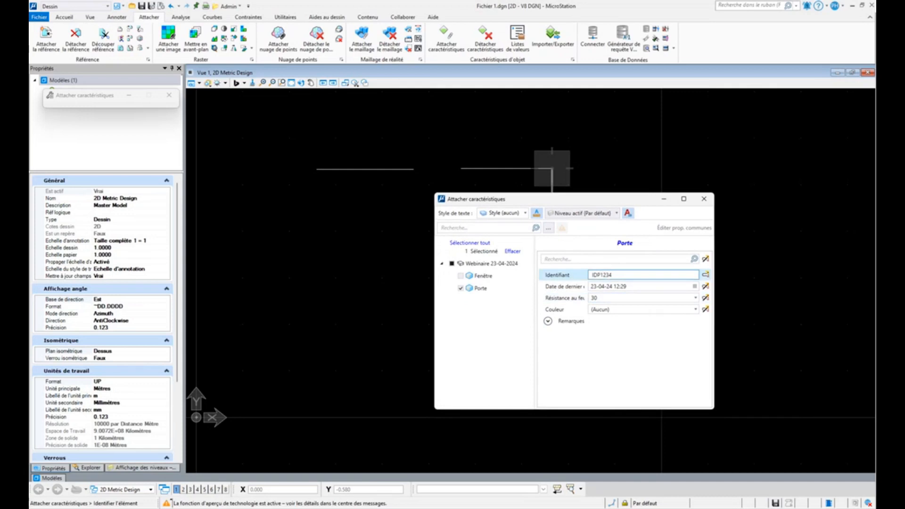
pyautogui.click(604, 300)
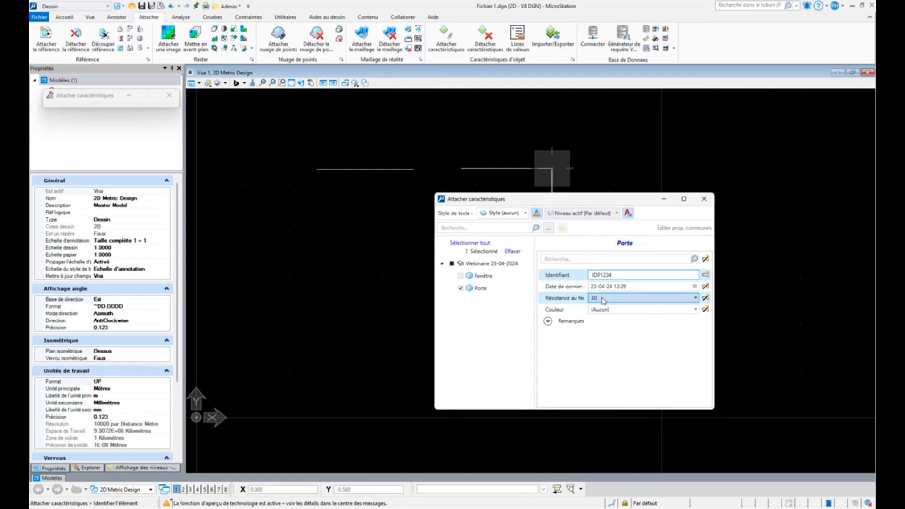
pyautogui.moveTo(587, 272); pyautogui.dragTo(588, 273)
pyautogui.click(592, 287)
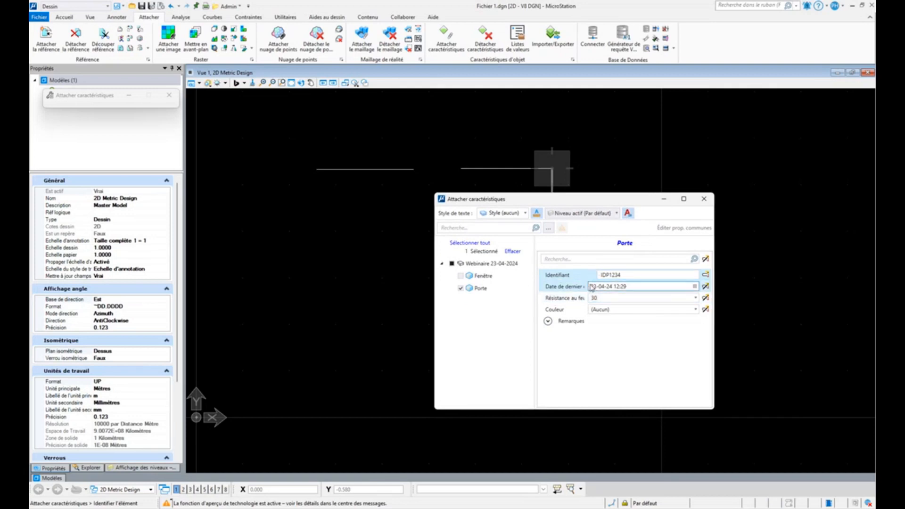
# - Review Porte's fire resistance choices and set its Couleur to 7021 GRIS NOIR by filtering the colour list for 702
pyautogui.click(608, 299)
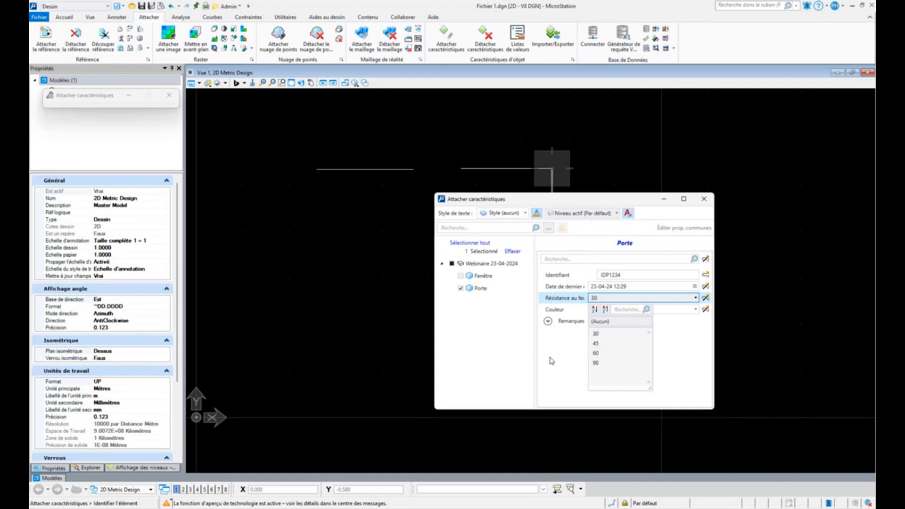
pyautogui.click(561, 358)
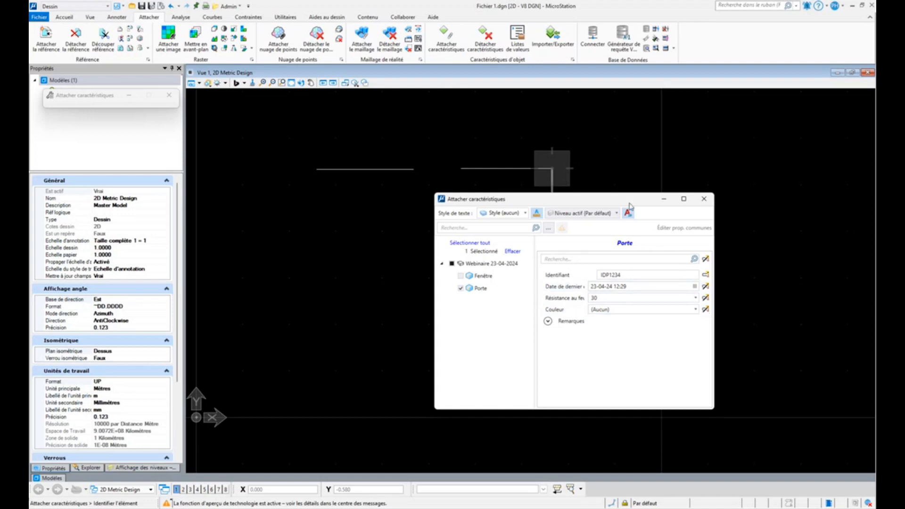
pyautogui.click(684, 310)
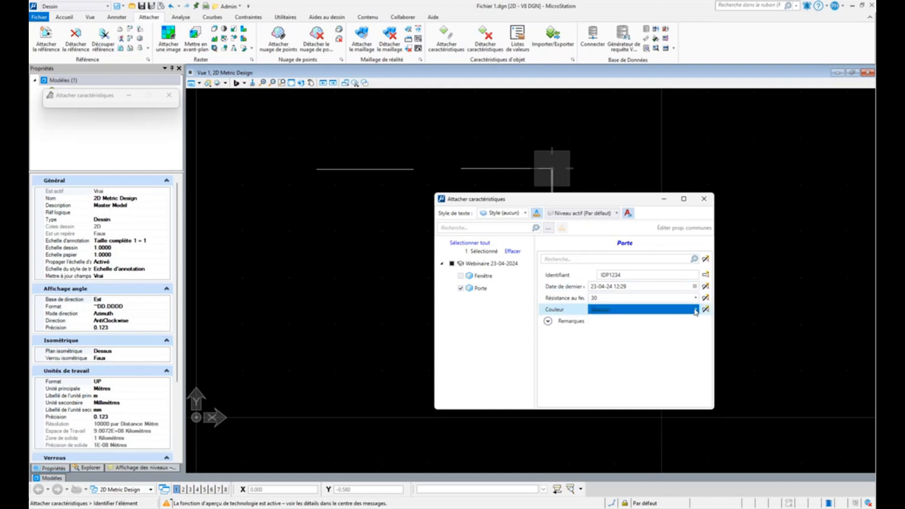
pyautogui.click(696, 310)
pyautogui.moveTo(659, 352)
pyautogui.mouseDown()
pyautogui.moveTo(663, 380)
pyautogui.moveTo(663, 342)
pyautogui.mouseUp()
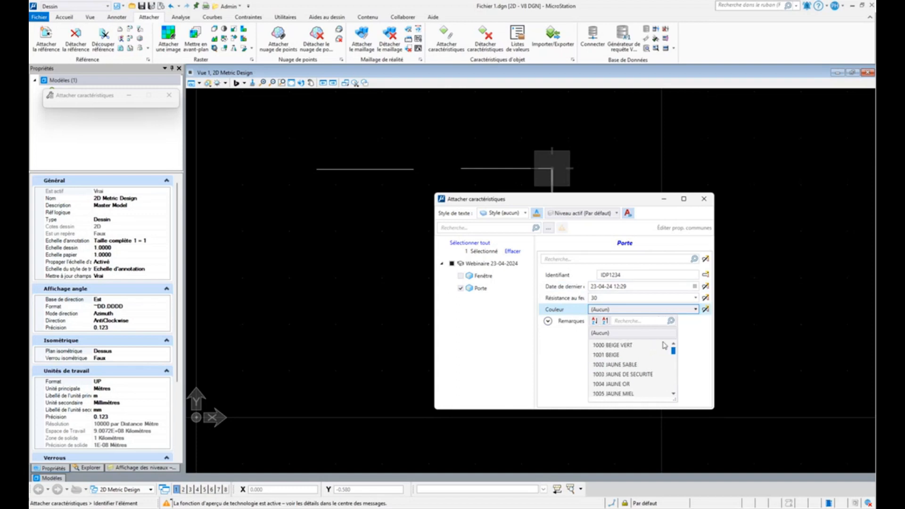
pyautogui.click(636, 321)
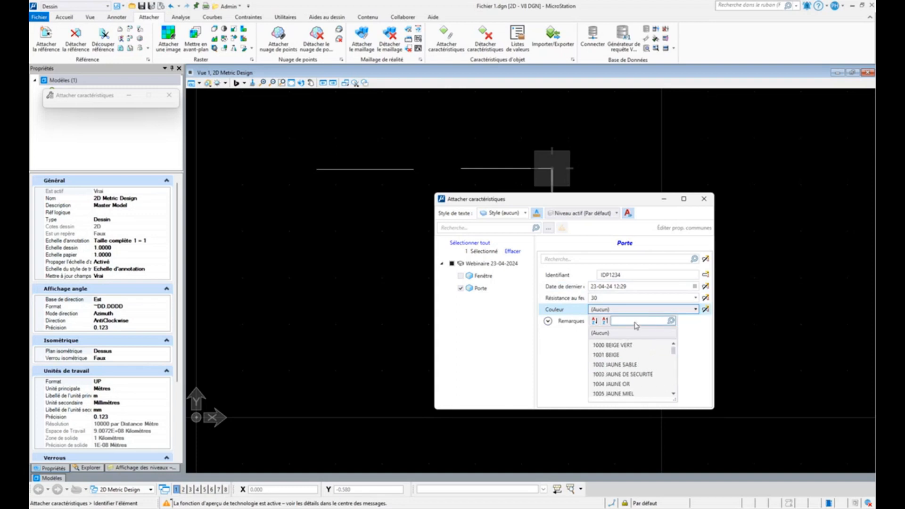
pyautogui.write('702')
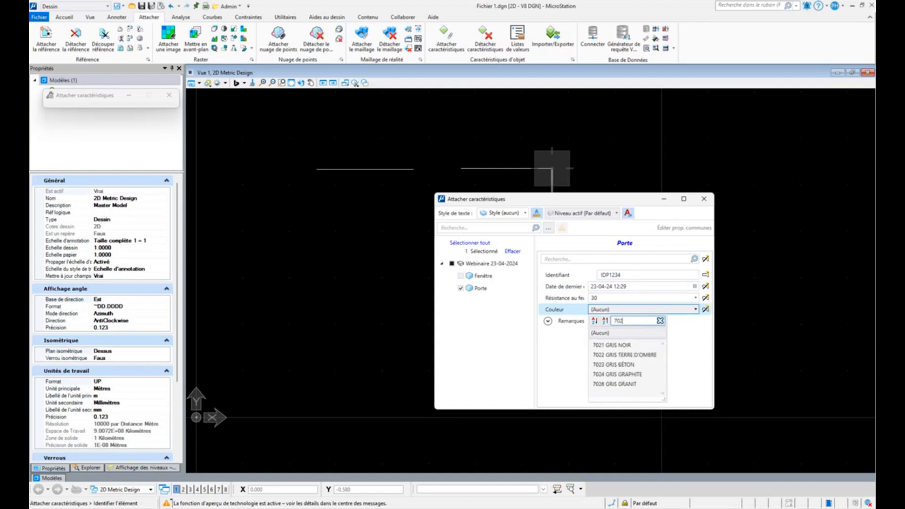
pyautogui.click(624, 347)
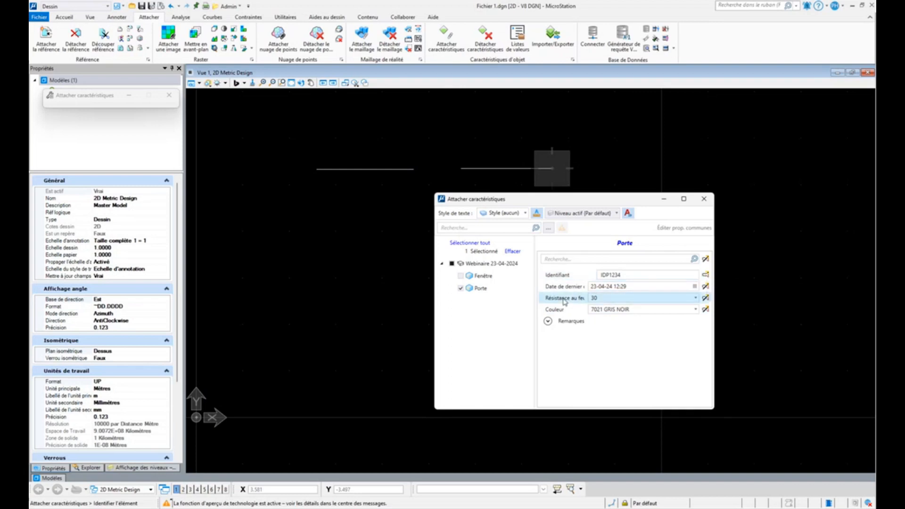
# - Attach the Porte item to the left line and place its Identifiant label just below that line
pyautogui.click(707, 277)
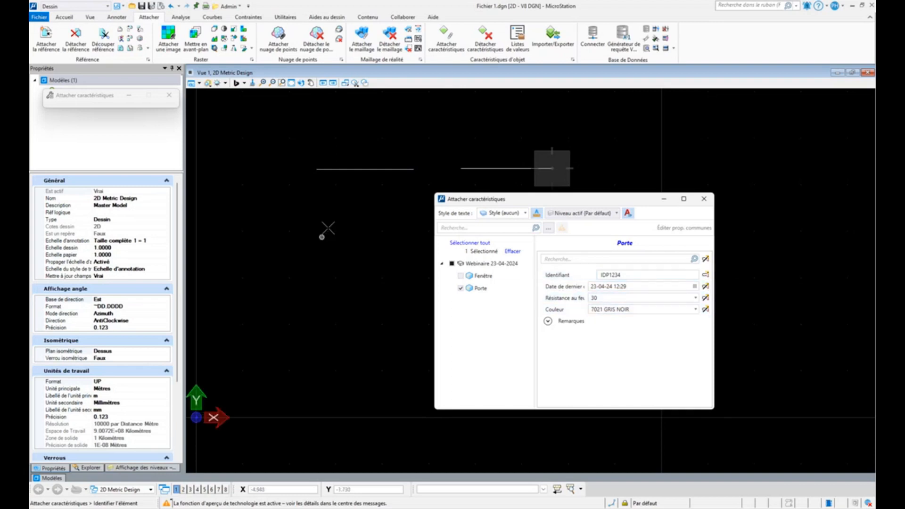
pyautogui.click(354, 168)
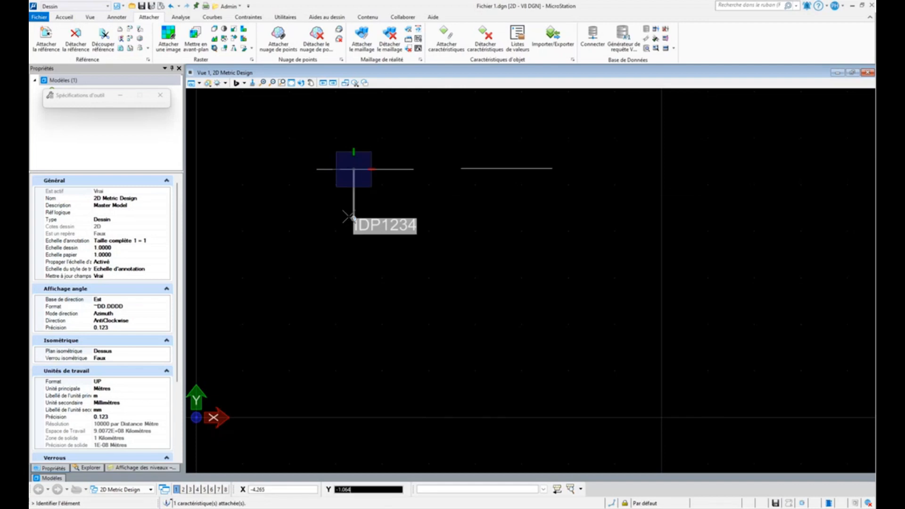
pyautogui.click(333, 179)
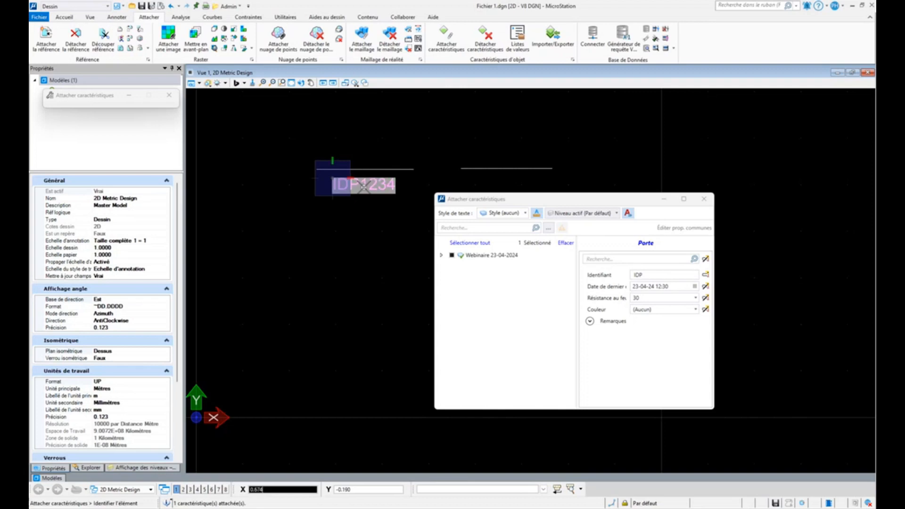
pyautogui.press('Escape')
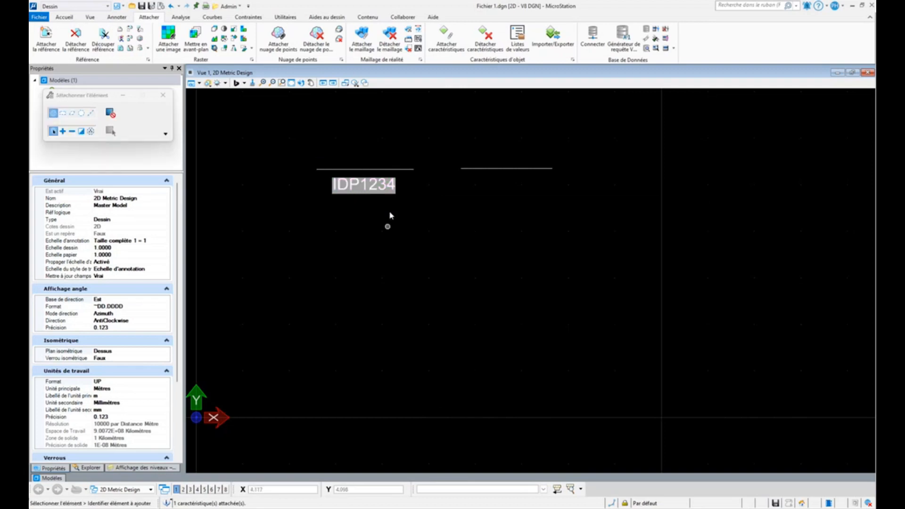
# - Select the left line, clear the view of its item properties and change its Porte Identifiant to IDP1243
pyautogui.click(384, 169)
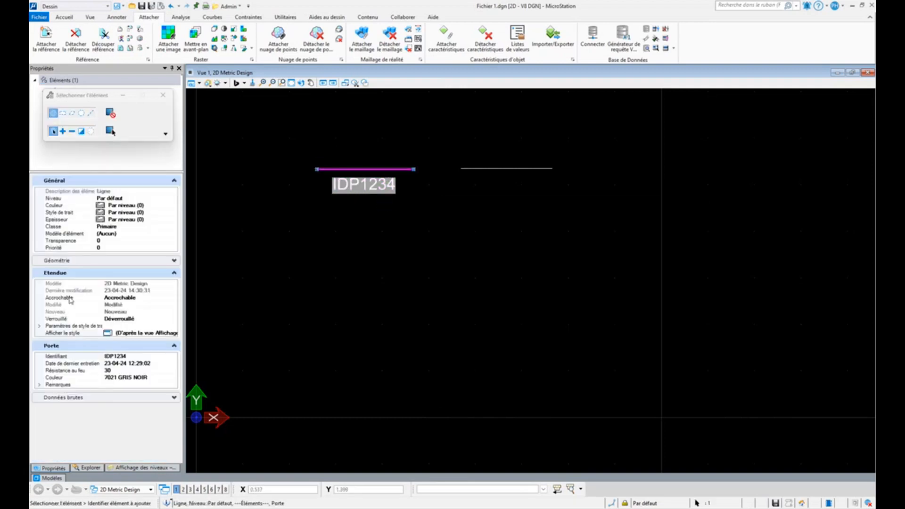
pyautogui.moveTo(88, 96); pyautogui.dragTo(275, 97)
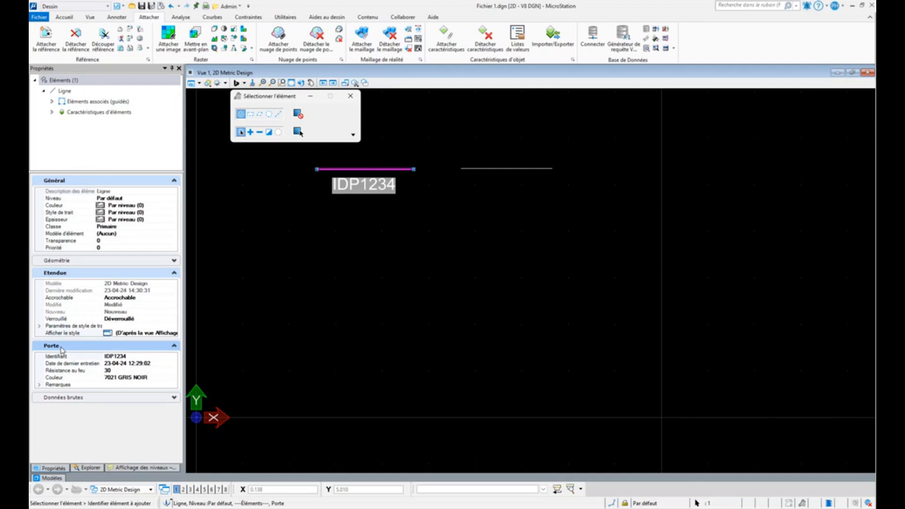
pyautogui.click(136, 357)
pyautogui.press('BackSpace')
pyautogui.press('BackSpace')
pyautogui.write('43')
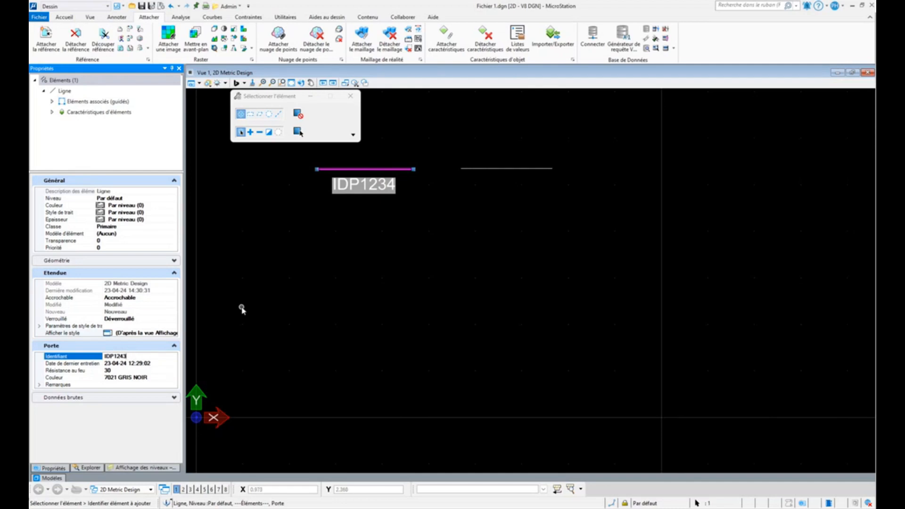
pyautogui.press('Return')
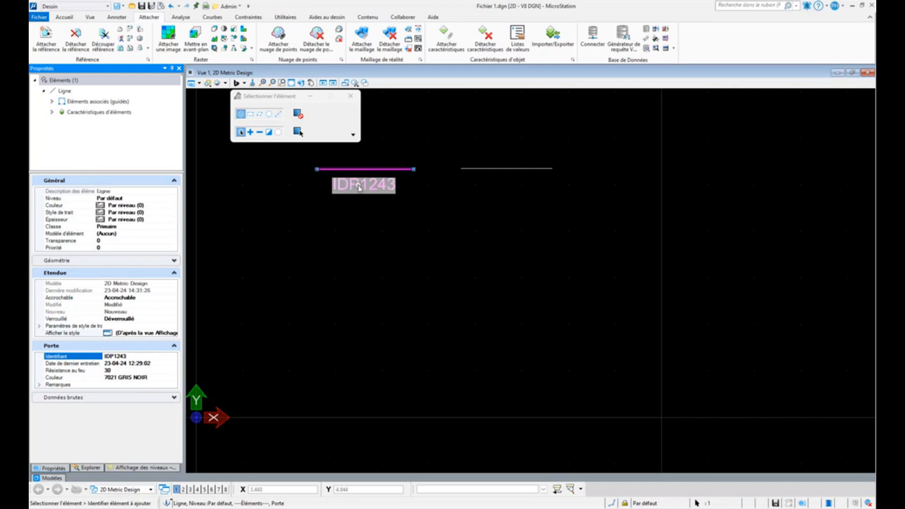
pyautogui.click(366, 236)
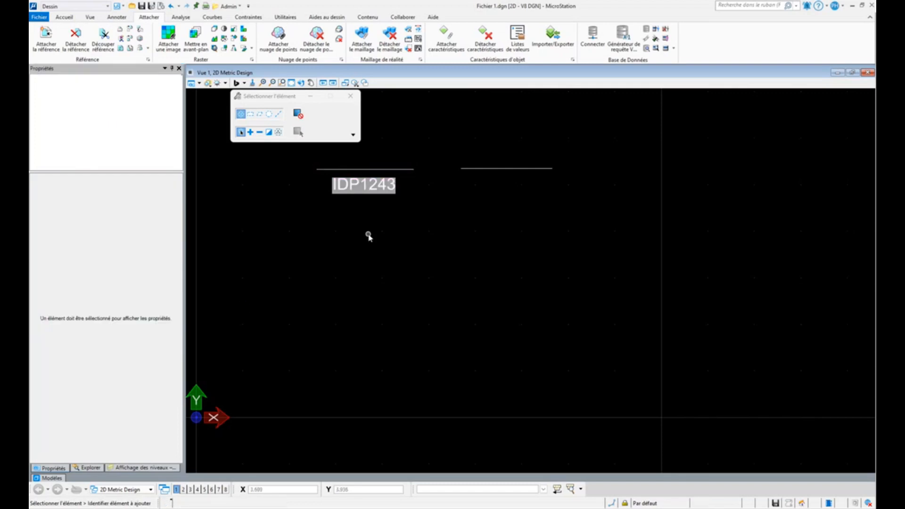
# - Prepare another Porte attachment with Identifiant IDP8596 and Couleur 1002 JAUNE SABLE
pyautogui.click(450, 44)
pyautogui.moveTo(532, 196); pyautogui.dragTo(533, 234)
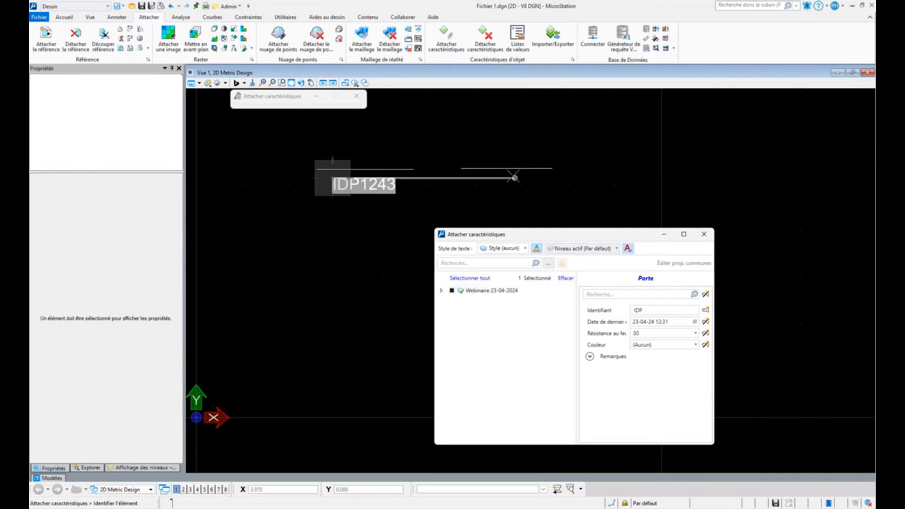
pyautogui.click(441, 290)
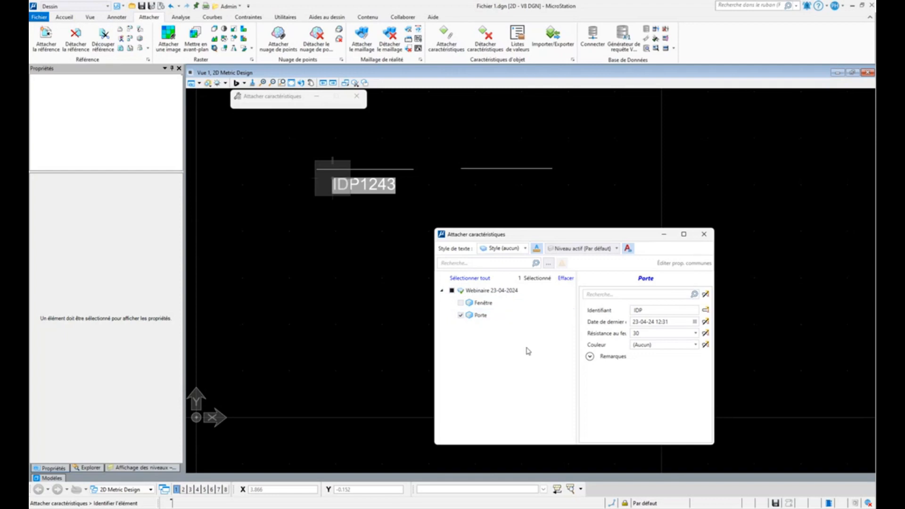
pyautogui.click(658, 311)
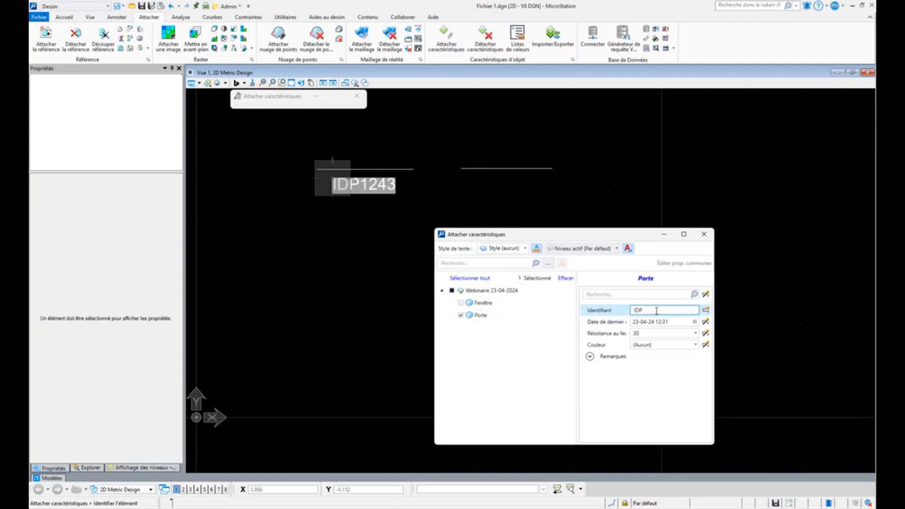
pyautogui.write('8596')
pyautogui.click(654, 345)
pyautogui.click(654, 345)
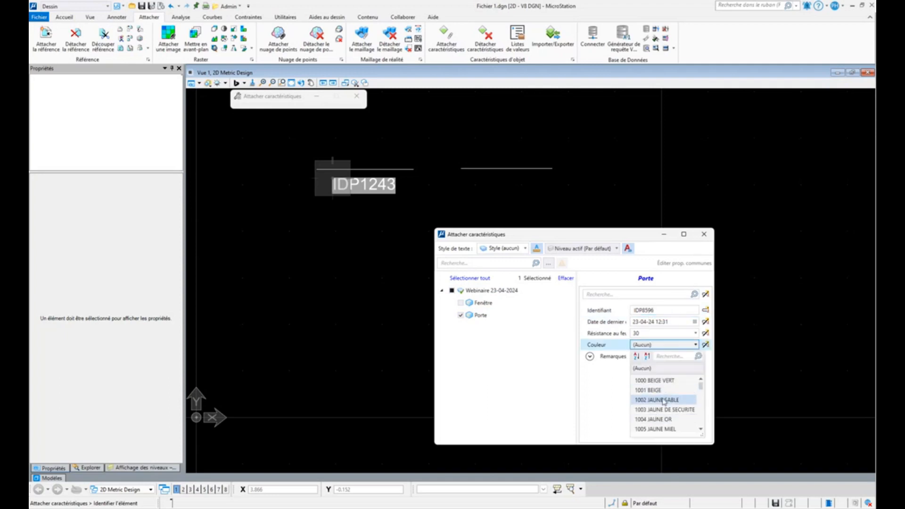
pyautogui.click(664, 403)
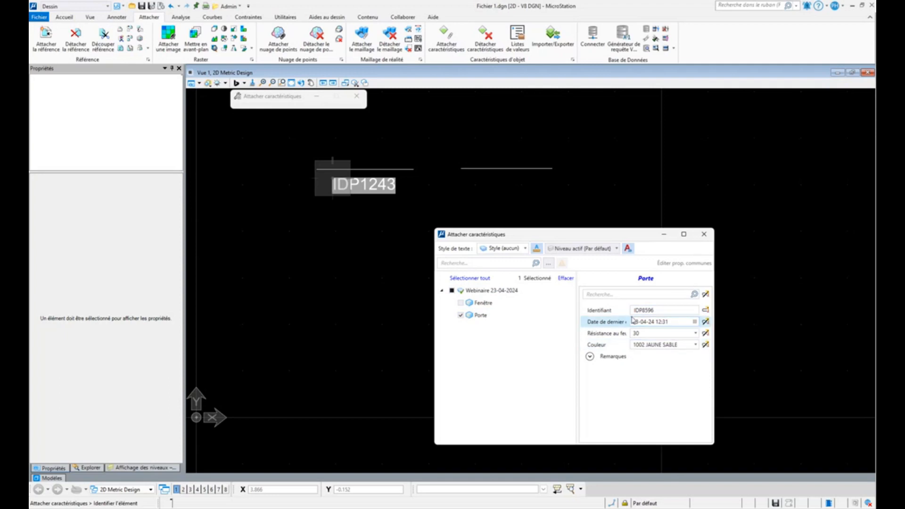
# - Turn off the Identifiant label, attach the Porte item to the right line and check that line's item properties
pyautogui.click(706, 310)
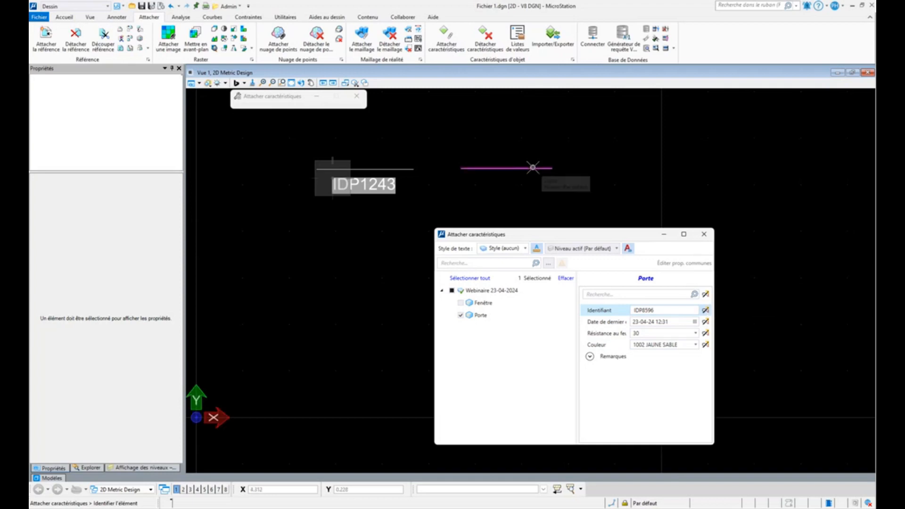
pyautogui.click(535, 182)
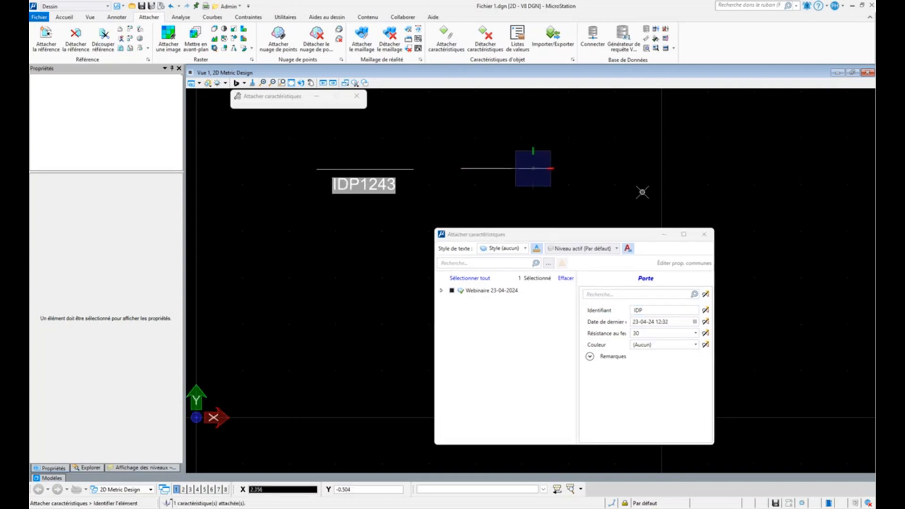
pyautogui.click(704, 234)
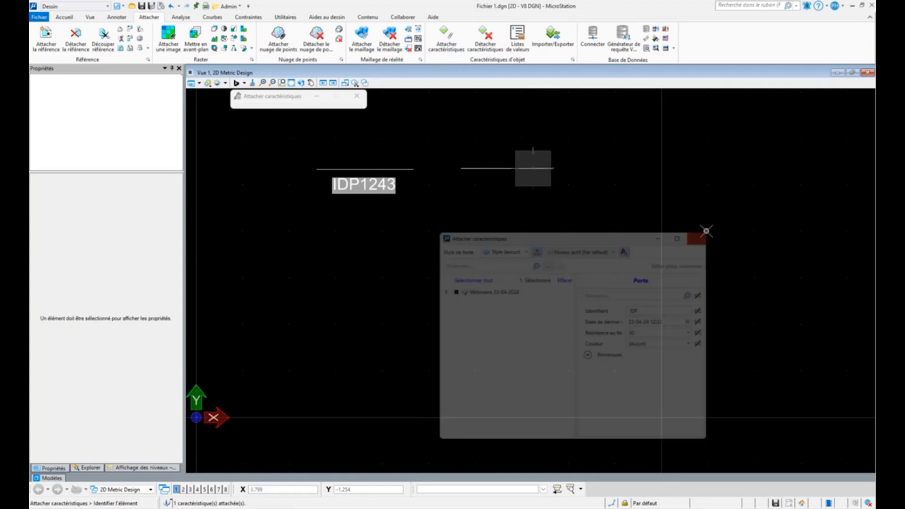
pyautogui.click(495, 170)
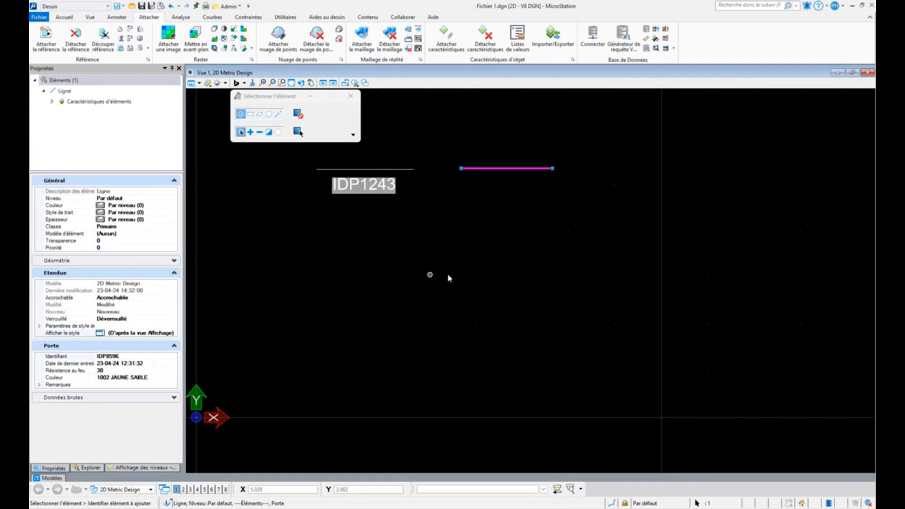
pyautogui.click(502, 242)
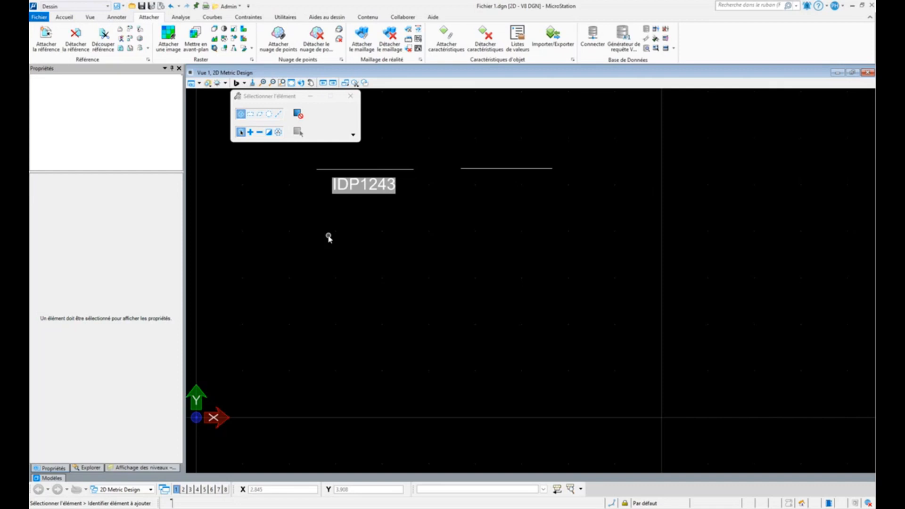
# - Open the element template manager, then reposition and shrink its window
pyautogui.click(64, 17)
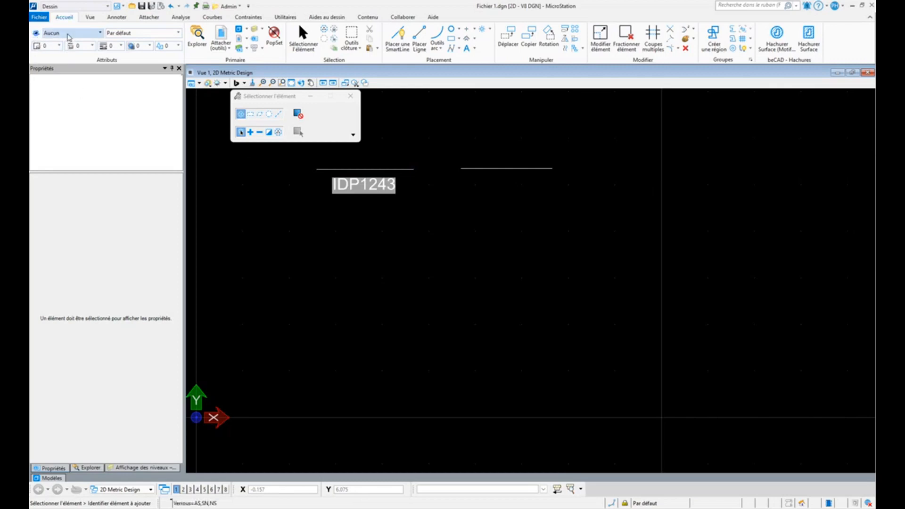
pyautogui.click(70, 35)
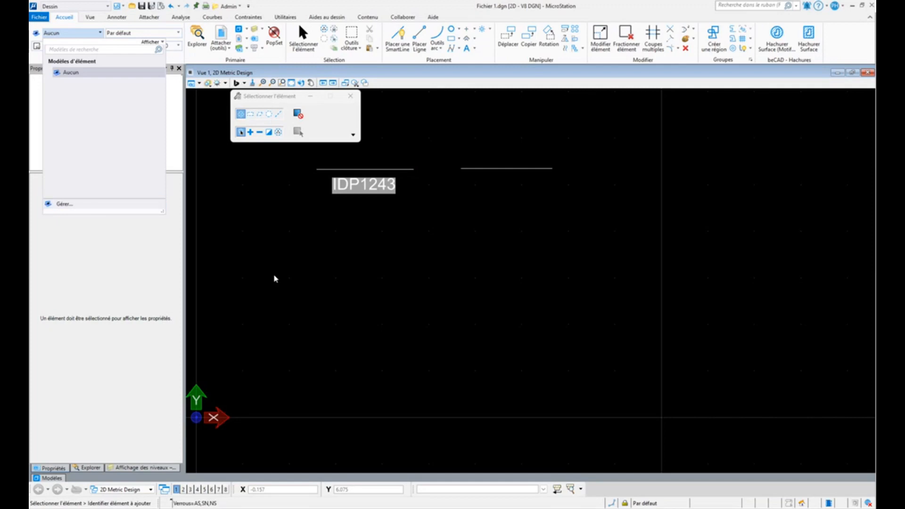
pyautogui.click(317, 74)
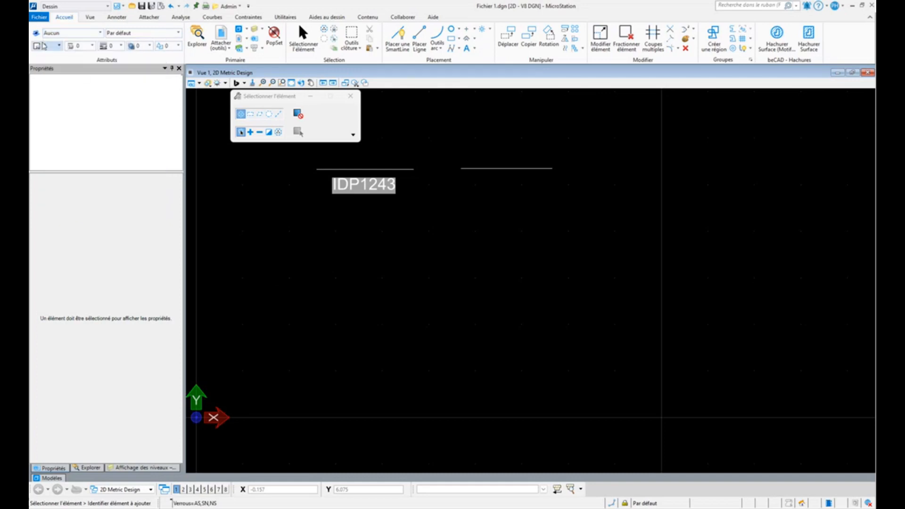
pyautogui.click(69, 34)
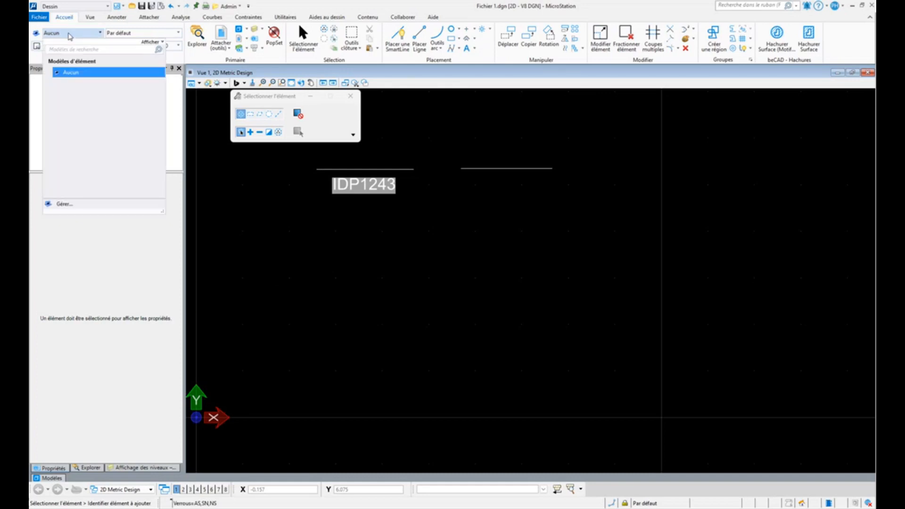
pyautogui.click(65, 205)
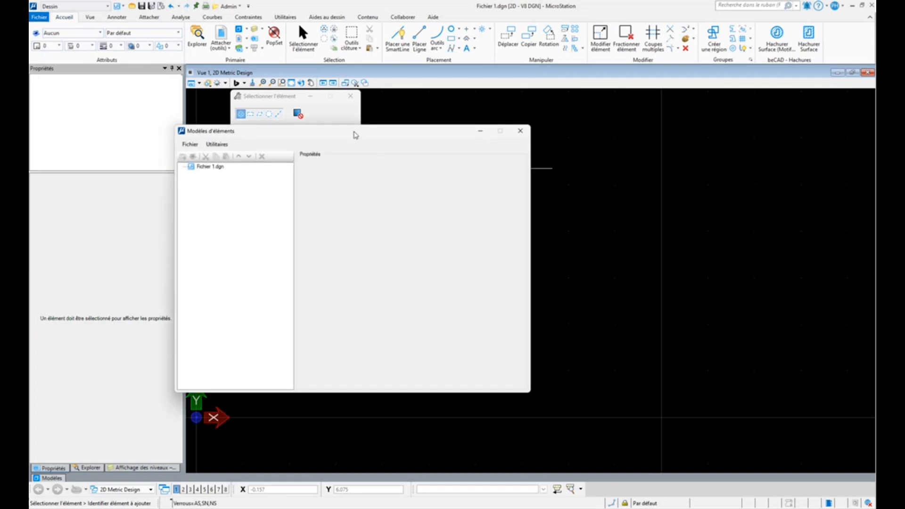
pyautogui.moveTo(355, 136); pyautogui.dragTo(441, 144)
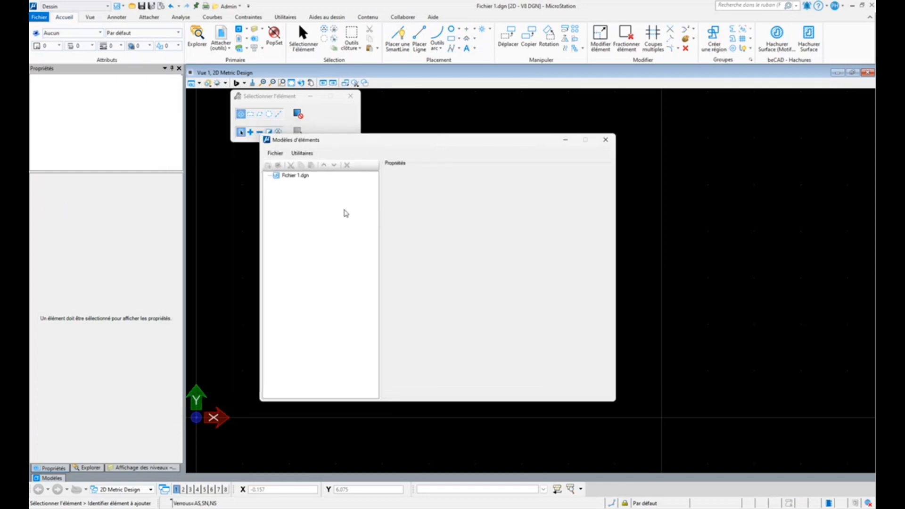
pyautogui.moveTo(260, 134); pyautogui.dragTo(270, 167)
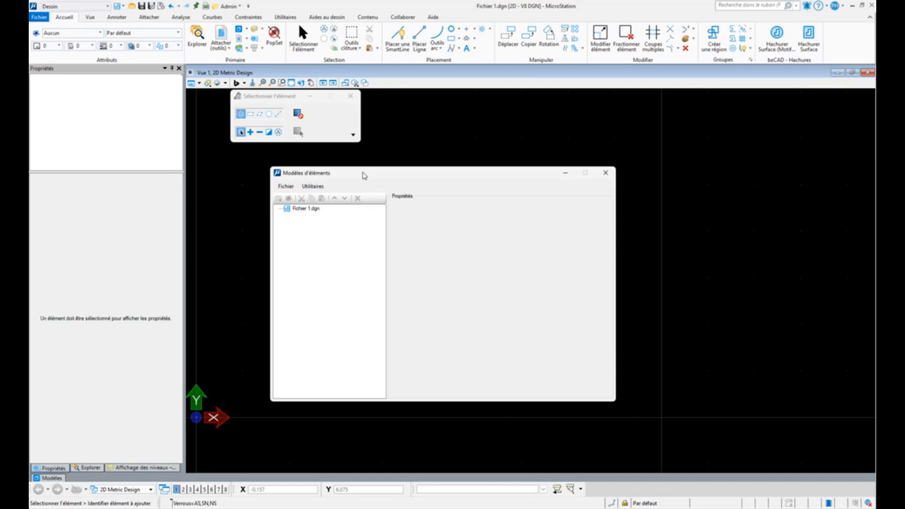
# - Create a template group named Webinaire in Fichier 1.dgn and add an element template named Porte to it
pyautogui.click(305, 209)
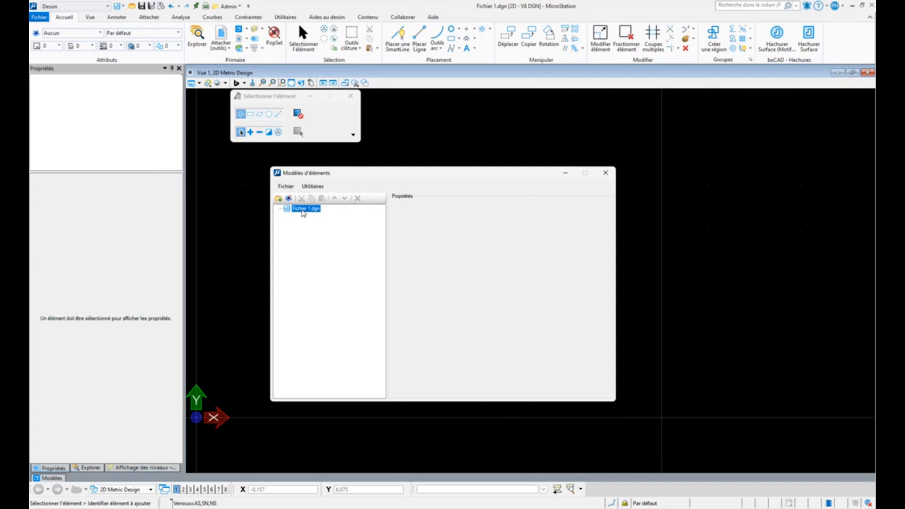
pyautogui.click(279, 199)
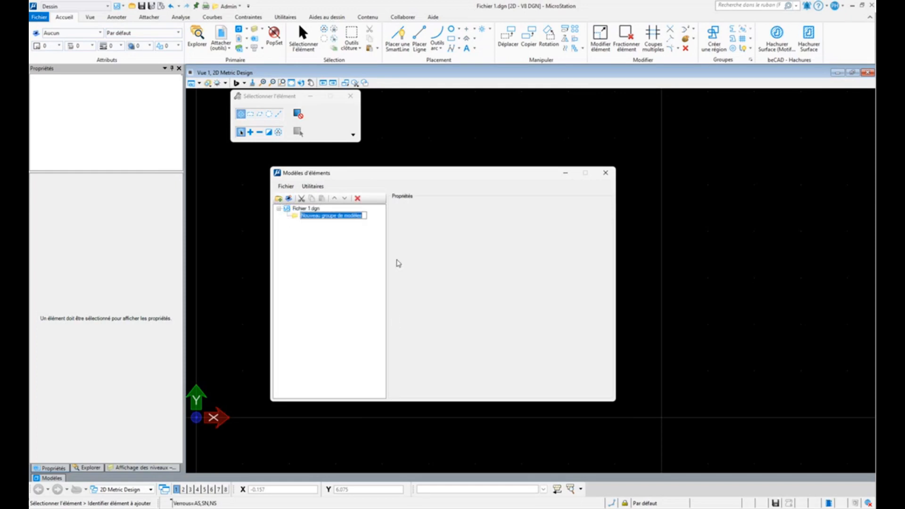
pyautogui.write('Webinaire')
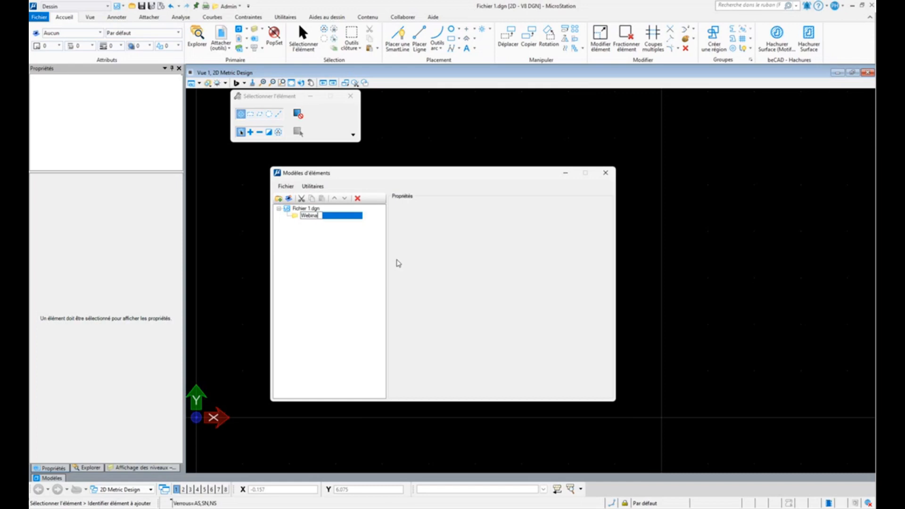
pyautogui.press('Return')
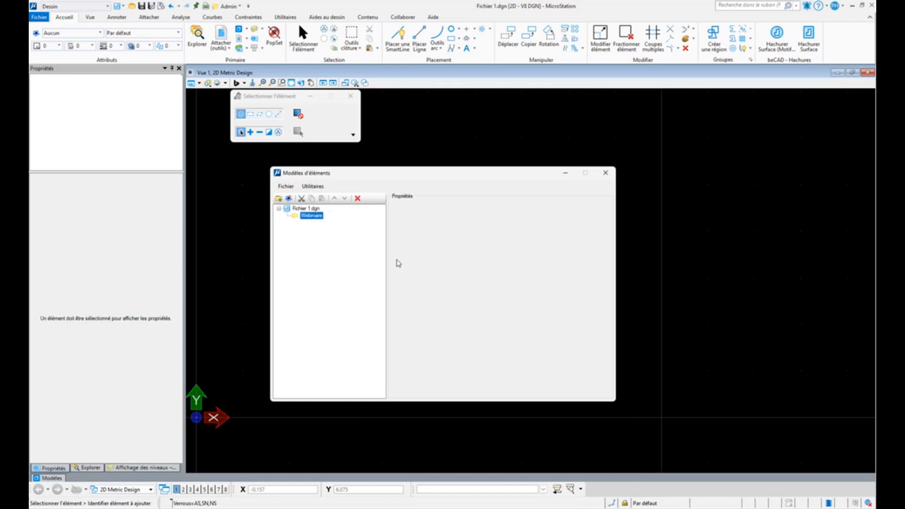
pyautogui.click(289, 199)
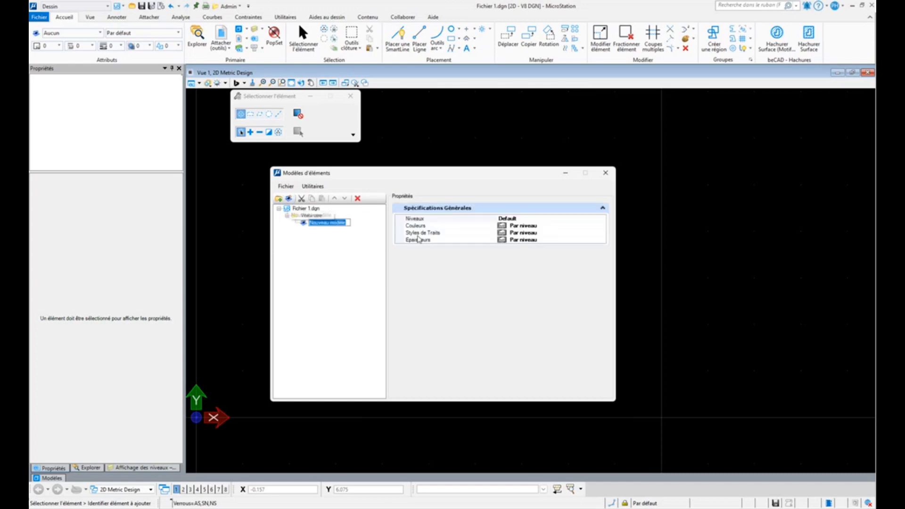
pyautogui.write('Porte')
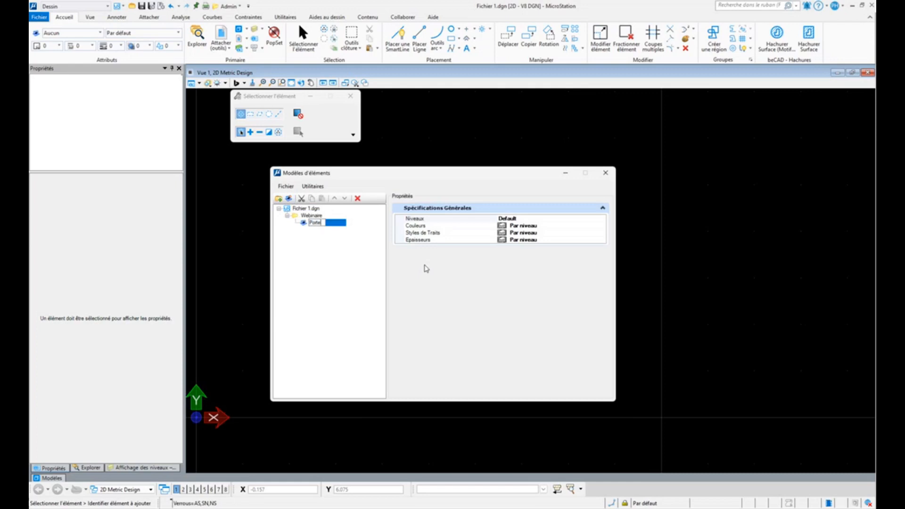
pyautogui.press('Return')
# - Set the Porte template's level to Niveau - Général and its colour to 6
pyautogui.click(601, 220)
pyautogui.click(603, 219)
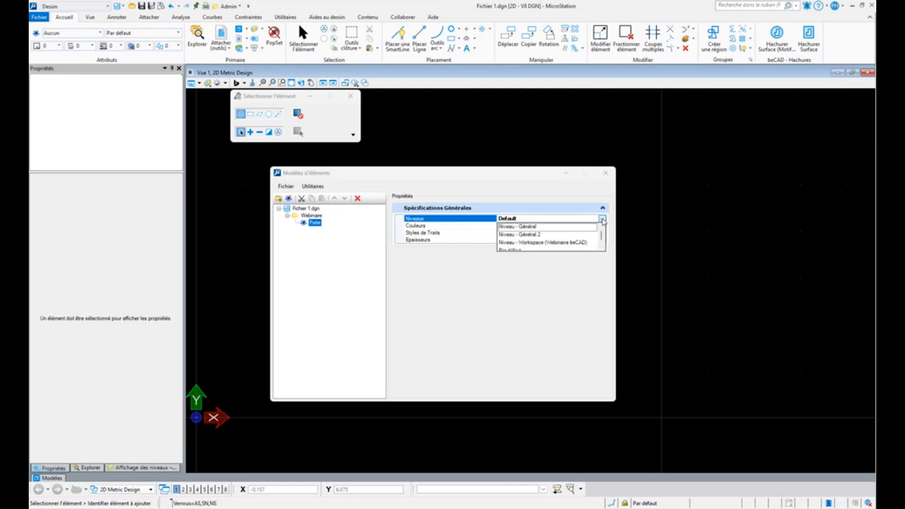
pyautogui.click(531, 229)
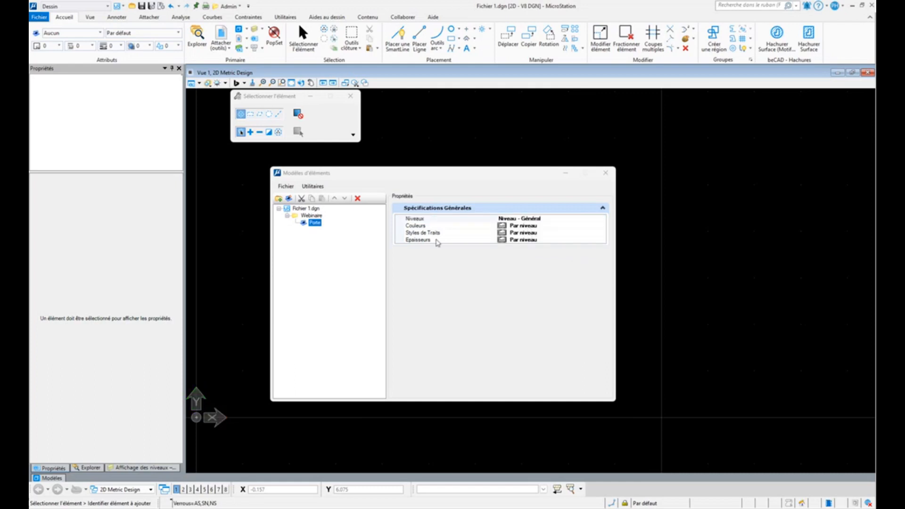
pyautogui.click(598, 226)
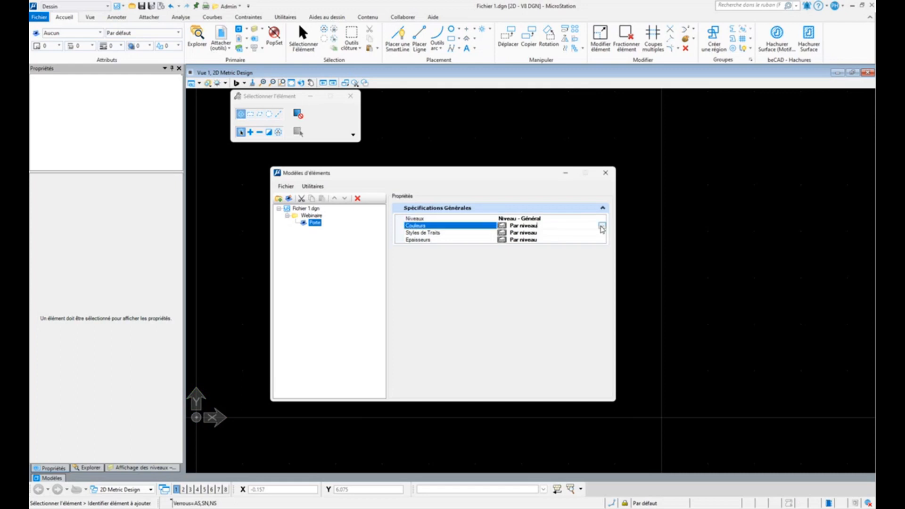
pyautogui.click(602, 226)
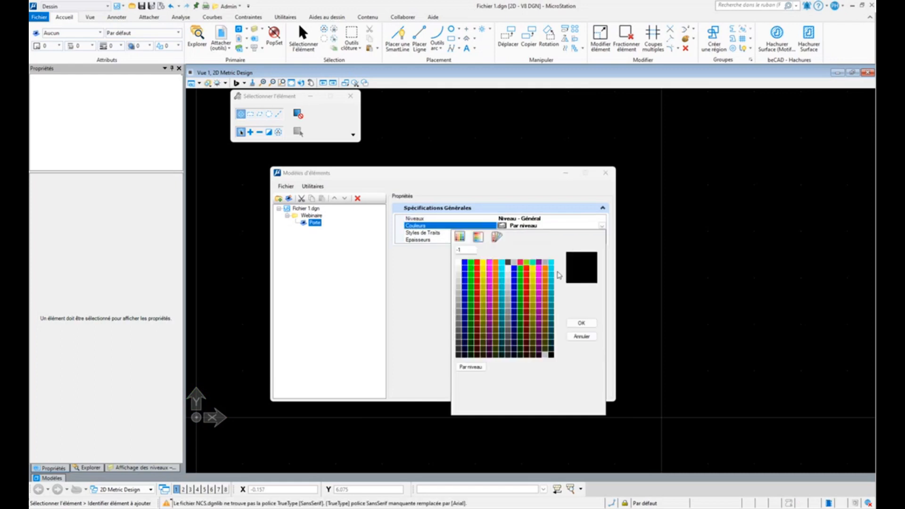
pyautogui.click(496, 268)
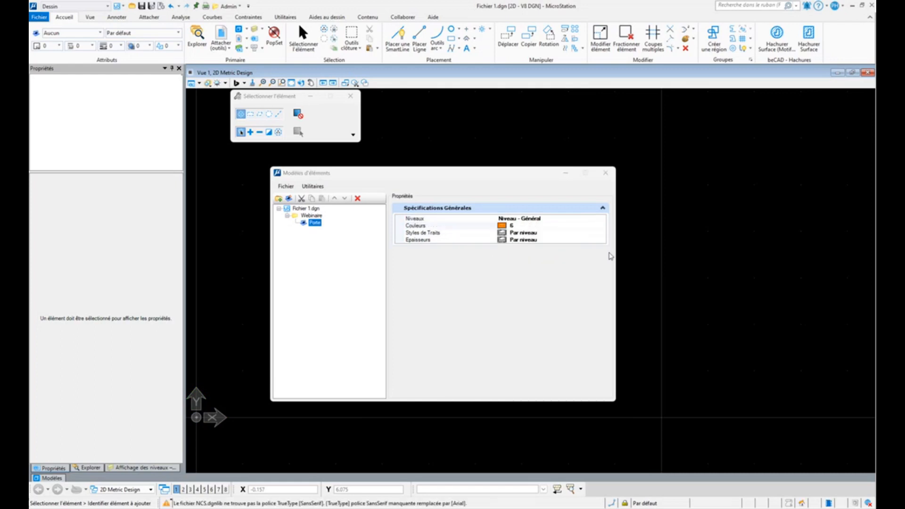
# - Set the Porte template's line weight to 2
pyautogui.click(536, 233)
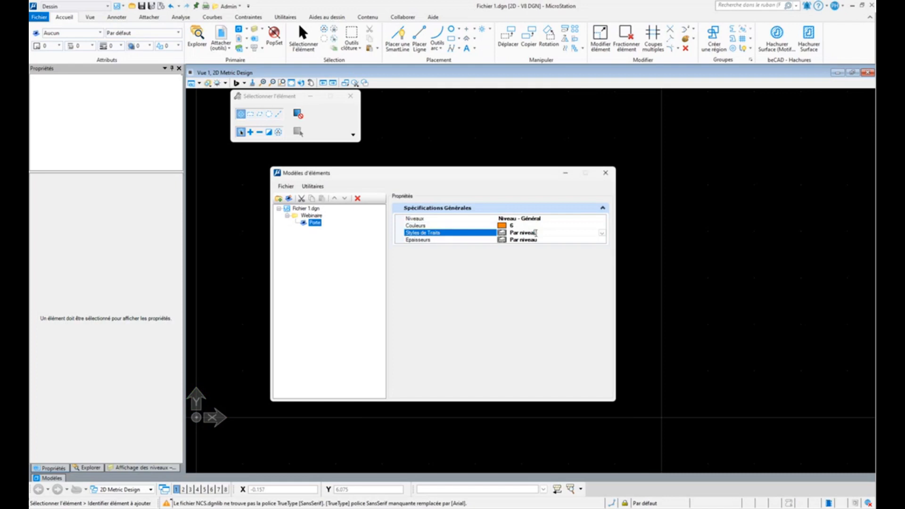
pyautogui.click(605, 241)
pyautogui.click(603, 240)
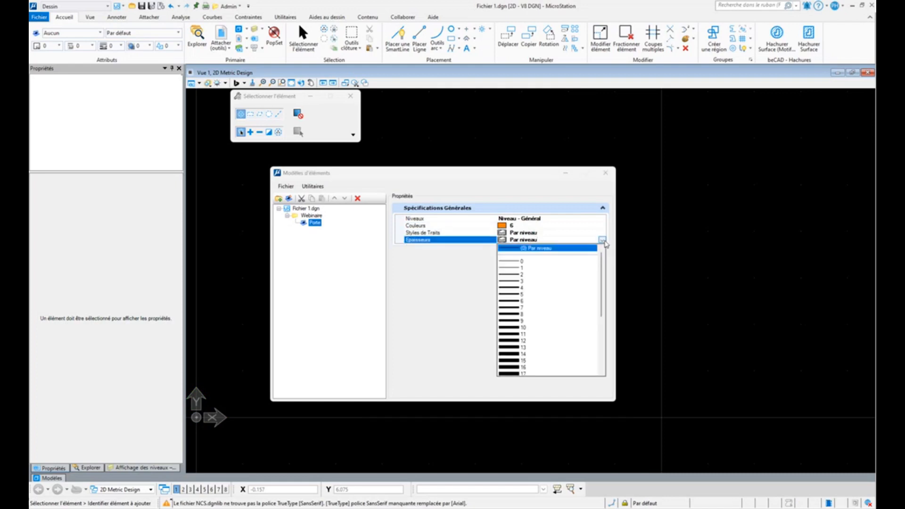
pyautogui.click(517, 275)
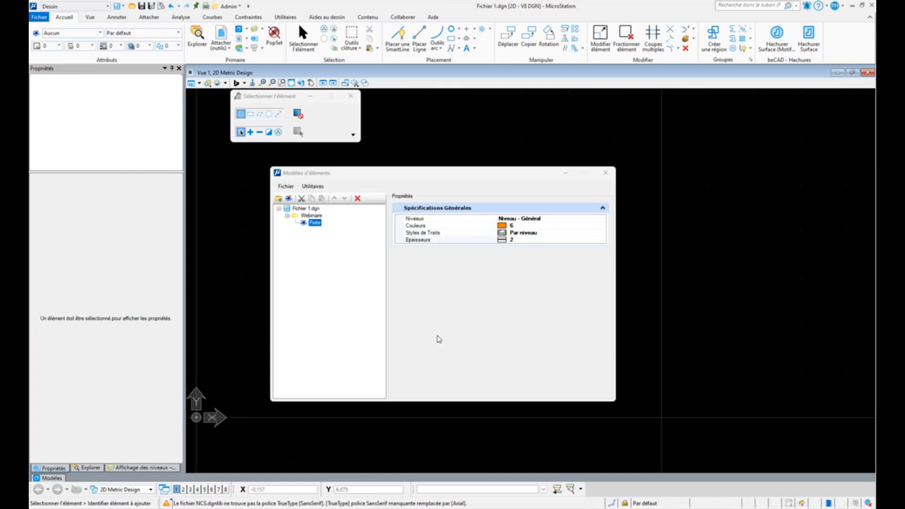
# - Add the Porte item type from the Webinaire 23-04-2024 library to the Porte template and close the template manager
pyautogui.rightClick(470, 293)
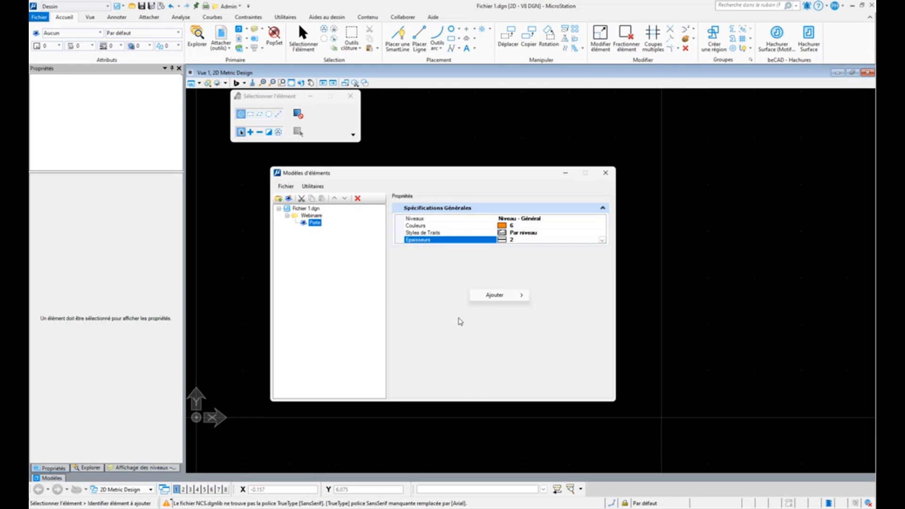
pyautogui.moveTo(493, 299)
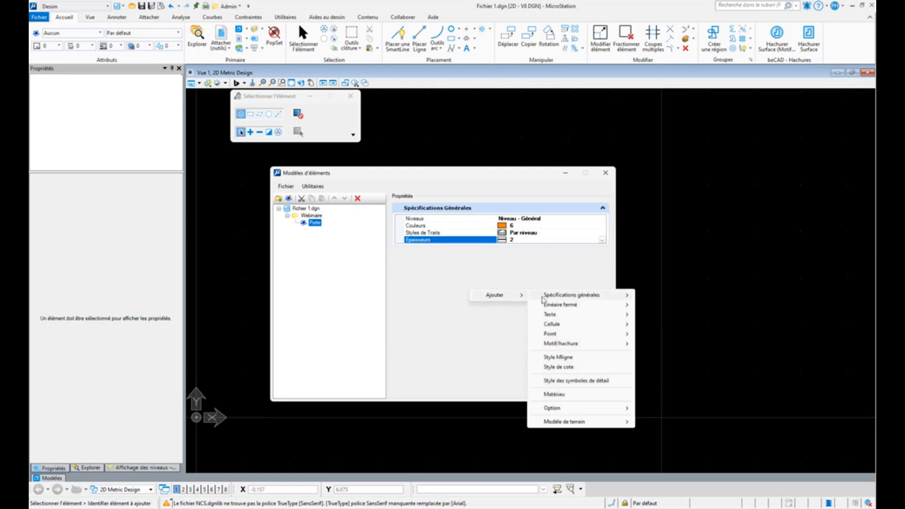
pyautogui.moveTo(568, 307)
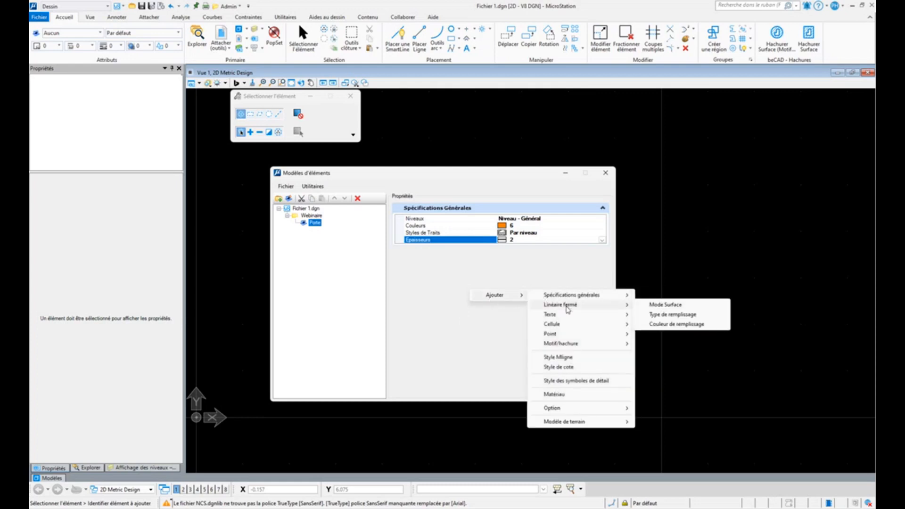
pyautogui.moveTo(568, 327)
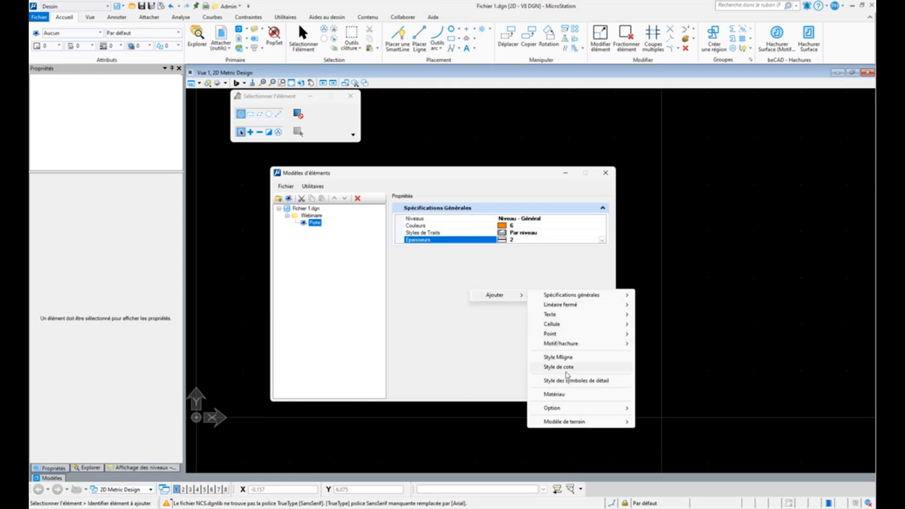
pyautogui.moveTo(563, 410)
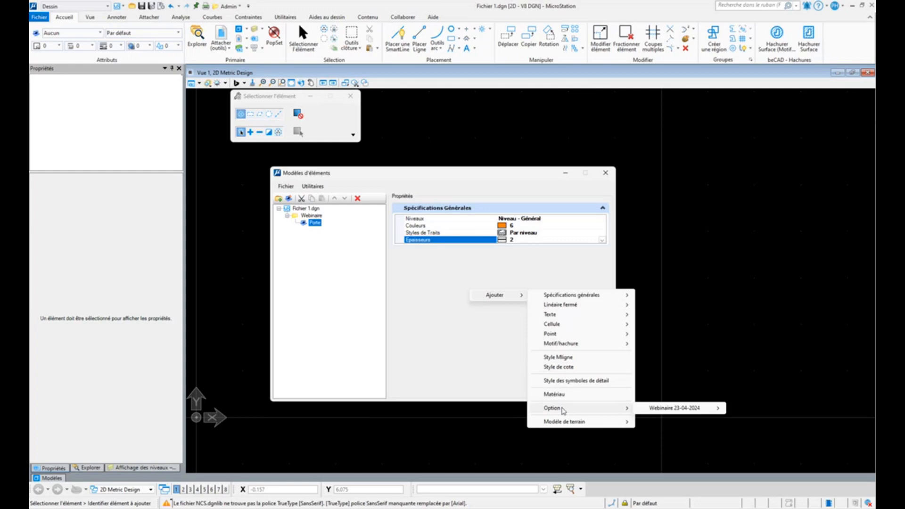
pyautogui.moveTo(711, 410)
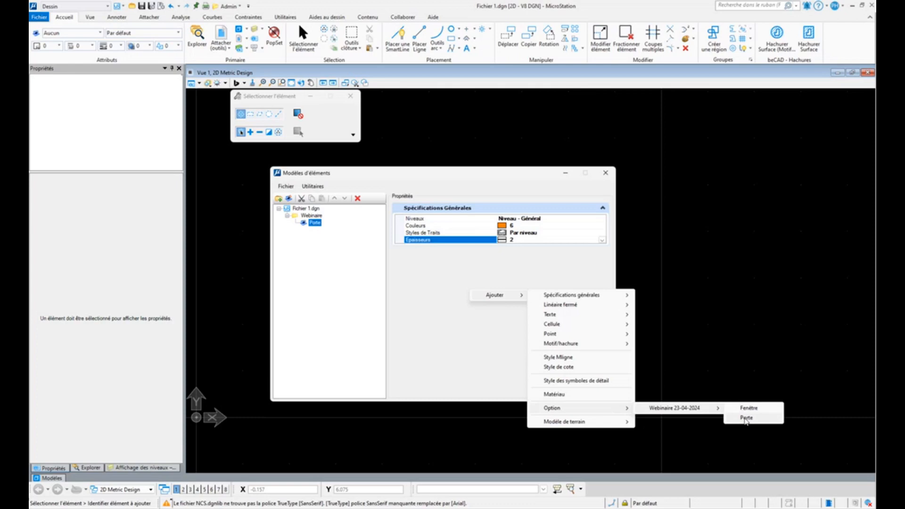
pyautogui.click(746, 418)
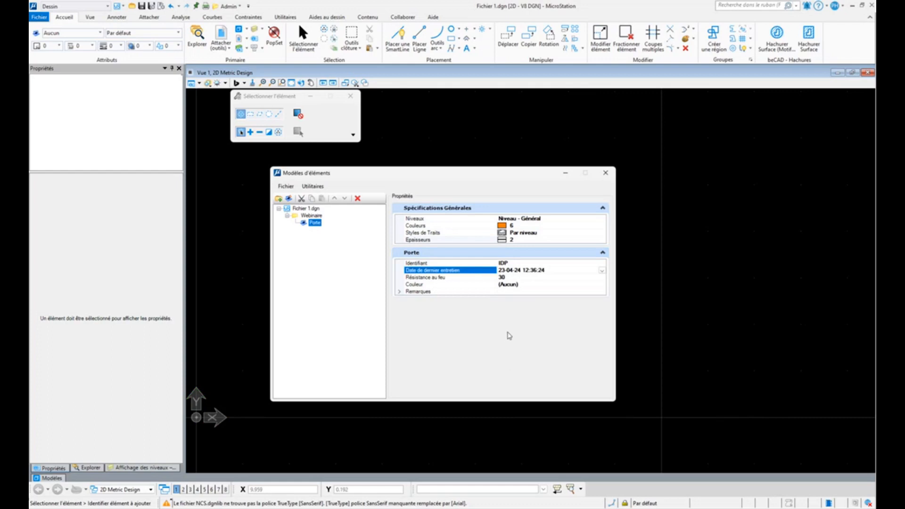
pyautogui.click(606, 173)
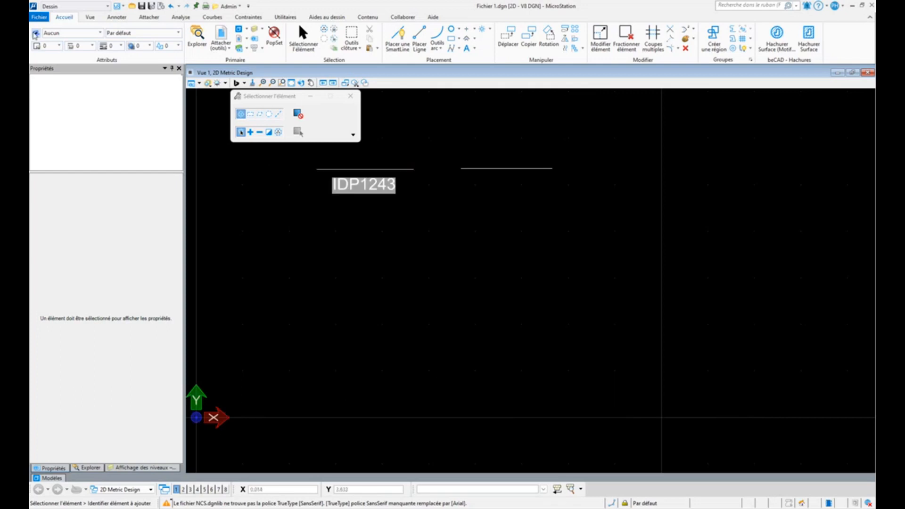
# - Activate the Porte template from the Webinaire group and draw a short horizontal SmartLine below the IDP1243 label
pyautogui.click(55, 34)
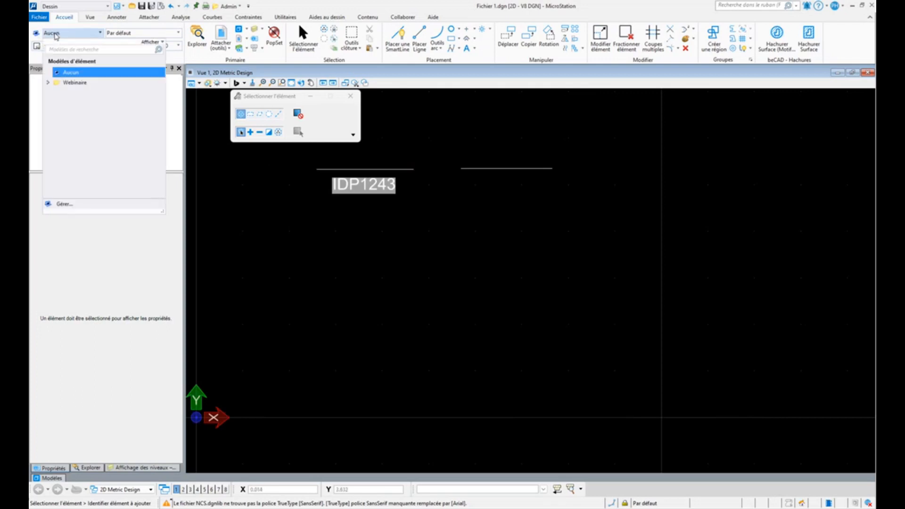
pyautogui.click(48, 83)
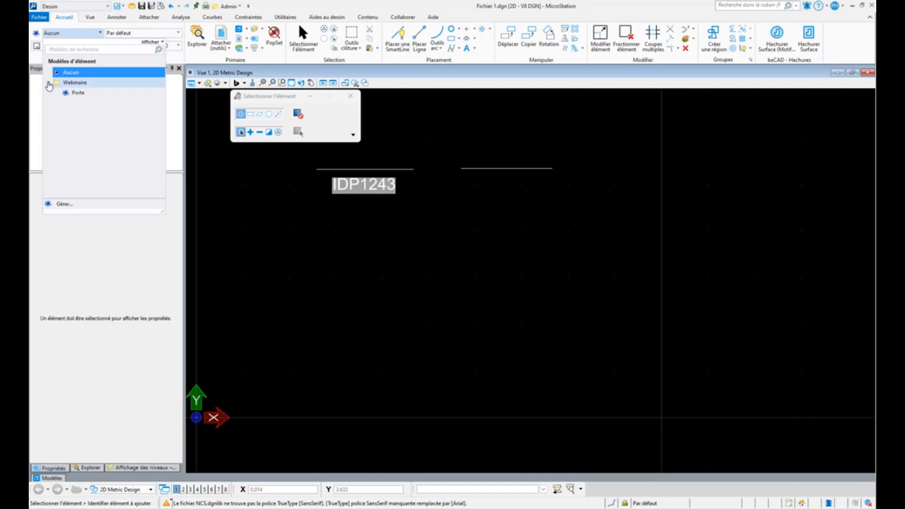
pyautogui.click(76, 95)
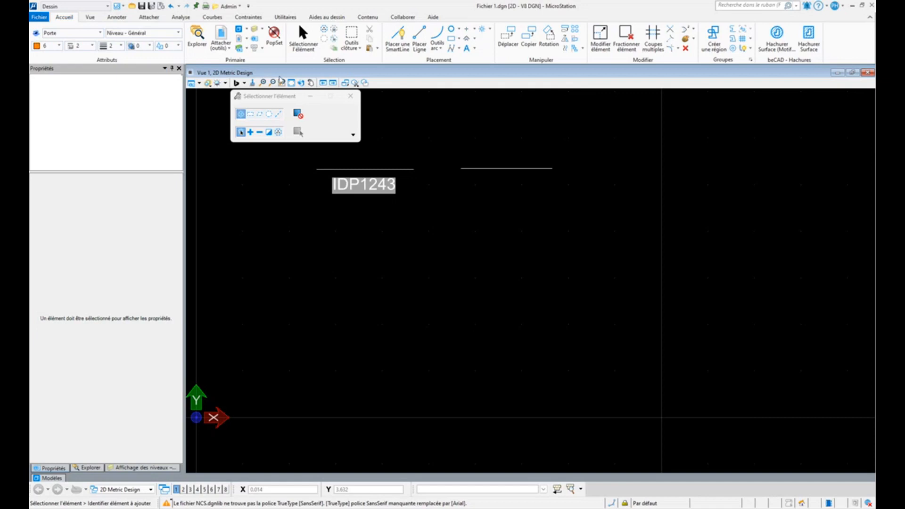
pyautogui.click(396, 41)
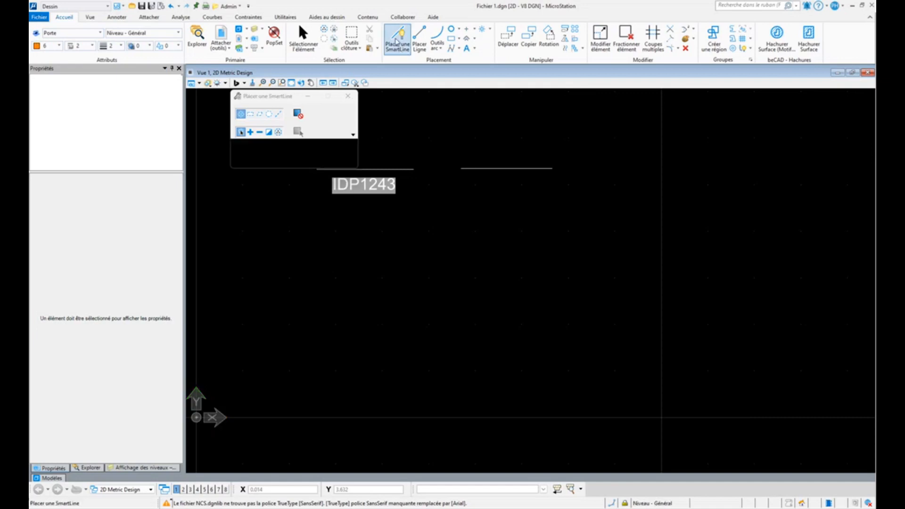
pyautogui.click(353, 254)
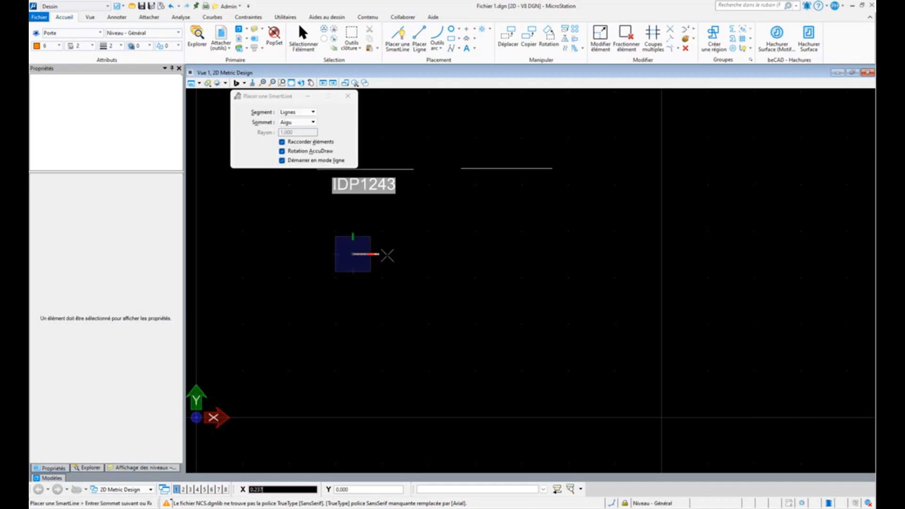
pyautogui.click(422, 254)
pyautogui.rightClick(421, 259)
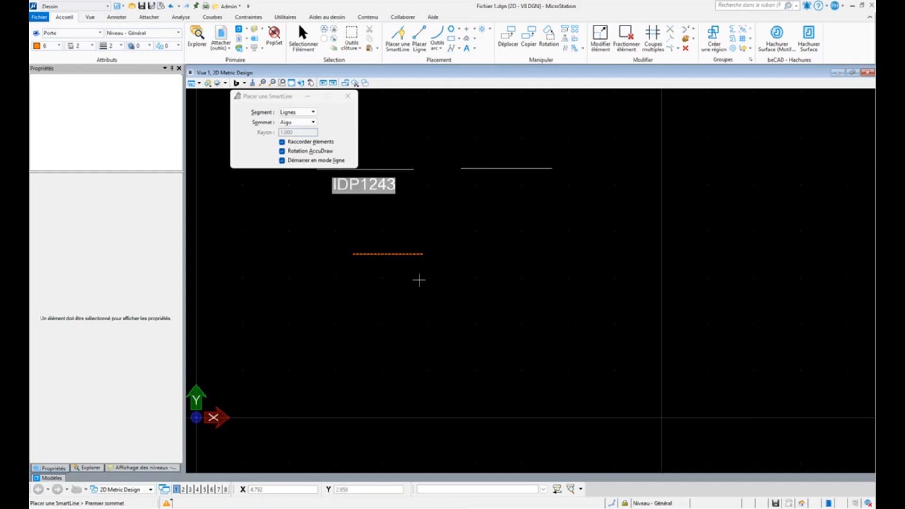
pyautogui.press('Escape')
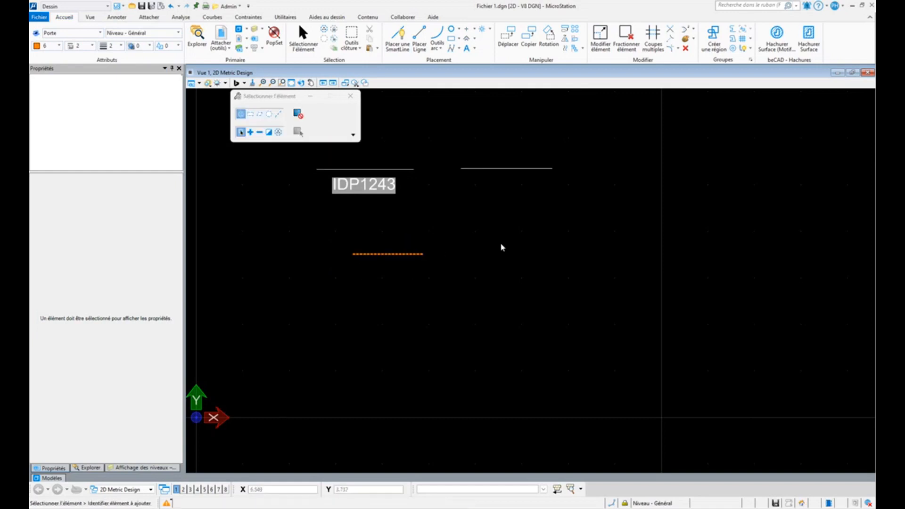
# - Select the new orange line, examine its general and Porte item properties, and clear the selection
pyautogui.click(385, 254)
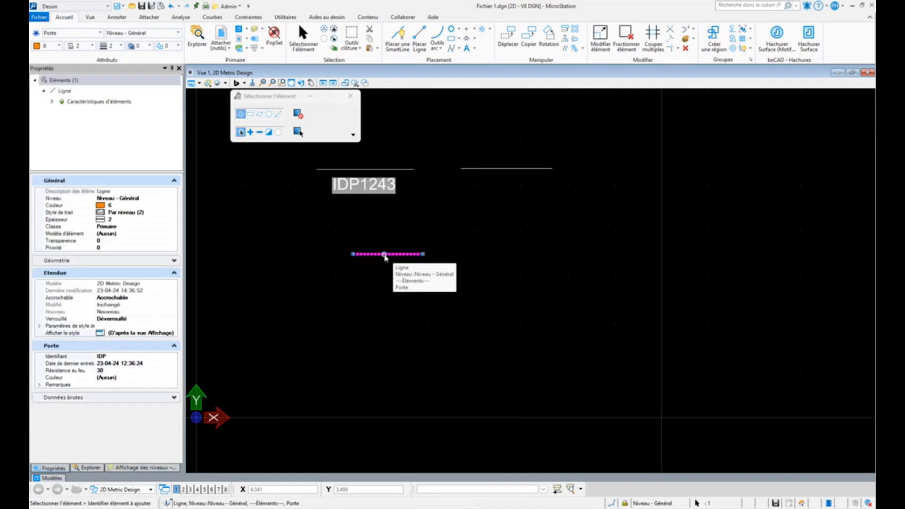
pyautogui.click(78, 357)
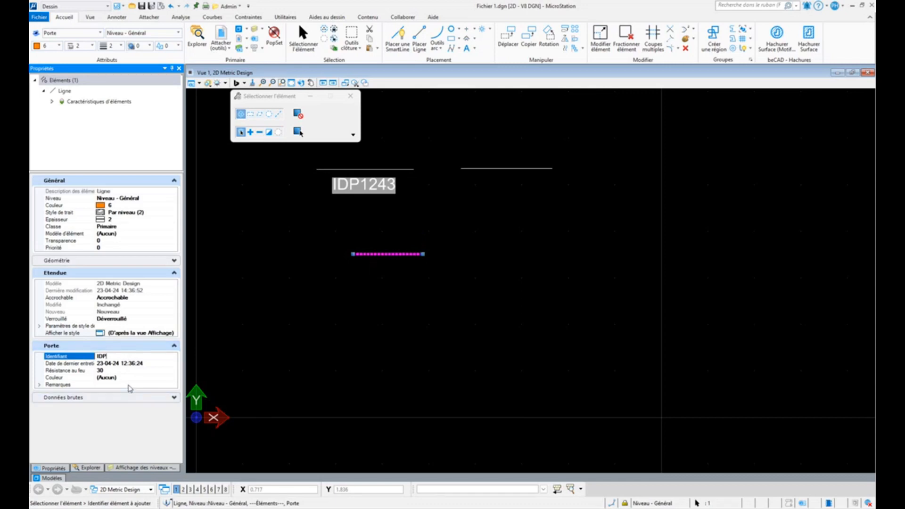
pyautogui.click(129, 386)
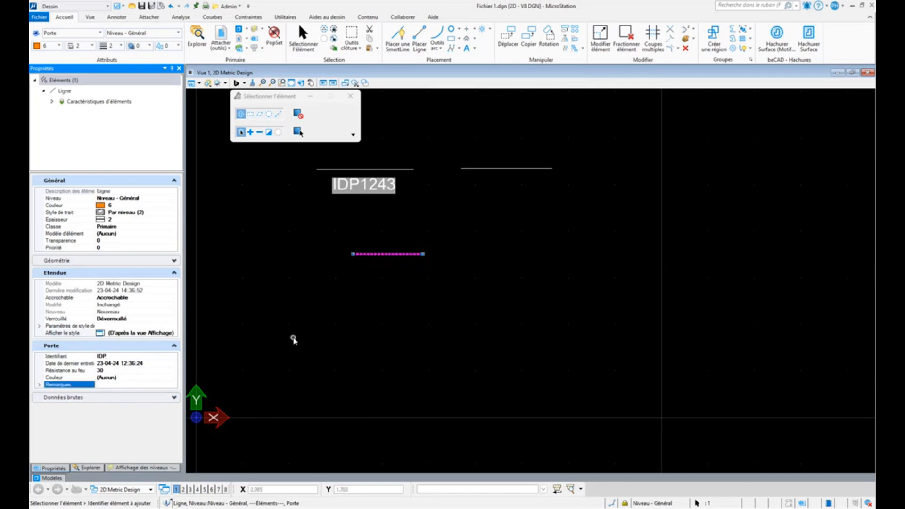
pyautogui.click(296, 333)
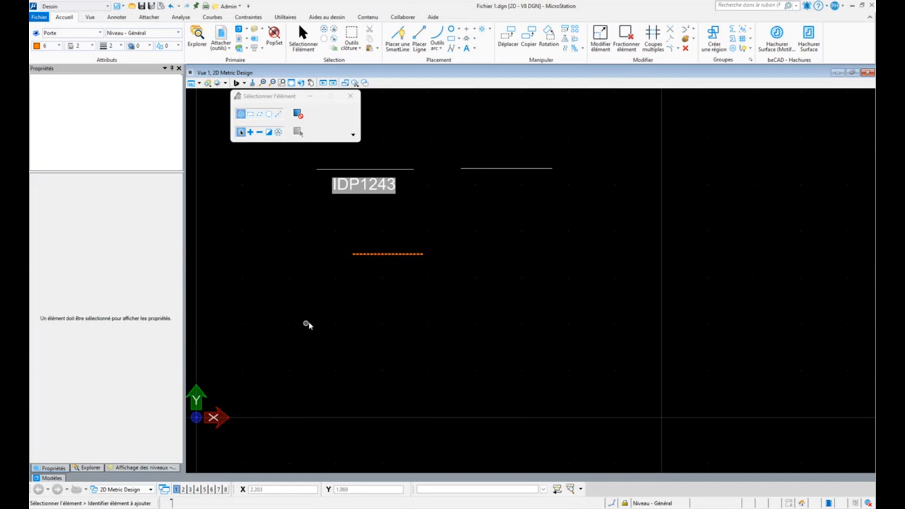
# - Place the text "test" to the right of the orange line, using the active Porte template
pyautogui.click(473, 50)
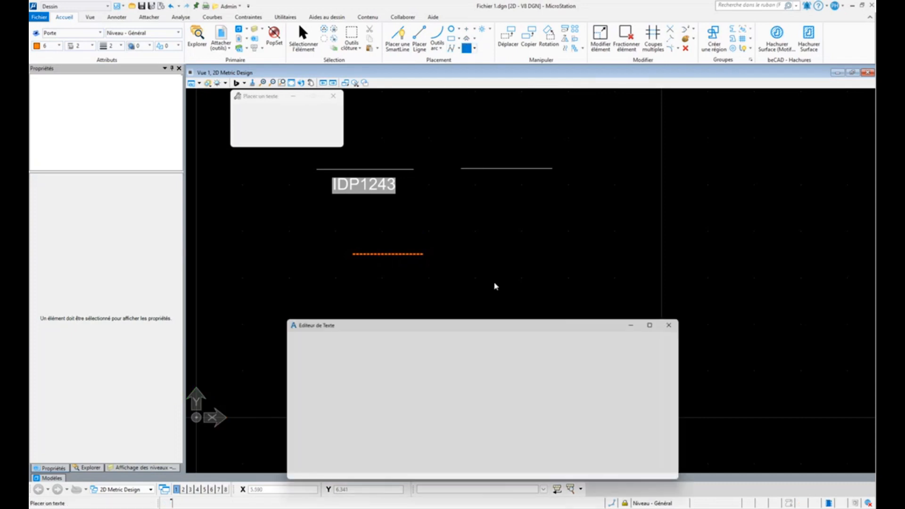
pyautogui.write('test')
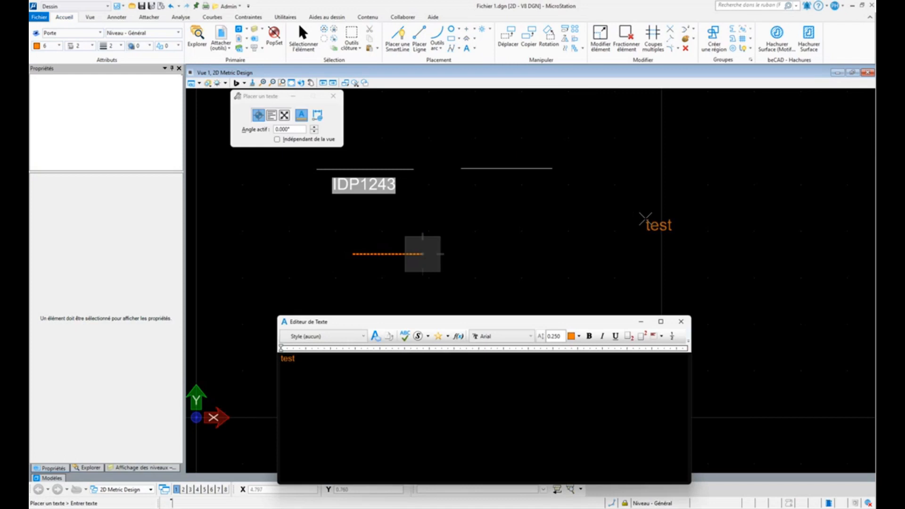
pyautogui.click(639, 218)
pyautogui.rightClick(592, 283)
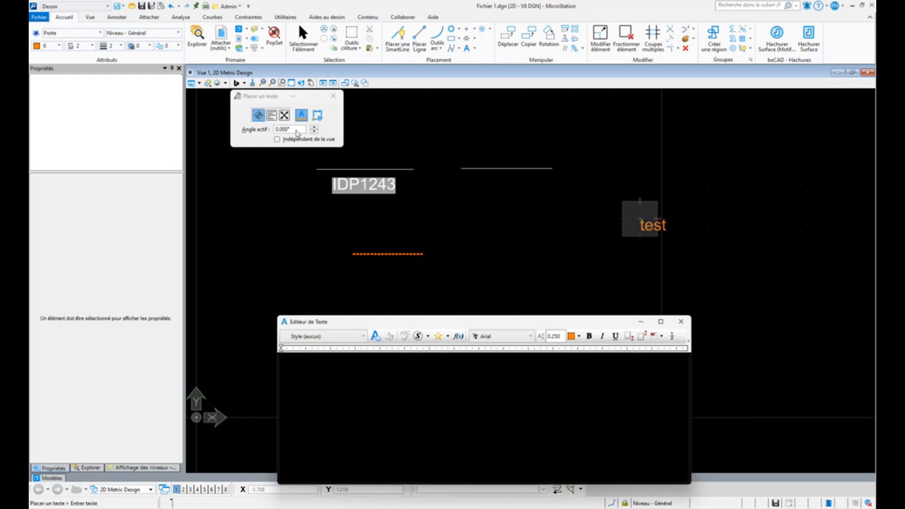
# - Select the new test text, examine its properties down to the Porte item values, and clear the selection
pyautogui.click(303, 39)
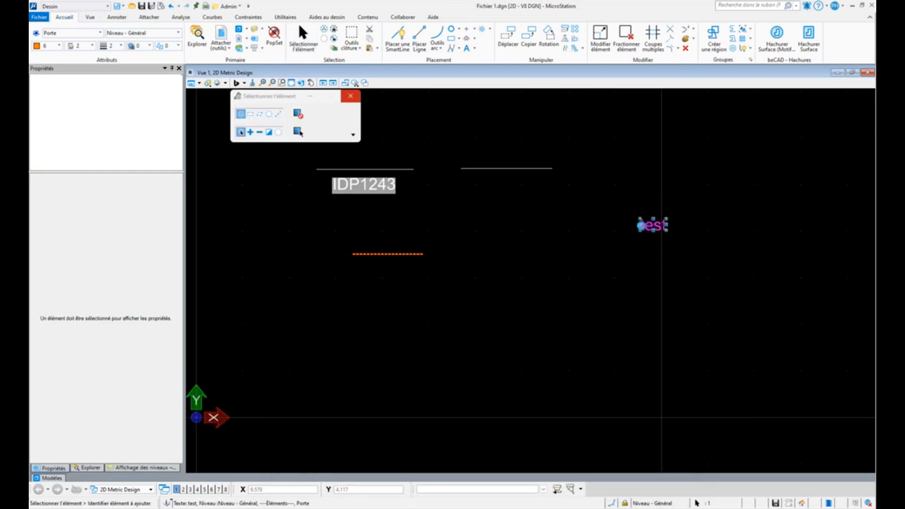
pyautogui.click(643, 225)
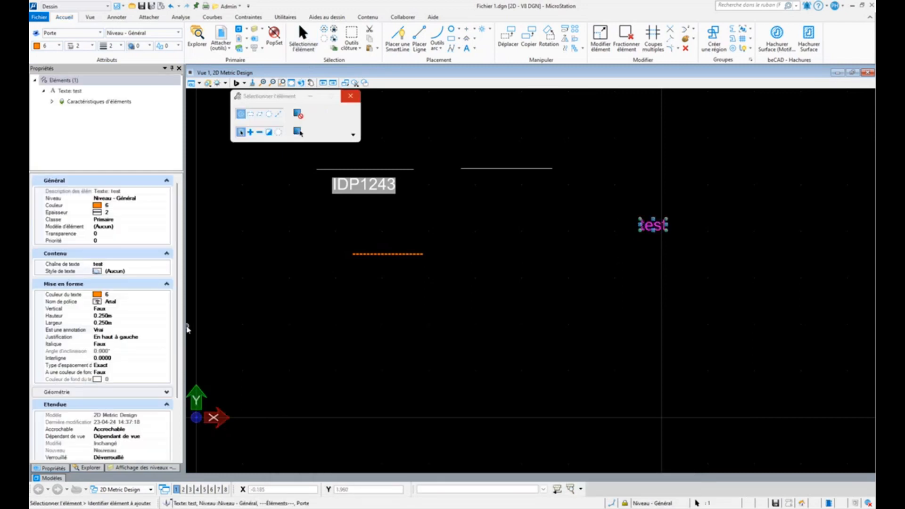
pyautogui.scroll(-3, 178, 288)
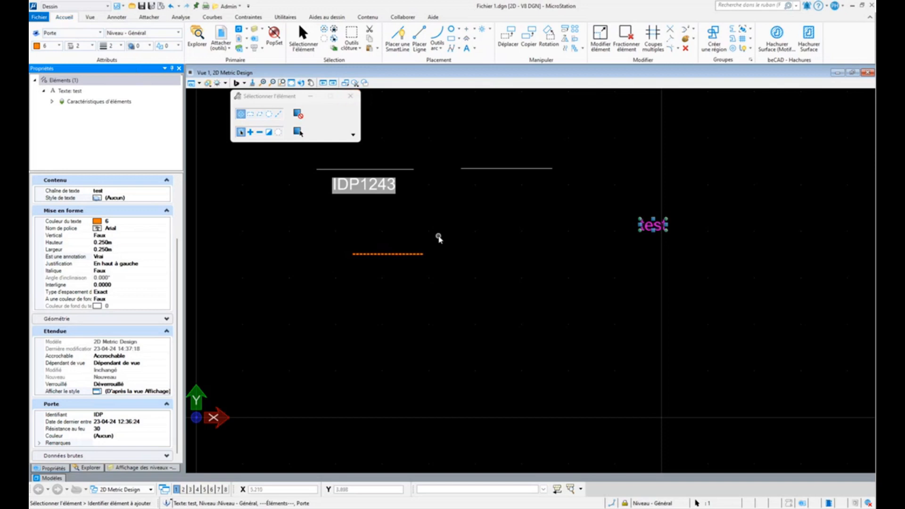
pyautogui.click(562, 240)
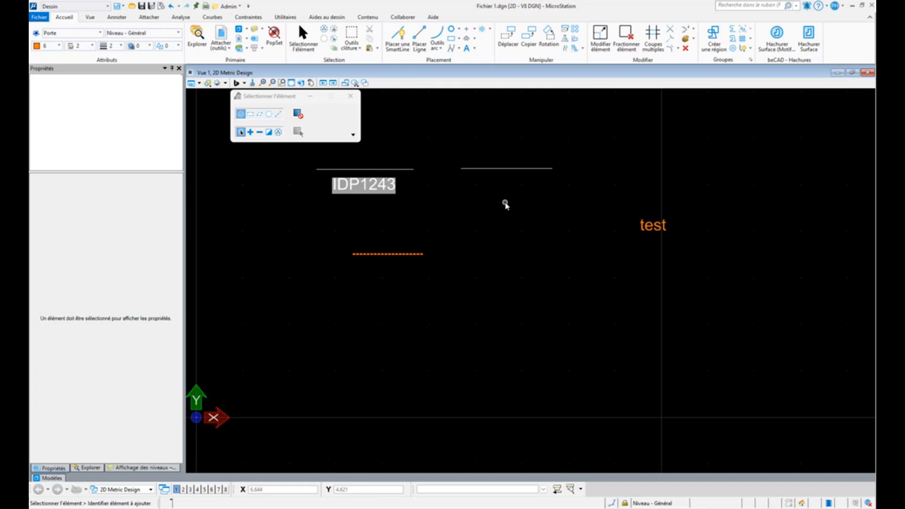
# - Switch to the PowerPoint slideshow and advance to the slide on attaching and detaching item types
pyautogui.hotkey('alt', 'Tab')
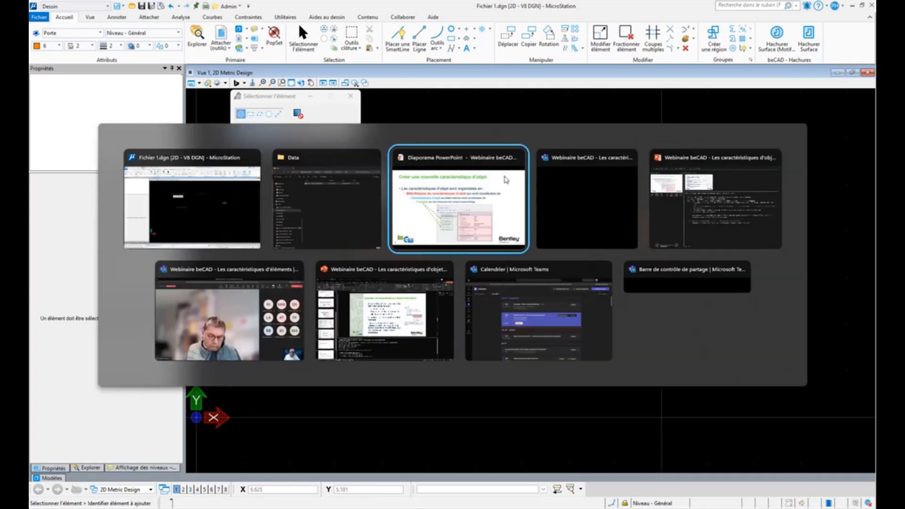
pyautogui.click(506, 180)
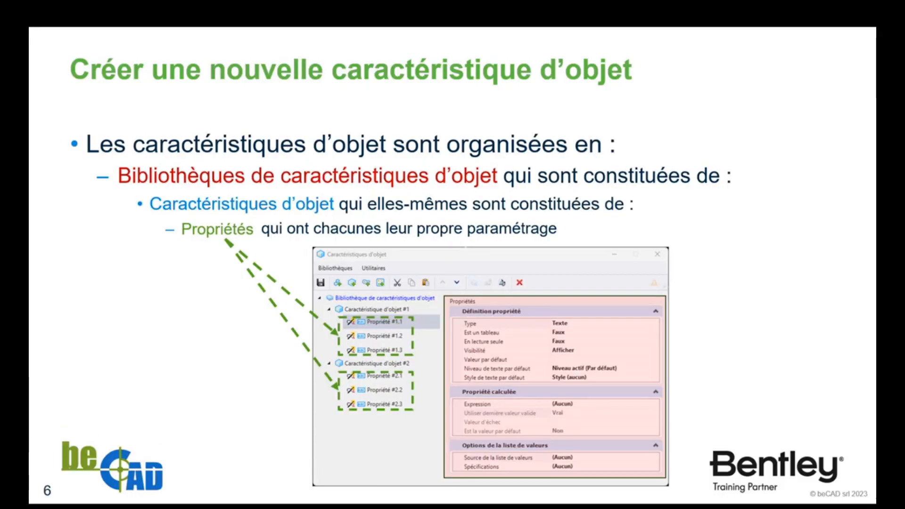
pyautogui.press('Right')
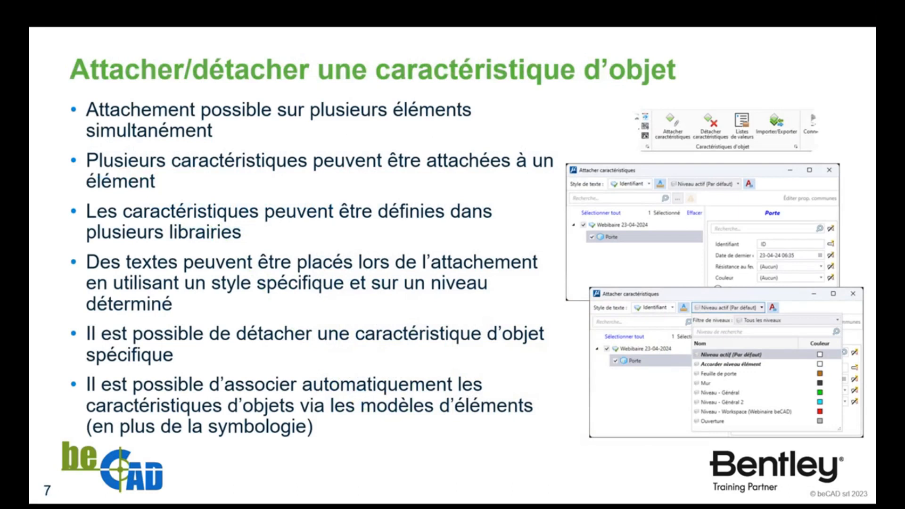
# - Switch back to MicroStation and detach all item types from the test text
pyautogui.hotkey('alt', 'Tab')
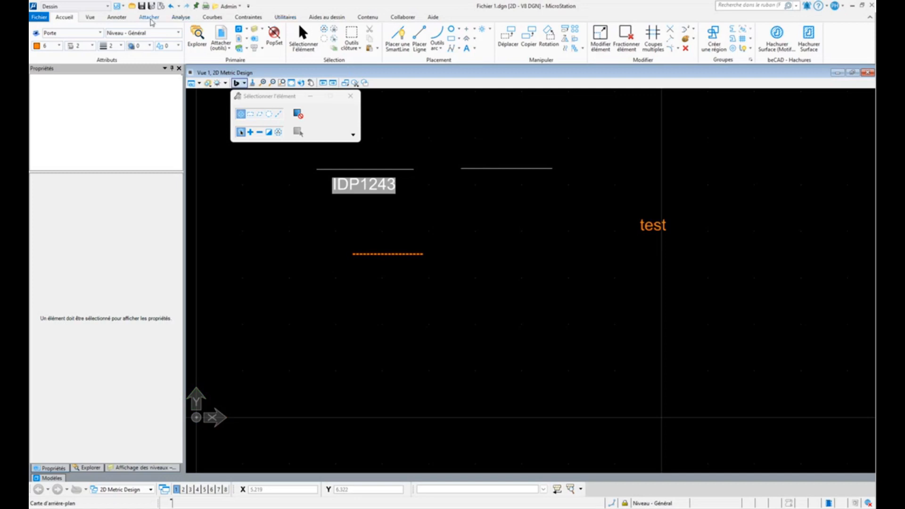
pyautogui.click(149, 17)
pyautogui.click(486, 40)
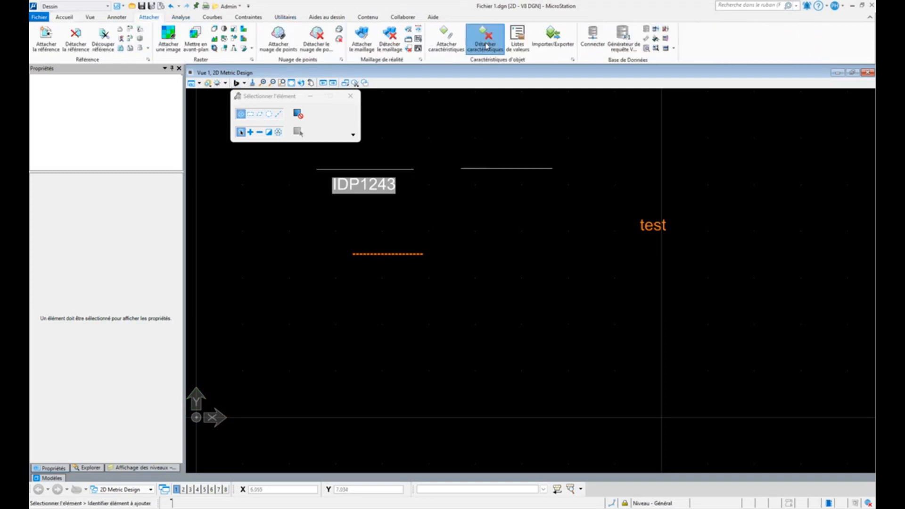
pyautogui.click(650, 236)
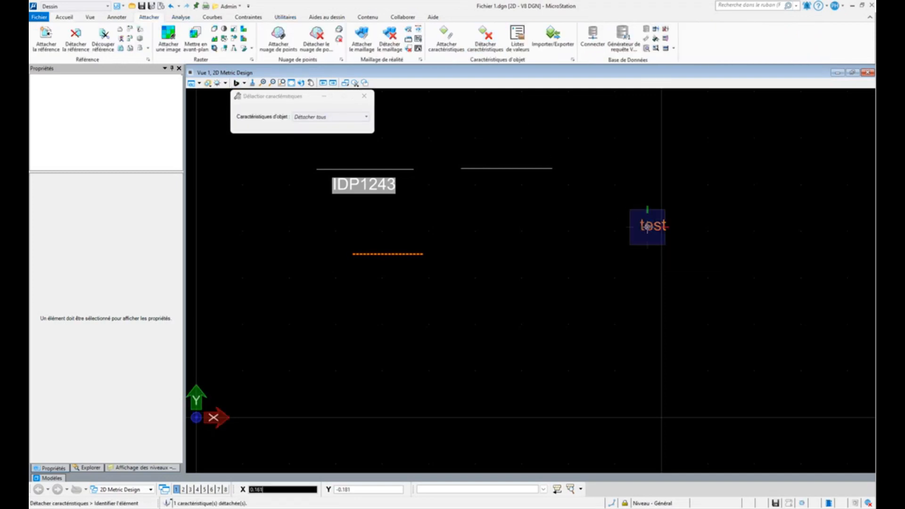
pyautogui.press('Escape')
# - Select the test text to check its properties for attached item types, deselect it, and switch to the PowerPoint slideshow
pyautogui.click(652, 231)
pyautogui.click(653, 232)
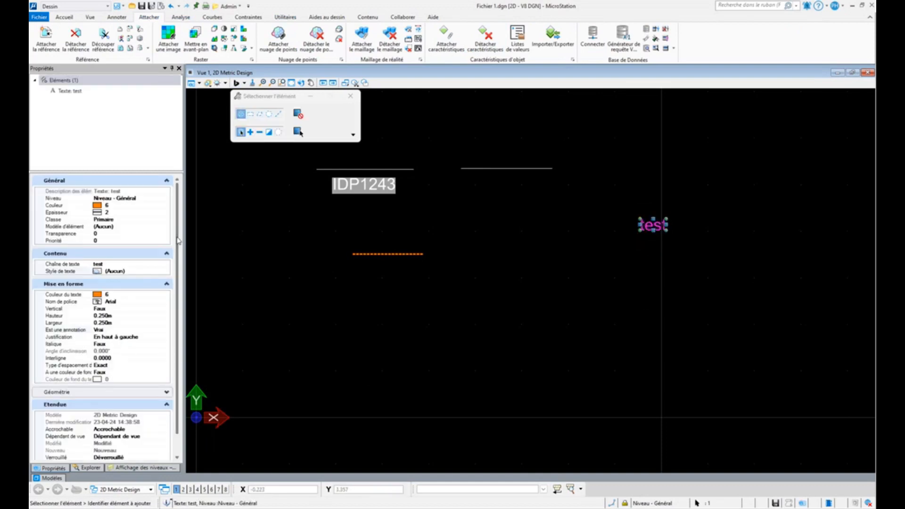
pyautogui.scroll(-3, 184, 334)
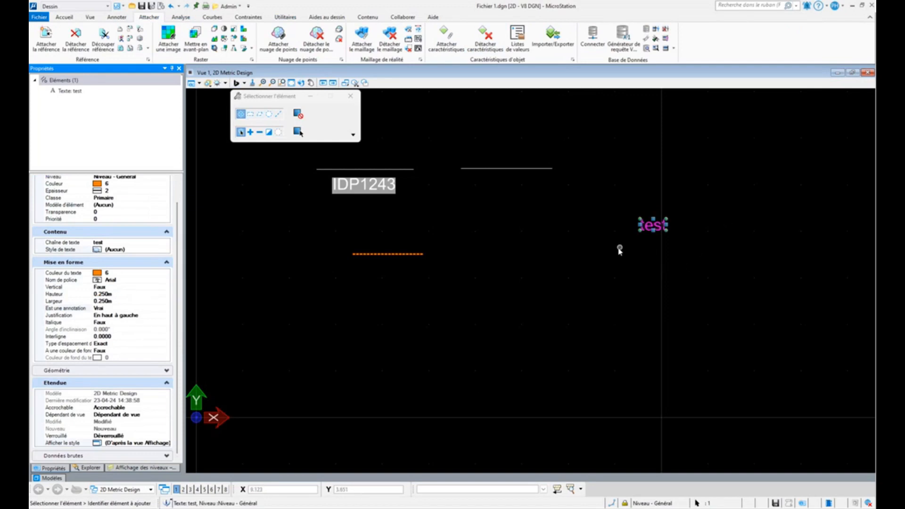
pyautogui.click(648, 259)
pyautogui.hotkey('alt', 'Tab')
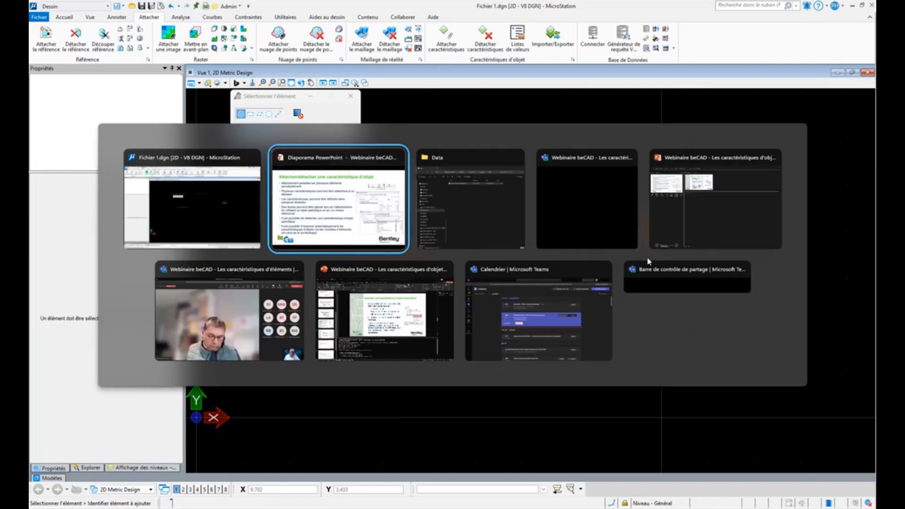
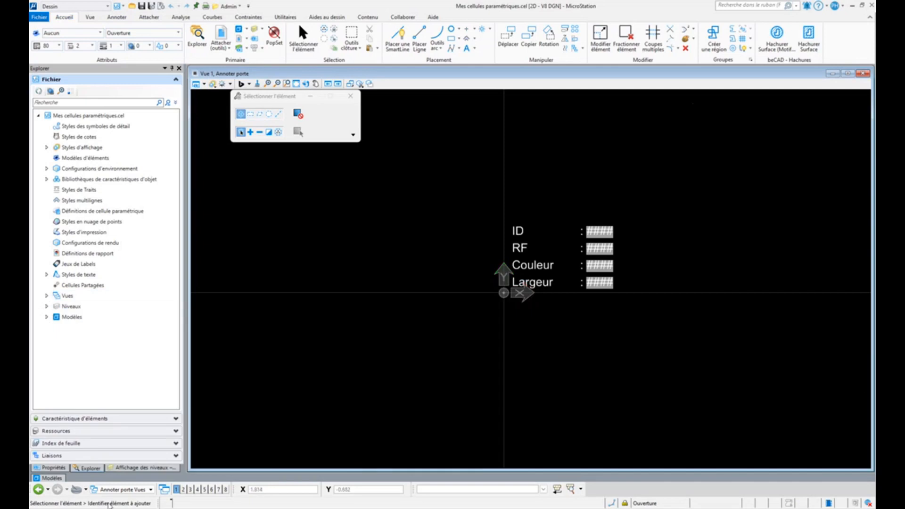
# - Show the model list of Mes cellules paramétriques.cel and sort the models by name
pyautogui.moveTo(52, 478)
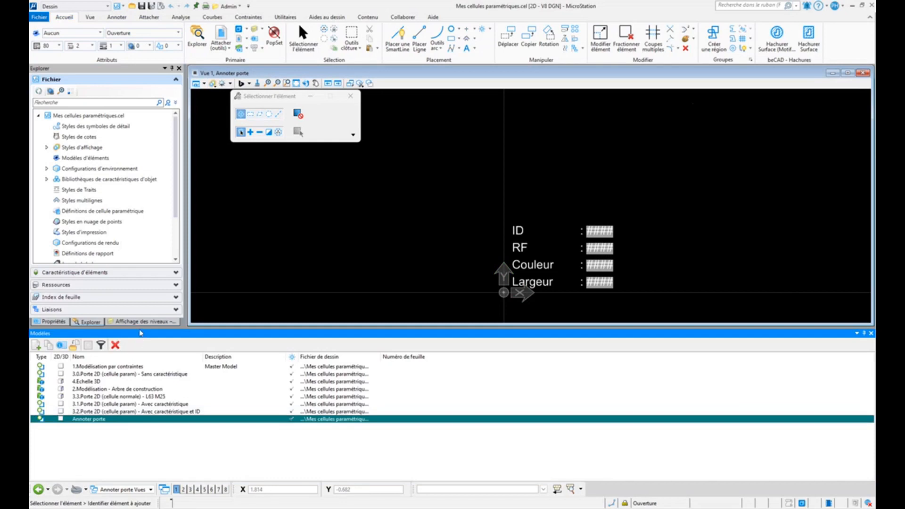
pyautogui.moveTo(140, 333); pyautogui.dragTo(140, 361)
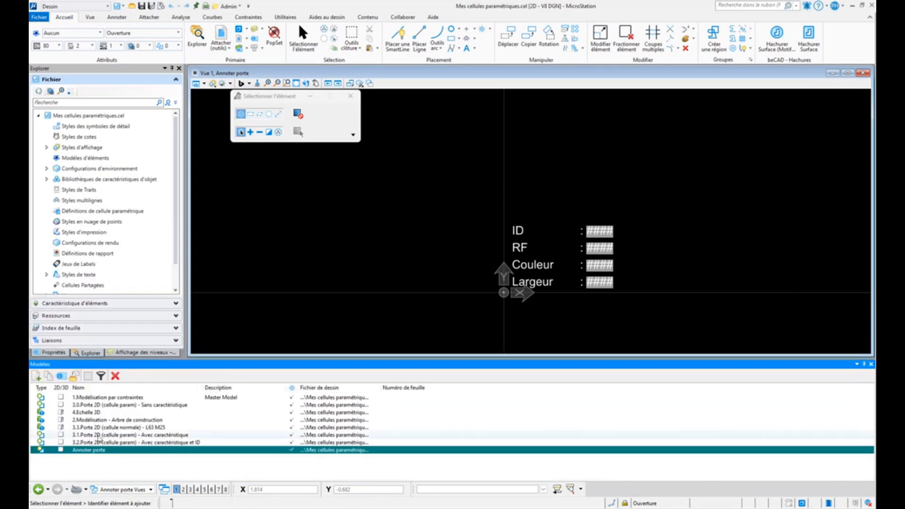
pyautogui.click(96, 428)
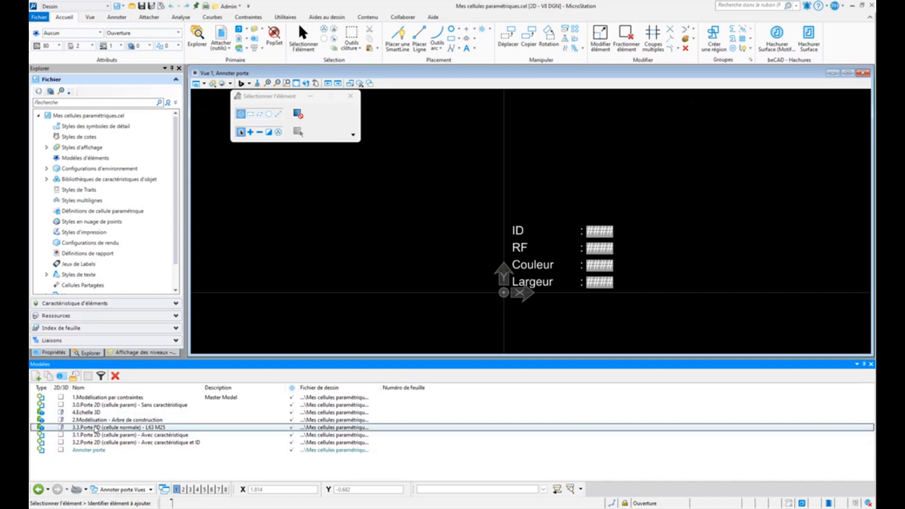
pyautogui.click(95, 388)
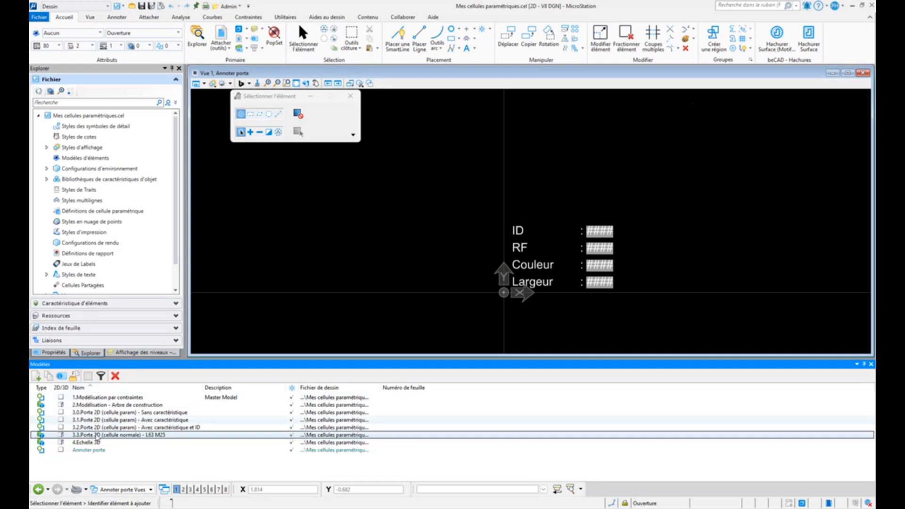
# - Open door models 3.0 (Sans caractéristique) and 3.1 (Avec caractéristique) in turn to compare their parametric geometry
pyautogui.click(86, 413)
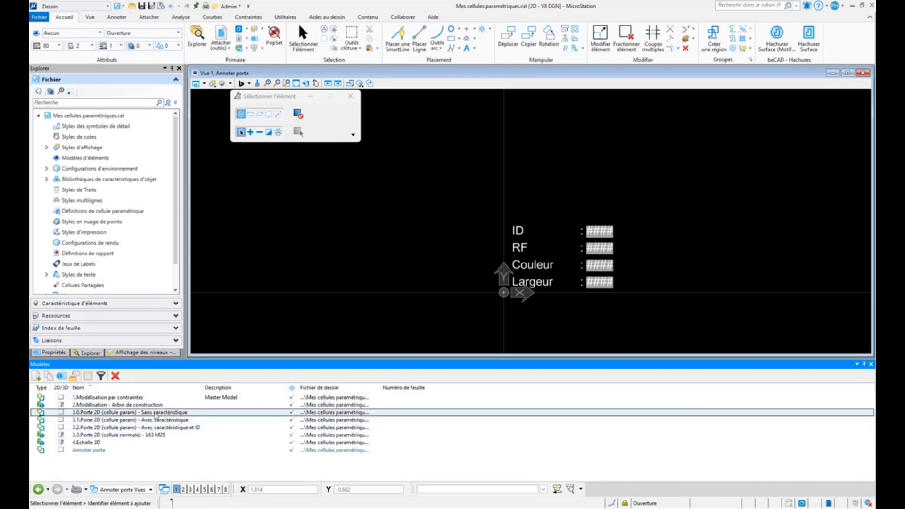
pyautogui.doubleClick(176, 413)
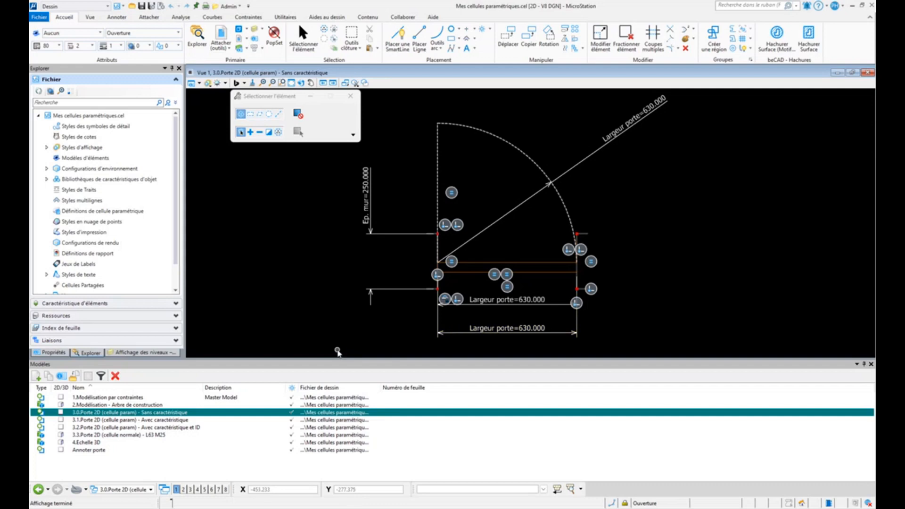
pyautogui.doubleClick(181, 421)
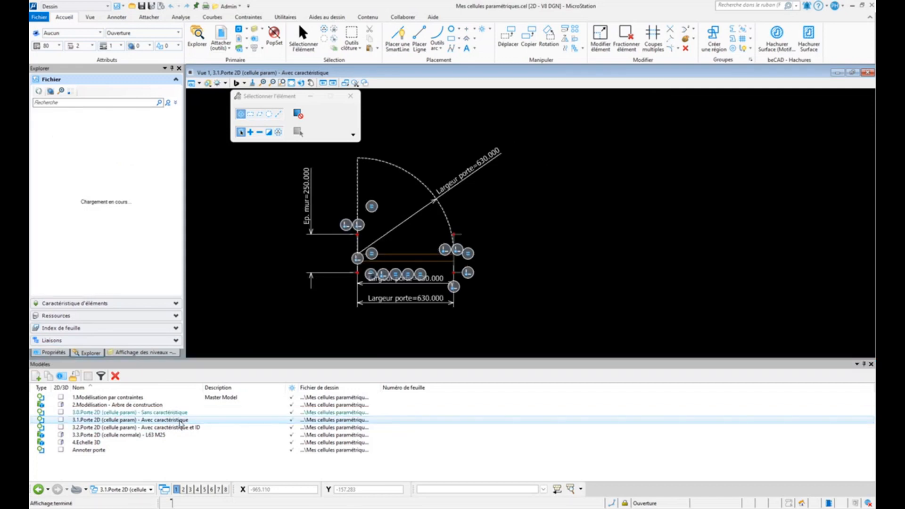
pyautogui.moveTo(548, 261)
pyautogui.mouseDown(button='middle')
pyautogui.moveTo(551, 251)
pyautogui.moveTo(697, 246)
pyautogui.moveTo(677, 253)
pyautogui.mouseUp(button='middle')
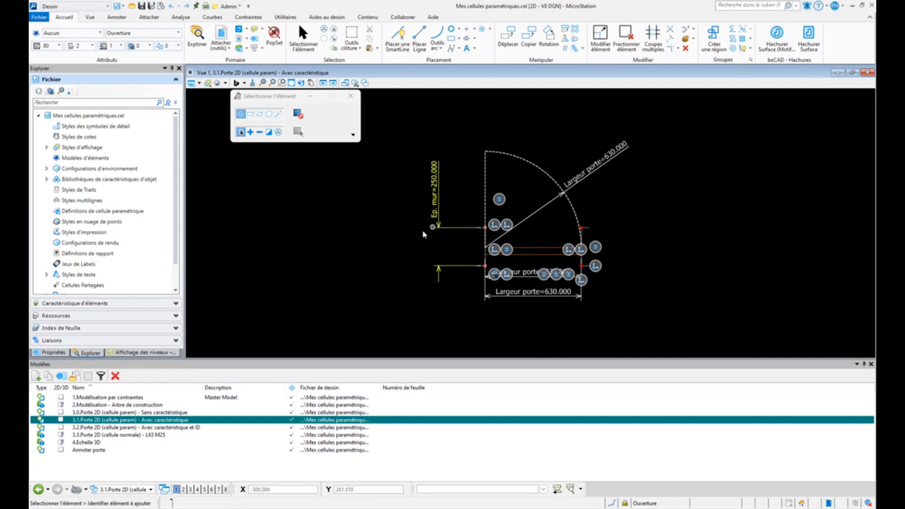
# - Open model 3.2.Porte 2D (cellule param) - Avec caractéristique et ID and inspect its ID text
pyautogui.doubleClick(168, 428)
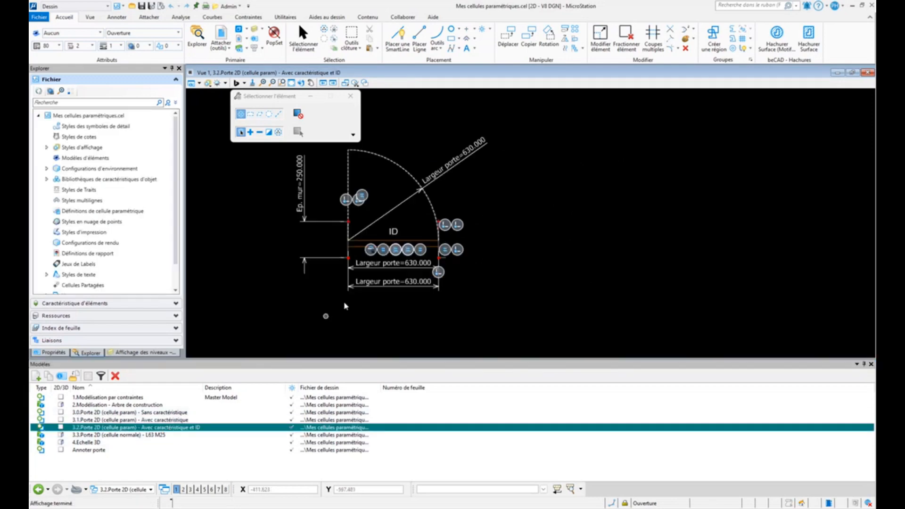
pyautogui.scroll(8, 417, 227)
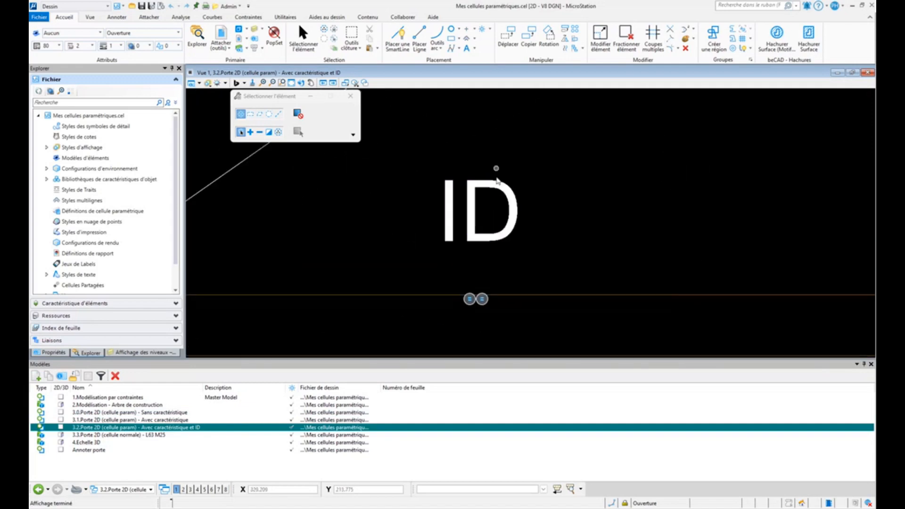
pyautogui.moveTo(496, 185)
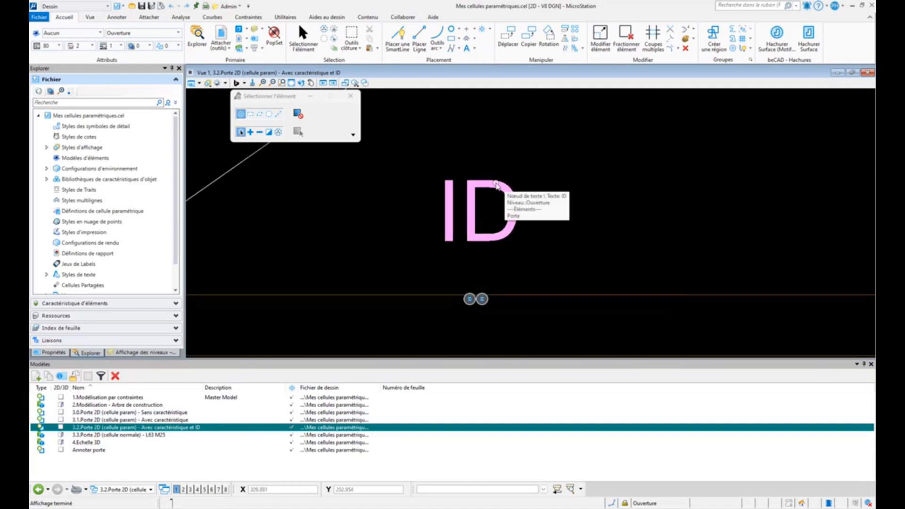
pyautogui.scroll(-8, 497, 185)
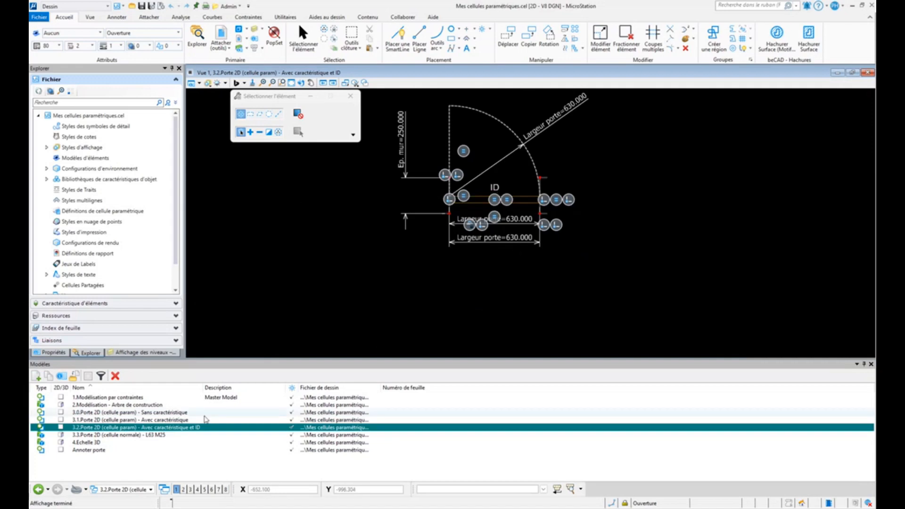
# - Open model 3.3.Porte 2D (cellule normale) - L63 M25, inspect its ID text and door leaf lines, and clear the selection
pyautogui.doubleClick(157, 436)
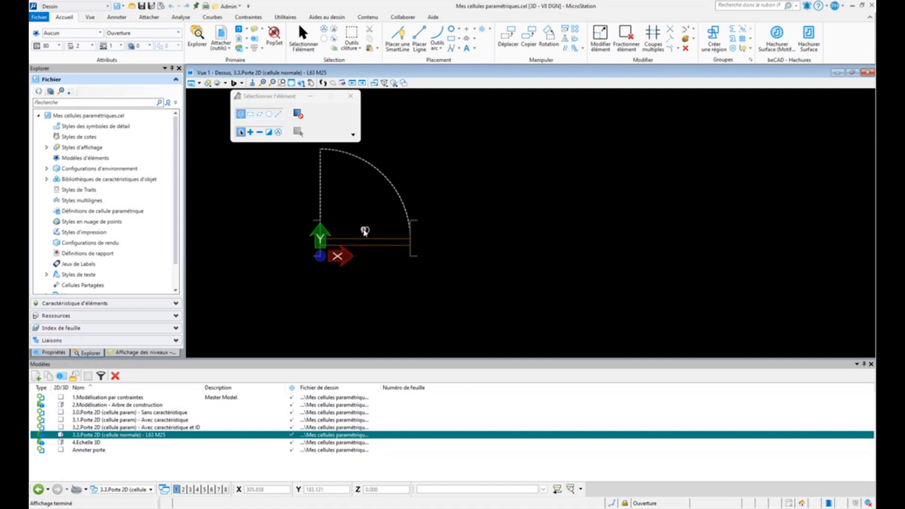
pyautogui.scroll(6, 365, 231)
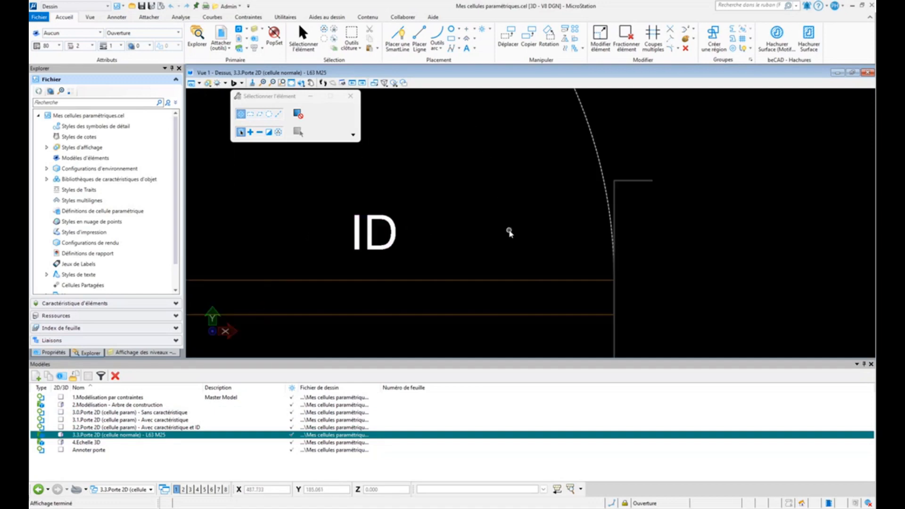
pyautogui.scroll(-5, 509, 231)
pyautogui.moveTo(488, 233)
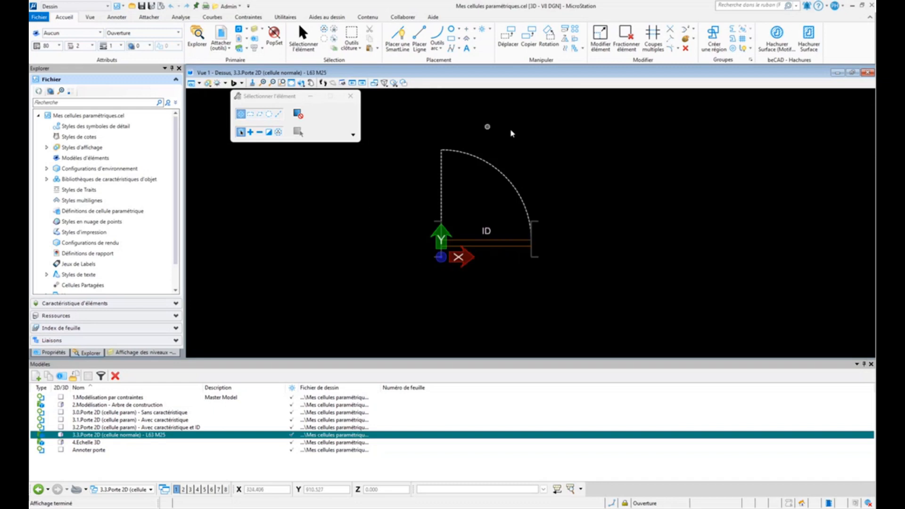
pyautogui.moveTo(529, 236)
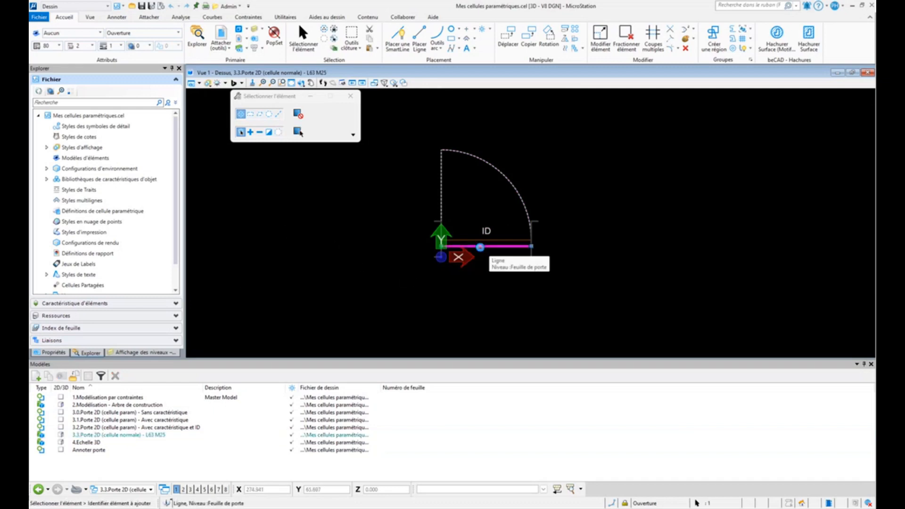
pyautogui.scroll(4, 443, 257)
pyautogui.scroll(-1, 453, 236)
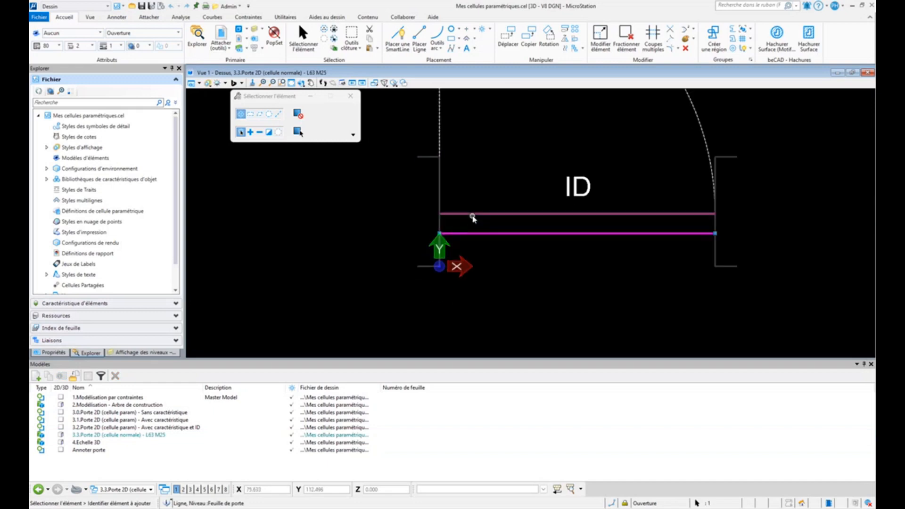
pyautogui.click(479, 270)
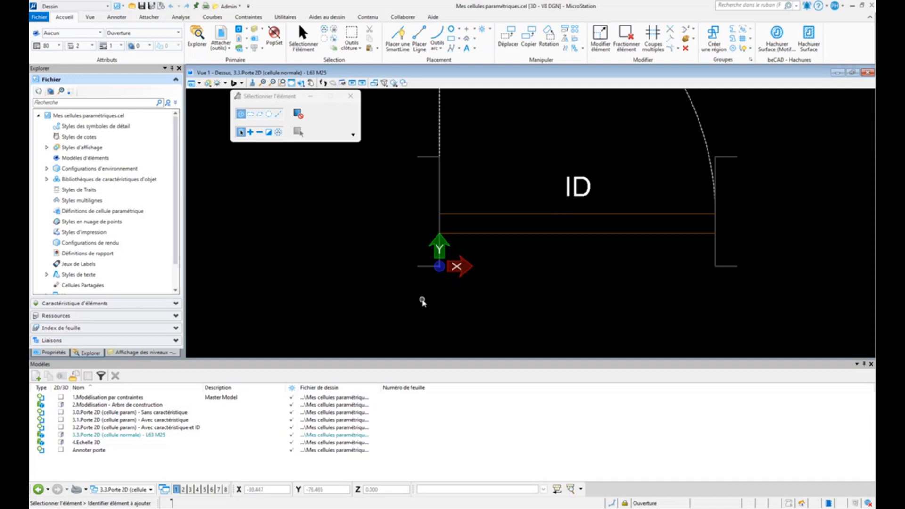
# - Expand the Modèles branch of Mes cellules paramétriques.cel in the Explorer, select model 3.0.Porte 2D (cellule param) - Sans caractéristique, and widen the Explorer
pyautogui.click(128, 436)
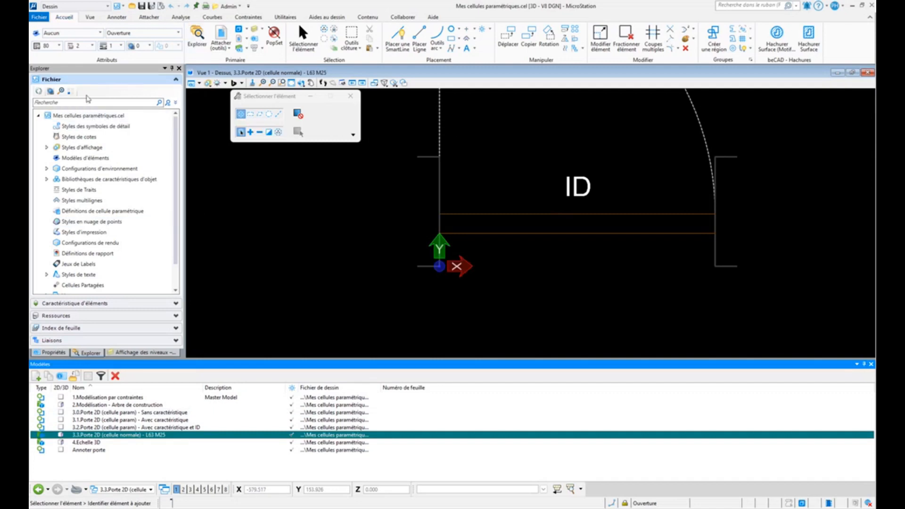
pyautogui.click(93, 81)
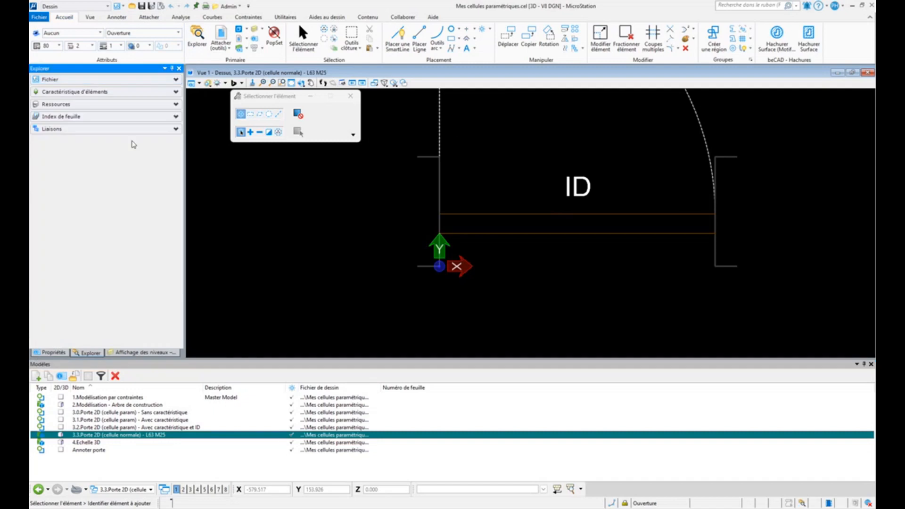
pyautogui.click(73, 83)
pyautogui.scroll(-1, 179, 199)
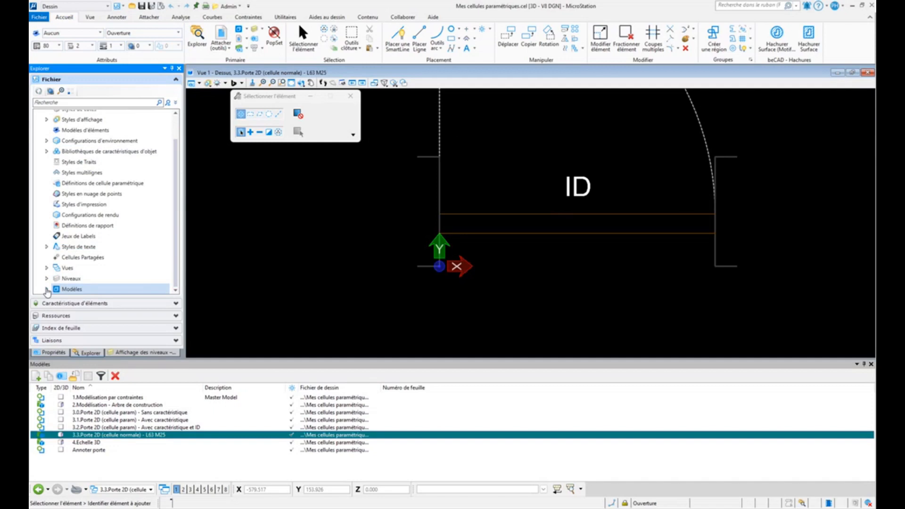
pyautogui.click(46, 289)
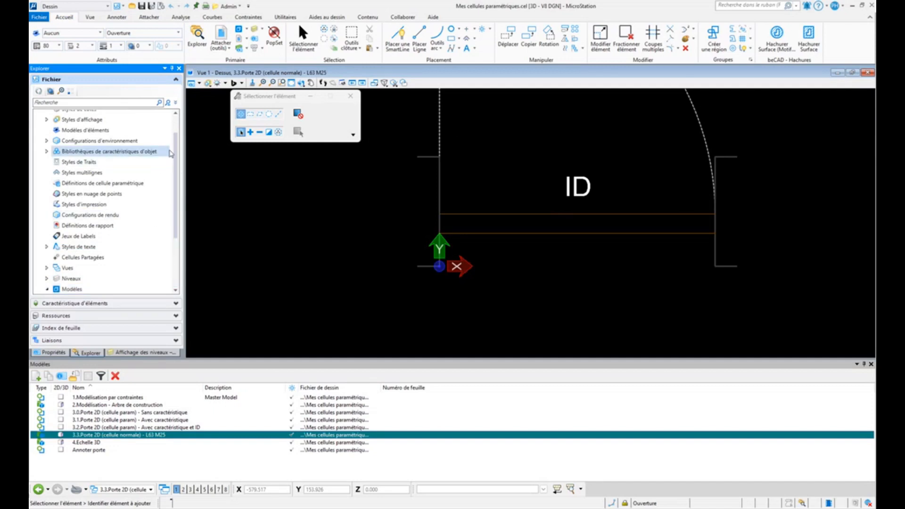
pyautogui.scroll(-3, 153, 217)
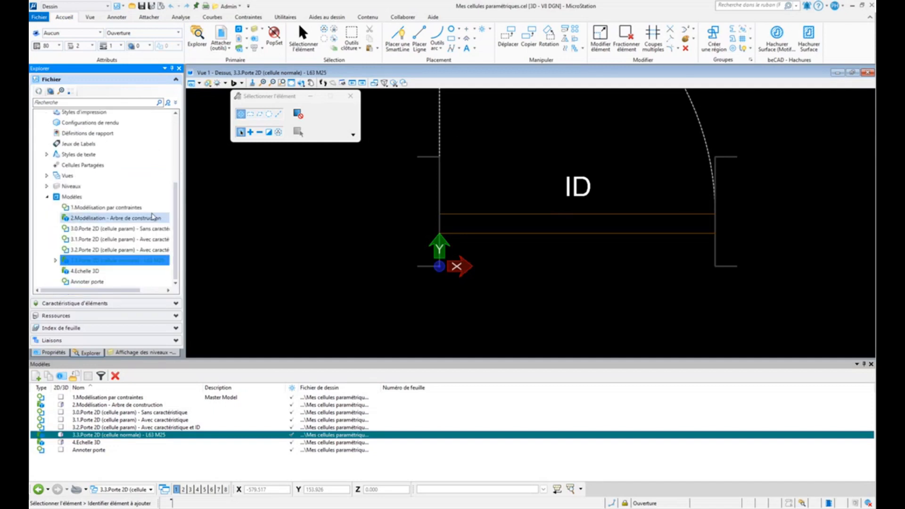
pyautogui.click(118, 229)
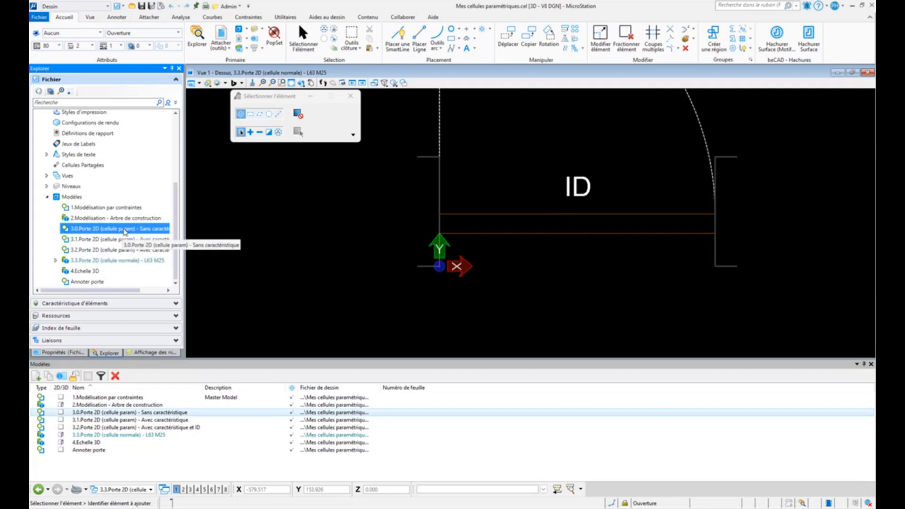
pyautogui.moveTo(186, 206); pyautogui.dragTo(207, 206)
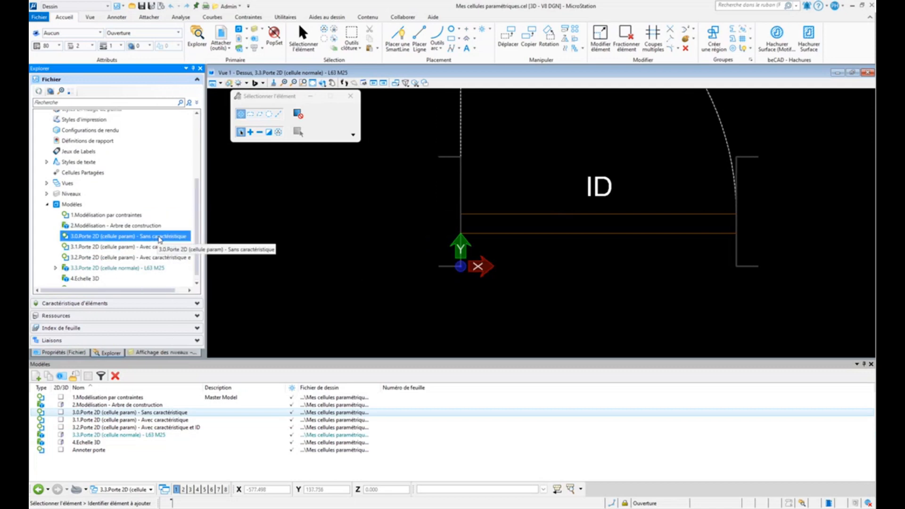
pyautogui.rightClick(160, 240)
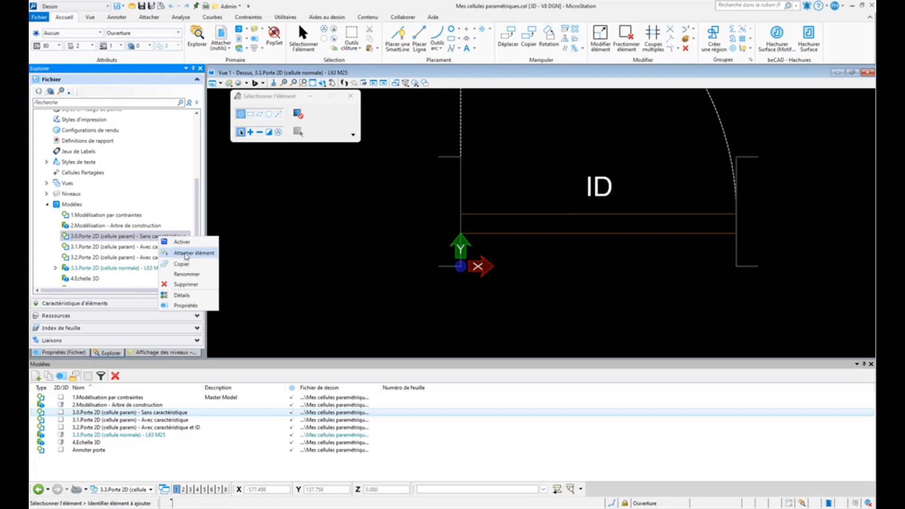
pyautogui.click(185, 253)
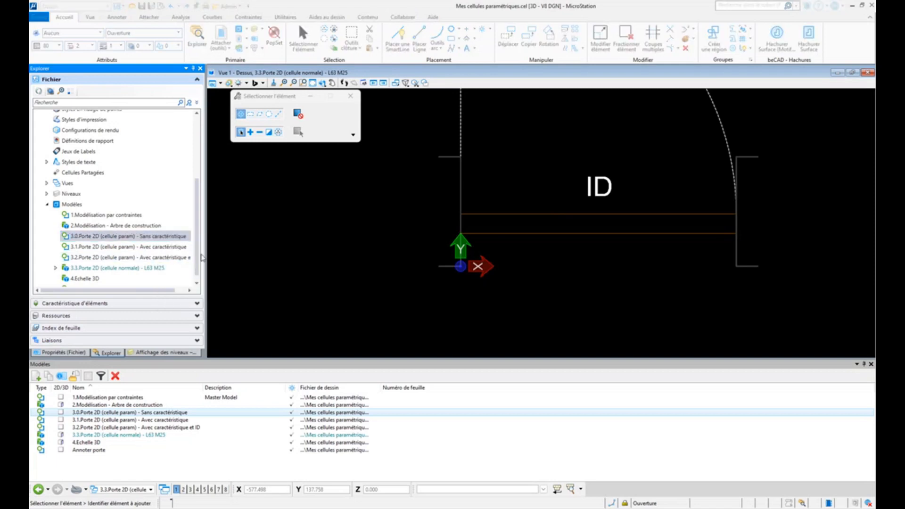
pyautogui.moveTo(877, 167); pyautogui.dragTo(405, 167)
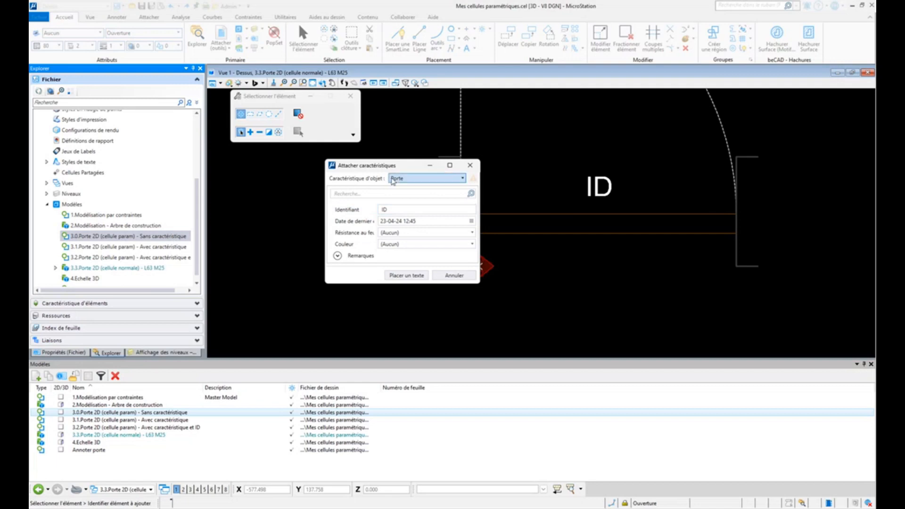
pyautogui.click(397, 180)
pyautogui.click(398, 179)
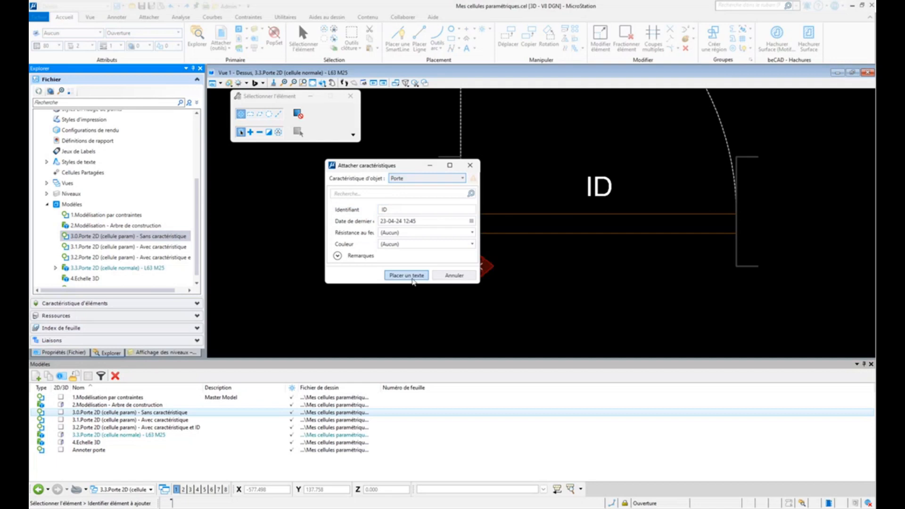
pyautogui.click(470, 165)
# - Activate model 3.0.Porte 2D (cellule param) - Sans caractéristique and attach the Porte item to it with text placement enabled for Identifiant
pyautogui.doubleClick(179, 236)
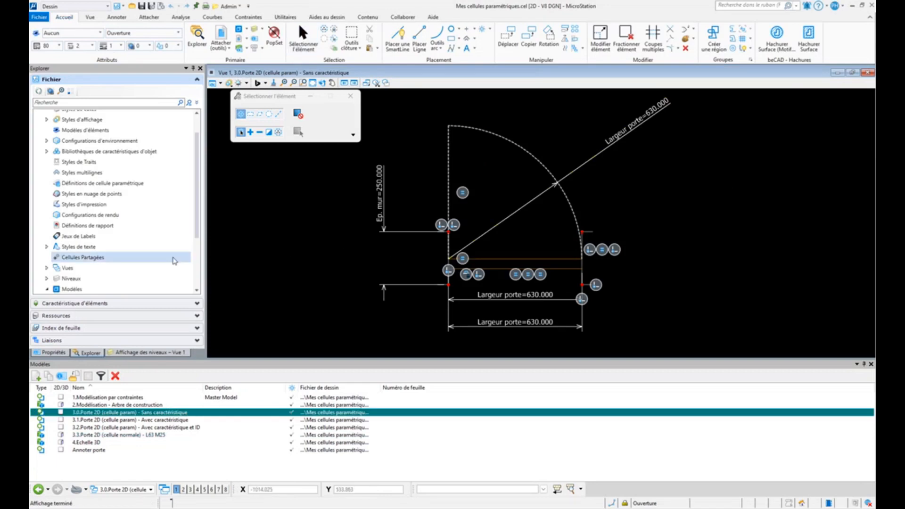
pyautogui.scroll(-3, 174, 253)
pyautogui.click(173, 230)
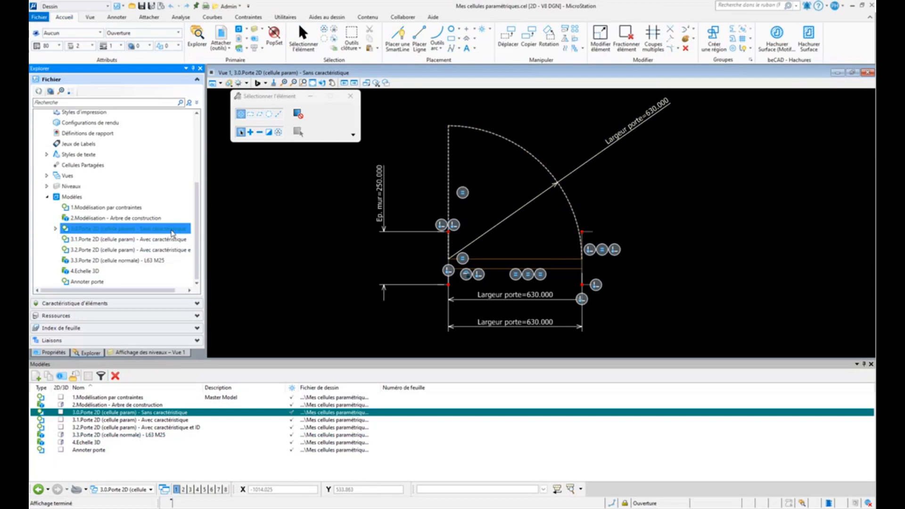
pyautogui.rightClick(173, 232)
pyautogui.click(189, 235)
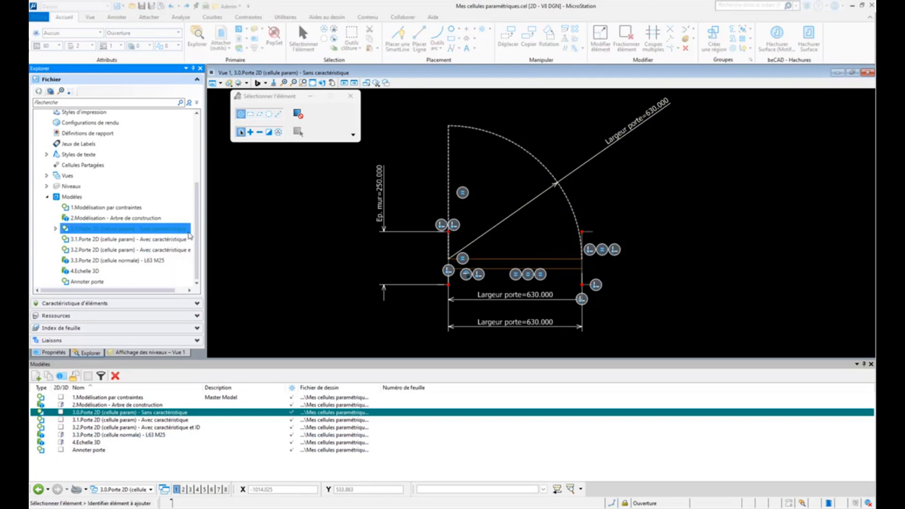
pyautogui.moveTo(421, 169); pyautogui.dragTo(285, 111)
pyautogui.click(292, 167)
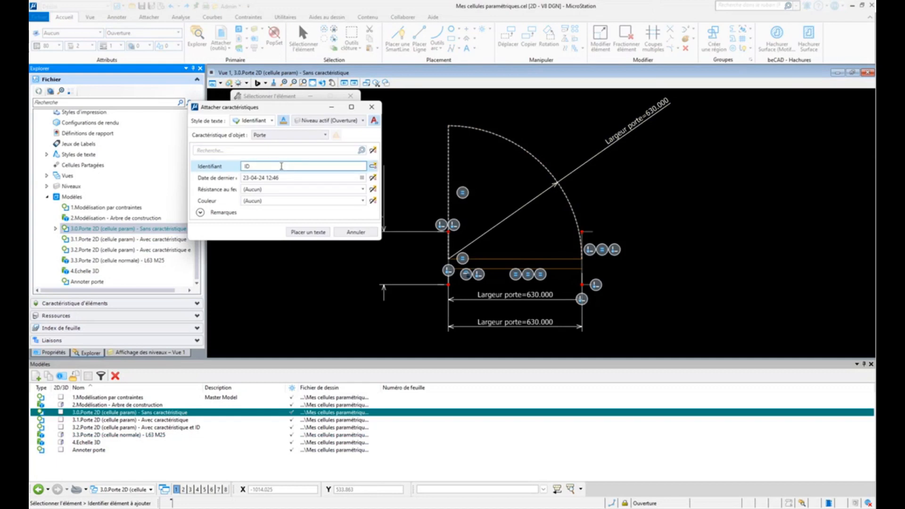
pyautogui.click(373, 166)
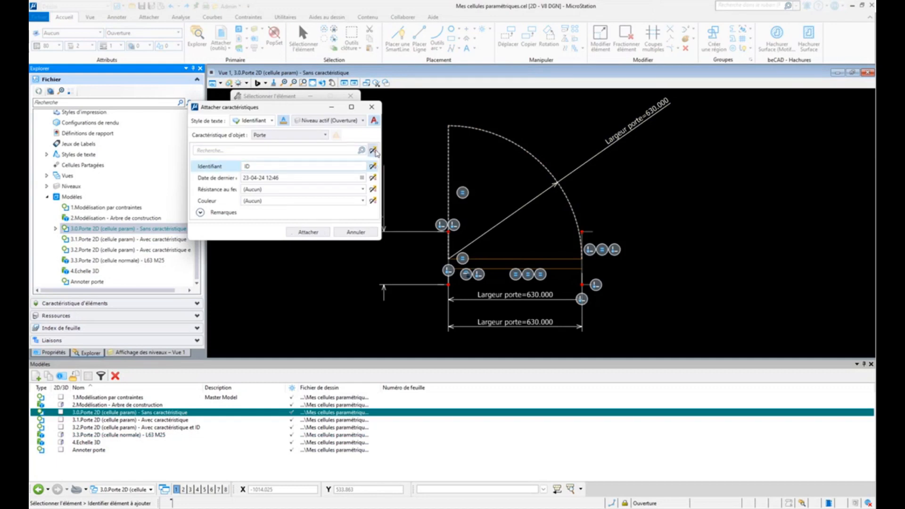
pyautogui.click(373, 166)
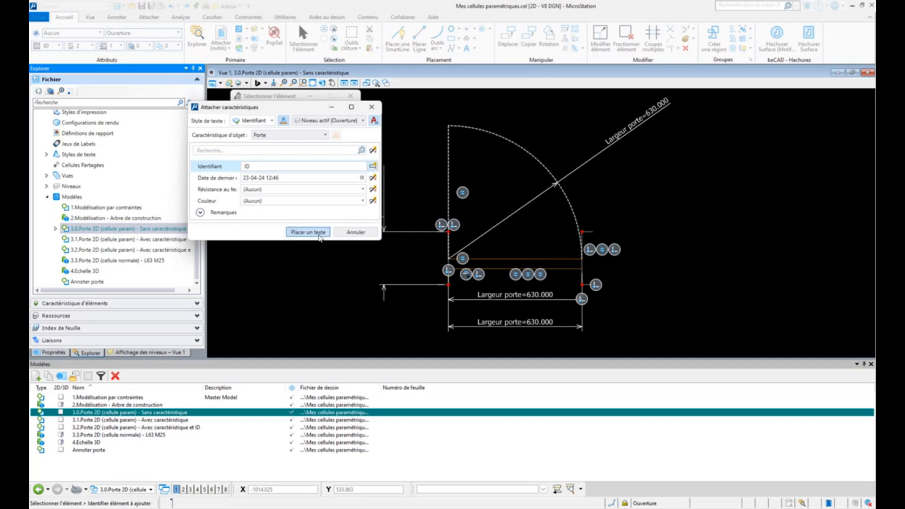
pyautogui.click(308, 232)
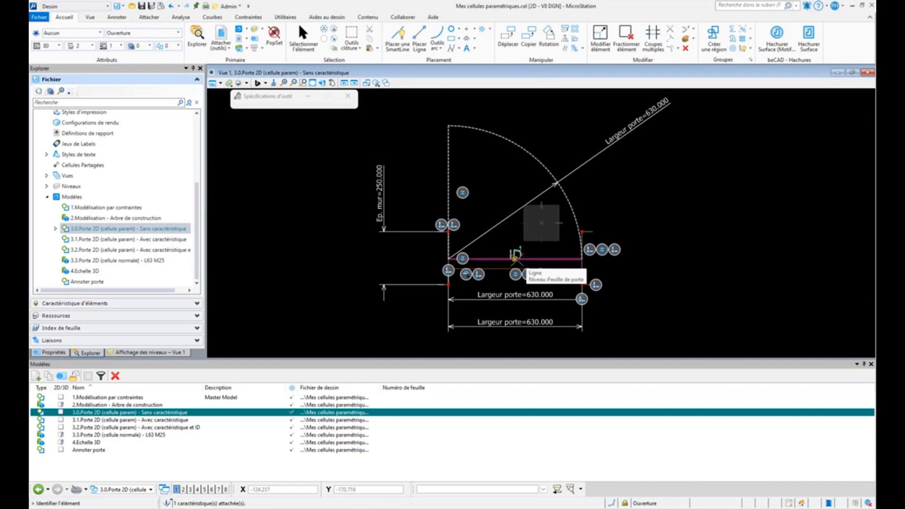
# - Place the ID text 40 above the midpoint of the door leaf's upper line
pyautogui.click(515, 258)
pyautogui.write('40')
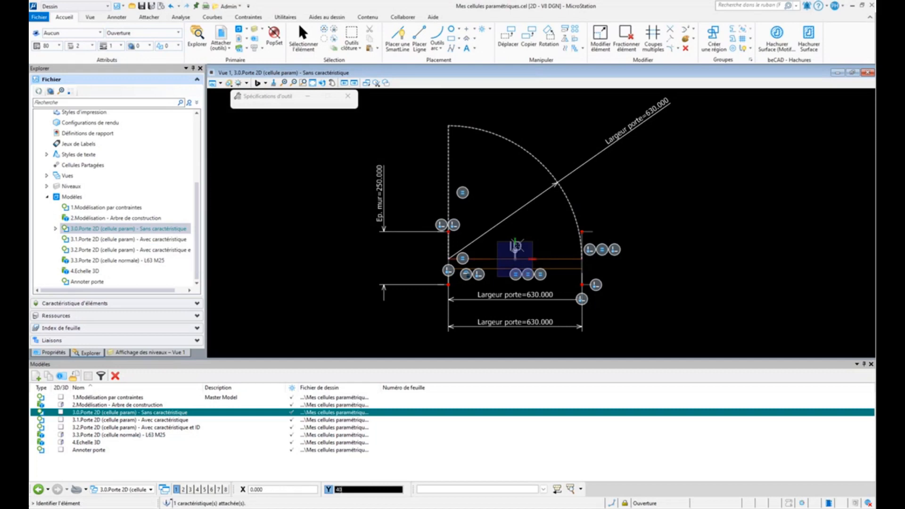
pyautogui.click(516, 245)
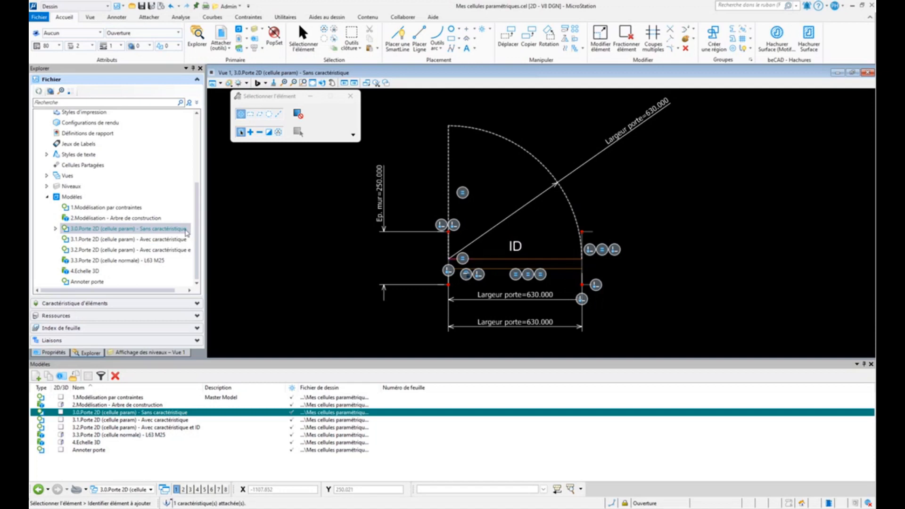
pyautogui.click(186, 231)
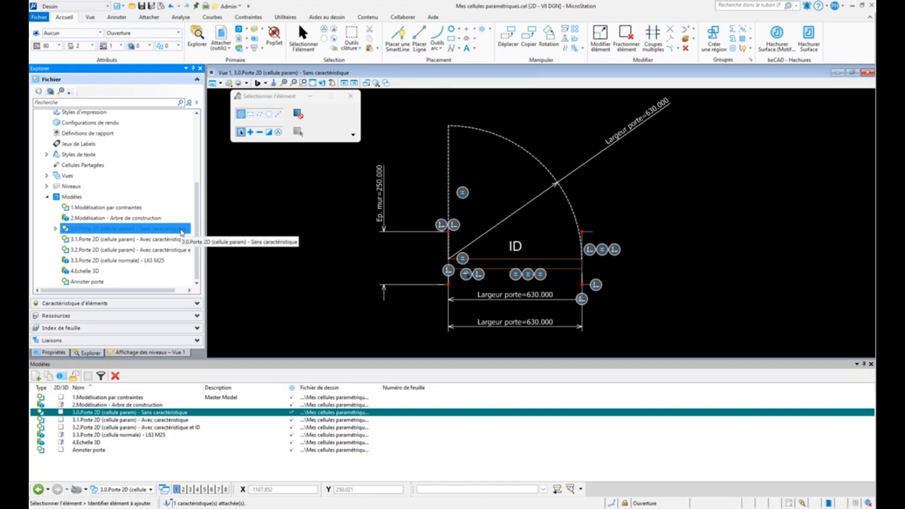
pyautogui.rightClick(182, 232)
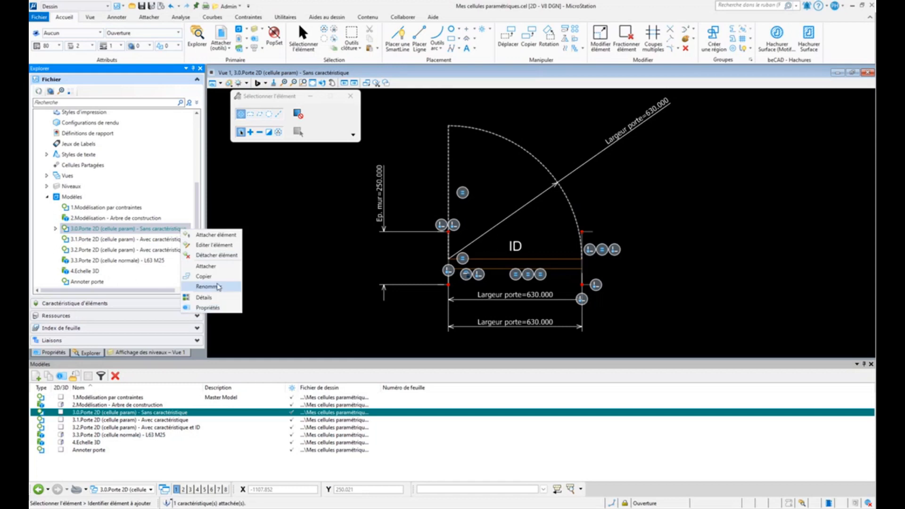
pyautogui.click(218, 287)
pyautogui.press('Escape')
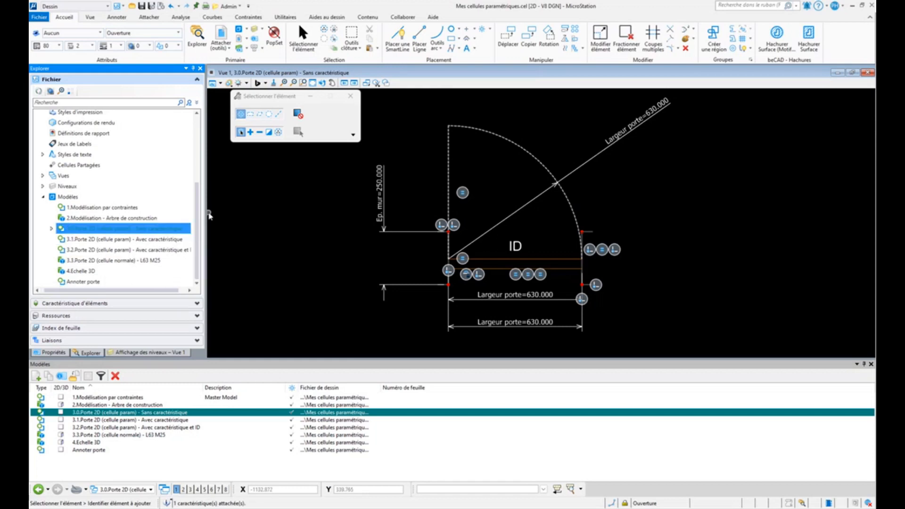
# - Rename the active model 3.0 as 3.0.Porte 2D (cellule param)
pyautogui.rightClick(173, 232)
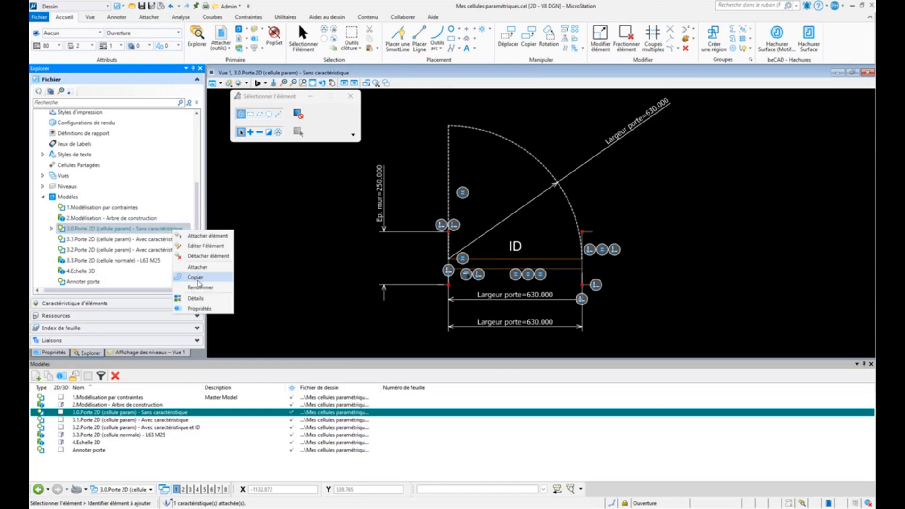
pyautogui.click(200, 288)
pyautogui.press('End')
pyautogui.press('BackSpace')
pyautogui.press('BackSpace')
pyautogui.press('BackSpace')
pyautogui.press('BackSpace')
pyautogui.press('BackSpace')
pyautogui.press('BackSpace')
pyautogui.press('BackSpace')
pyautogui.press('BackSpace')
pyautogui.press('BackSpace')
pyautogui.press('BackSpace')
pyautogui.press('BackSpace')
pyautogui.press('BackSpace')
pyautogui.press('BackSpace')
pyautogui.press('BackSpace')
pyautogui.press('BackSpace')
pyautogui.press('BackSpace')
pyautogui.press('BackSpace')
pyautogui.press('BackSpace')
pyautogui.press('BackSpace')
pyautogui.press('BackSpace')
pyautogui.press('BackSpace')
pyautogui.press('BackSpace')
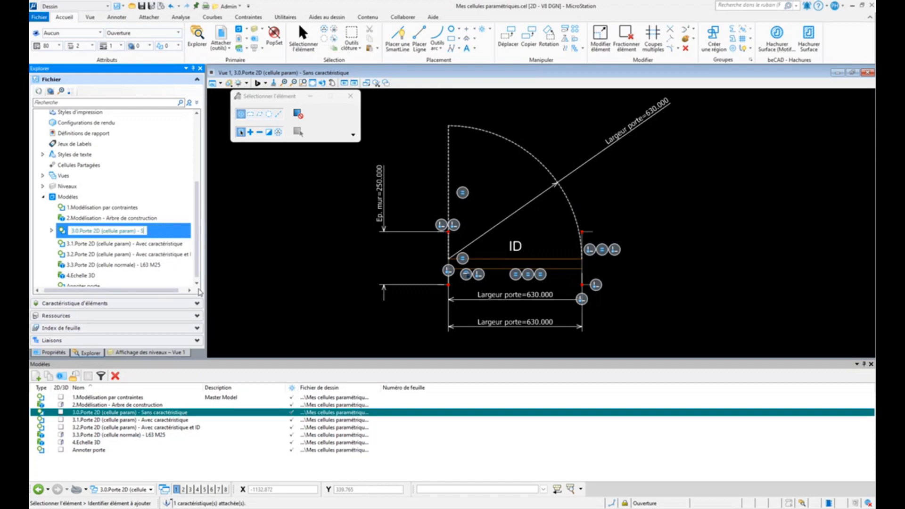
pyautogui.press('Return')
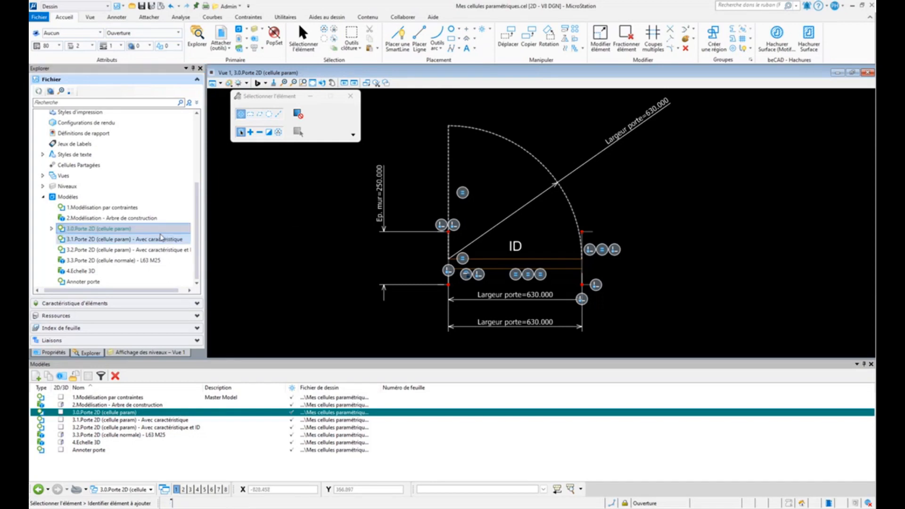
pyautogui.click(161, 243)
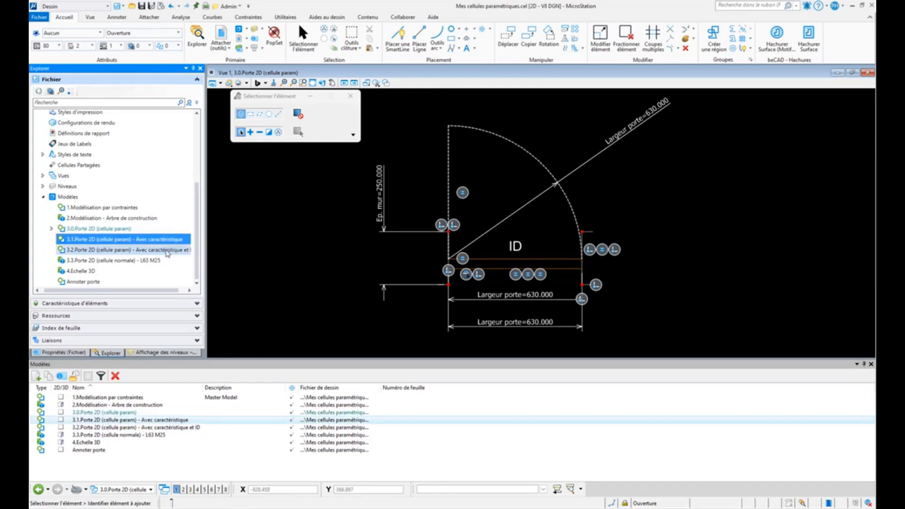
pyautogui.click(165, 250)
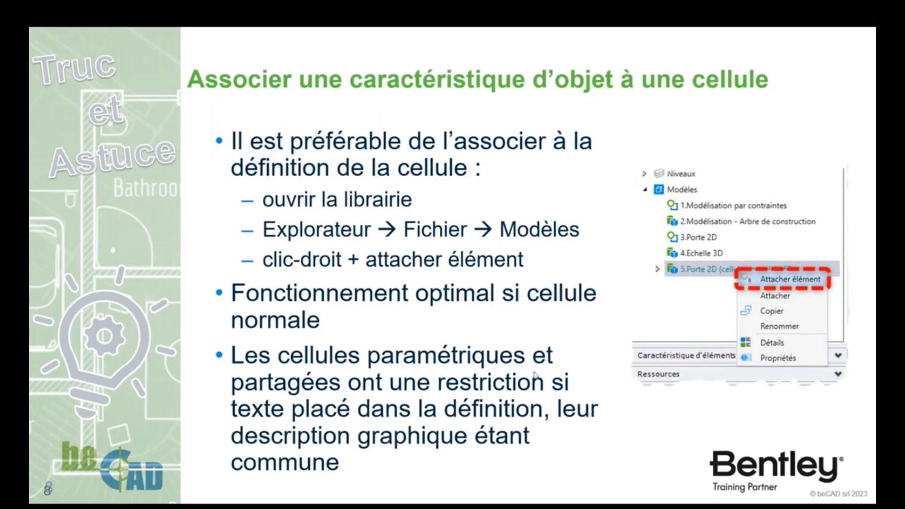
# - Launch MicroStation 2023, create a new DGN file named Fichier 2 in the dgn folder, and activate the element selection tool
pyautogui.press('super')
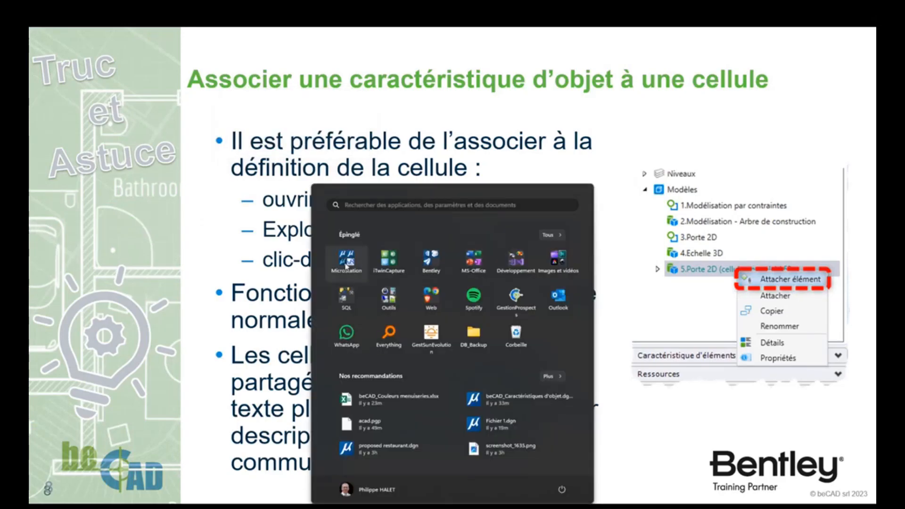
pyautogui.click(345, 260)
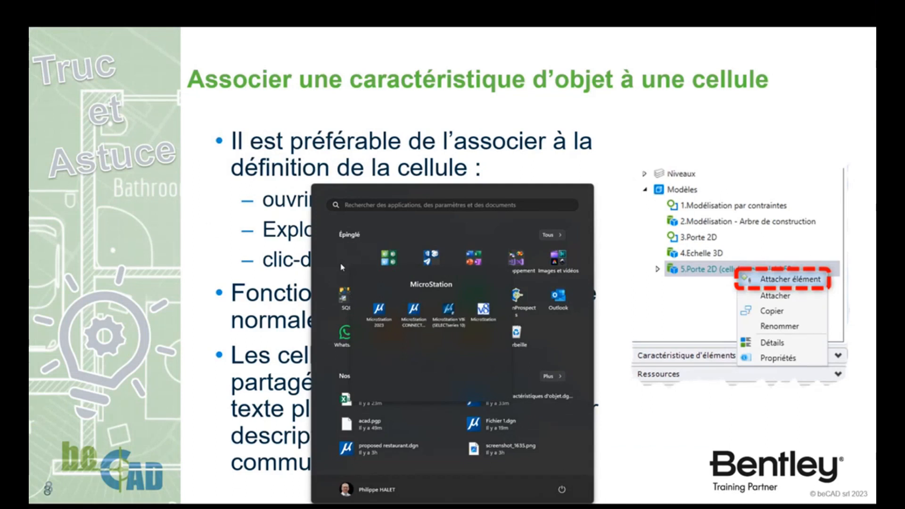
pyautogui.click(380, 311)
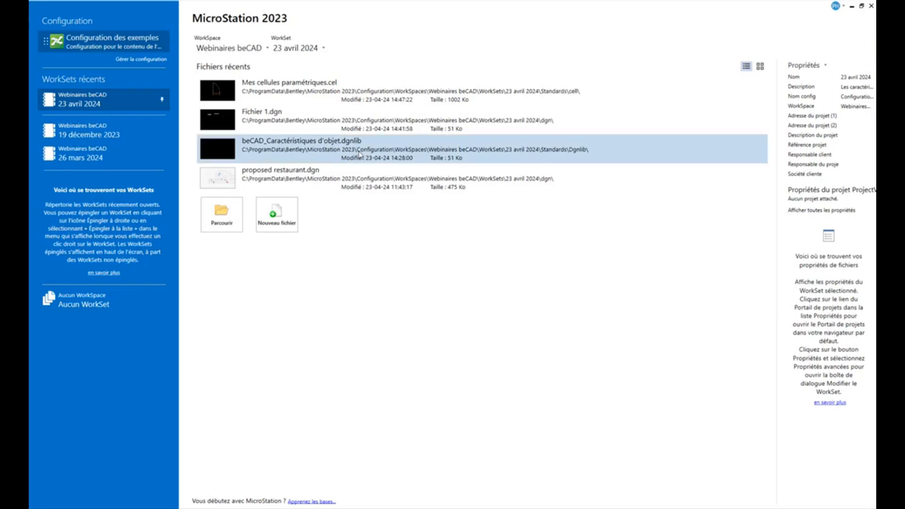
pyautogui.click(277, 217)
pyautogui.write('Fi')
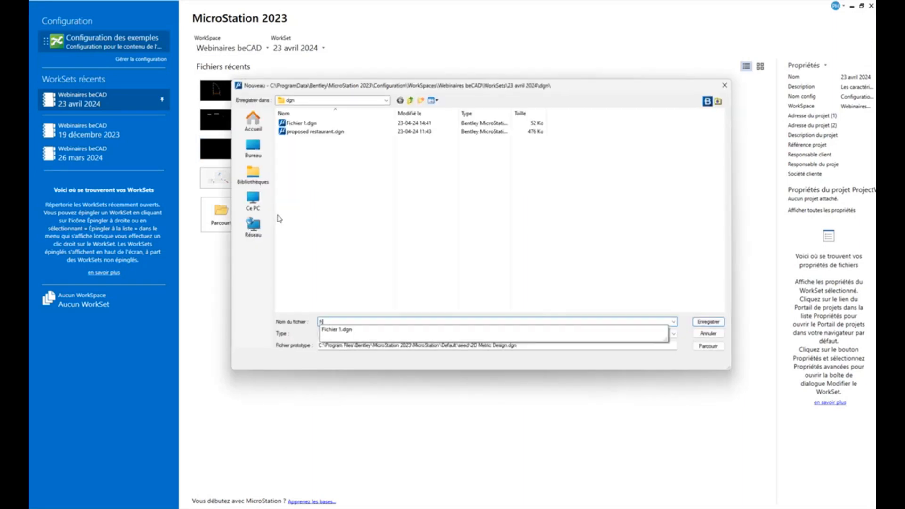
pyautogui.write('chier 2')
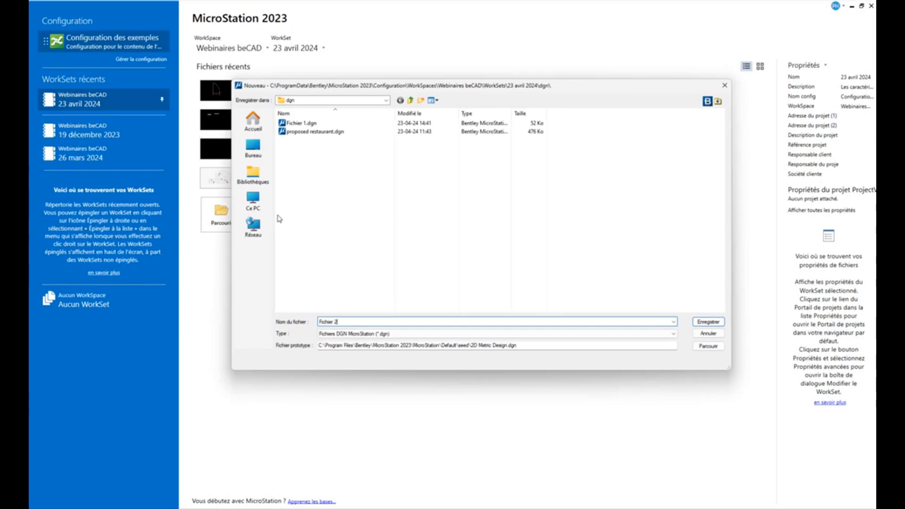
pyautogui.press('Return')
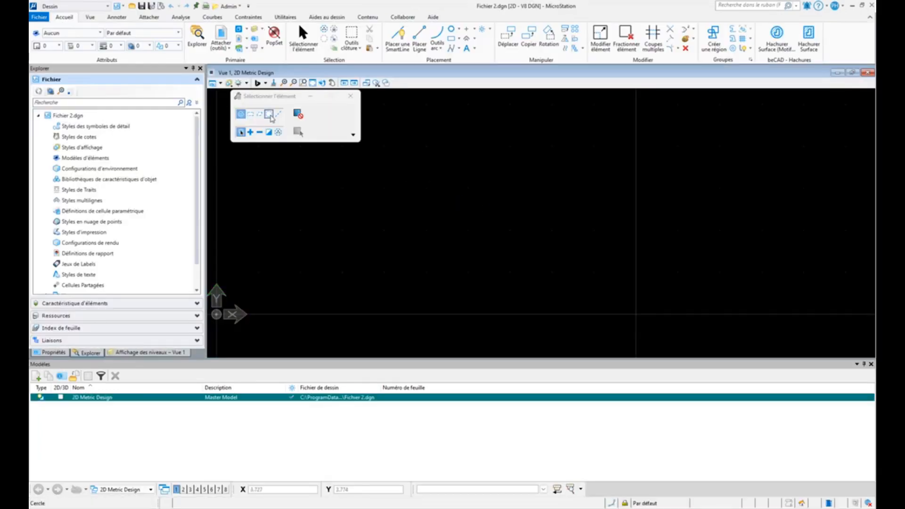
pyautogui.click(301, 30)
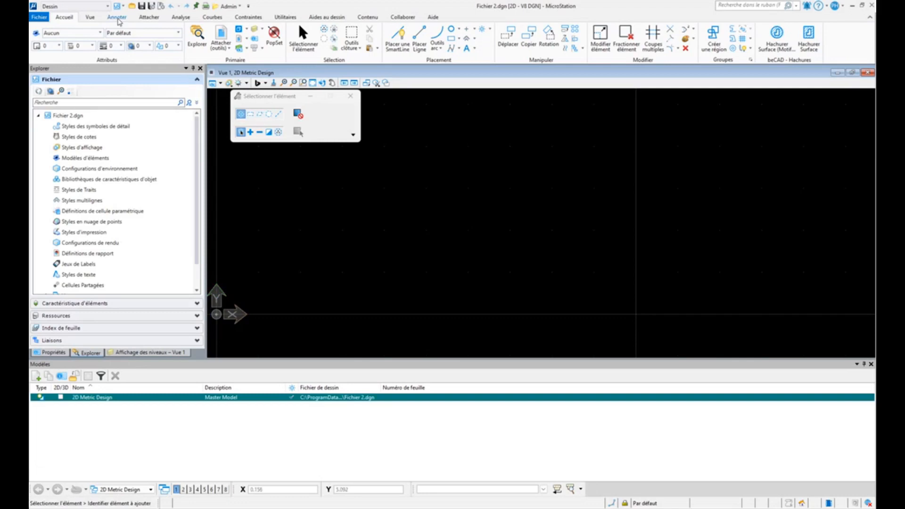
# - Open the cell library and display all available cells in its list
pyautogui.click(117, 17)
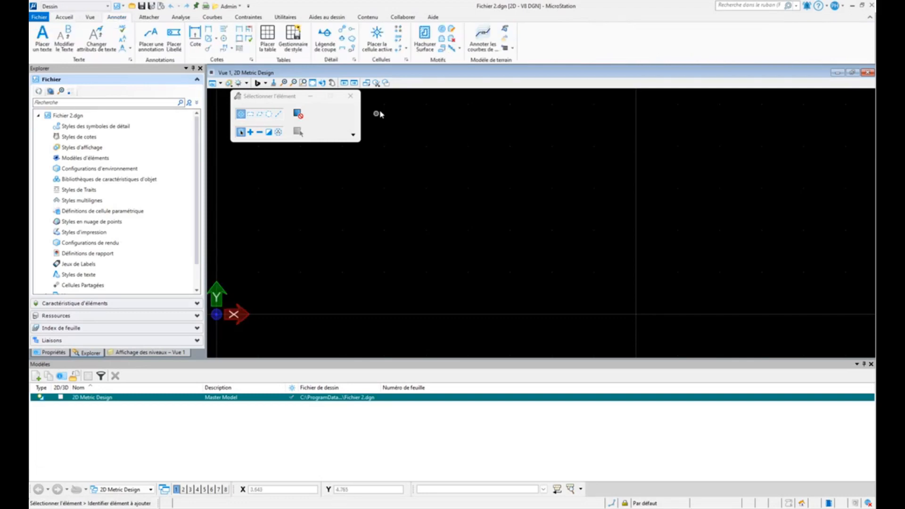
pyautogui.click(407, 60)
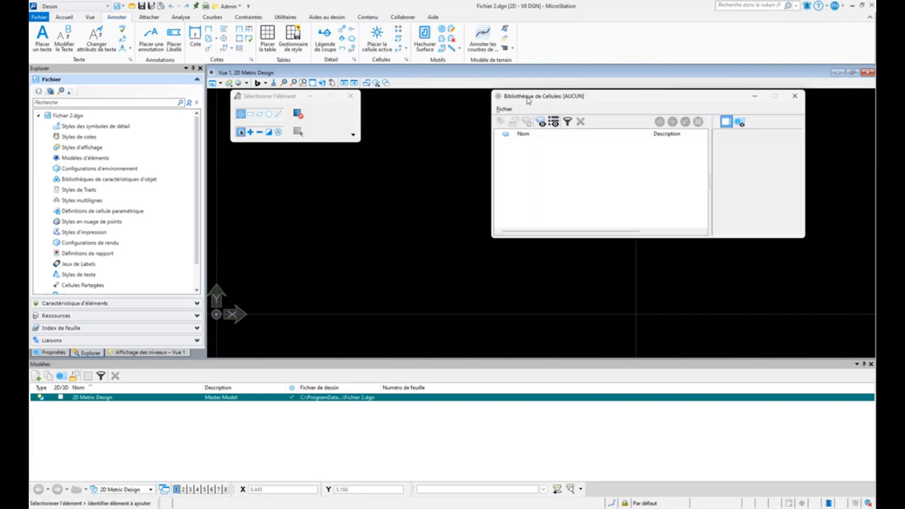
pyautogui.click(555, 123)
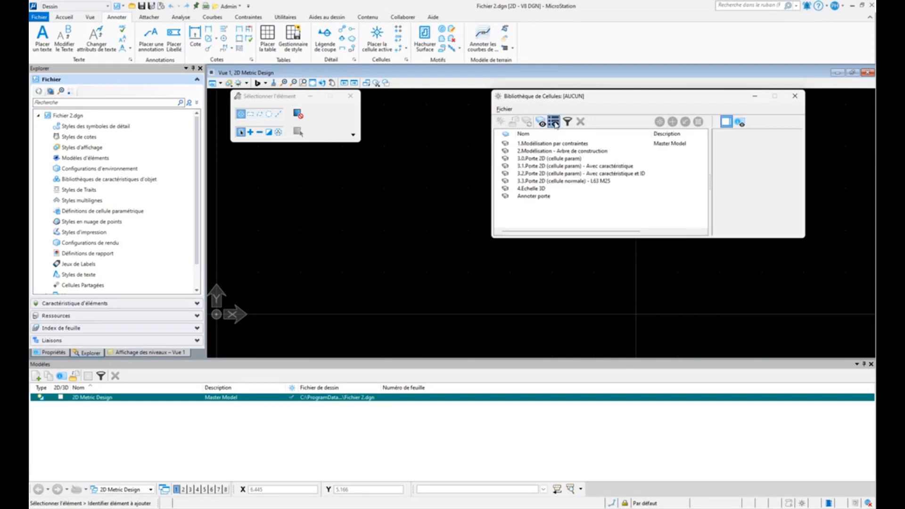
# - Place parametric cell 3.0.Porte 2D (cellule param) in the view with variation Porte 73cm - Mur 30cm and end the placement
pyautogui.click(563, 160)
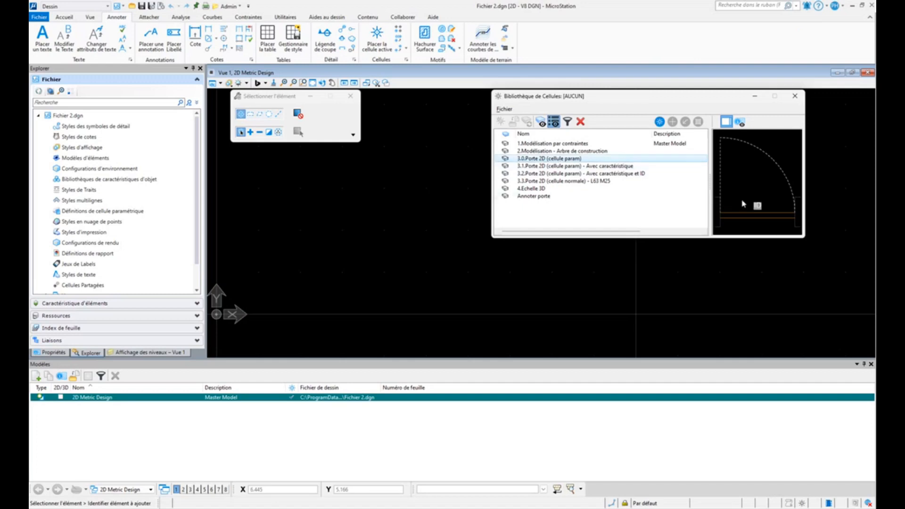
pyautogui.doubleClick(566, 160)
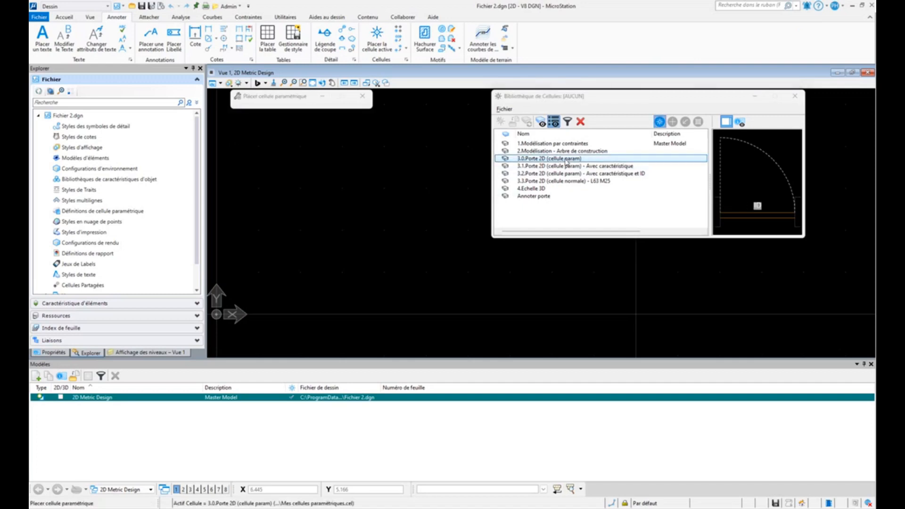
pyautogui.moveTo(559, 99); pyautogui.dragTo(748, 132)
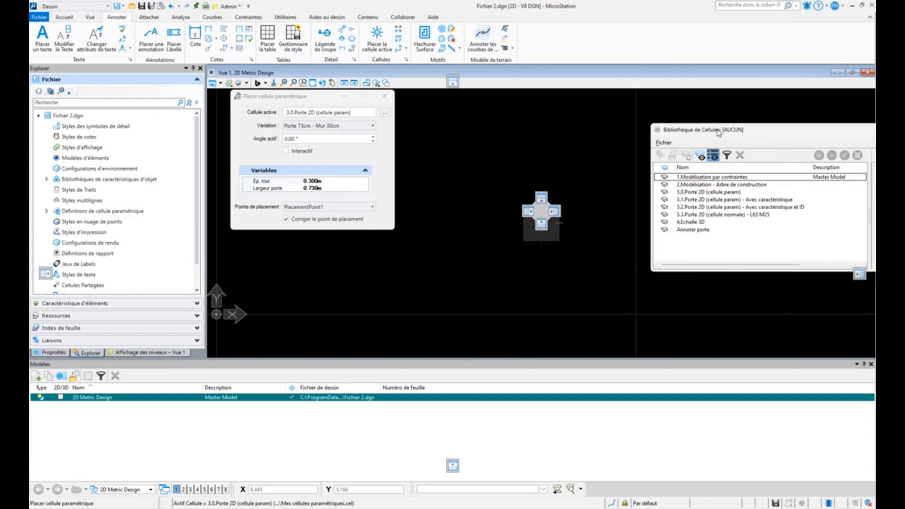
pyautogui.click(435, 191)
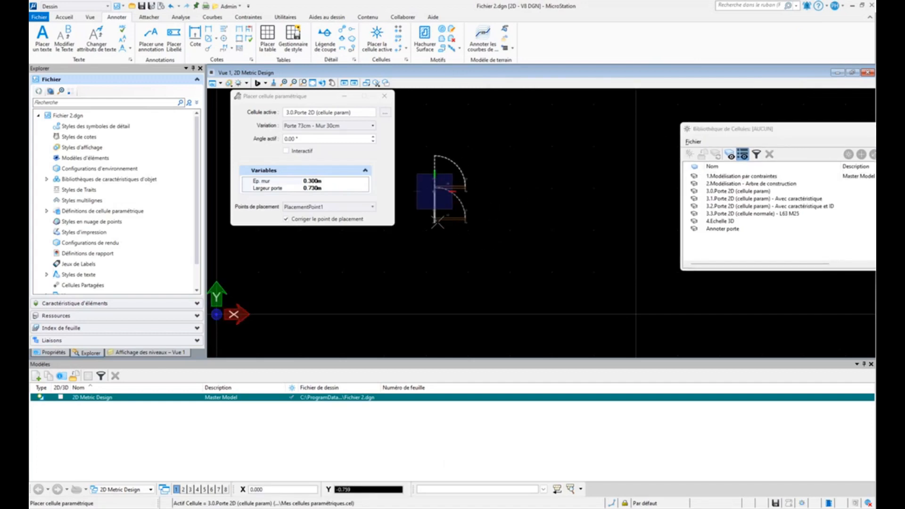
pyautogui.press('Escape')
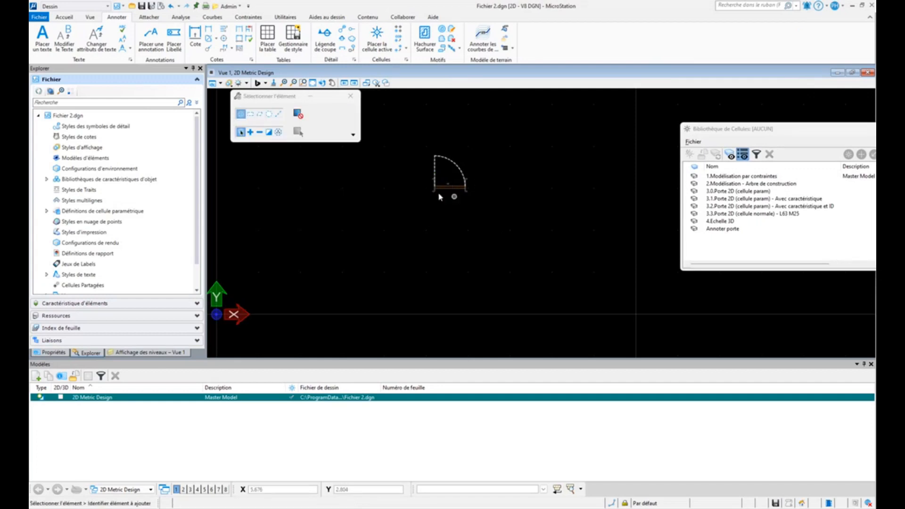
# - Examine the placed door up close, checking its attached Porte items and the ID text above the leaf
pyautogui.scroll(6, 442, 186)
pyautogui.scroll(-6, 442, 186)
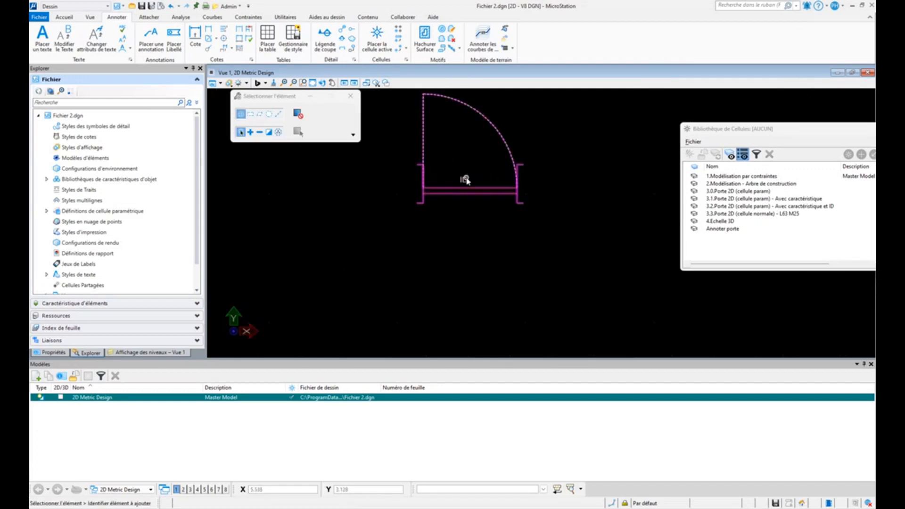
pyautogui.click(467, 180)
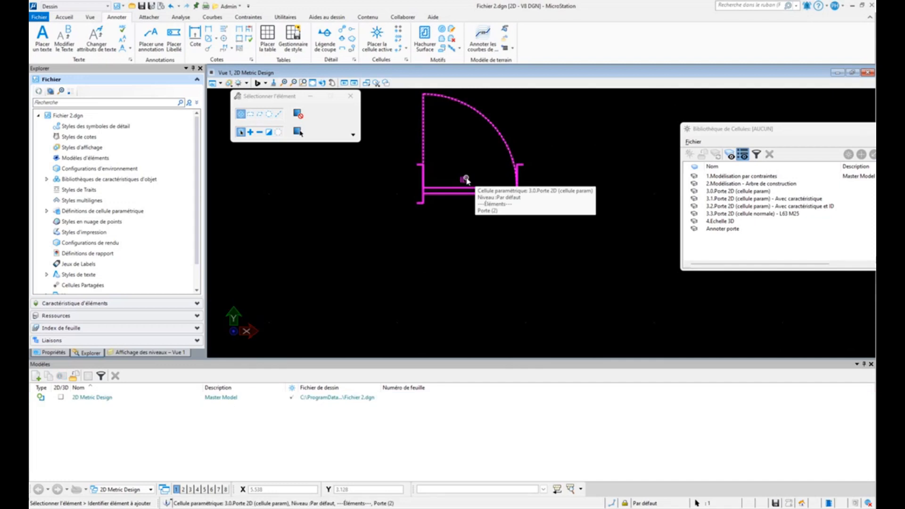
pyautogui.click(450, 249)
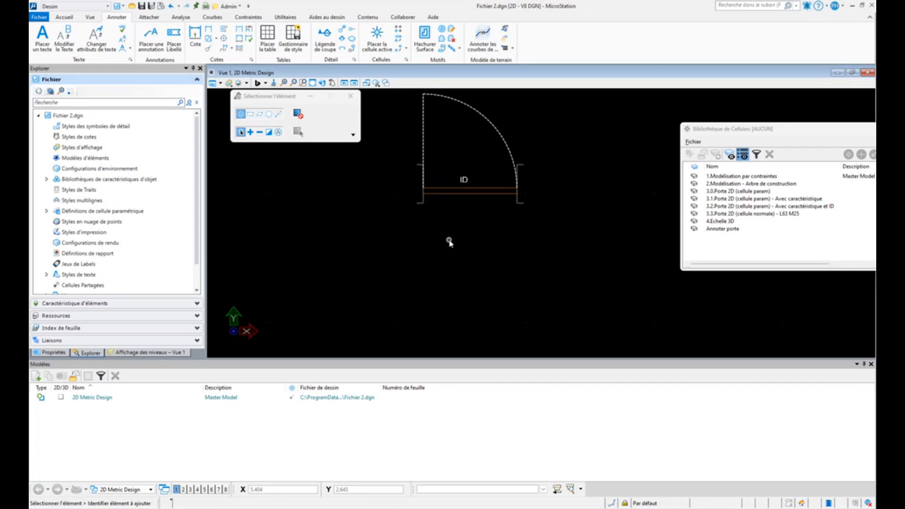
pyautogui.scroll(1, 449, 241)
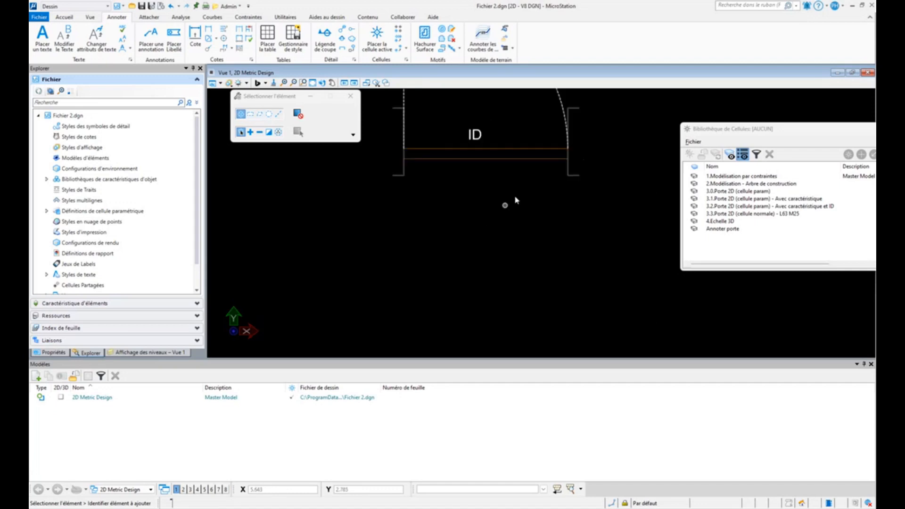
pyautogui.scroll(-1, 415, 292)
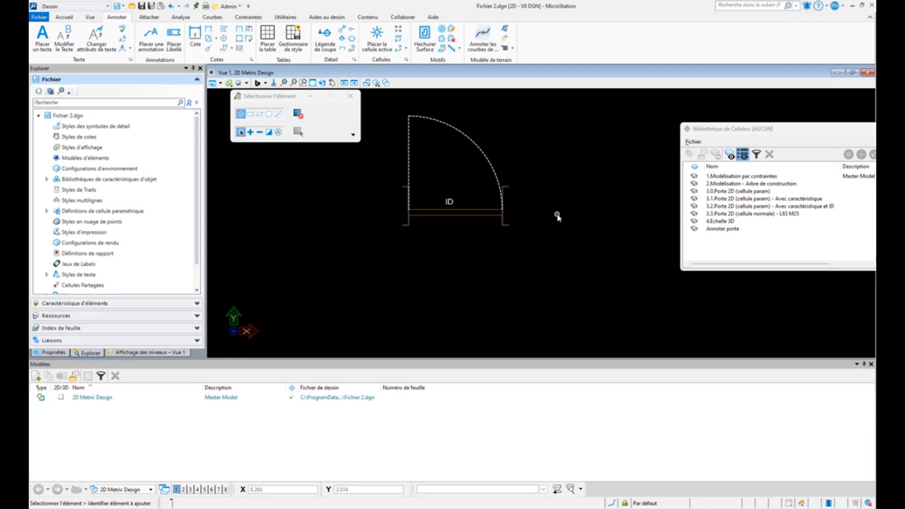
pyautogui.moveTo(429, 258); pyautogui.dragTo(438, 232, button='middle')
pyautogui.scroll(1, 438, 232)
pyautogui.moveTo(476, 165); pyautogui.dragTo(350, 274, button='middle')
pyautogui.scroll(-1, 346, 272)
pyautogui.moveTo(350, 267)
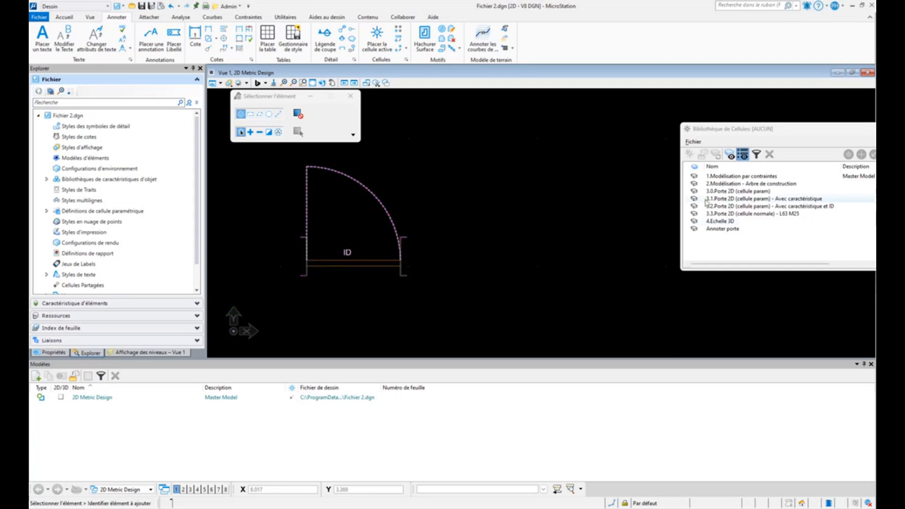
# - Place a second 3.0.Porte 2D (cellule param) cell to the right of the first door and end the placement
pyautogui.doubleClick(729, 191)
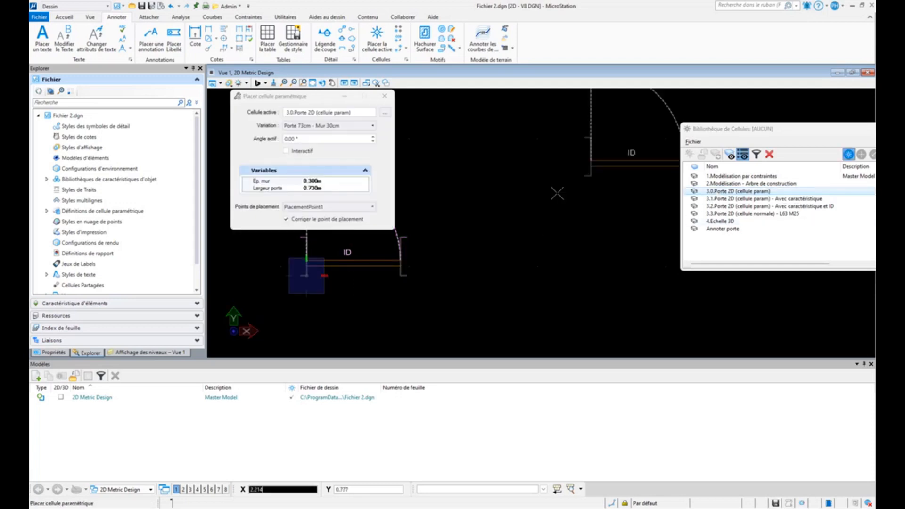
pyautogui.click(456, 238)
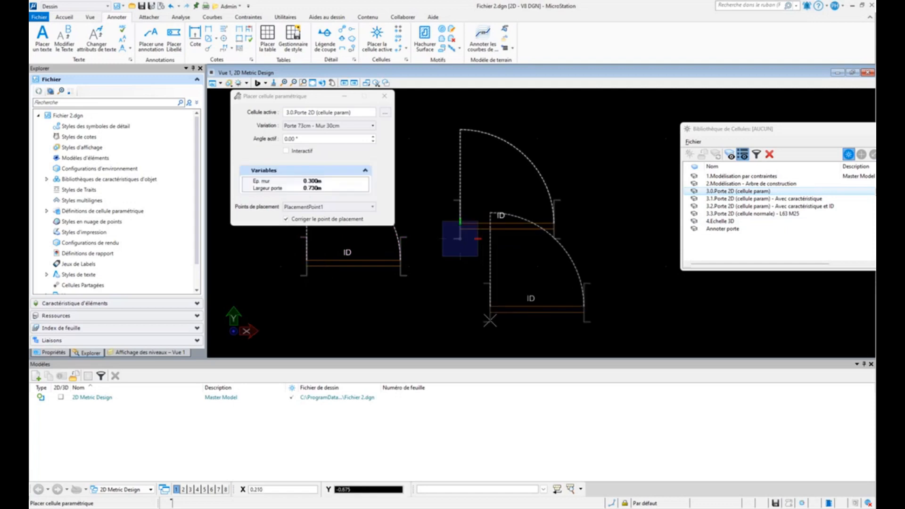
pyautogui.press('Escape')
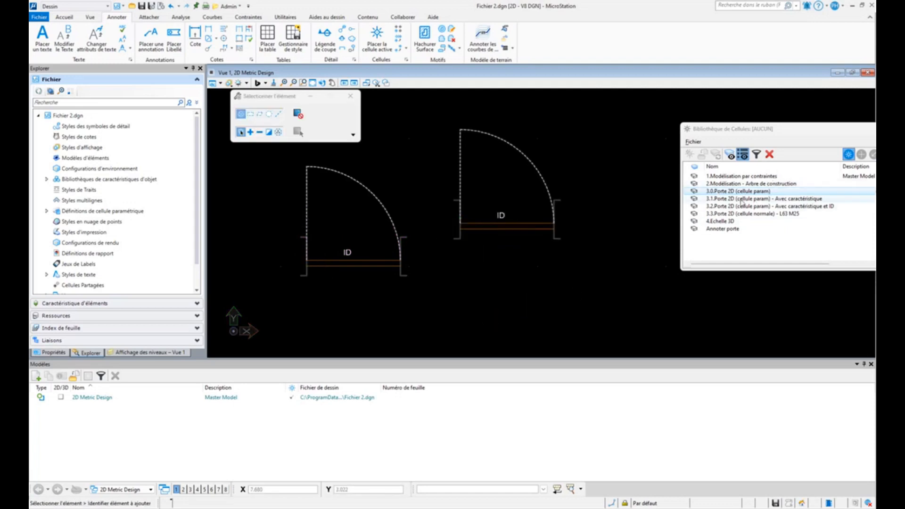
# - Set the annotation scale to 1:25 and place cell 3.3.Porte 2D (cellule normale) - L63 M25 to the right of the second door
pyautogui.moveTo(360, 184)
pyautogui.moveTo(742, 133); pyautogui.dragTo(679, 122)
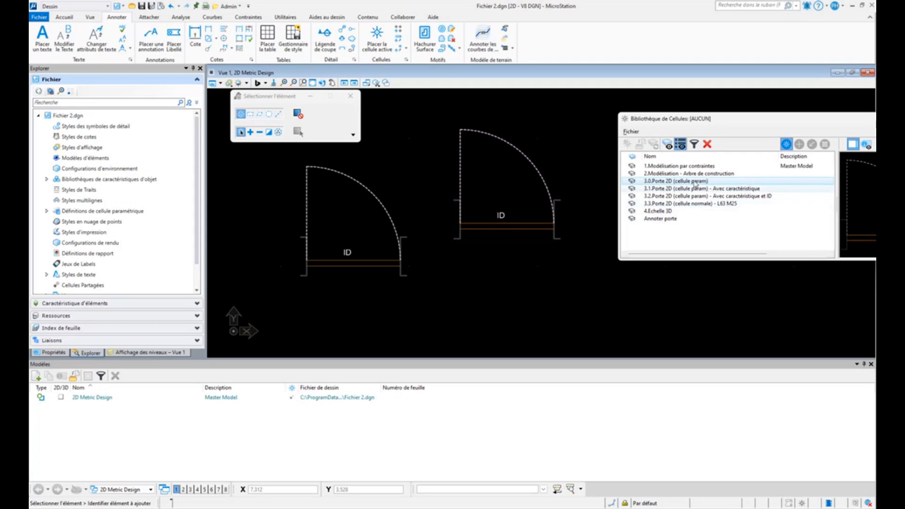
pyautogui.moveTo(719, 122); pyautogui.dragTo(833, 104)
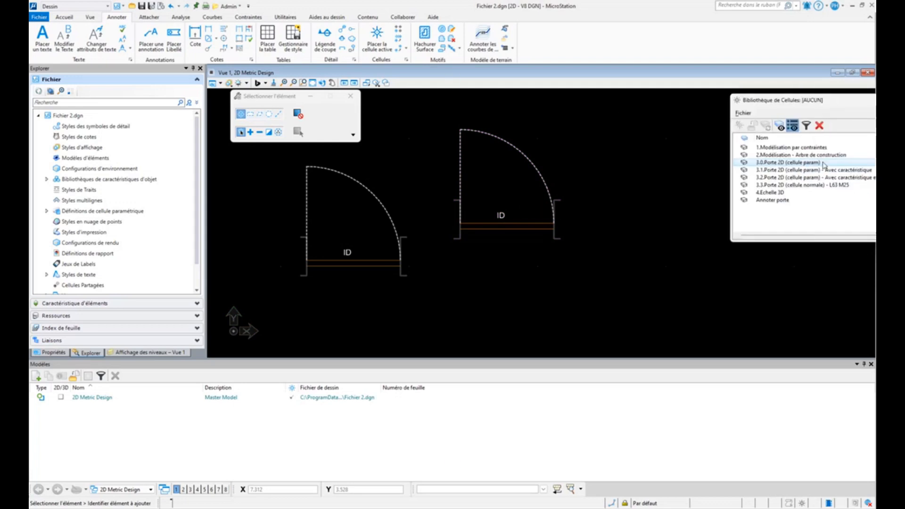
pyautogui.doubleClick(808, 185)
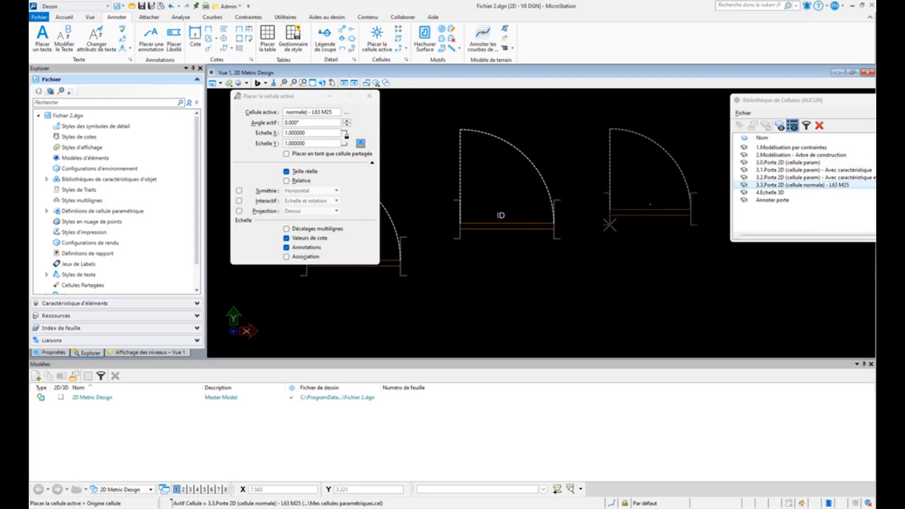
pyautogui.click(285, 17)
pyautogui.click(655, 29)
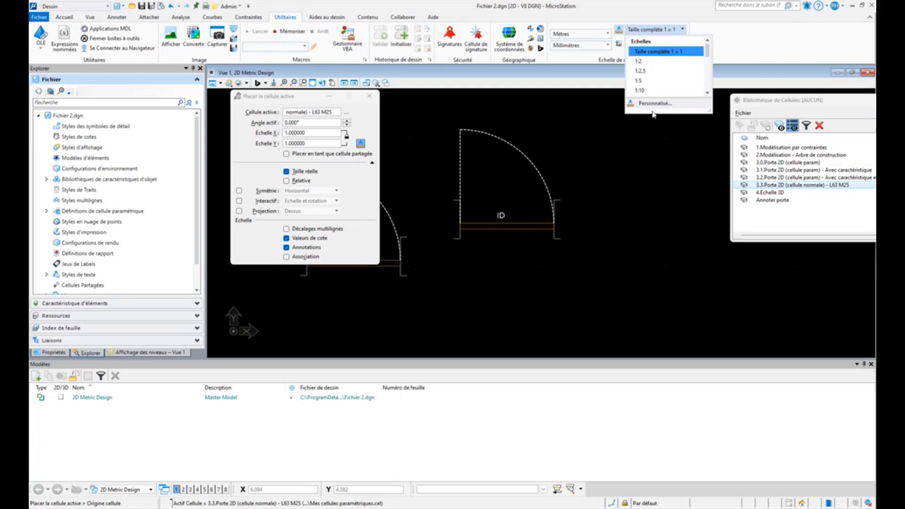
pyautogui.scroll(-2, 653, 80)
pyautogui.click(653, 75)
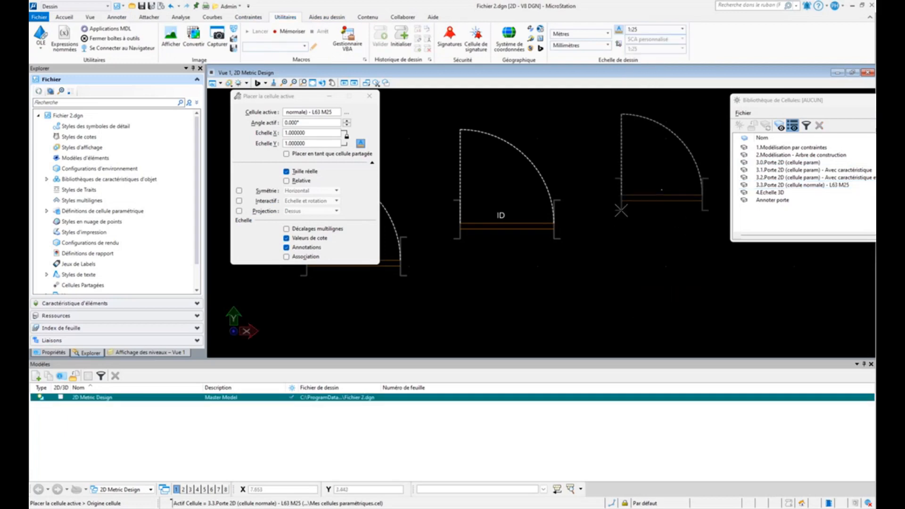
pyautogui.click(621, 225)
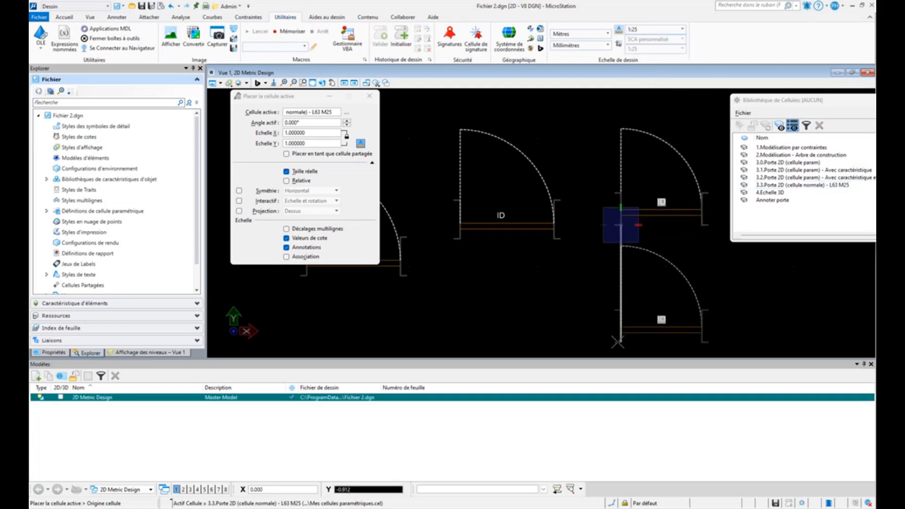
pyautogui.press('Escape')
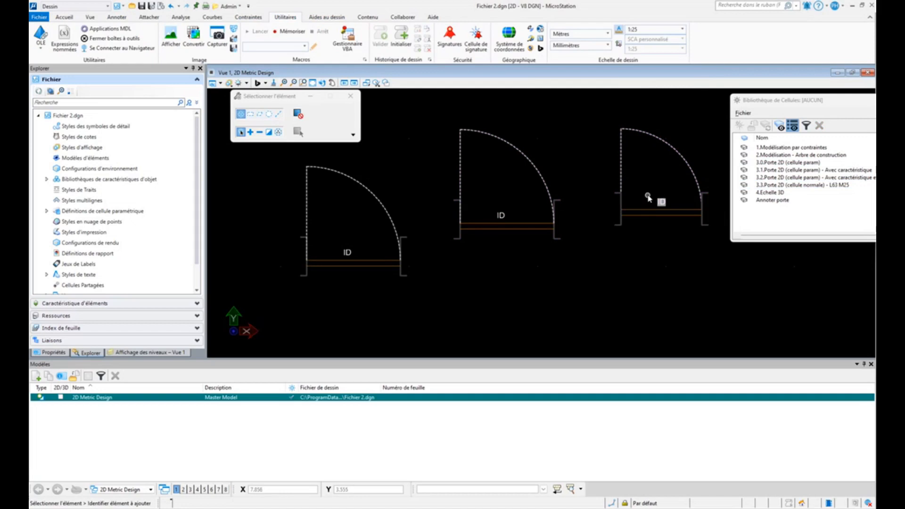
# - Open the Porte item's Identifiant value for editing in the properties of the rightmost door
pyautogui.click(661, 144)
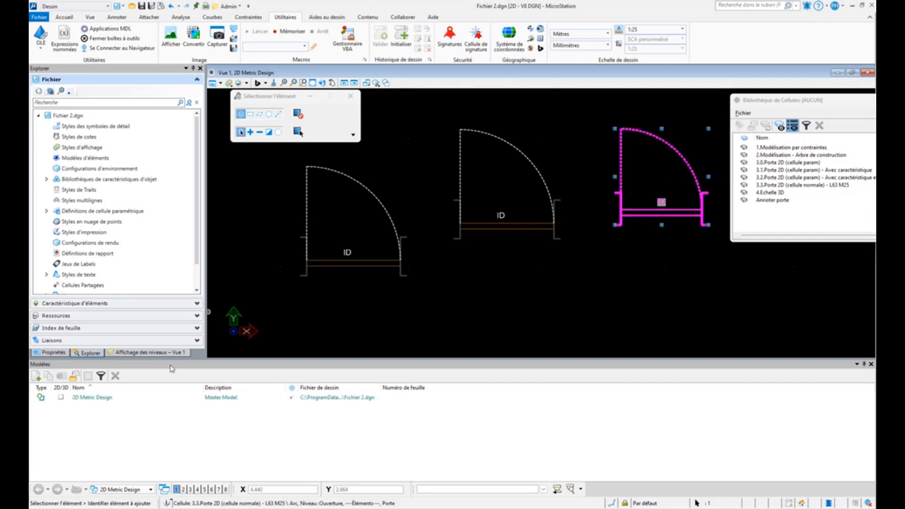
pyautogui.click(63, 353)
pyautogui.click(116, 307)
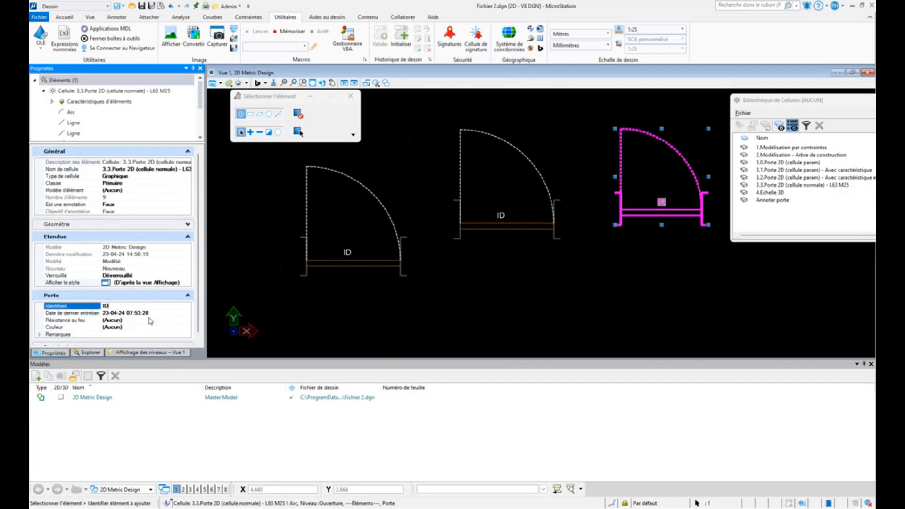
# - Set the identifier of the selected 3.3.Porte 2D normal-cell door to ID1234
pyautogui.write('1234')
pyautogui.press('Return')
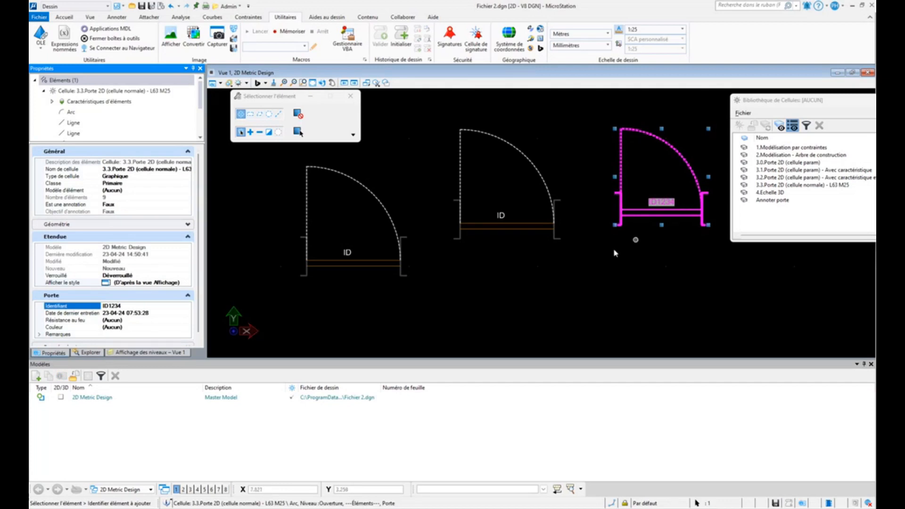
# - Append 4567 to the Identifiant property of the middle parametric door
pyautogui.click(507, 216)
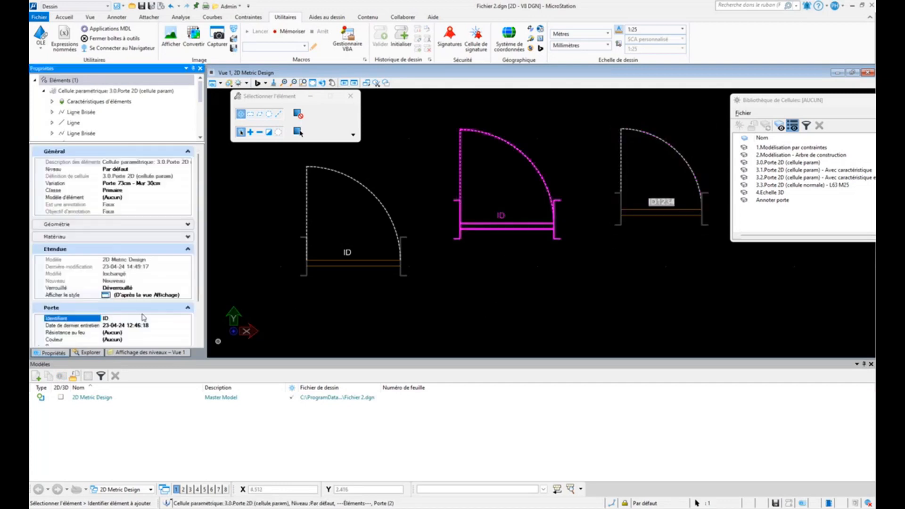
pyautogui.click(58, 319)
pyautogui.click(111, 319)
pyautogui.write('4567')
pyautogui.press('Return')
pyautogui.click(514, 246)
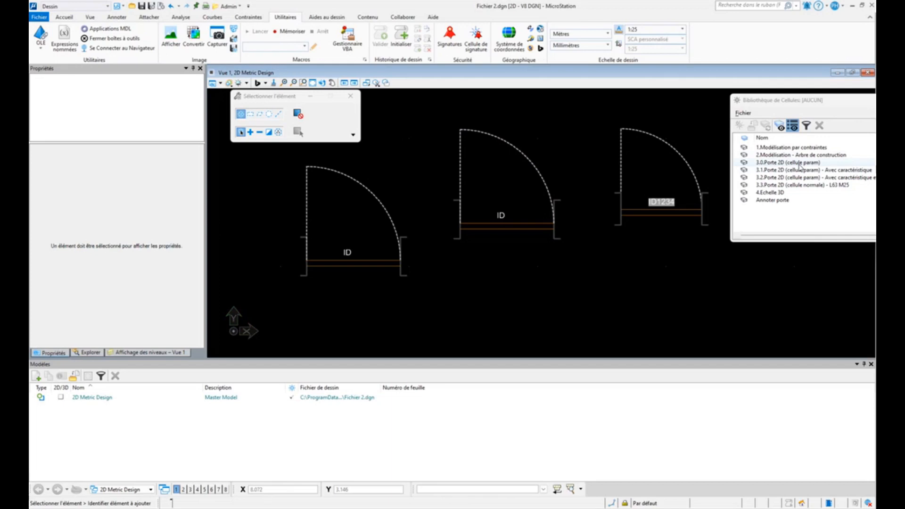
# - Uncover the drawing by moving the cell library window, and delete the two parametric door cells
pyautogui.moveTo(801, 101); pyautogui.dragTo(620, 102)
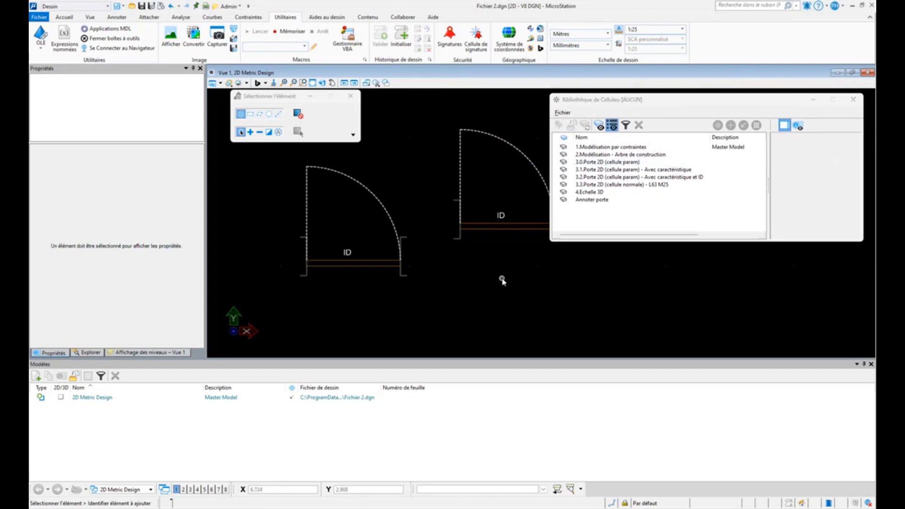
pyautogui.moveTo(508, 282); pyautogui.dragTo(349, 208)
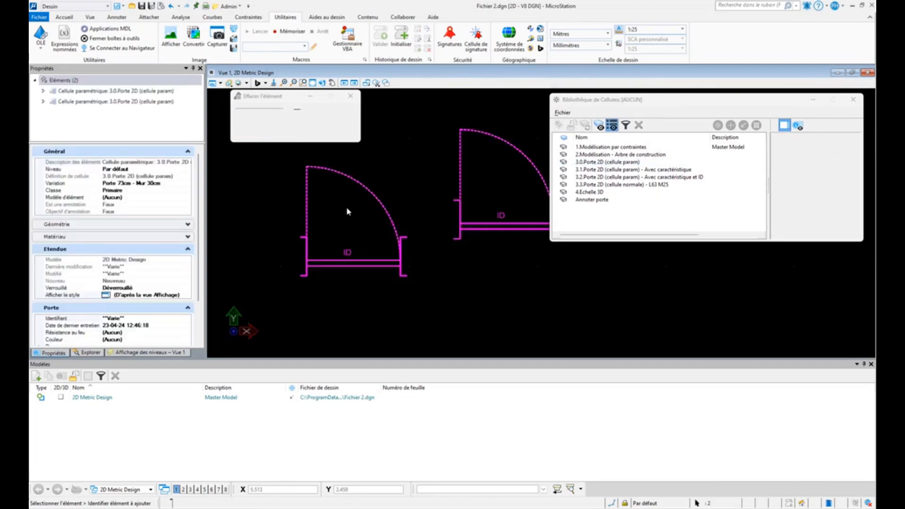
pyautogui.press('Delete')
# - Open the 3.0.Porte 2D (cellule param) cell definition for modification and examine its ID text's properties
pyautogui.rightClick(623, 160)
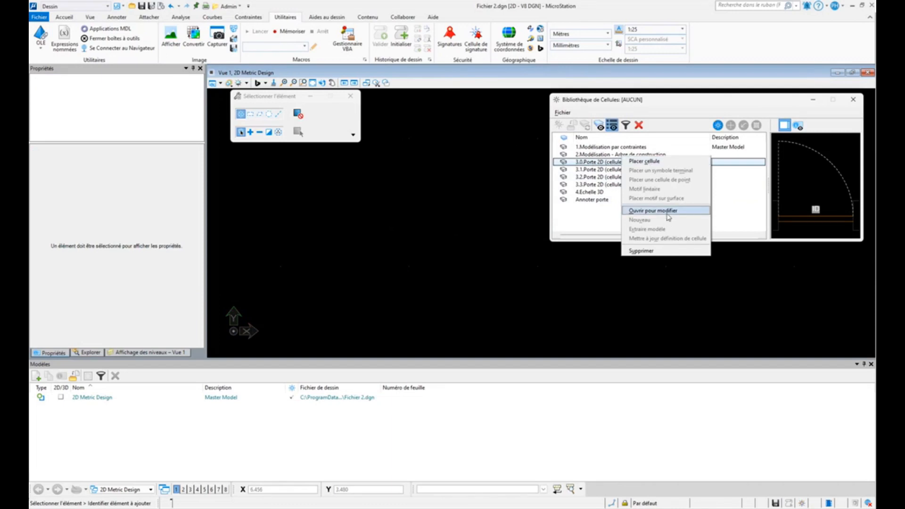
pyautogui.click(667, 212)
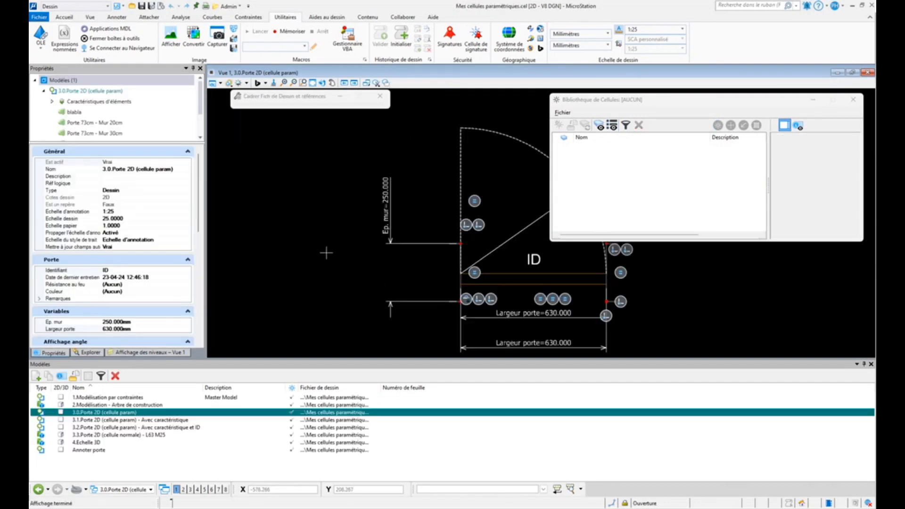
pyautogui.scroll(-2, 328, 253)
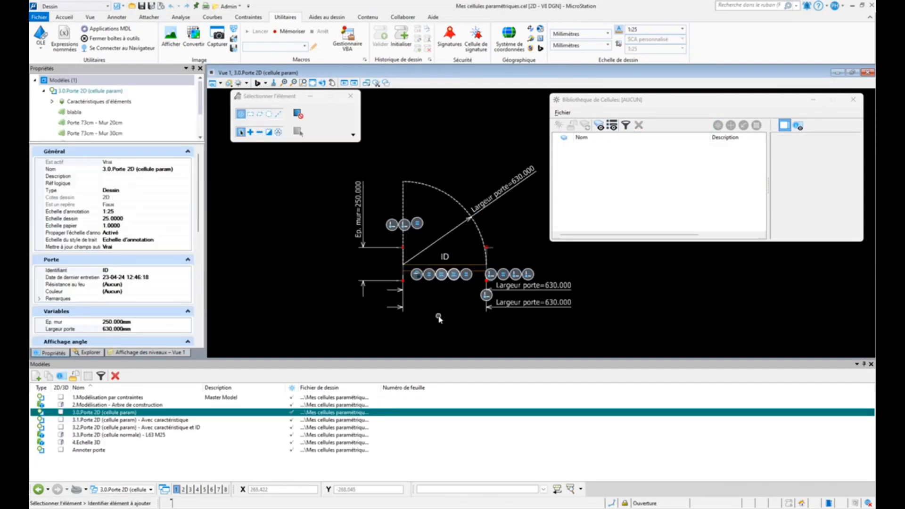
pyautogui.click(444, 256)
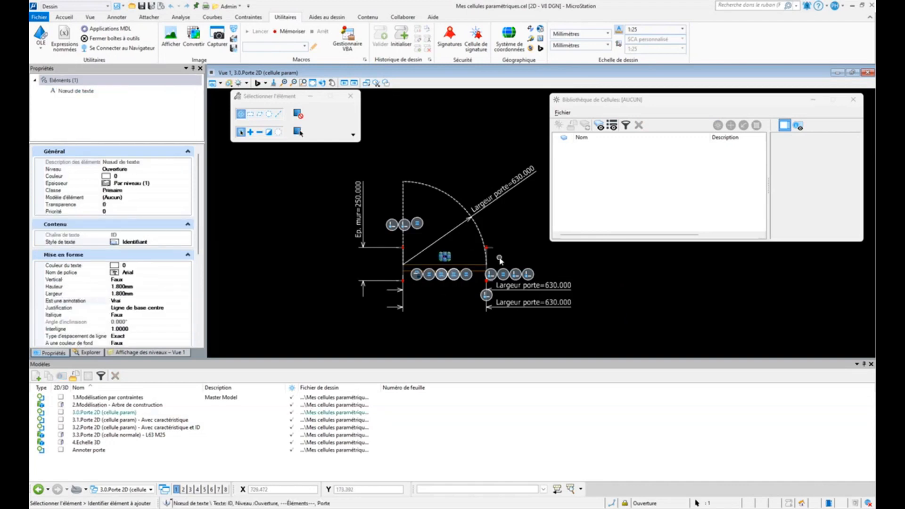
pyautogui.click(500, 259)
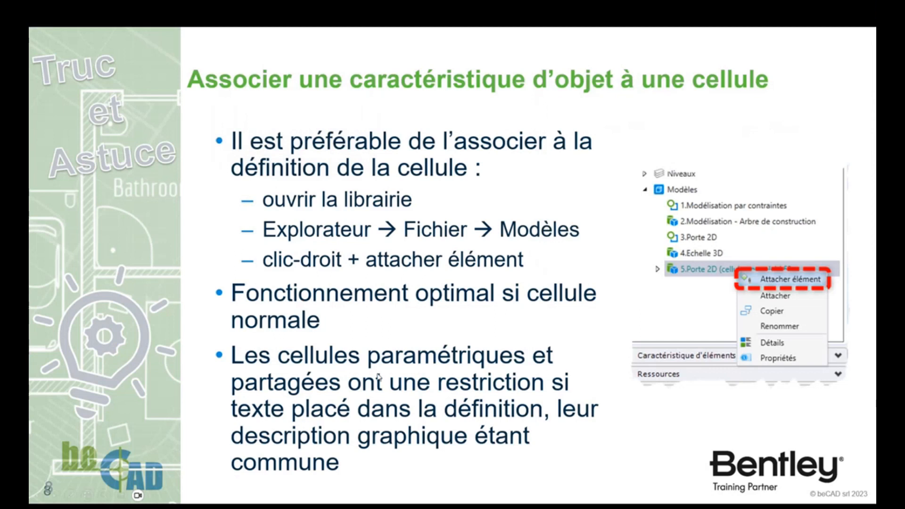
# - Switch to a new MicroStation session and create a drawing file named Fichier 3
pyautogui.press('super')
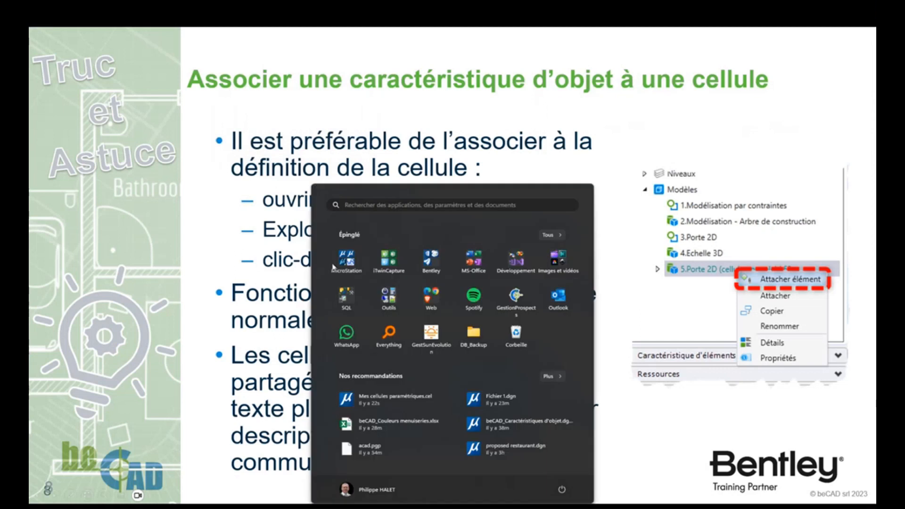
pyautogui.click(347, 259)
pyautogui.click(389, 323)
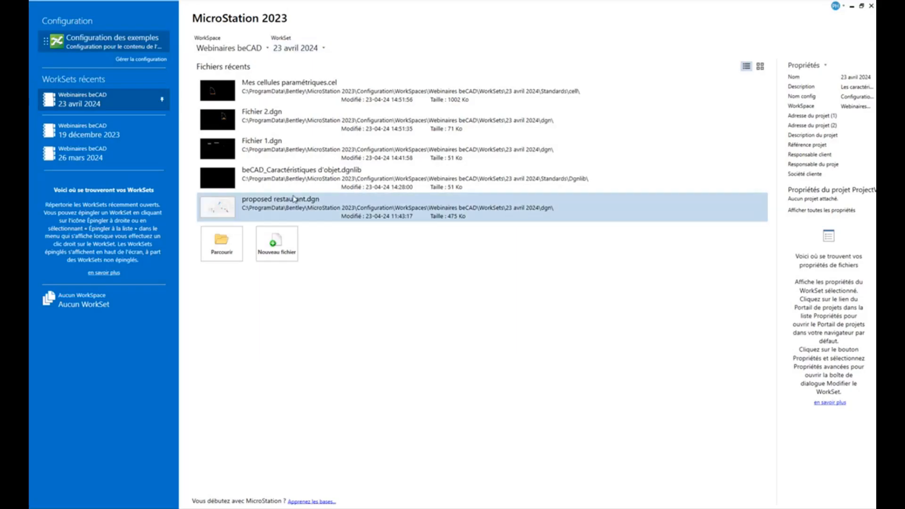
pyautogui.click(283, 243)
pyautogui.write('Fichier 3')
pyautogui.press('Return')
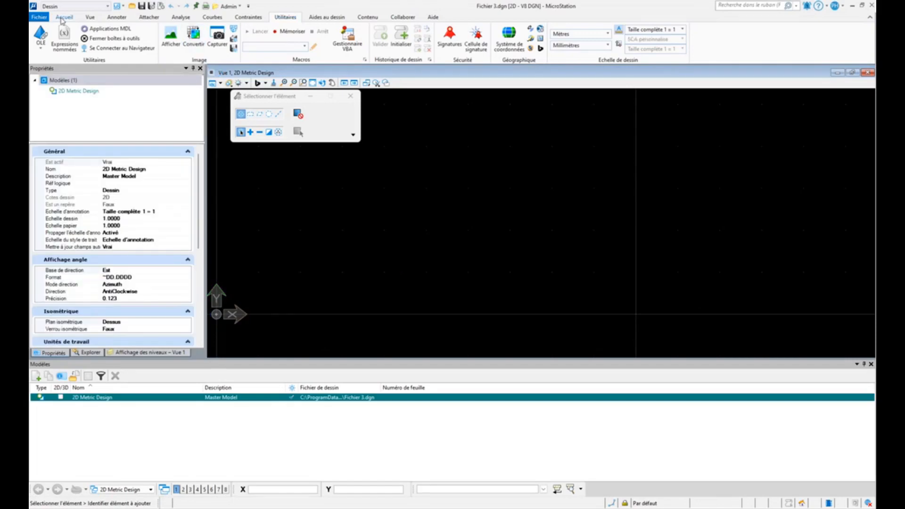
# - Place one 3.0.Porte 2D (cellule param) cell from the library, using the Porte 73cm - Mur 30cm variation
pyautogui.click(112, 17)
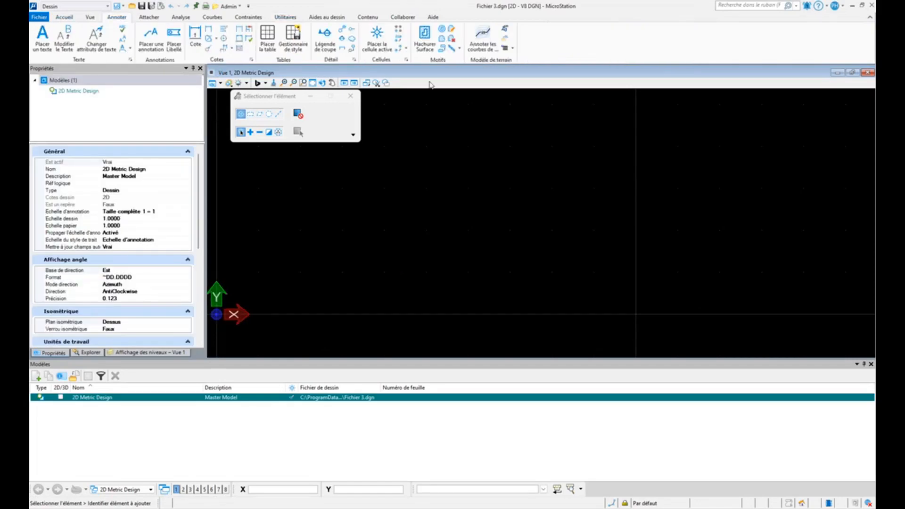
pyautogui.click(377, 41)
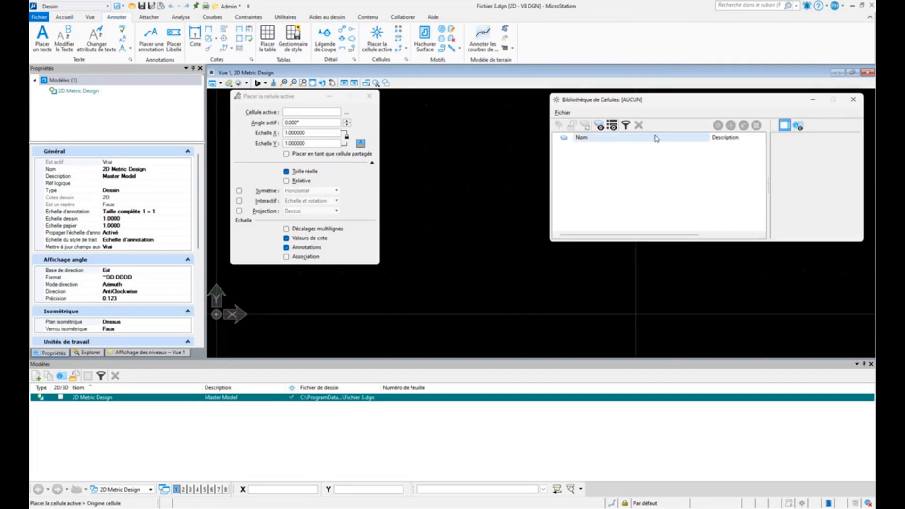
pyautogui.click(612, 125)
pyautogui.doubleClick(613, 161)
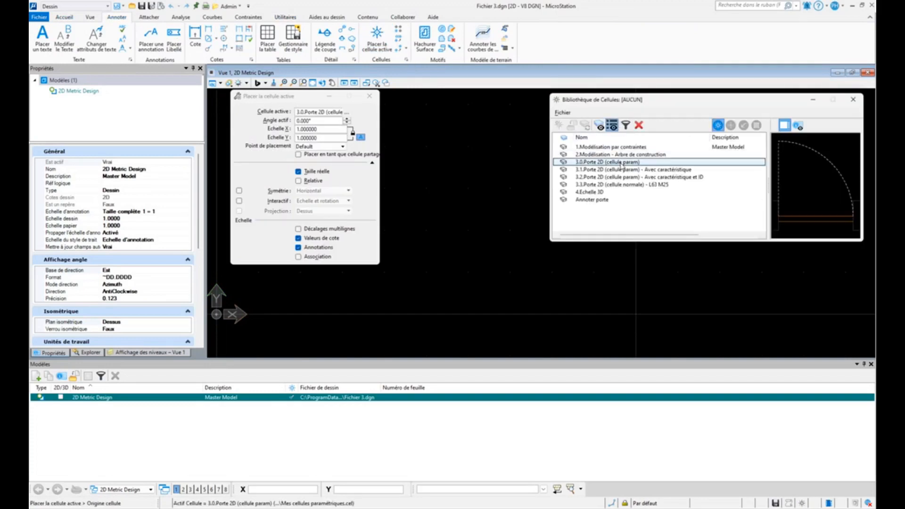
pyautogui.scroll(2, 433, 233)
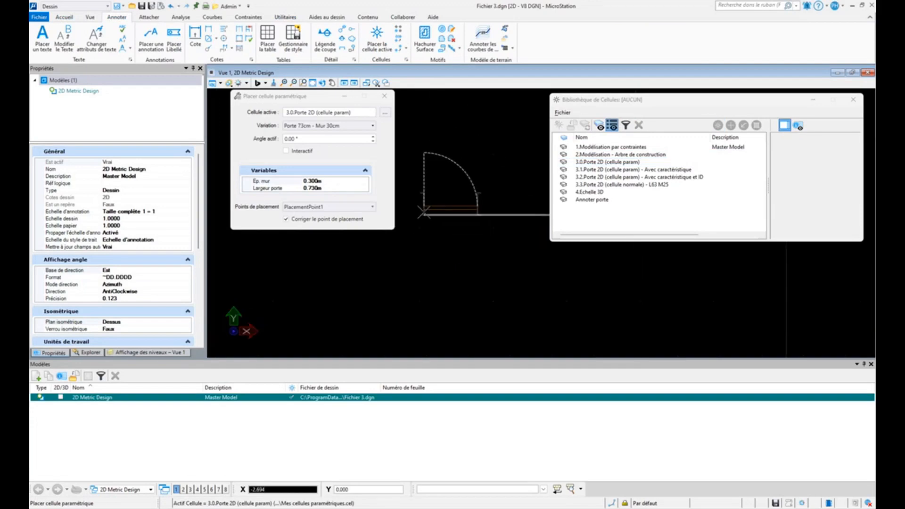
pyautogui.click(425, 211)
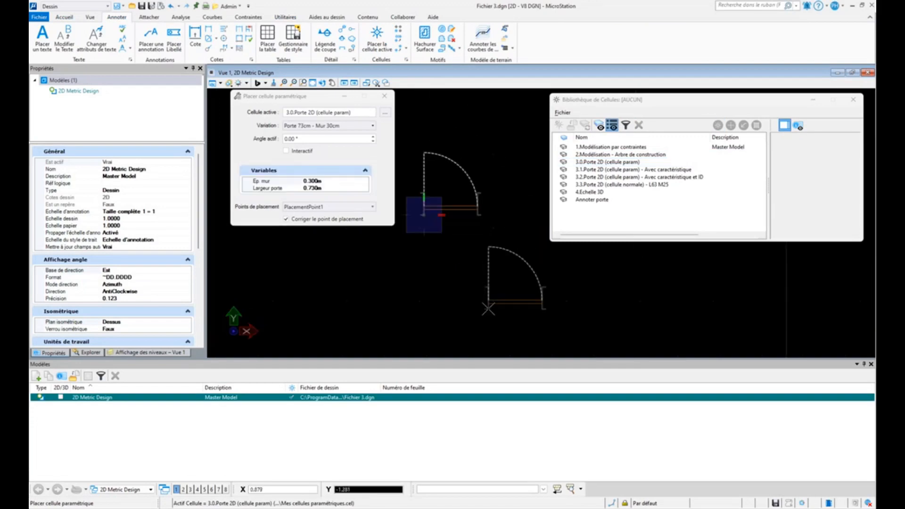
pyautogui.press('Escape')
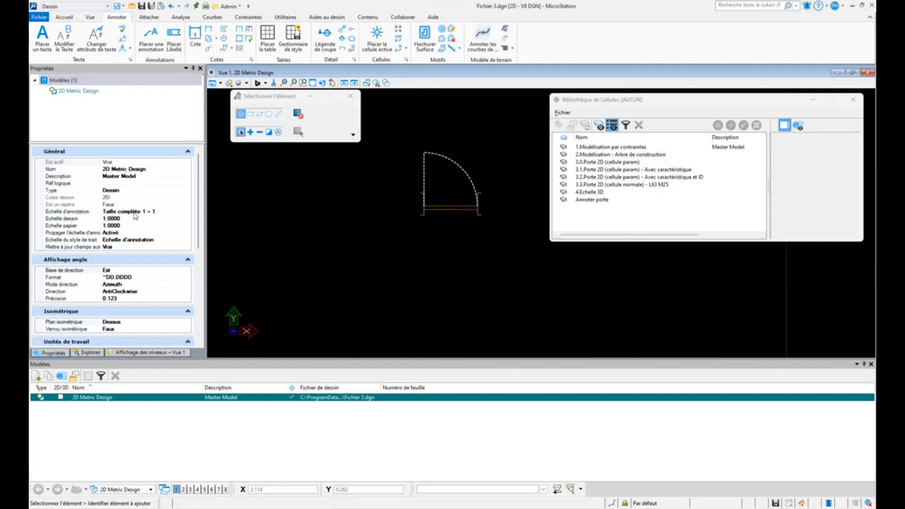
# - Set the placed door's identifier to ID4789
pyautogui.click(419, 218)
pyautogui.scroll(-5, 139, 283)
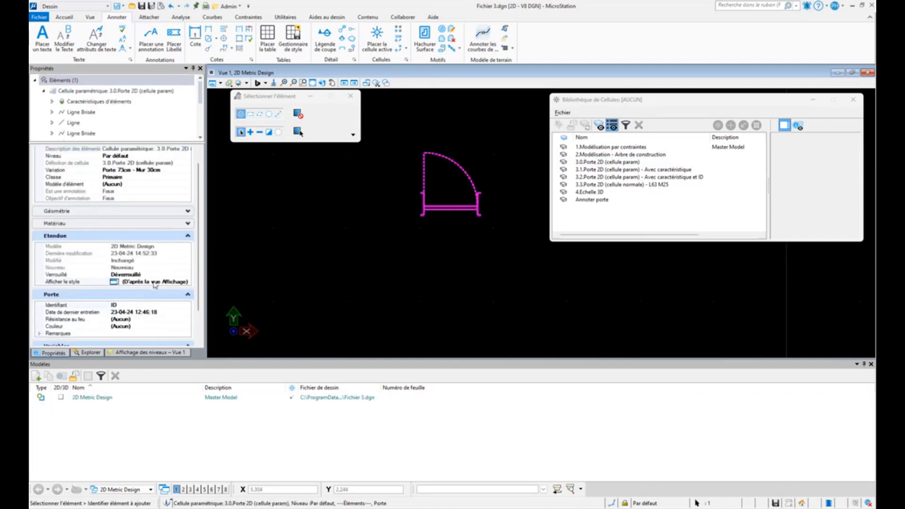
pyautogui.click(131, 268)
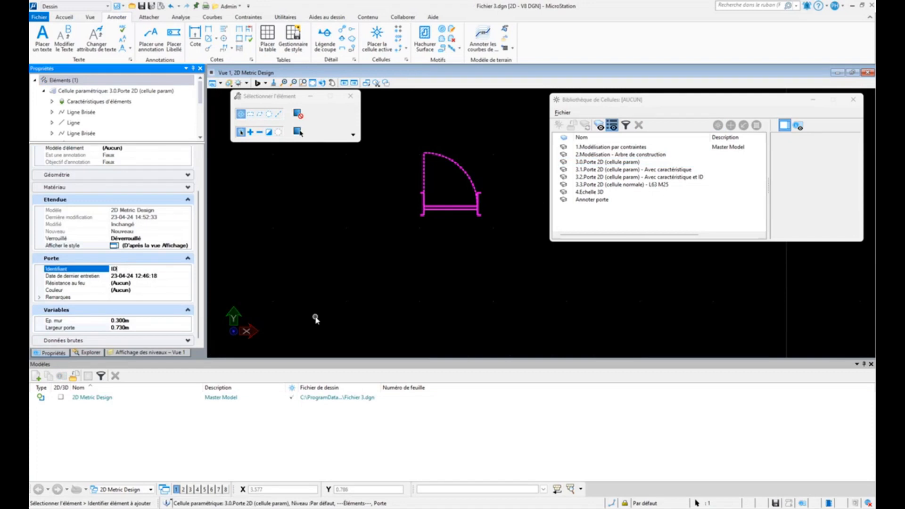
pyautogui.write('4789')
pyautogui.press('Return')
# - Set the door's fire resistance to 45 and its colour to 1007 JAUNE NARCISSE
pyautogui.click(154, 283)
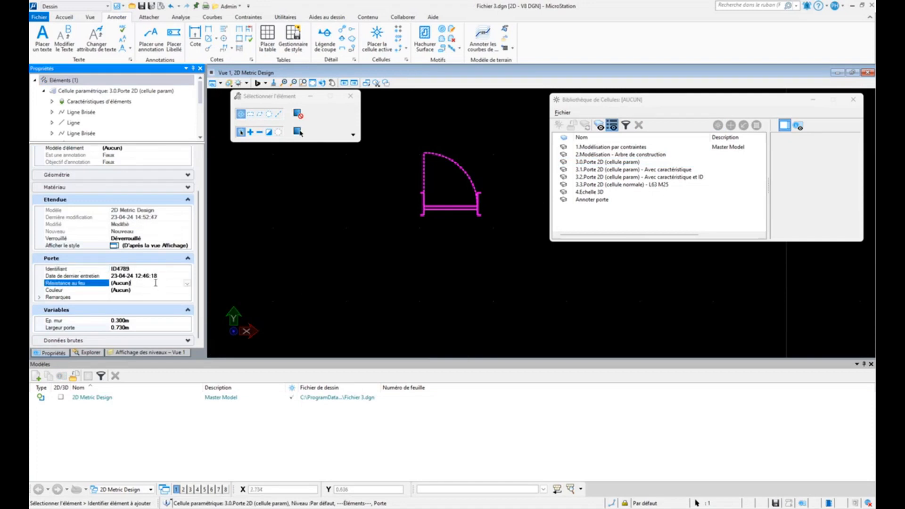
pyautogui.click(187, 283)
pyautogui.click(119, 329)
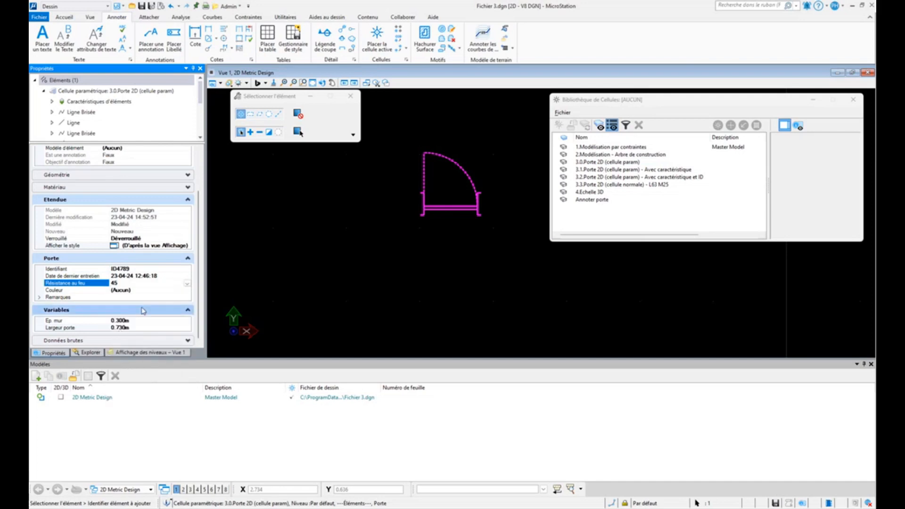
pyautogui.click(147, 291)
pyautogui.click(187, 290)
pyautogui.click(141, 393)
pyautogui.click(435, 288)
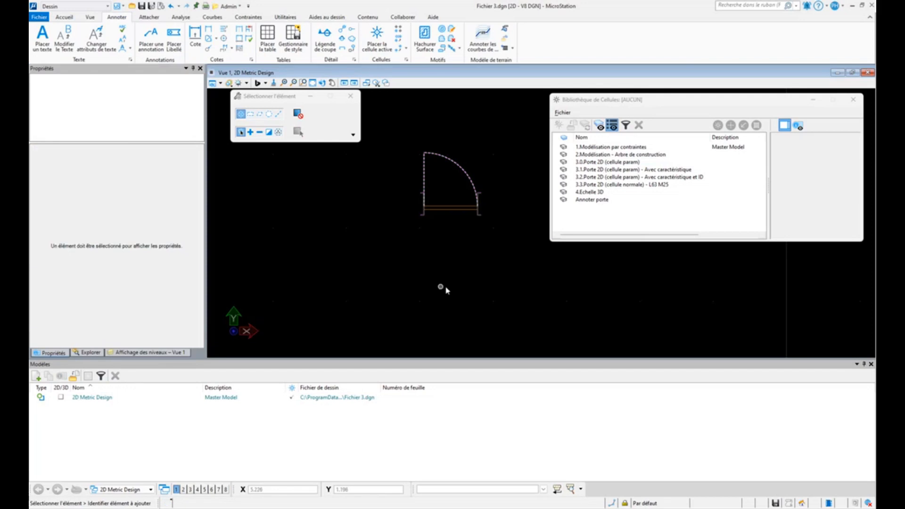
# - Close the cell library and change the door's variation to Porte 93cm - Mur 30cm
pyautogui.click(853, 100)
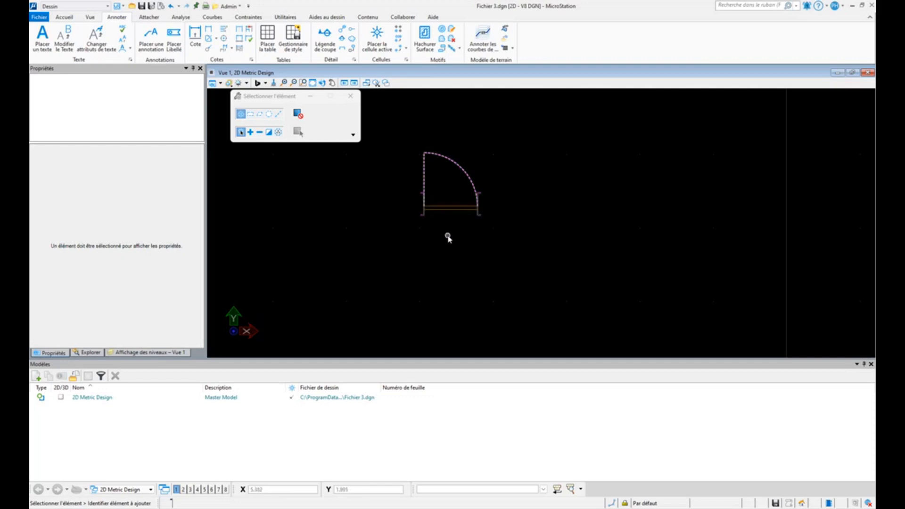
pyautogui.click(450, 209)
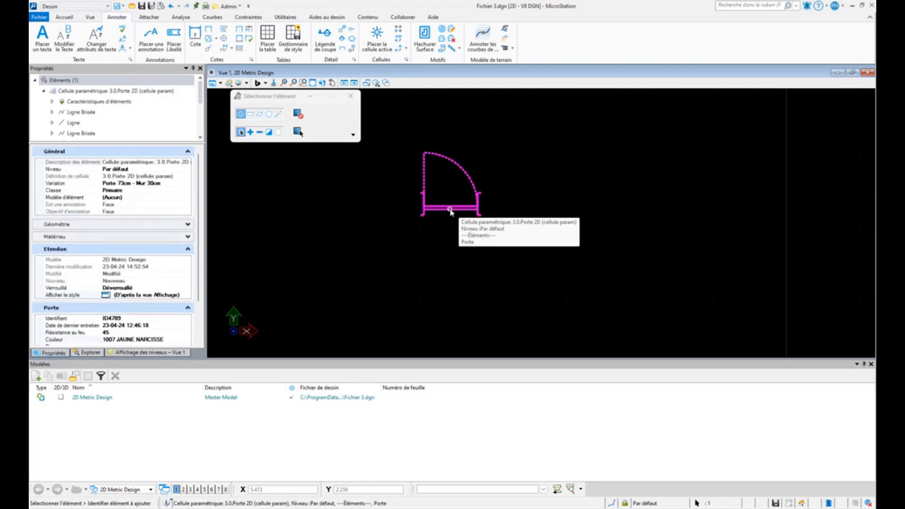
pyautogui.click(190, 187)
pyautogui.click(188, 185)
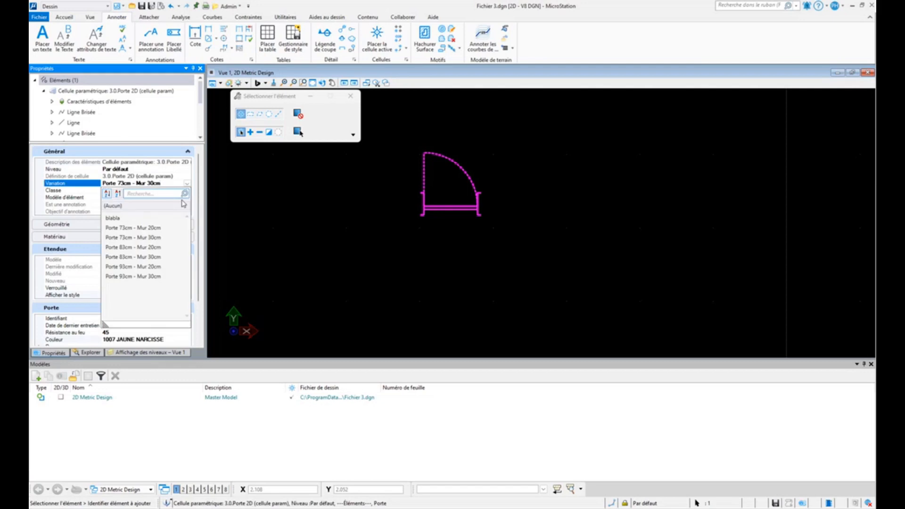
pyautogui.click(161, 277)
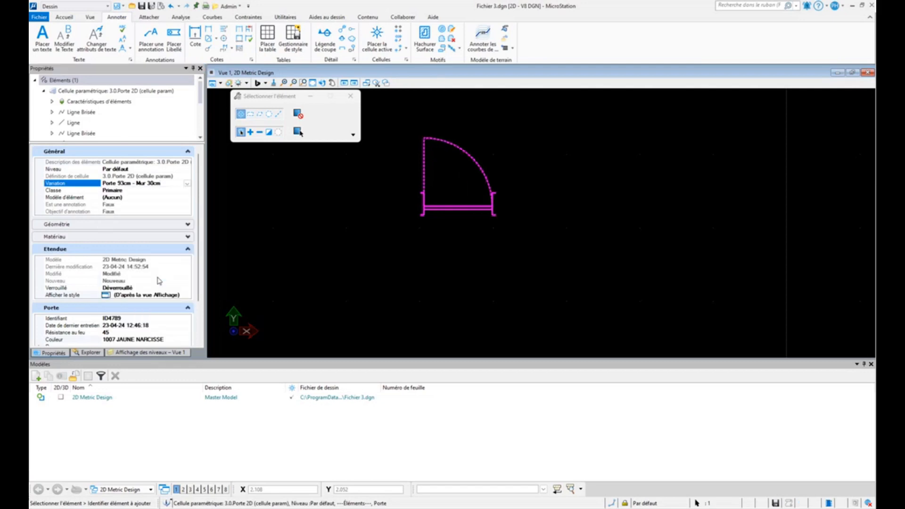
# - Change the door's variation to Porte 93cm - Mur 20cm and deselect the door
pyautogui.click(188, 183)
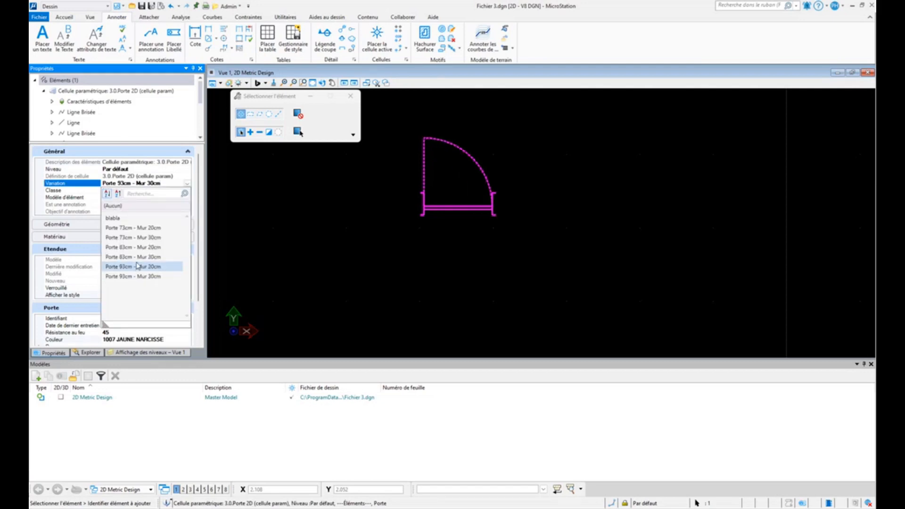
pyautogui.click(153, 267)
pyautogui.click(259, 263)
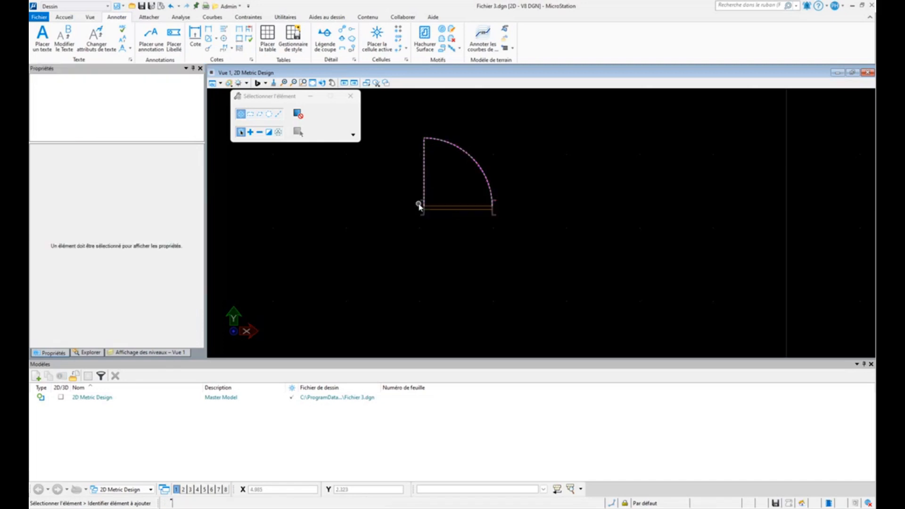
# - Configure the Place Label tool to create a label with a leader, associated with the labelled element
pyautogui.click(175, 47)
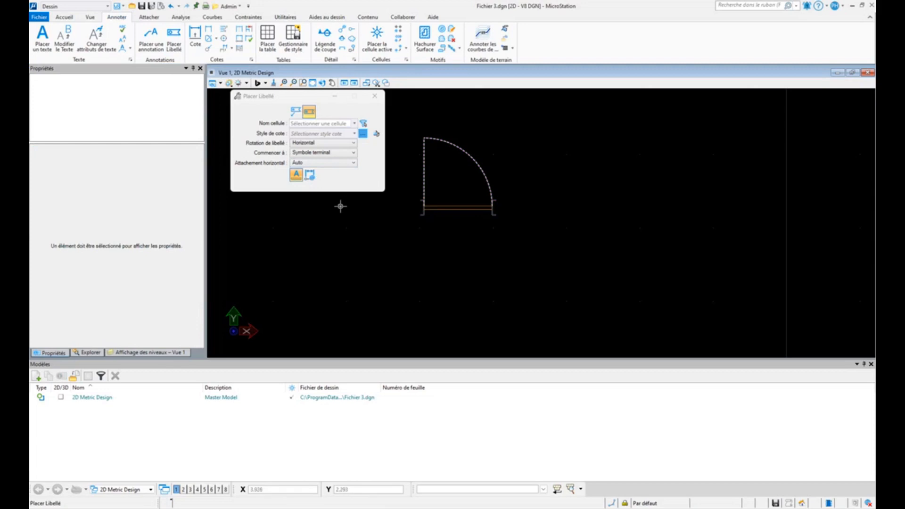
pyautogui.click(310, 175)
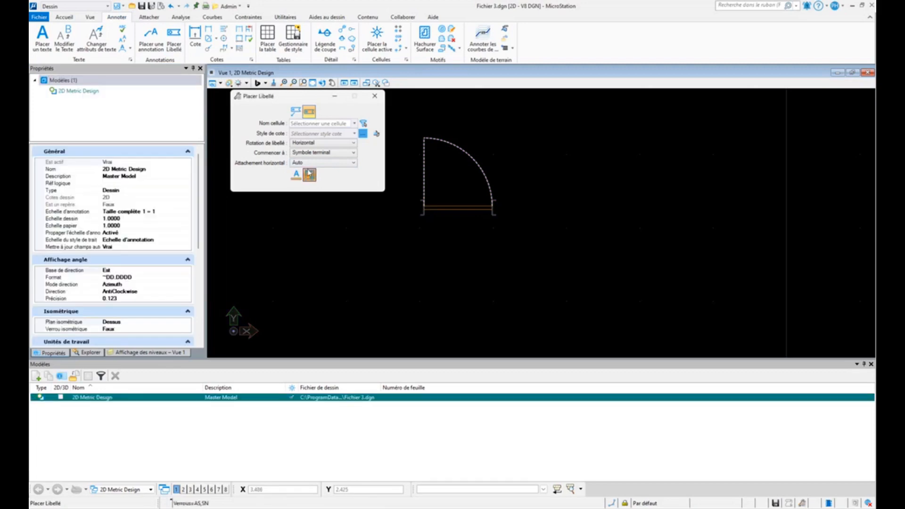
pyautogui.click(295, 113)
pyautogui.click(309, 176)
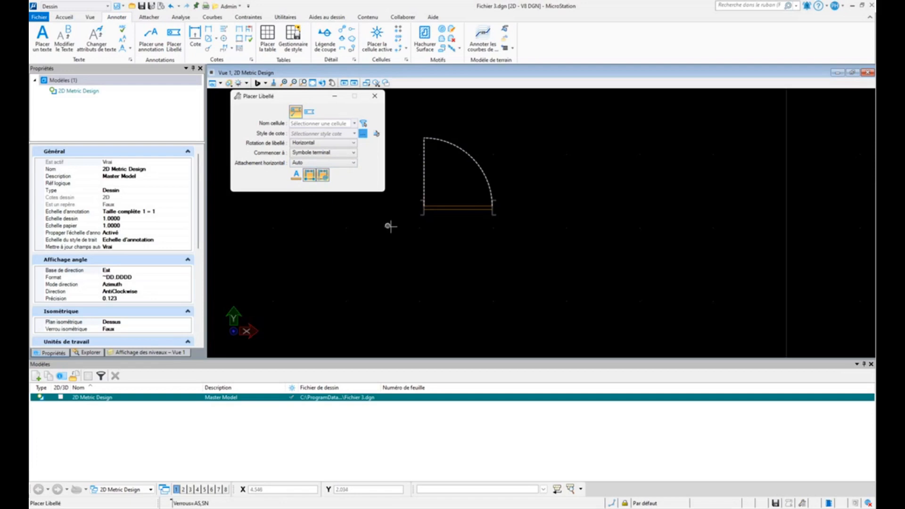
pyautogui.click(458, 208)
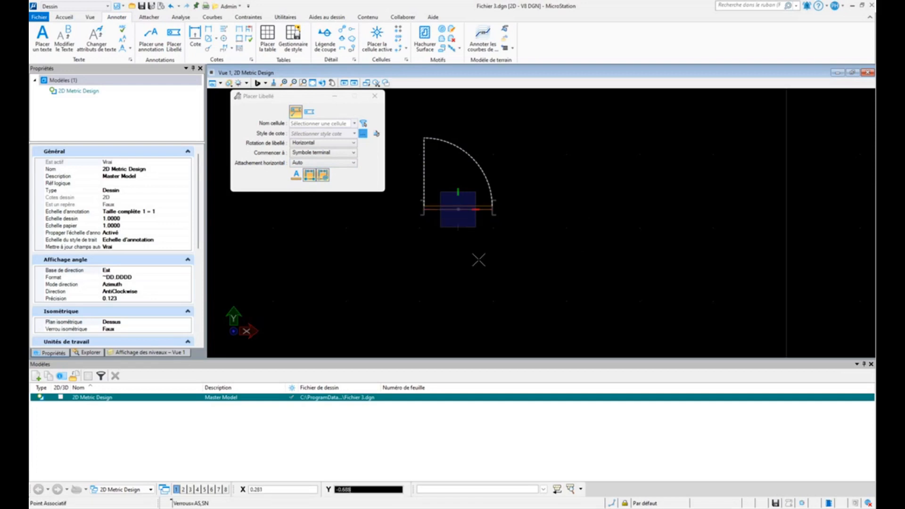
pyautogui.scroll(-5, 479, 259)
pyautogui.scroll(3, 479, 260)
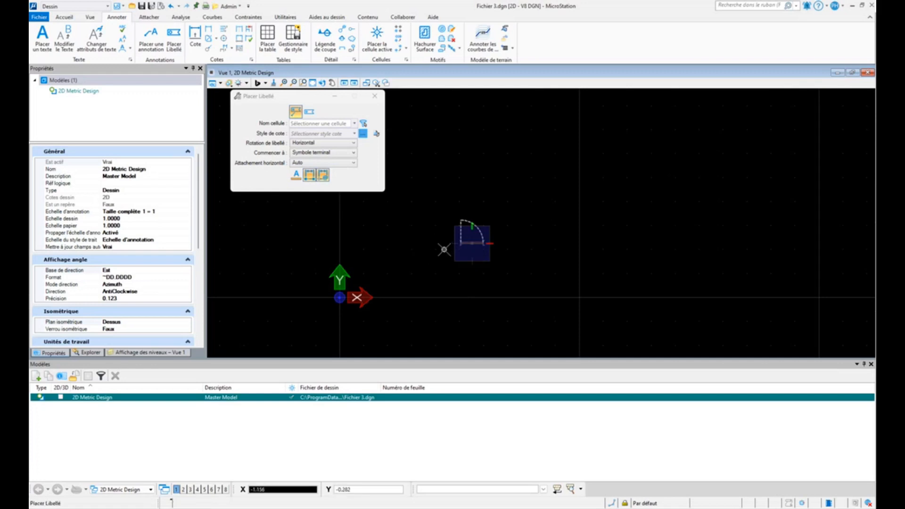
pyautogui.press('Escape')
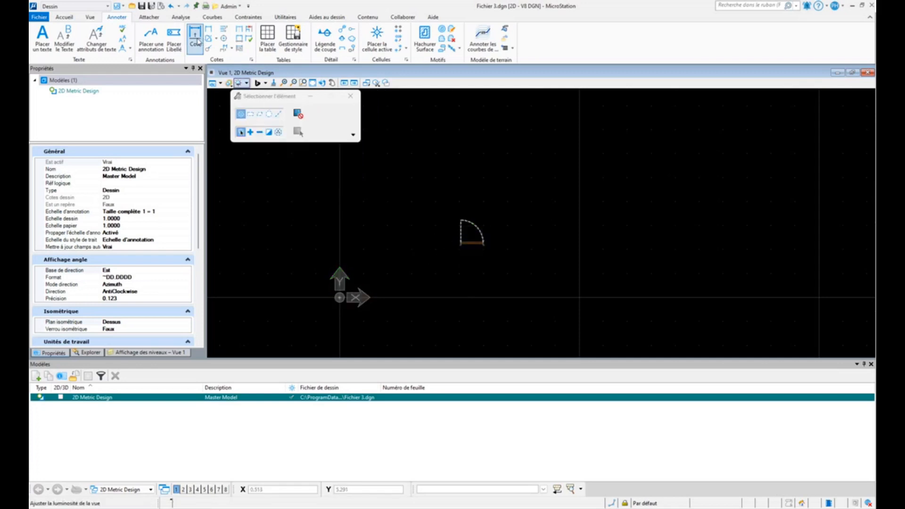
# - Start a new label using the Annoter porte cell and choose the door as the element it annotates
pyautogui.click(174, 35)
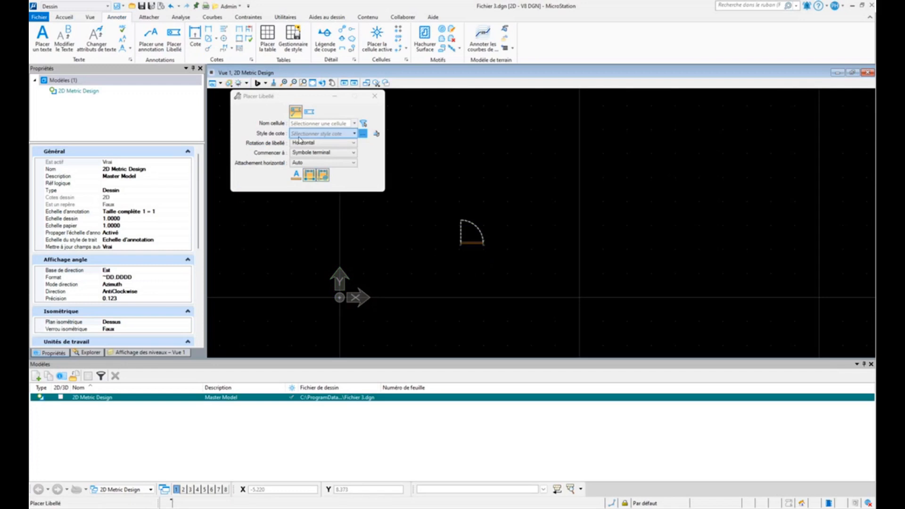
pyautogui.click(355, 124)
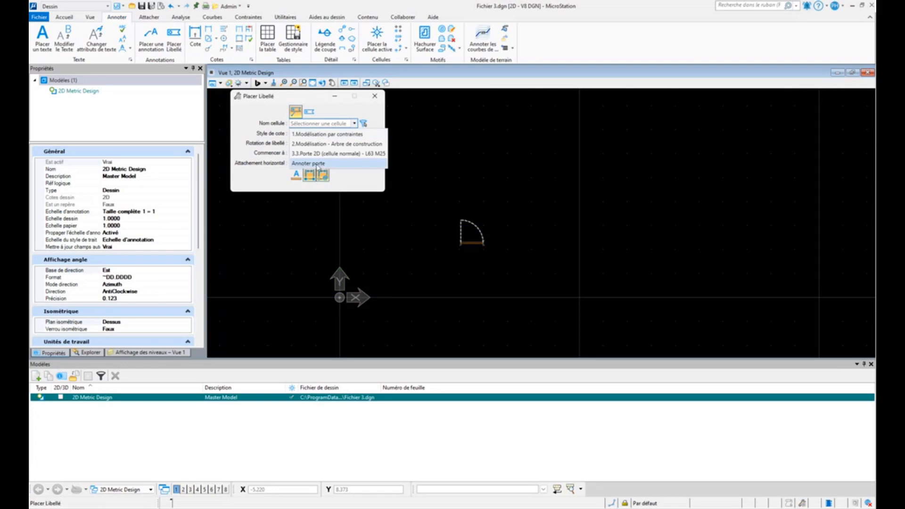
pyautogui.click(318, 164)
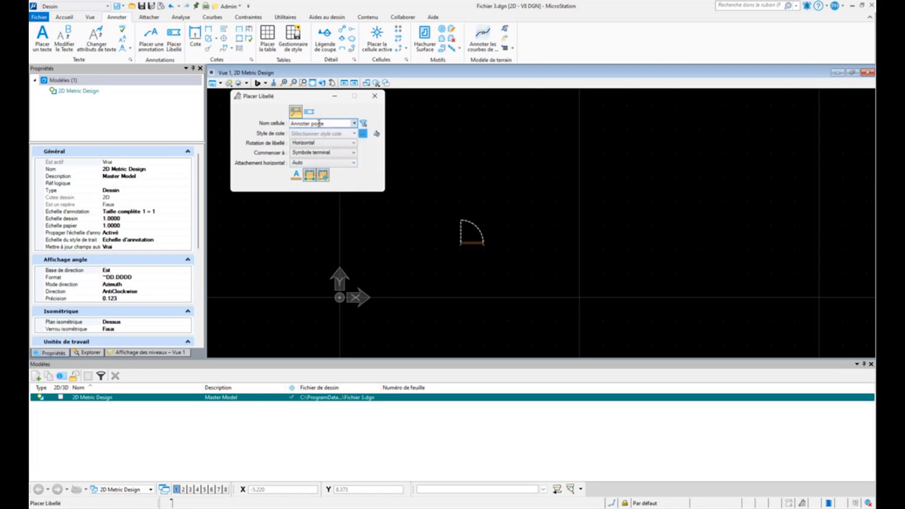
pyautogui.click(470, 243)
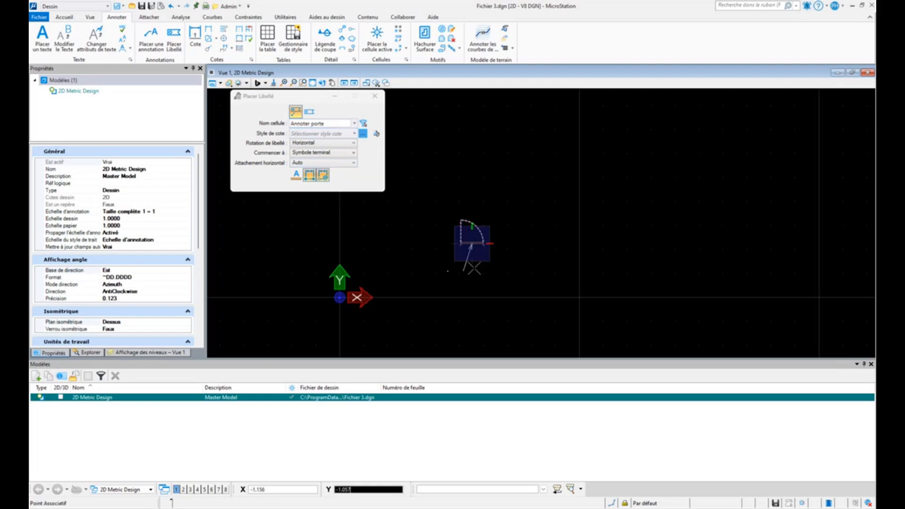
pyautogui.scroll(2, 477, 262)
pyautogui.scroll(2, 476, 261)
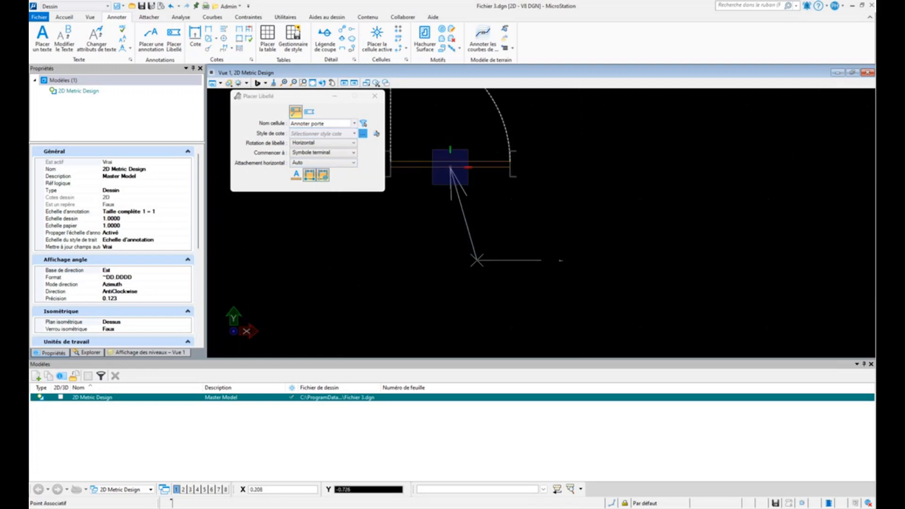
# - Set the drawing's annotation scale to 1:25 and turn off annotation scaling for the label
pyautogui.click(286, 17)
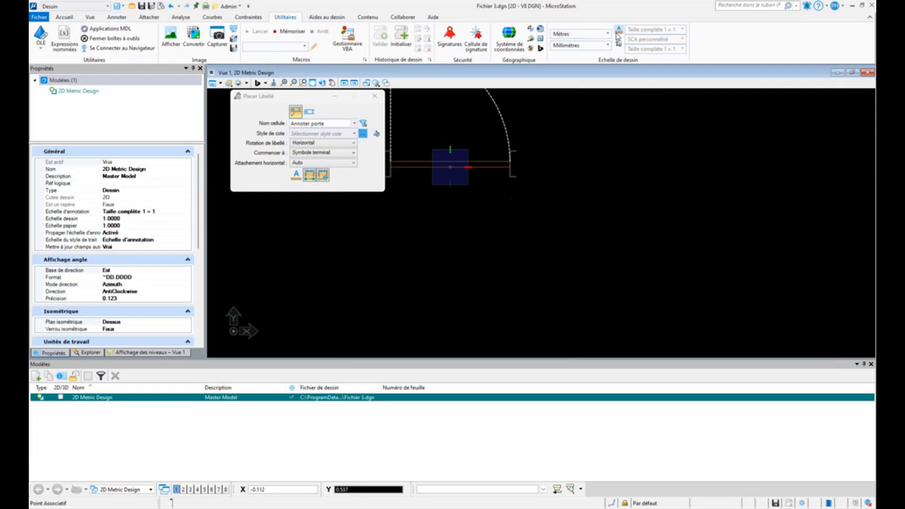
pyautogui.click(637, 30)
pyautogui.scroll(-2, 660, 75)
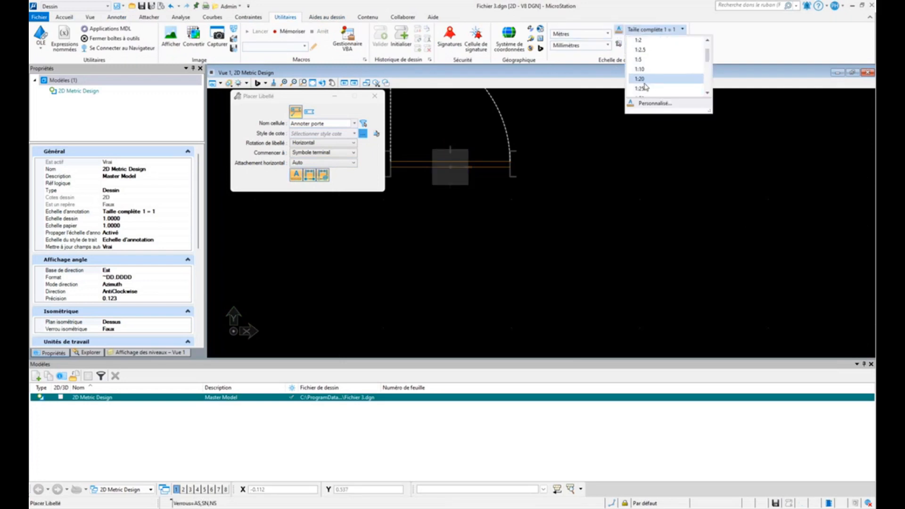
pyautogui.click(641, 86)
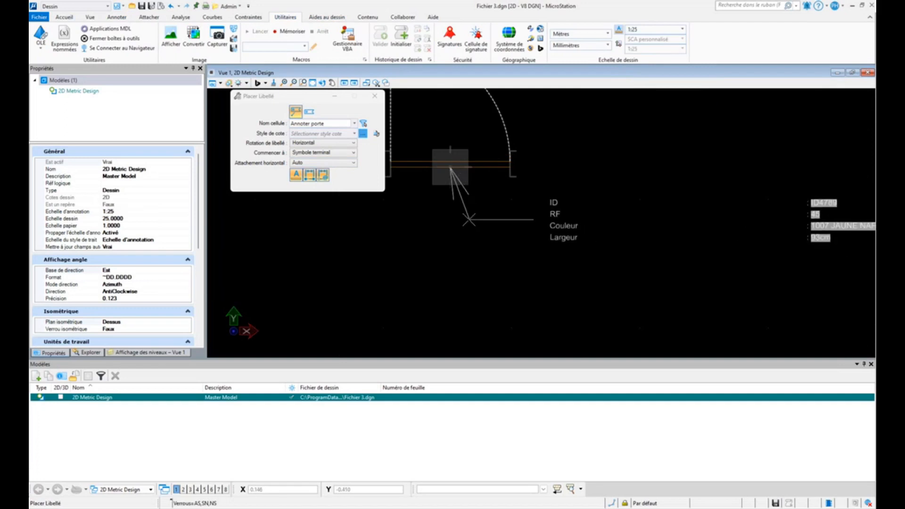
pyautogui.click(297, 175)
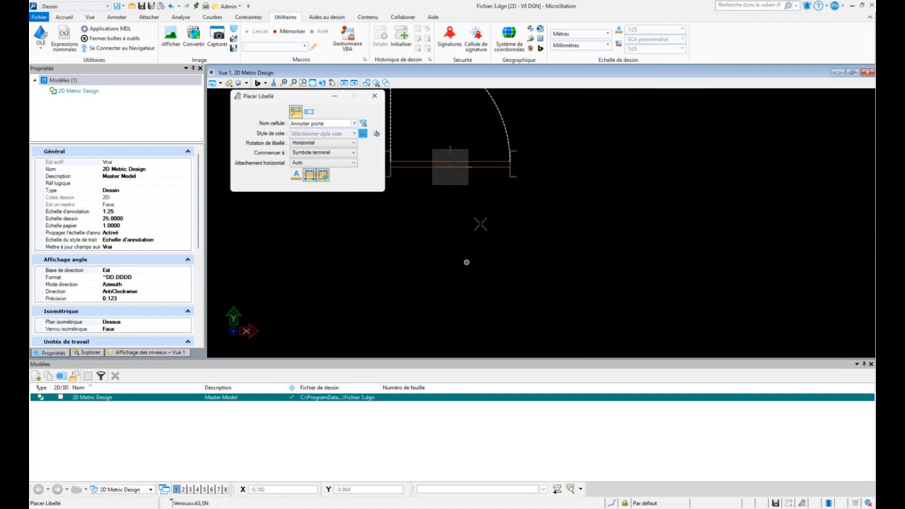
# - Place the Annoter porte label below the door, with its leader arrow on the door's threshold, and end label placement
pyautogui.click(450, 167)
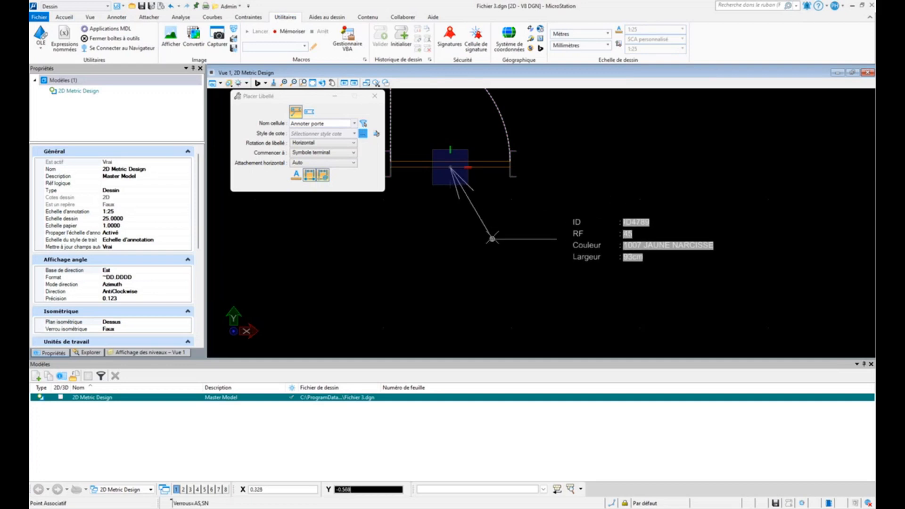
pyautogui.click(493, 236)
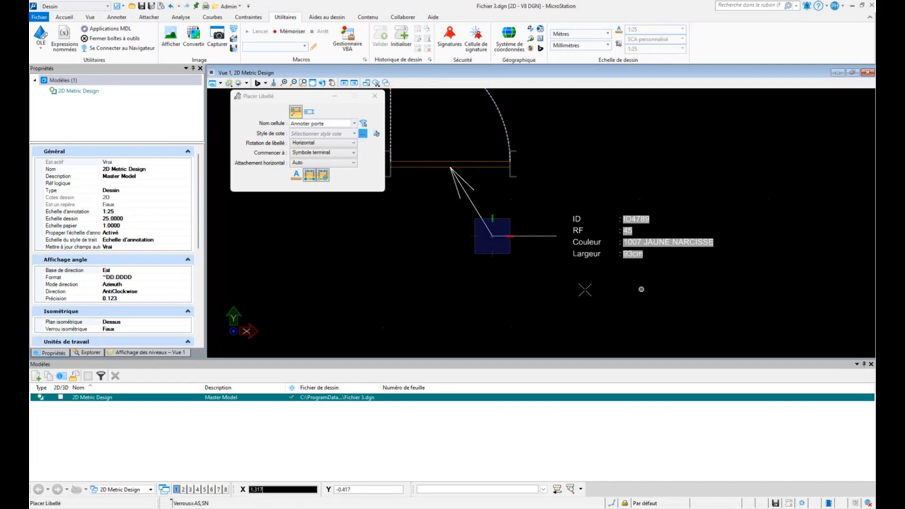
pyautogui.moveTo(669, 303); pyautogui.dragTo(553, 357, button='middle')
pyautogui.moveTo(302, 97); pyautogui.dragTo(608, 102)
pyautogui.press('Escape')
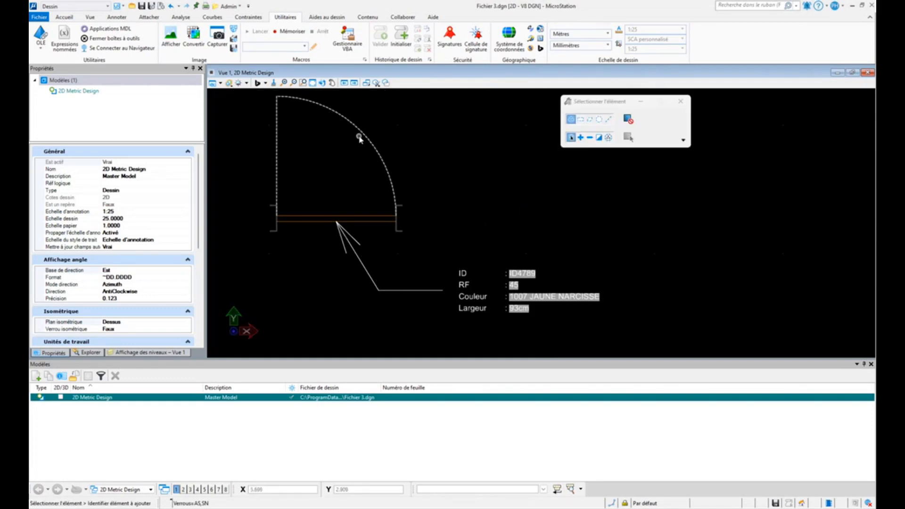
# - Set the labelled door's identifier to ID5698
pyautogui.click(359, 132)
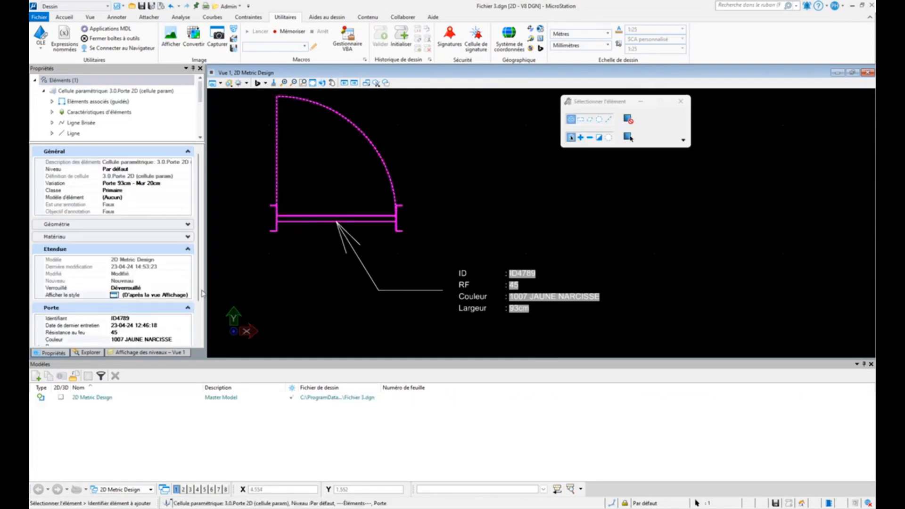
pyautogui.moveTo(199, 283); pyautogui.dragTo(203, 314)
pyautogui.click(136, 276)
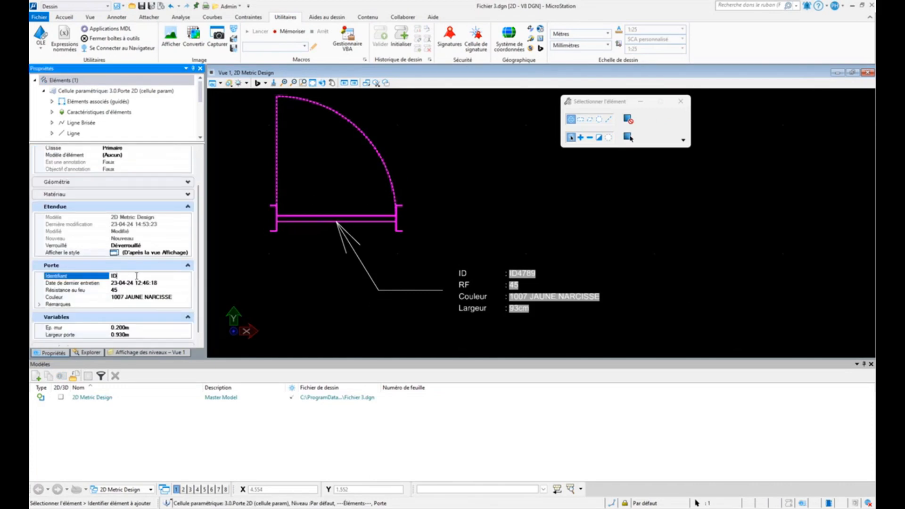
pyautogui.write('ID5698')
pyautogui.press('Return')
# - Set the door's fire resistance to 60 and its colour to 1006 JAUNE MAÏS, and deselect the door
pyautogui.click(160, 290)
pyautogui.click(188, 290)
pyautogui.click(134, 347)
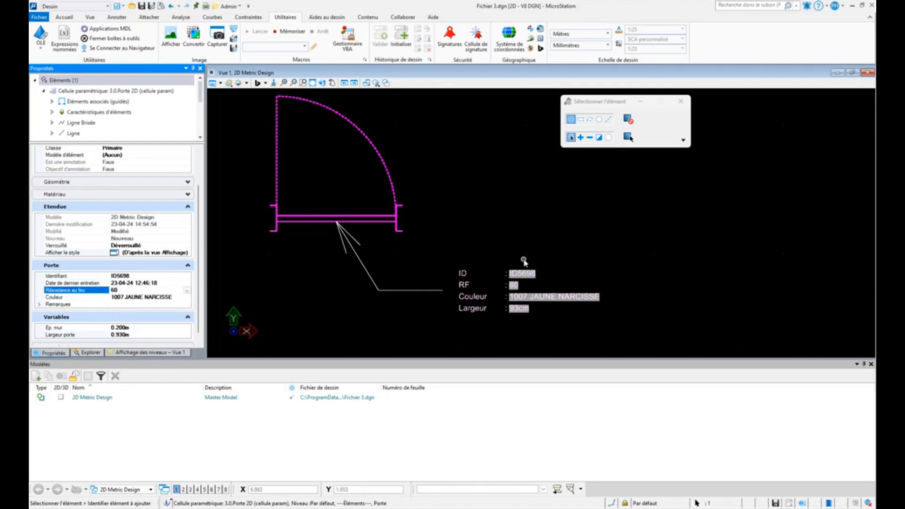
pyautogui.click(186, 297)
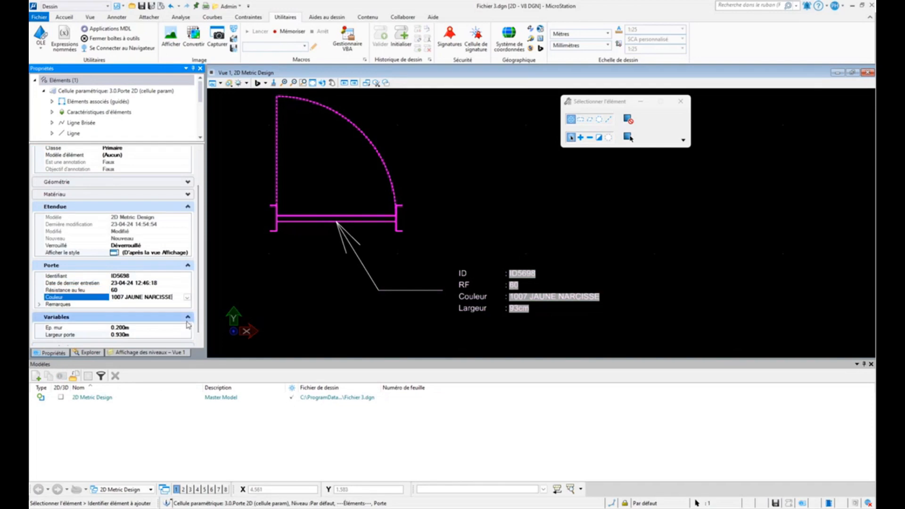
pyautogui.click(187, 297)
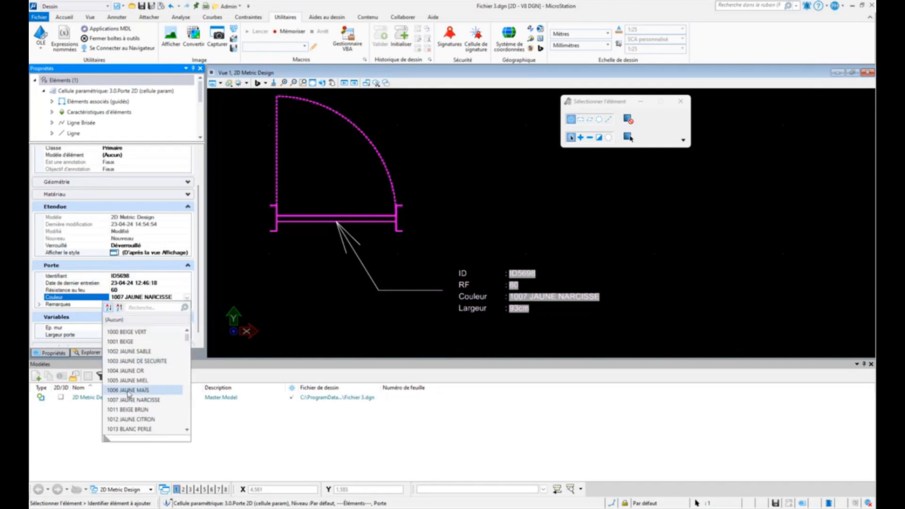
pyautogui.click(128, 391)
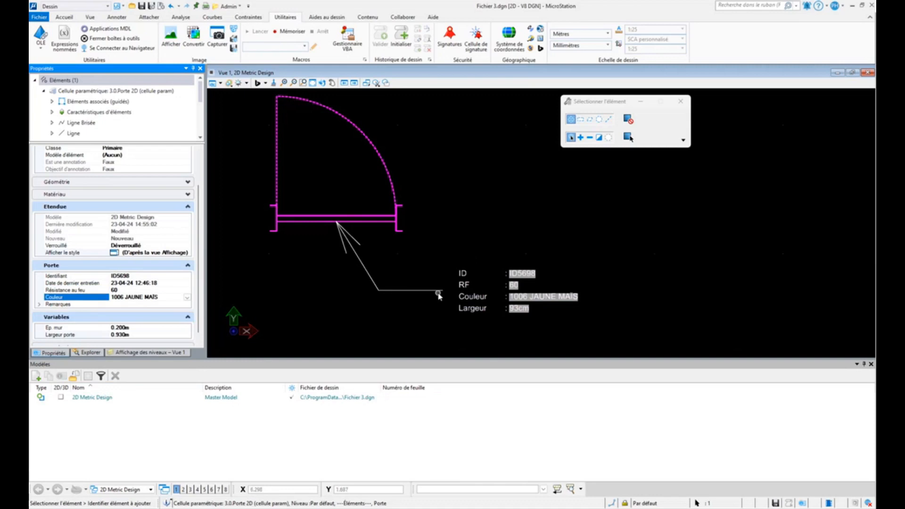
pyautogui.click(513, 338)
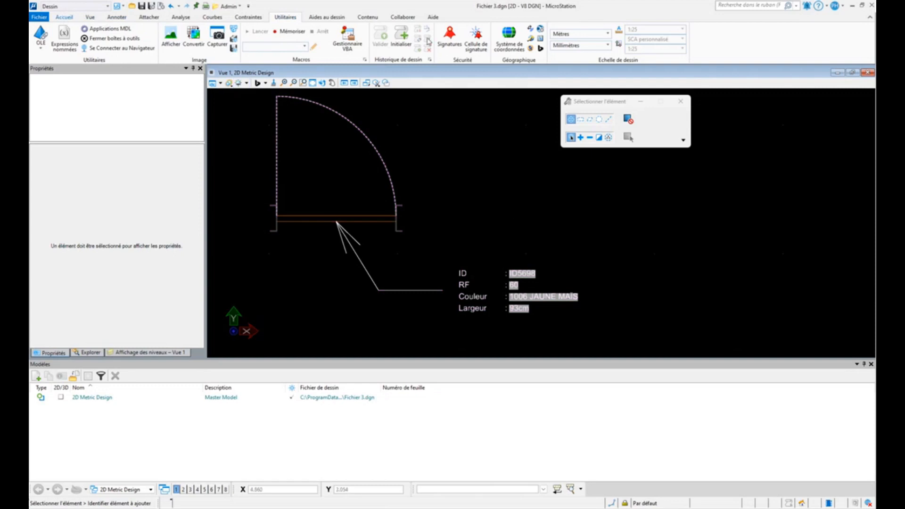
# - Start a new text note and enter the prefix "ID :"
pyautogui.click(64, 17)
pyautogui.click(467, 49)
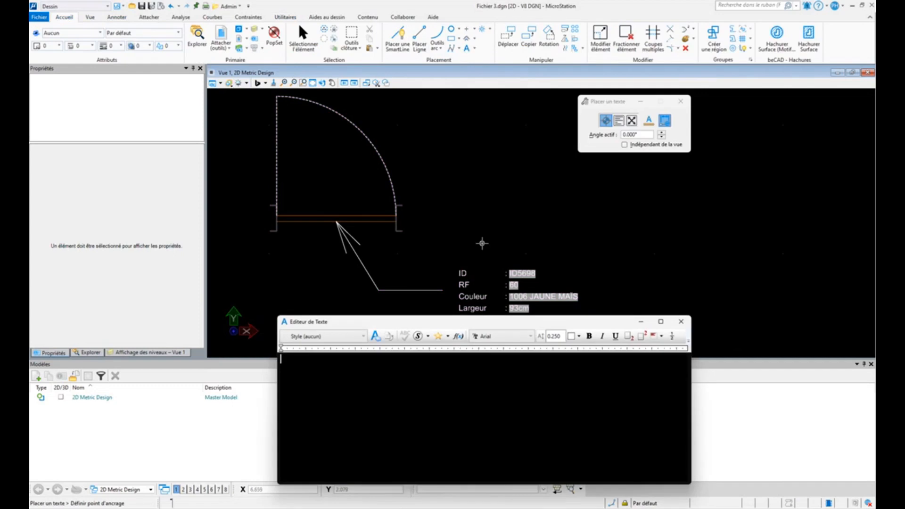
pyautogui.write('ID :')
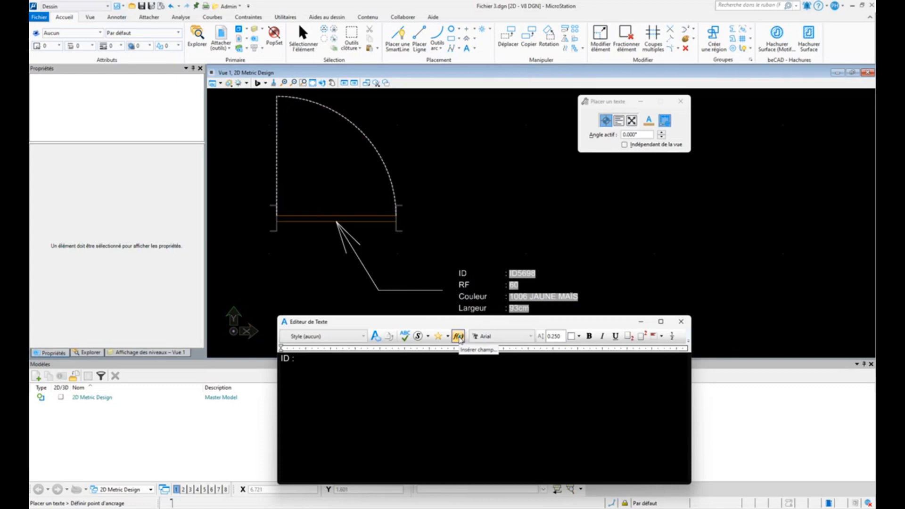
# - Insert an element property field after the prefix, linked to the door's Identifiant property with the default letter case
pyautogui.click(459, 337)
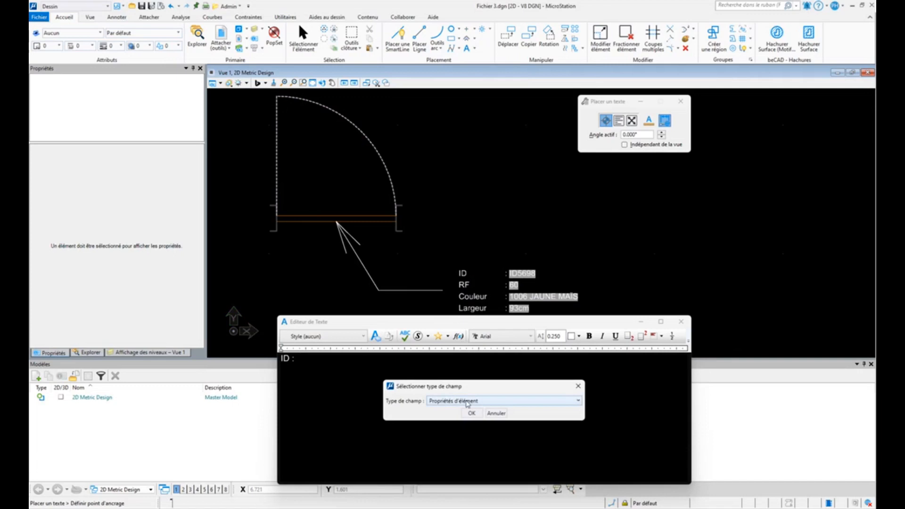
pyautogui.click(470, 412)
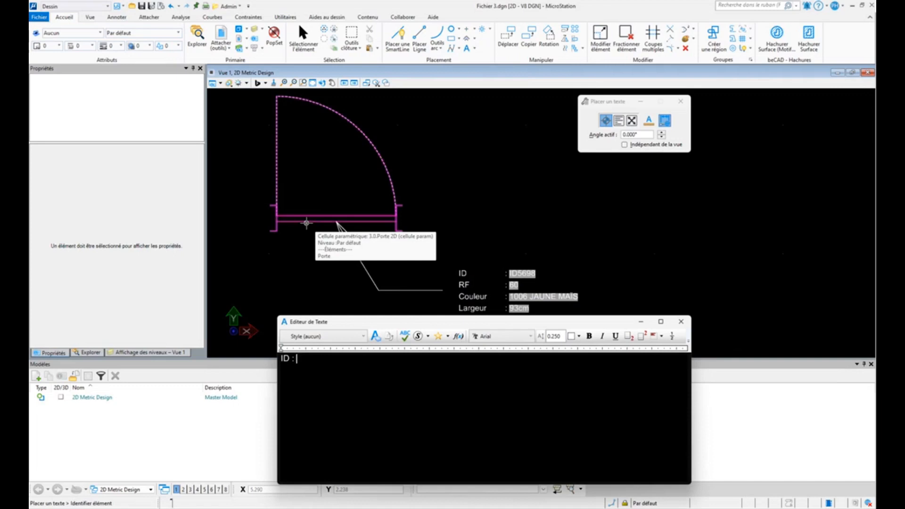
pyautogui.click(306, 223)
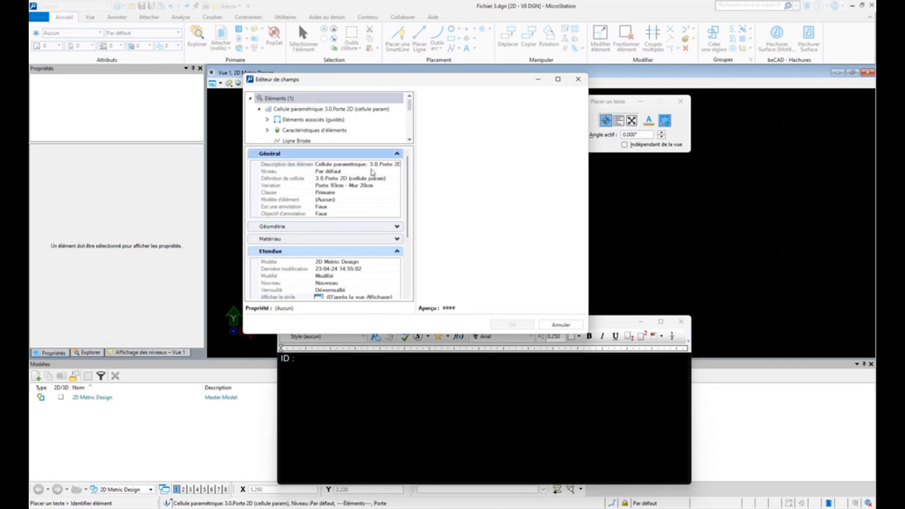
pyautogui.moveTo(408, 184); pyautogui.dragTo(411, 235)
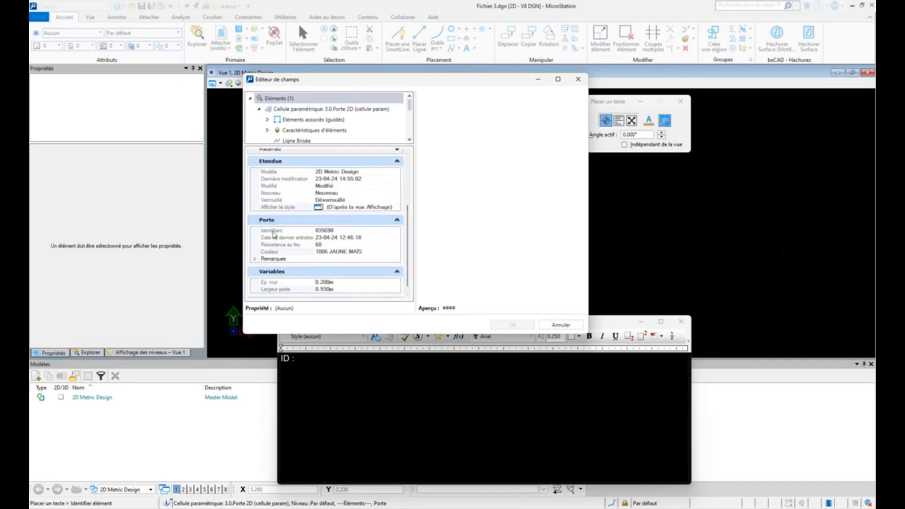
pyautogui.click(274, 232)
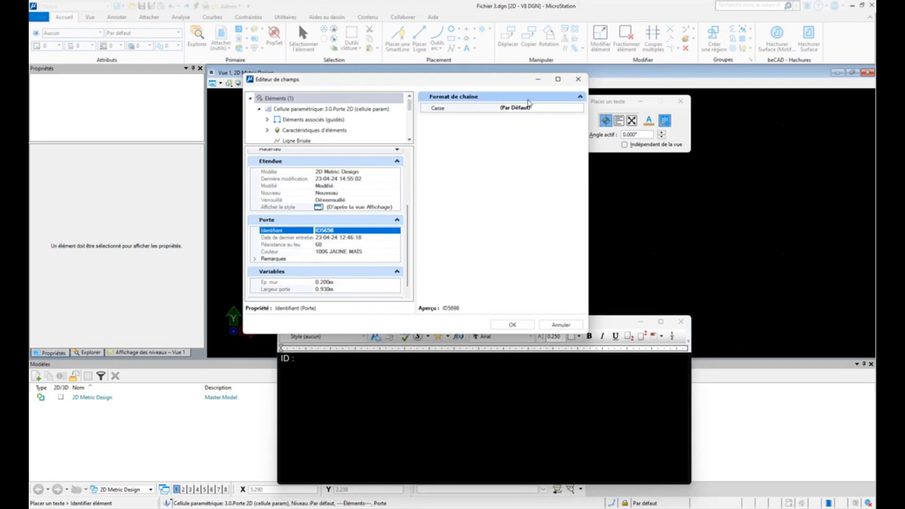
pyautogui.click(536, 109)
pyautogui.click(579, 108)
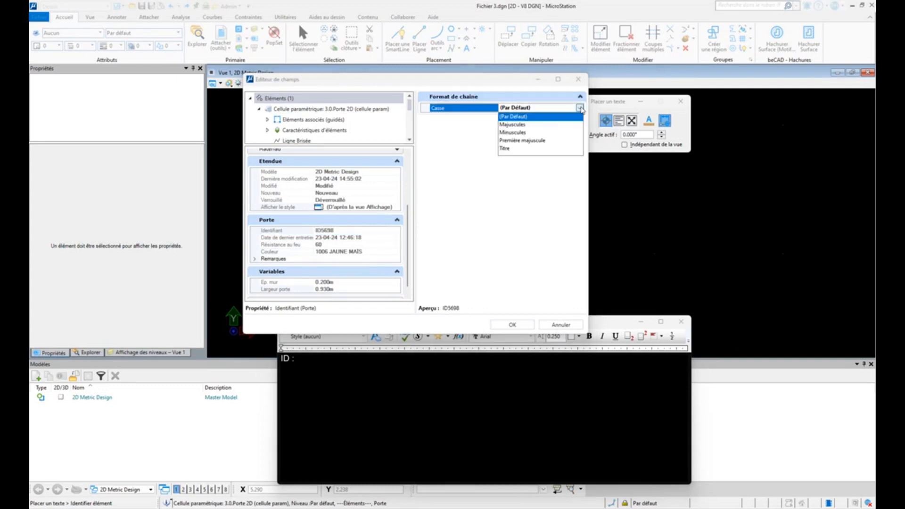
pyautogui.click(487, 195)
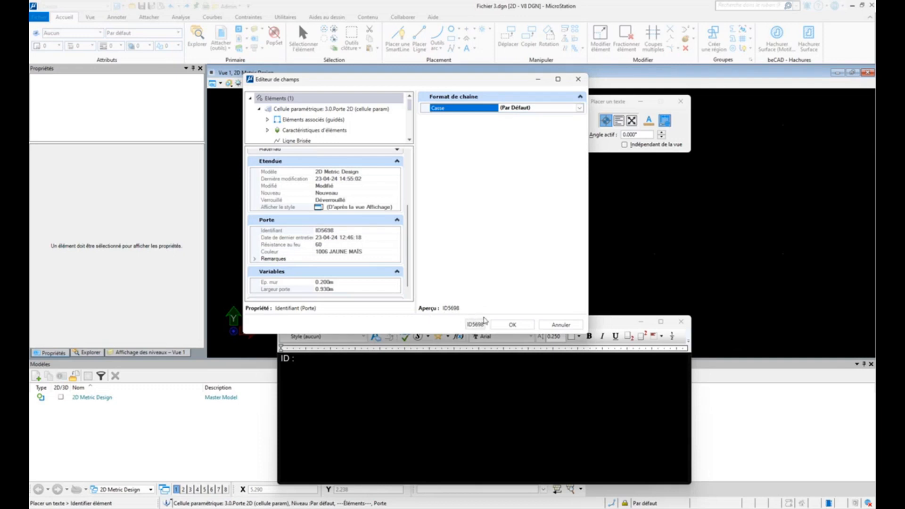
pyautogui.click(509, 325)
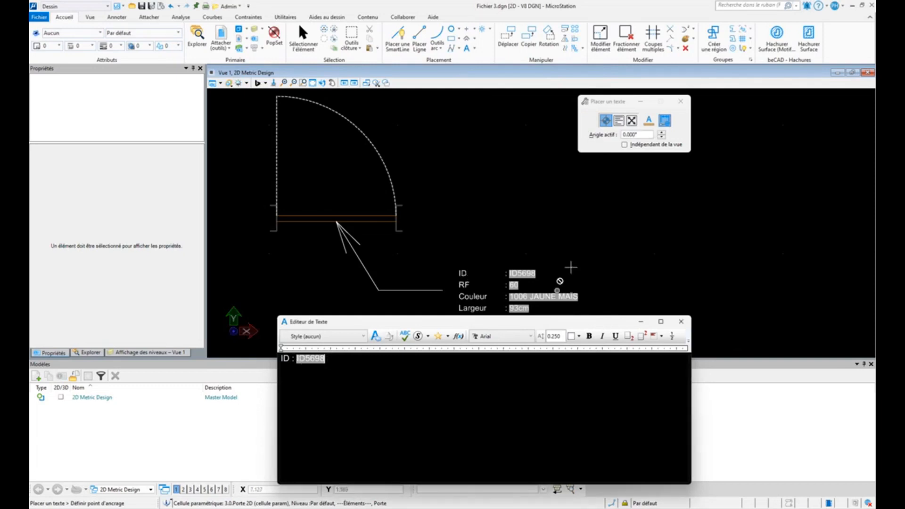
# - Apply the Identifiant text style to the "ID :" note and give it left justification
pyautogui.click(625, 106)
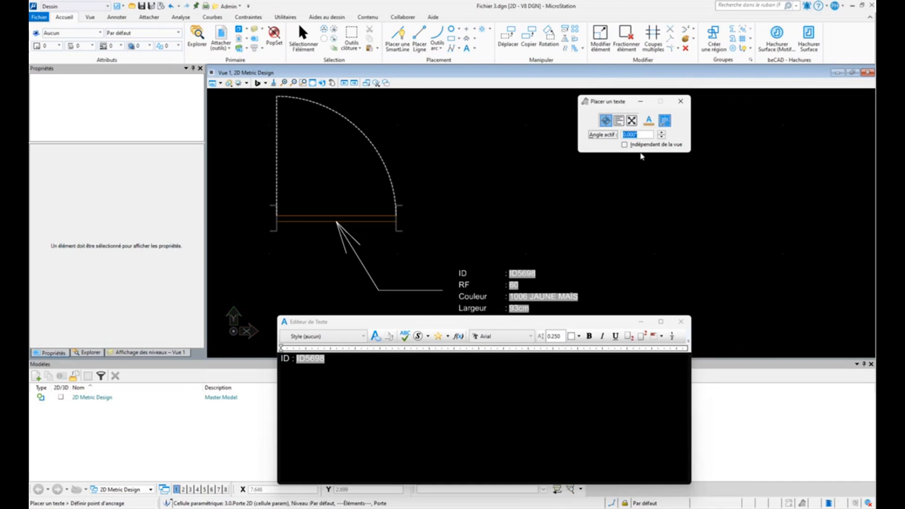
pyautogui.scroll(-5, 480, 245)
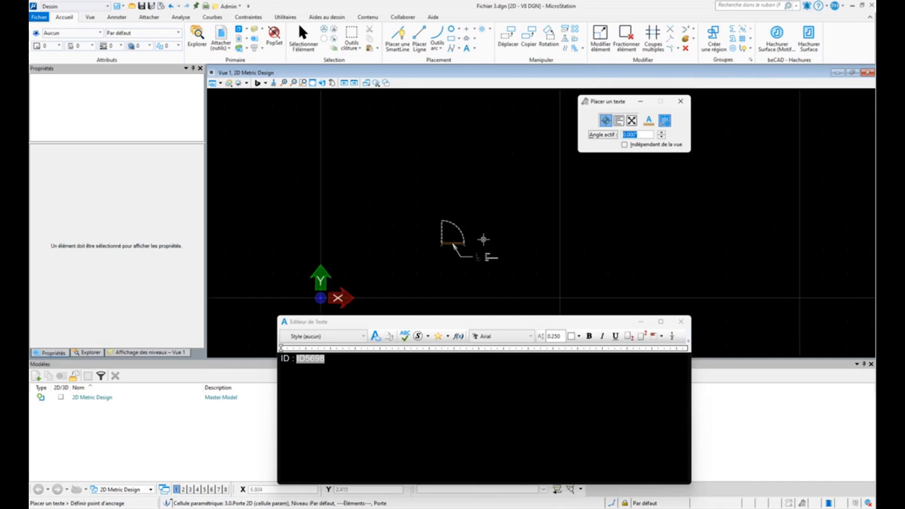
pyautogui.scroll(5, 483, 240)
pyautogui.moveTo(380, 322); pyautogui.dragTo(516, 383)
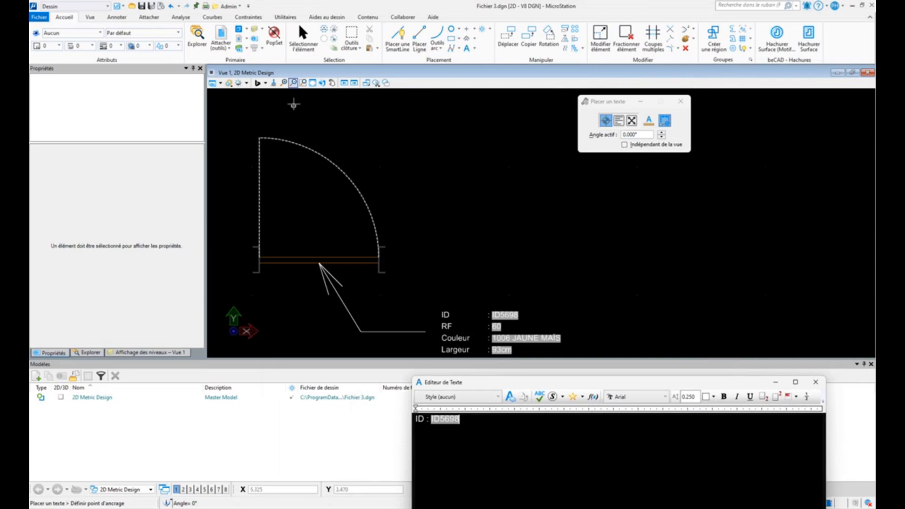
pyautogui.click(314, 83)
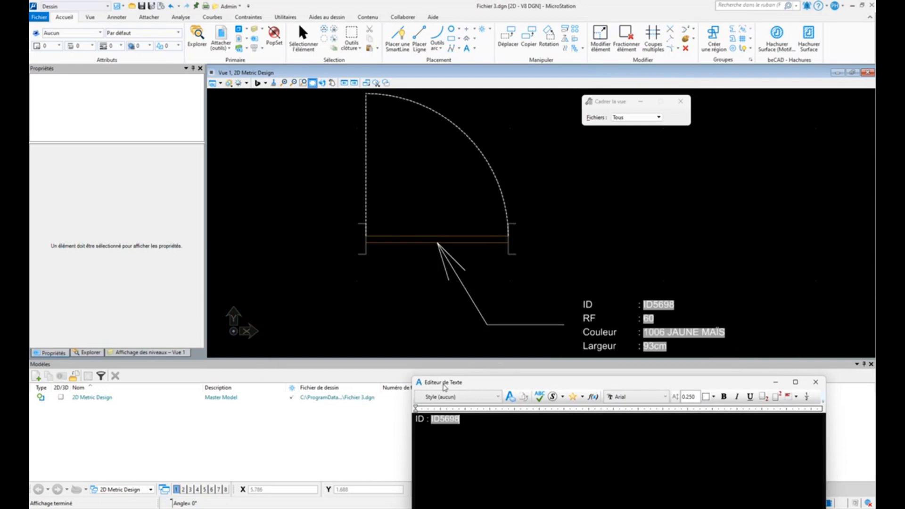
pyautogui.click(448, 396)
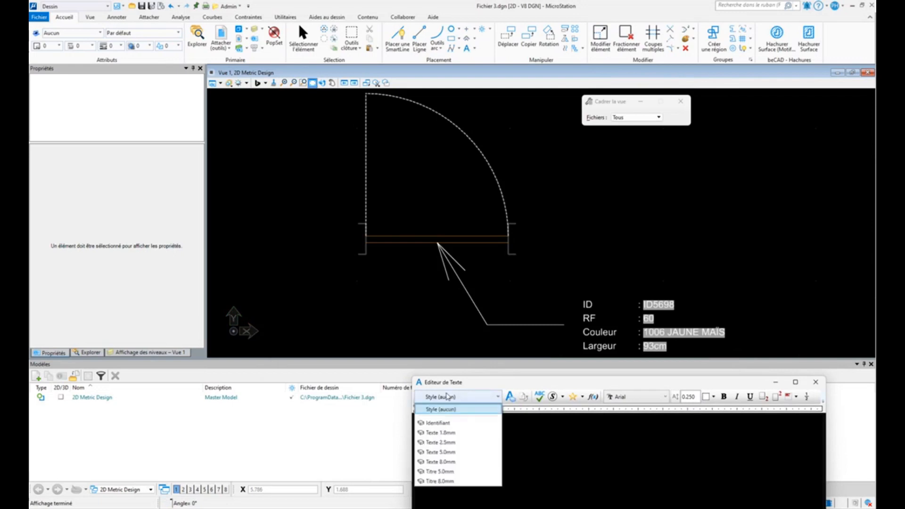
pyautogui.click(446, 424)
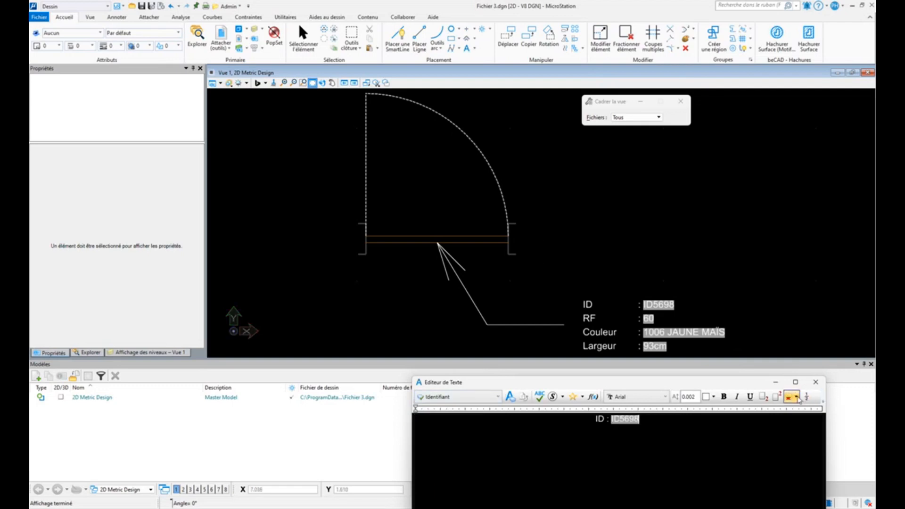
pyautogui.click(797, 399)
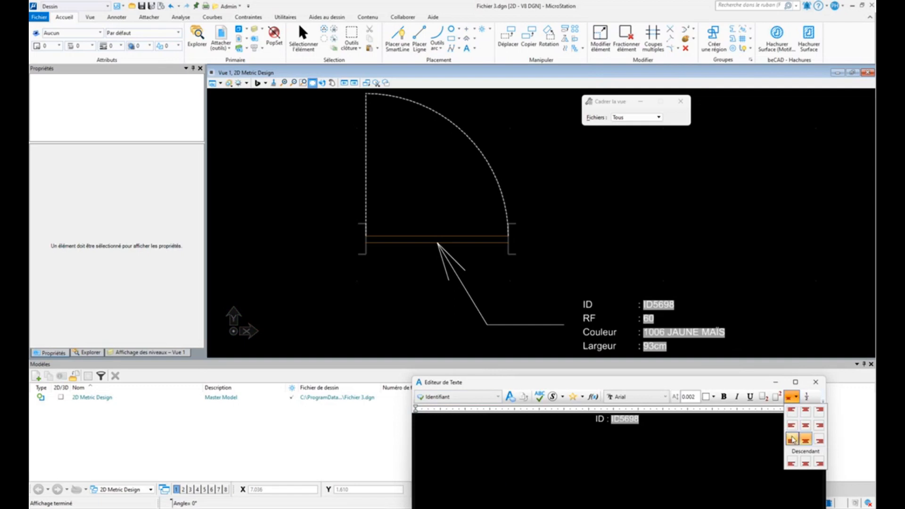
pyautogui.click(793, 440)
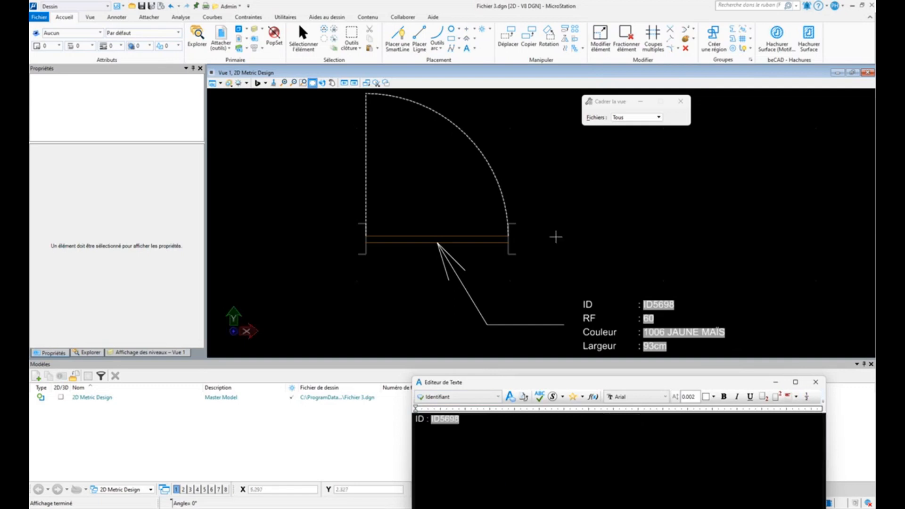
# - Place the "ID :" note as annotation-scaled text beside the door swing, above the existing label, and finish text placement
pyautogui.scroll(2, 509, 286)
pyautogui.scroll(4, 509, 286)
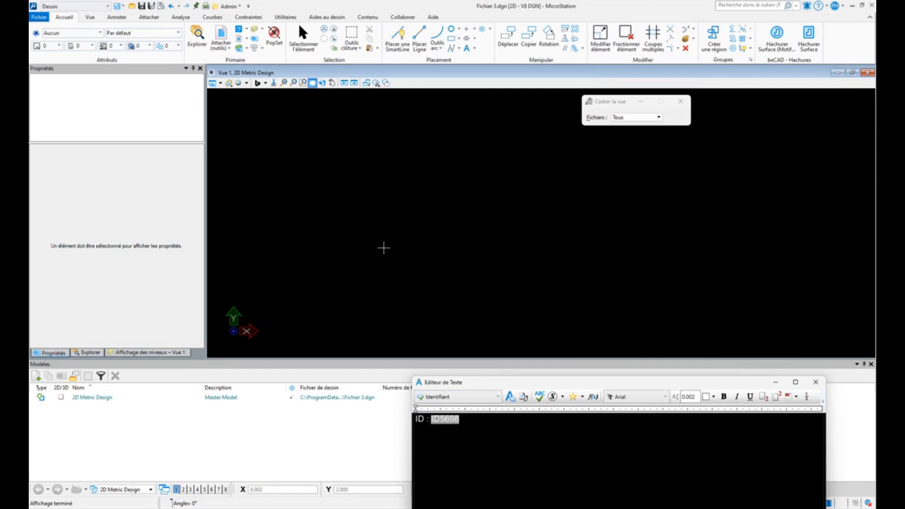
pyautogui.scroll(-3, 438, 249)
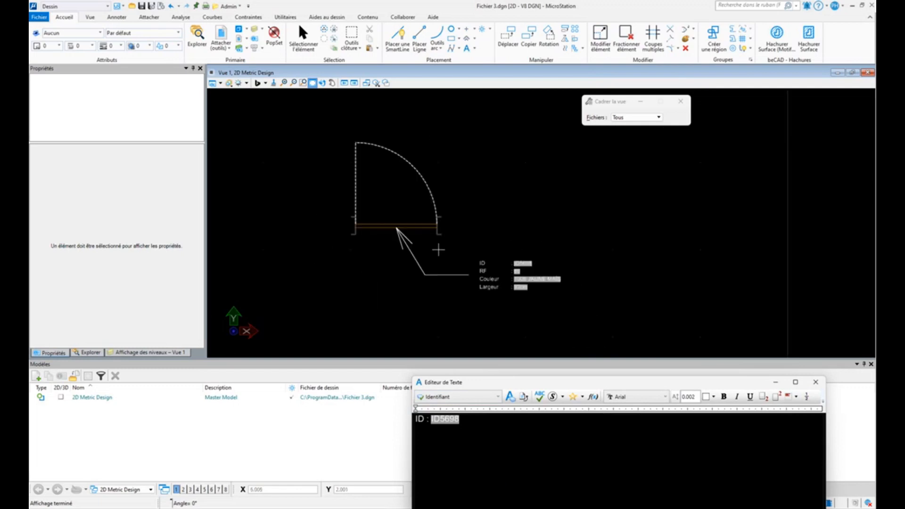
pyautogui.scroll(2, 438, 250)
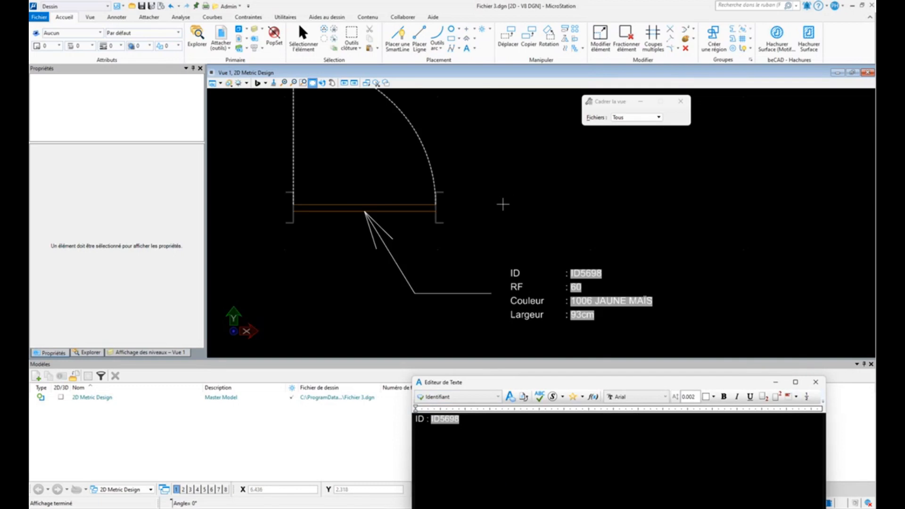
pyautogui.moveTo(459, 264); pyautogui.dragTo(531, 295, button='middle')
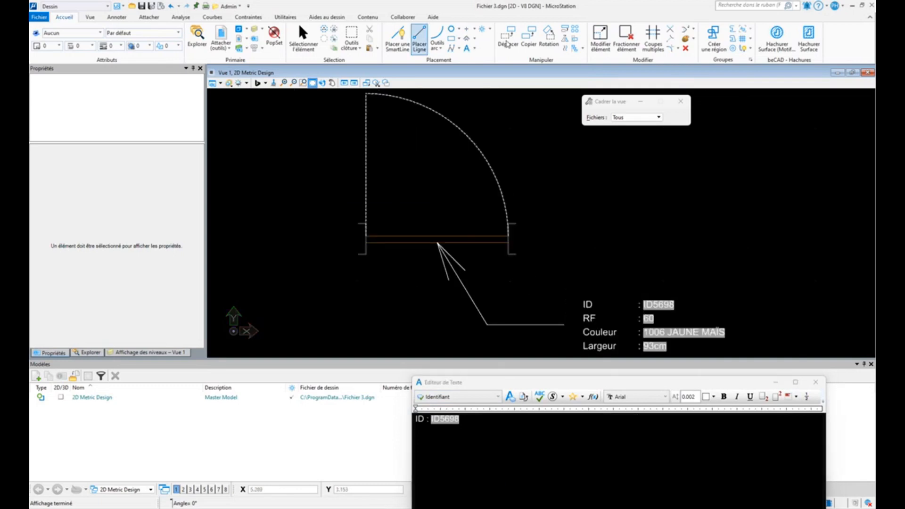
pyautogui.click(466, 48)
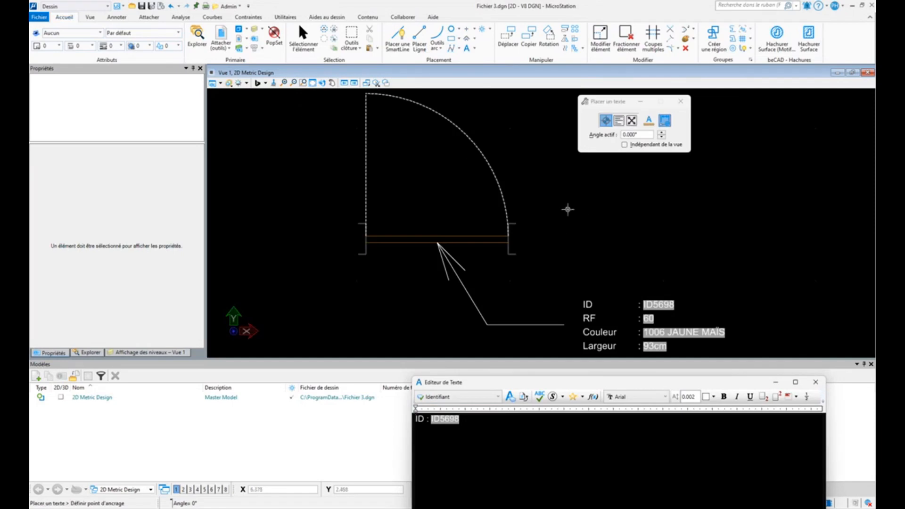
pyautogui.moveTo(557, 386)
pyautogui.mouseDown()
pyautogui.moveTo(428, 339)
pyautogui.moveTo(431, 353)
pyautogui.mouseUp()
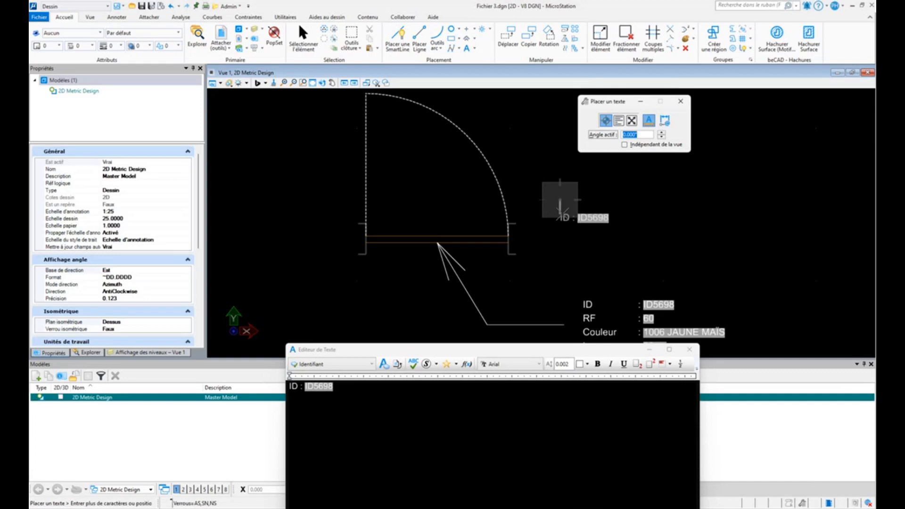
pyautogui.click(560, 205)
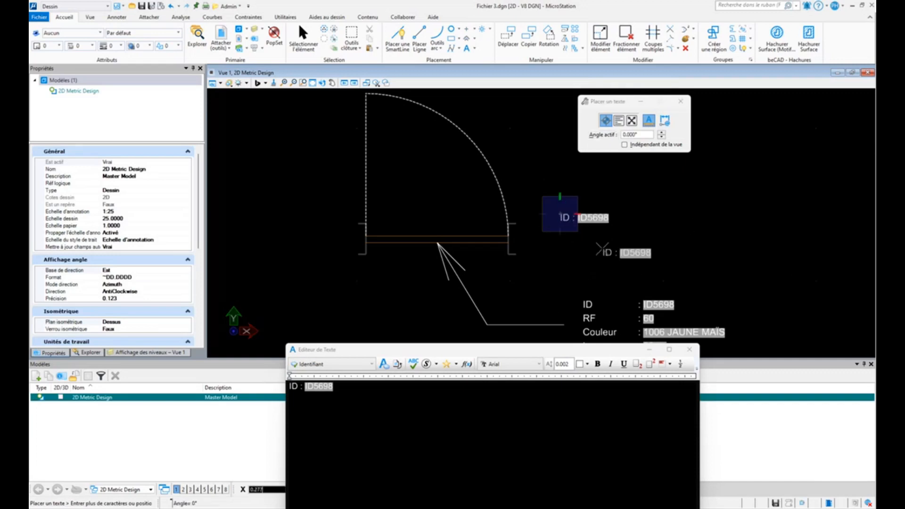
pyautogui.rightClick(601, 250)
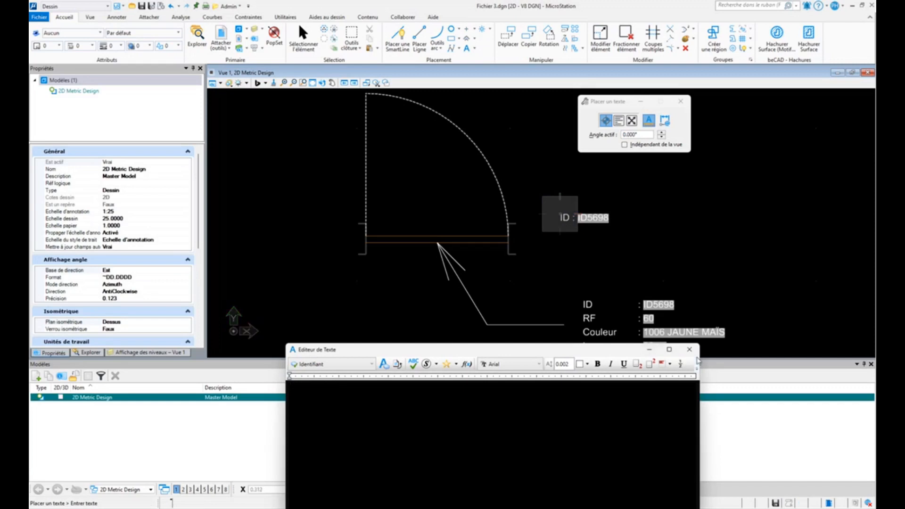
pyautogui.click(690, 349)
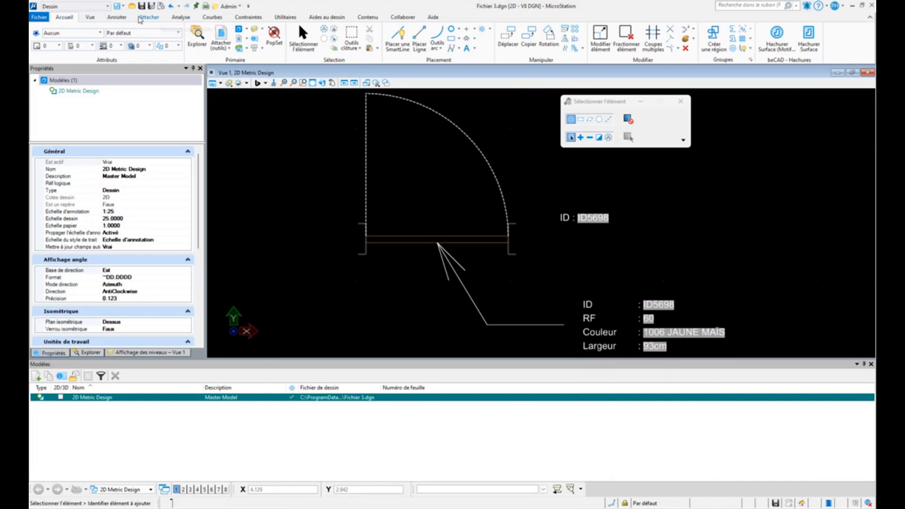
# - Define a cell origin at the upper-left corner of the placed ID note
pyautogui.click(117, 17)
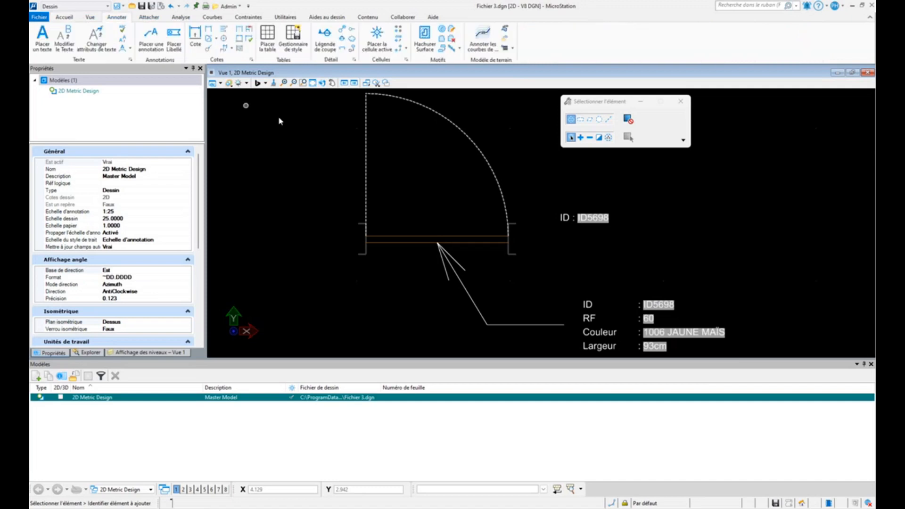
pyautogui.click(407, 48)
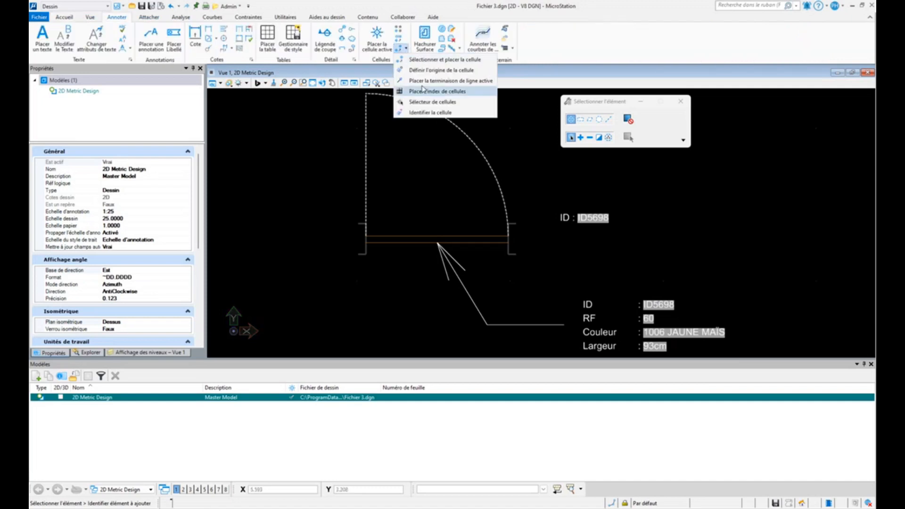
pyautogui.click(422, 70)
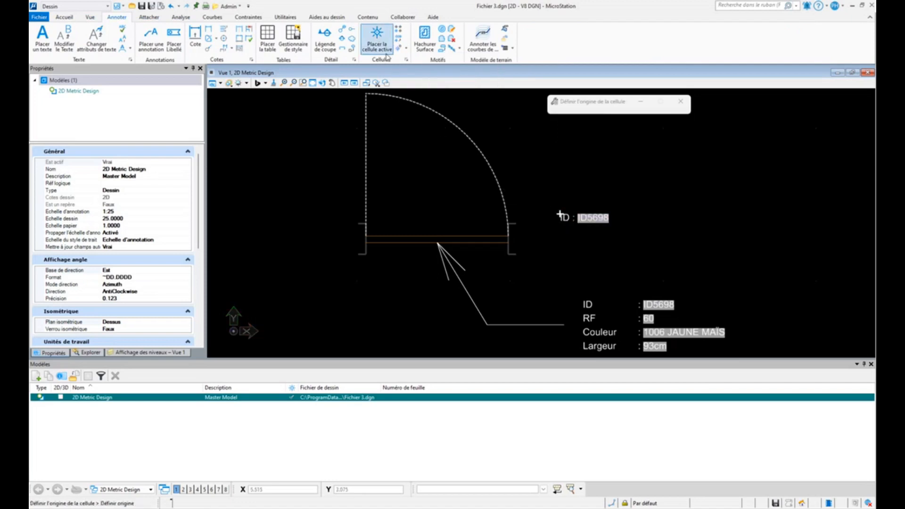
pyautogui.press('Escape')
# - Open the cell library manager and attach the library "Mes cellules paramétriques.cel"
pyautogui.moveTo(543, 198); pyautogui.dragTo(637, 253)
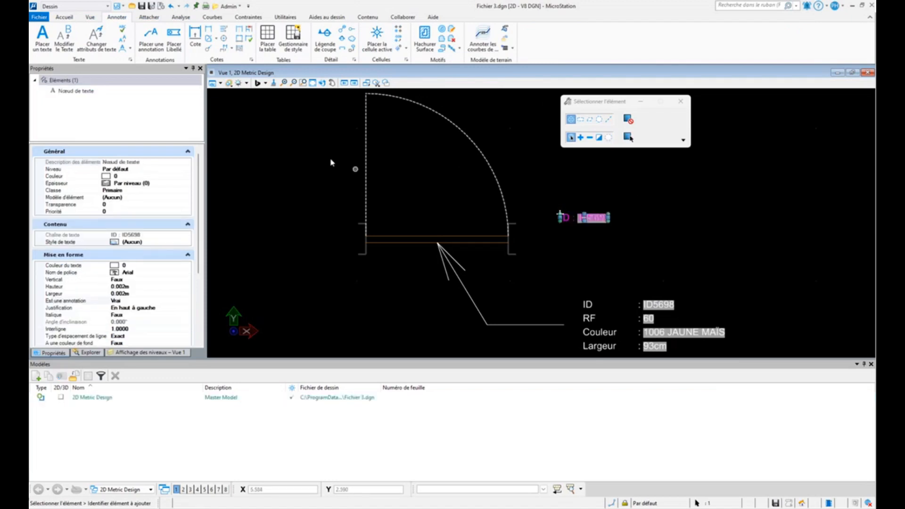
pyautogui.click(406, 61)
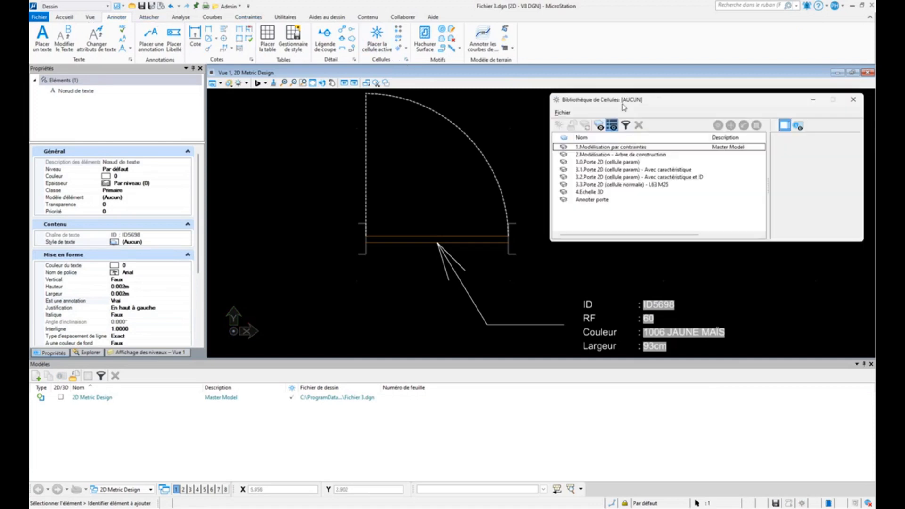
pyautogui.click(563, 112)
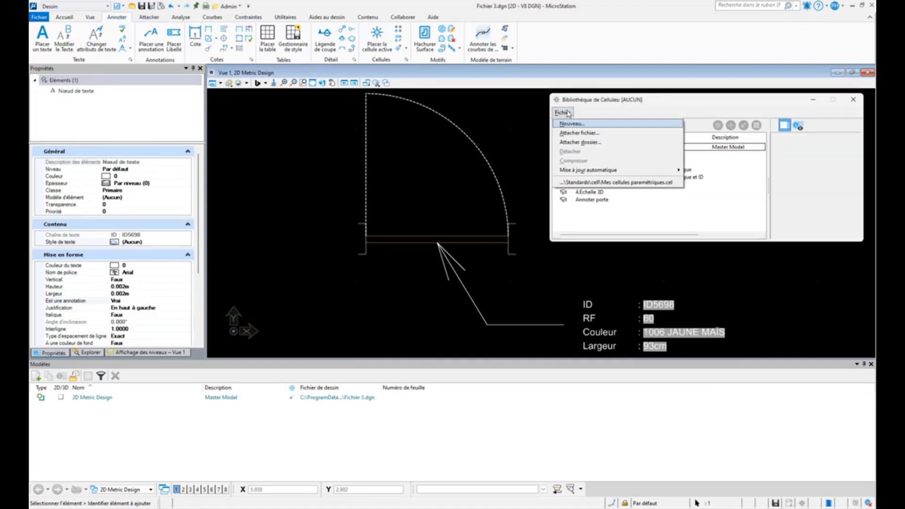
pyautogui.click(620, 183)
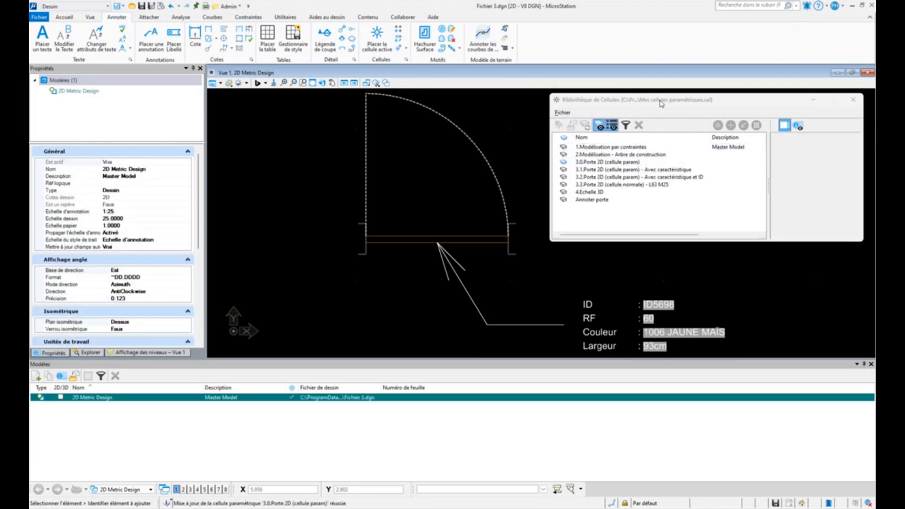
pyautogui.moveTo(660, 100); pyautogui.dragTo(749, 129)
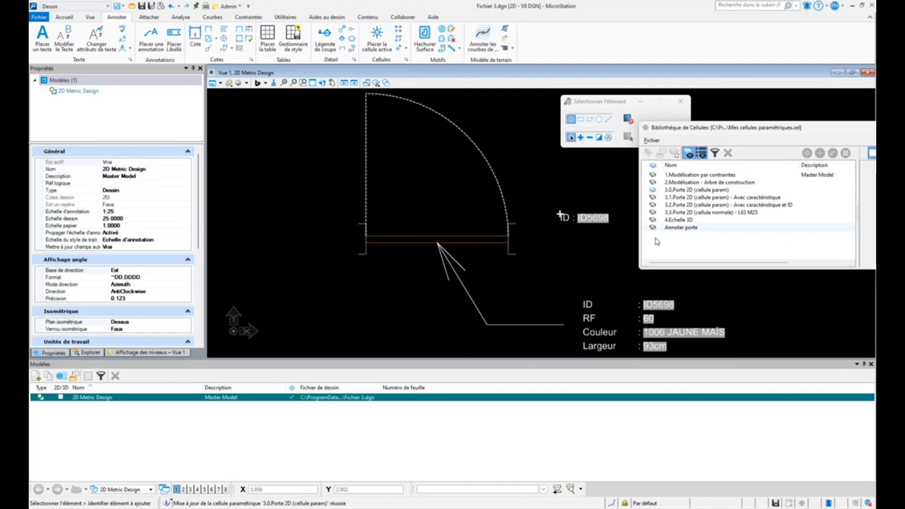
# - Create a graphic cell named "Annoter ID Porte" from the ID note
pyautogui.moveTo(545, 202); pyautogui.dragTo(630, 239)
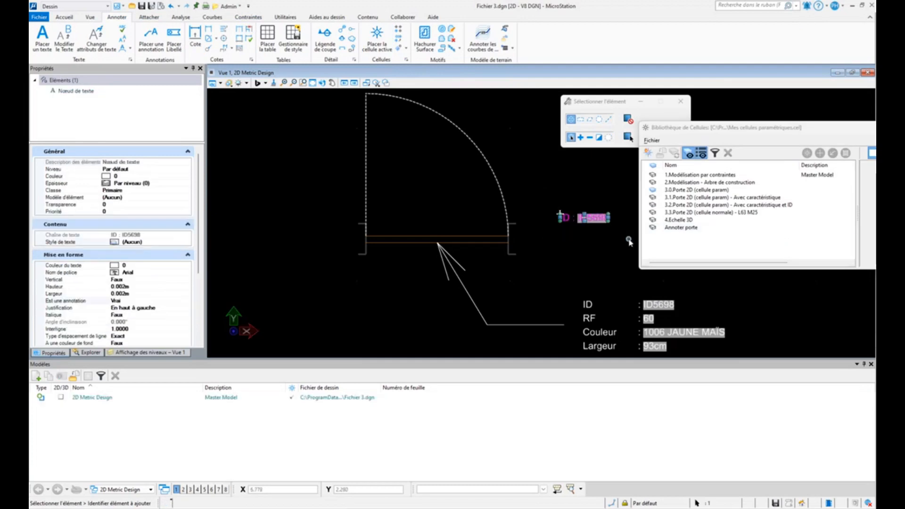
pyautogui.click(648, 153)
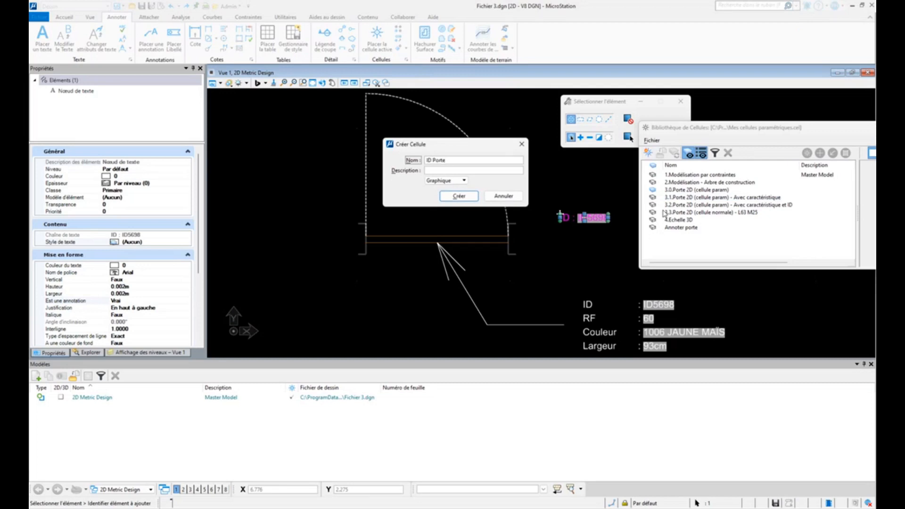
pyautogui.write('ID Porte')
pyautogui.press('Return')
pyautogui.write('Annoter')
pyautogui.click(465, 198)
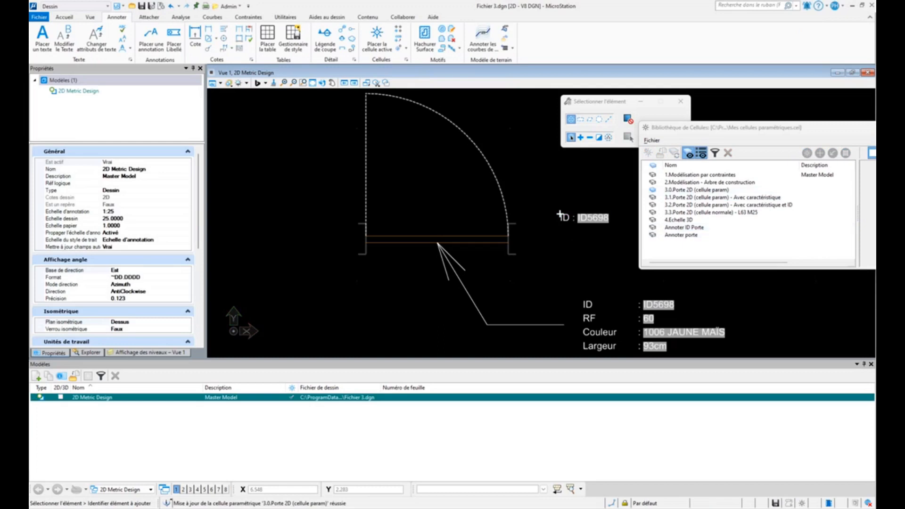
# - Close the cell library and delete the source ID note from the drawing
pyautogui.hotkey('alt', 'F4')
pyautogui.moveTo(543, 187); pyautogui.dragTo(648, 245)
pyautogui.press('Delete')
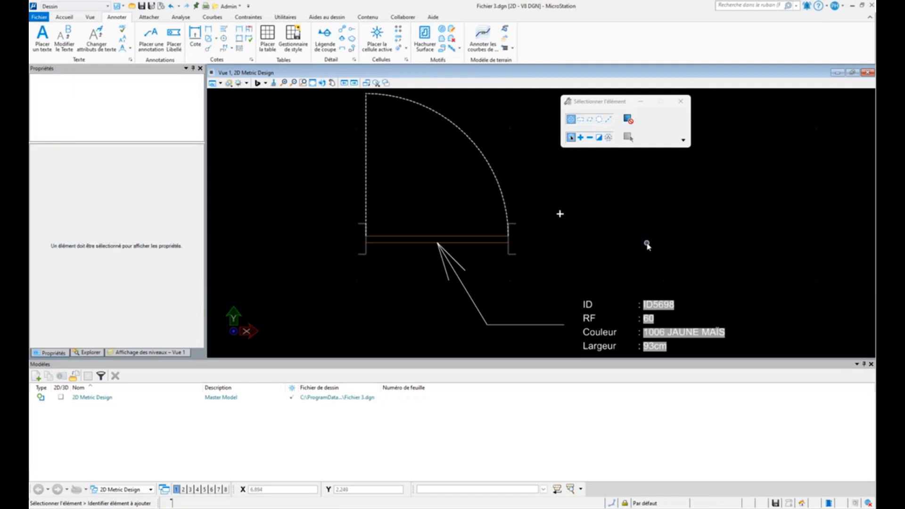
# - Set up the Place Label tool with the cell "Annoter ID Porte", keeping association on and enabling element-relative association
pyautogui.click(399, 49)
pyautogui.press('Escape')
pyautogui.click(174, 47)
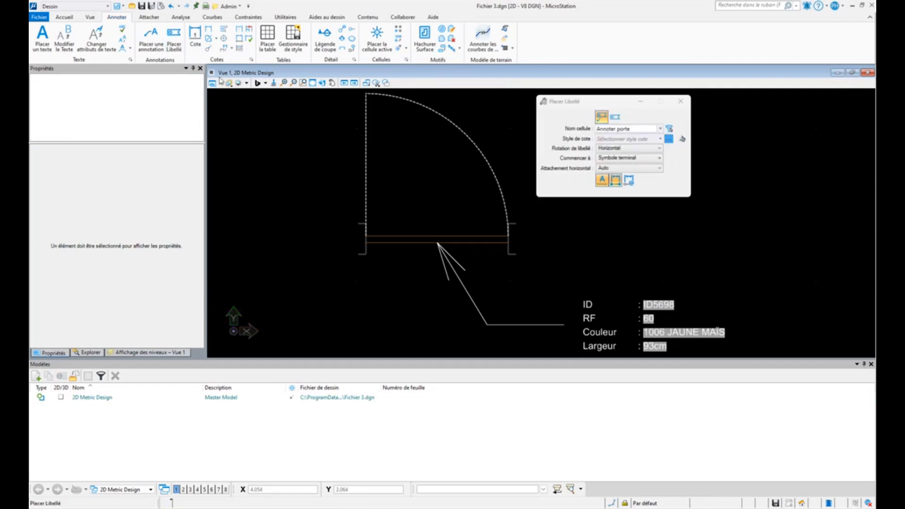
pyautogui.click(660, 129)
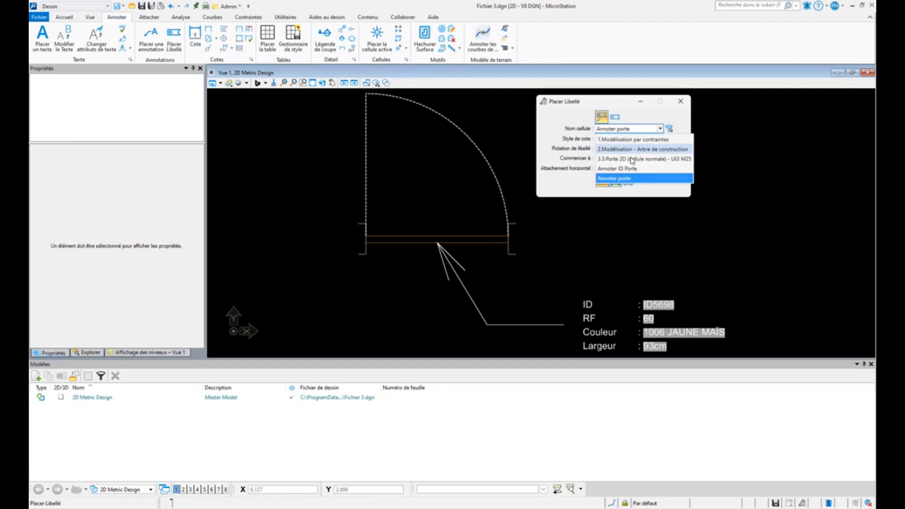
pyautogui.click(618, 169)
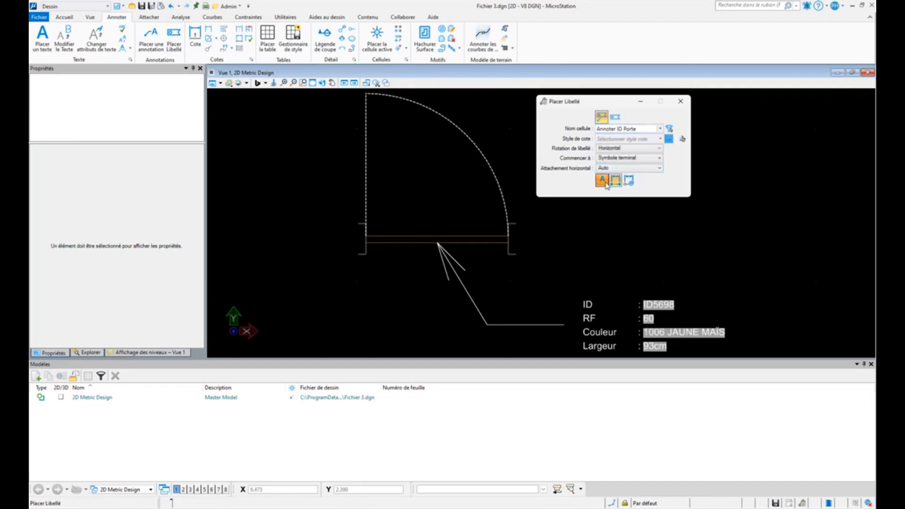
pyautogui.click(606, 183)
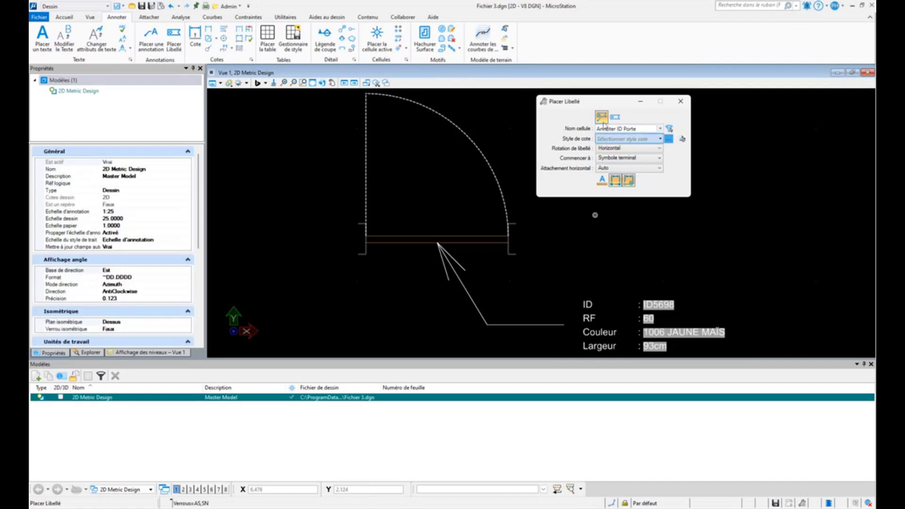
pyautogui.moveTo(611, 101); pyautogui.dragTo(730, 97)
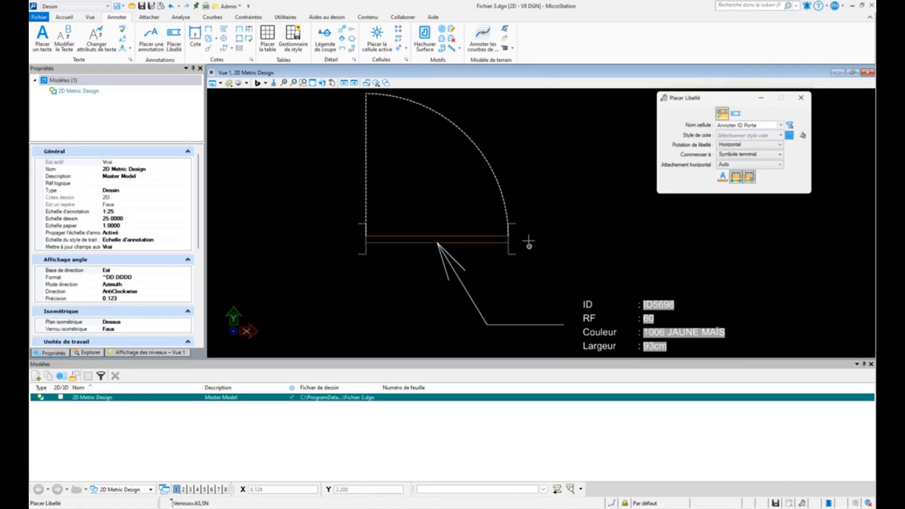
# - Place an ID label with its leader on the door's swing arc
pyautogui.click(467, 135)
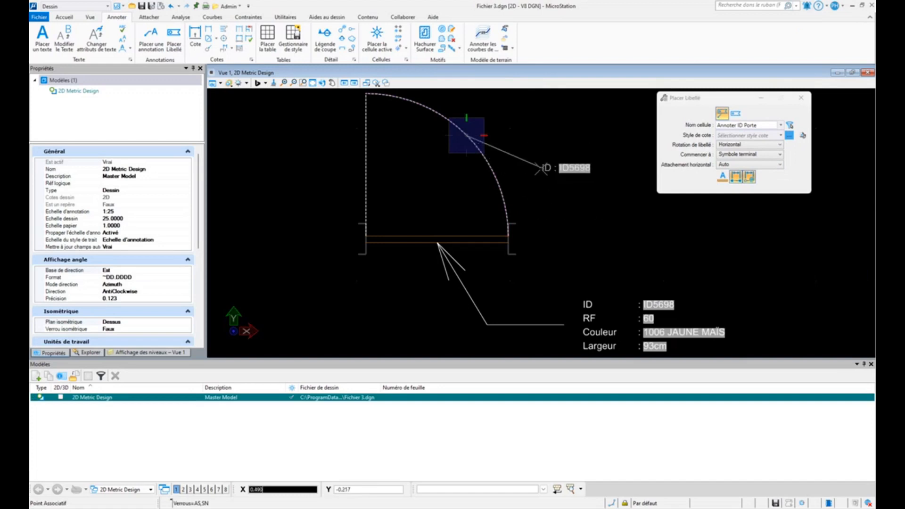
pyautogui.scroll(-2, 528, 289)
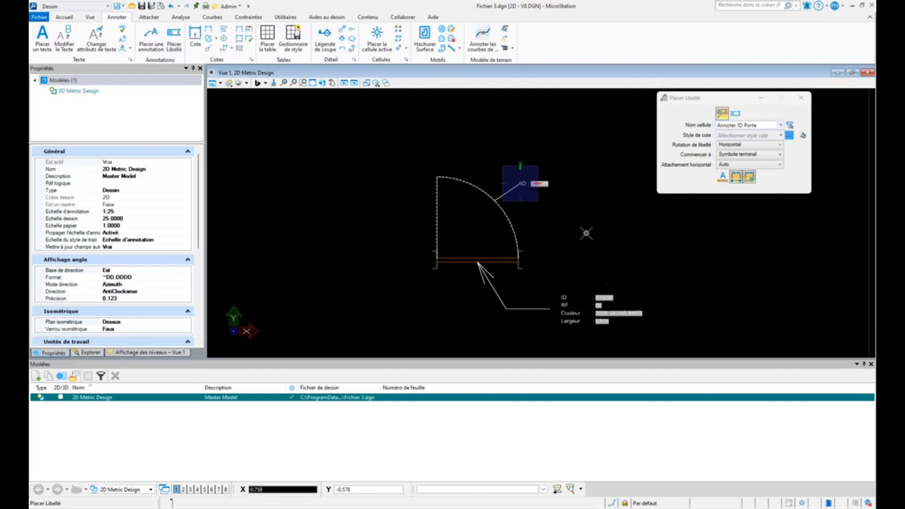
pyautogui.moveTo(586, 233); pyautogui.dragTo(574, 208, button='middle')
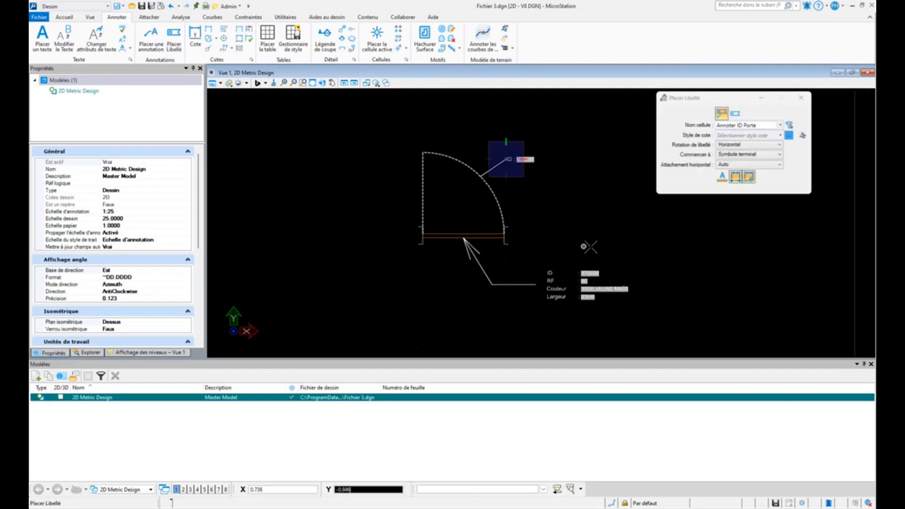
pyautogui.click(735, 179)
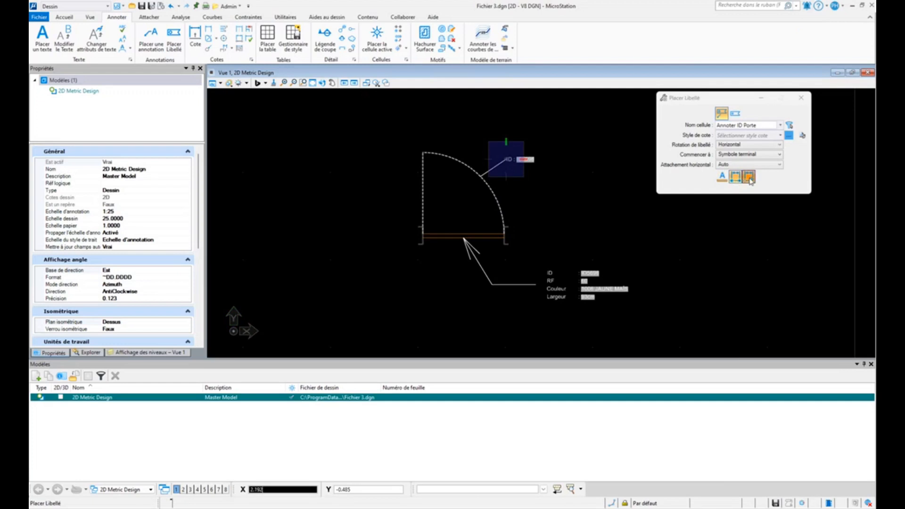
pyautogui.click(750, 178)
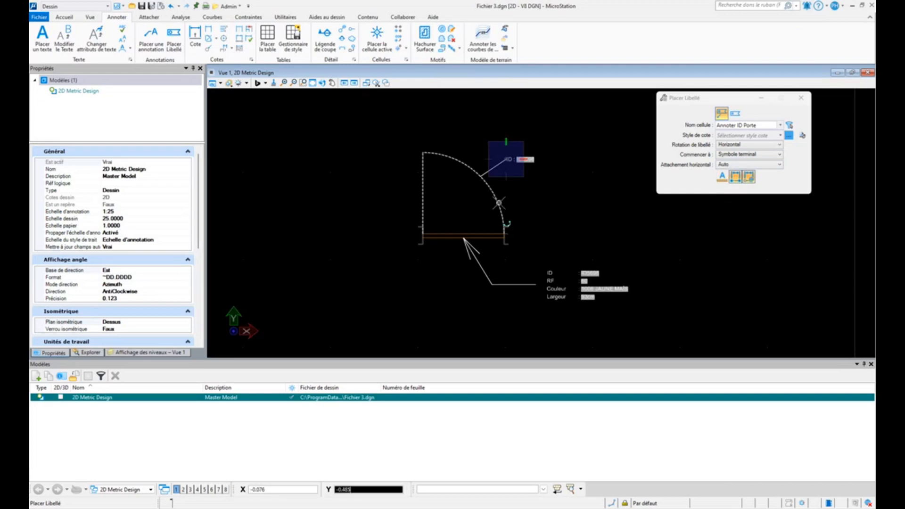
pyautogui.click(506, 231)
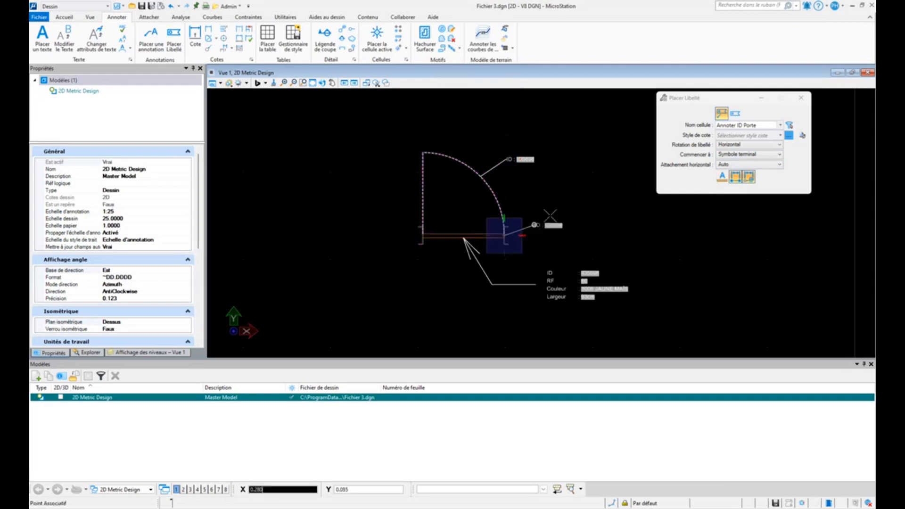
pyautogui.click(721, 180)
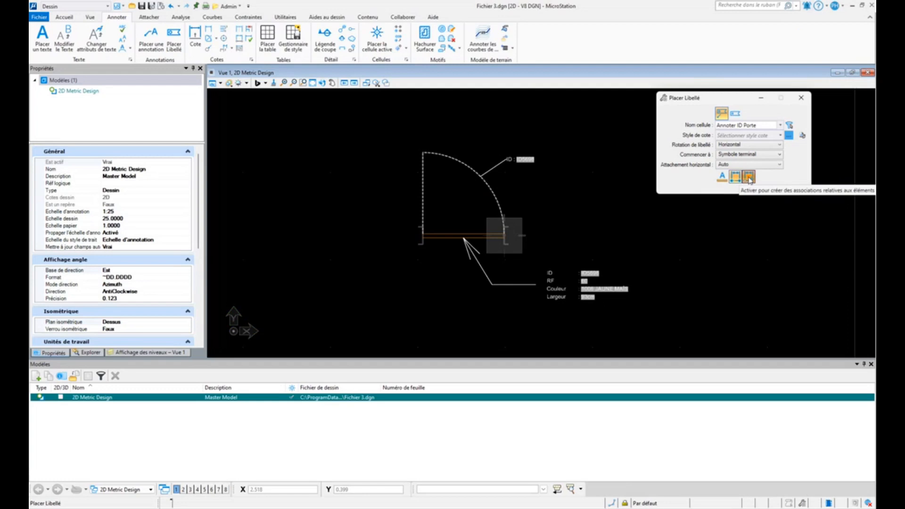
pyautogui.click(749, 178)
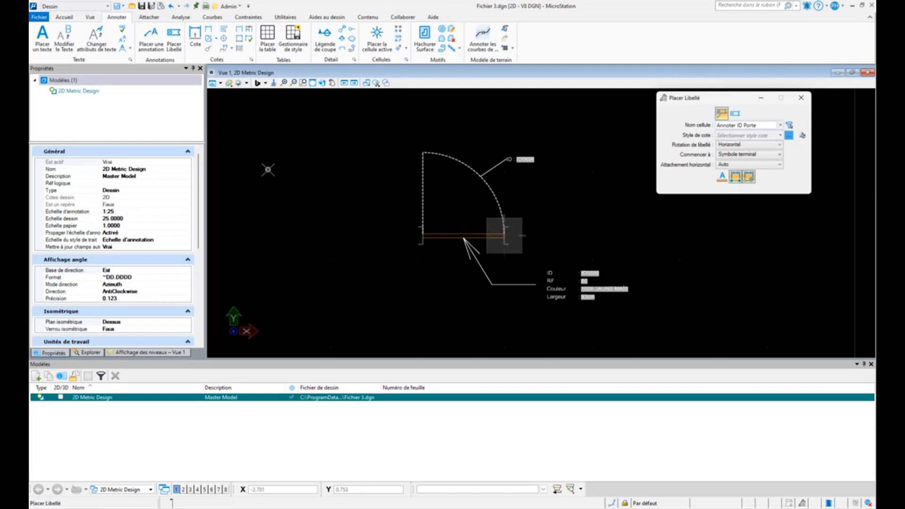
# - Delete the multi-line characteristics note with its leader and the ID label, leaving only the door cell
pyautogui.rightClick(315, 194)
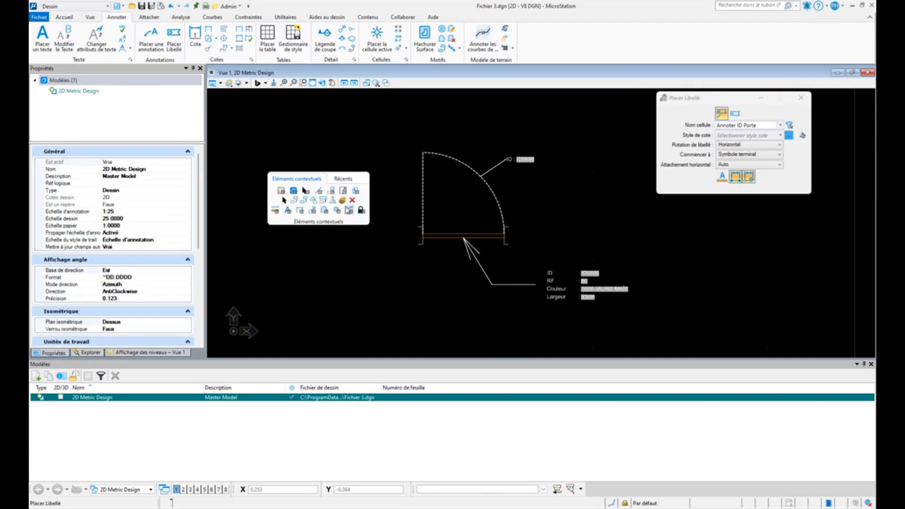
pyautogui.click(352, 200)
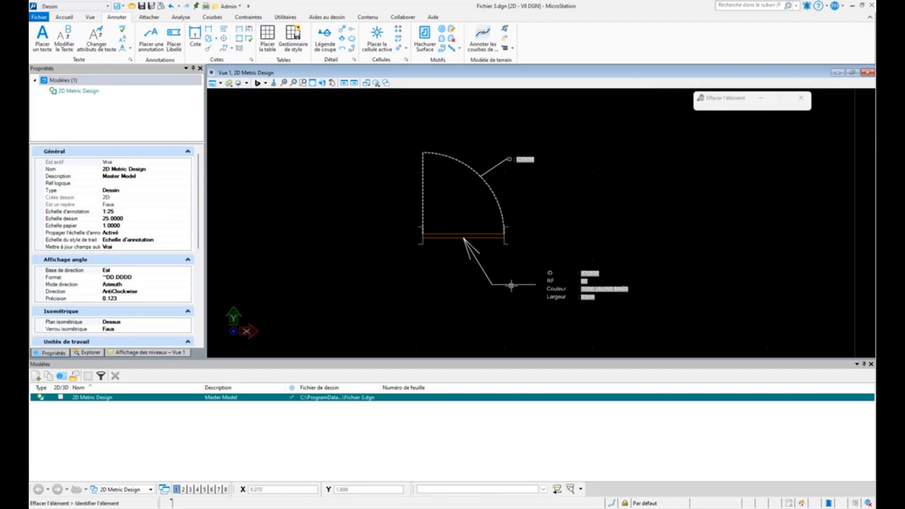
pyautogui.click(545, 287)
pyautogui.click(482, 254)
pyautogui.click(519, 160)
pyautogui.click(520, 160)
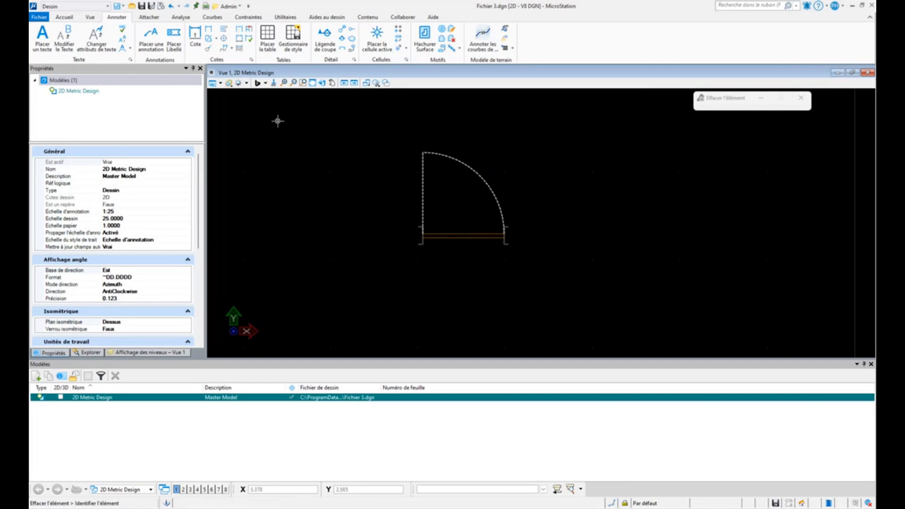
# - Place an "Annoter ID Porte" label on the door's swing arc with association turned off
pyautogui.click(174, 37)
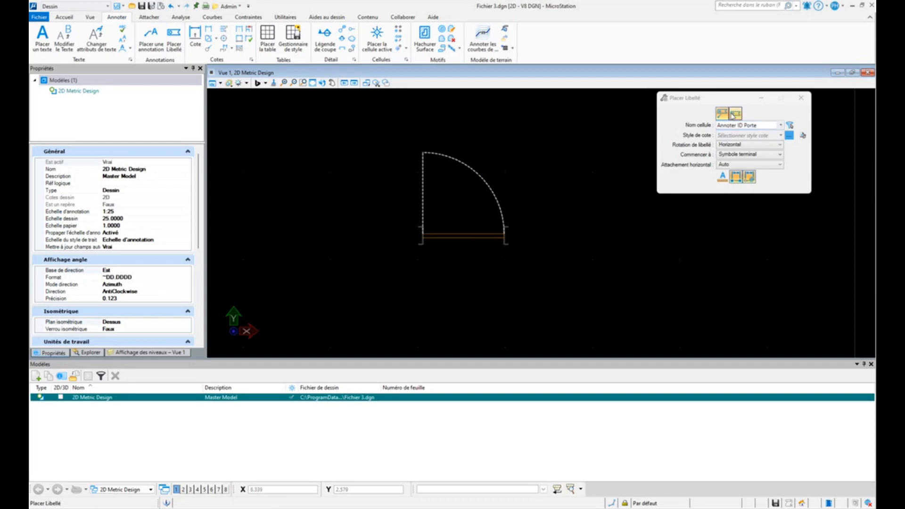
pyautogui.click(738, 181)
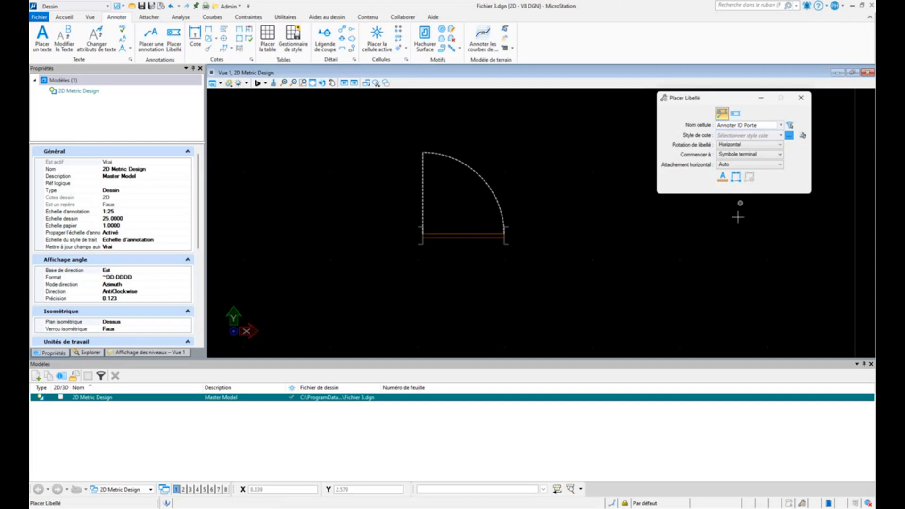
pyautogui.click(486, 181)
pyautogui.click(496, 156)
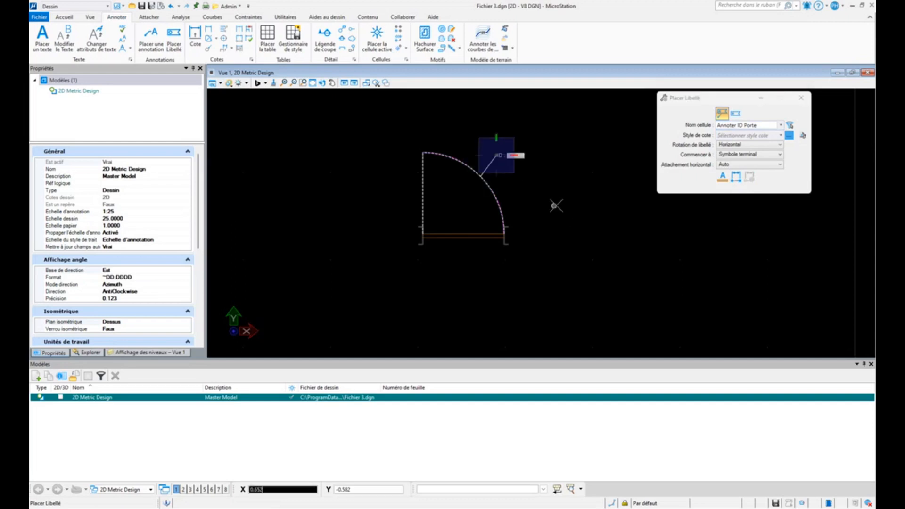
# - Place a second ID label from the door's lower-right jamb with only association enabled
pyautogui.click(738, 180)
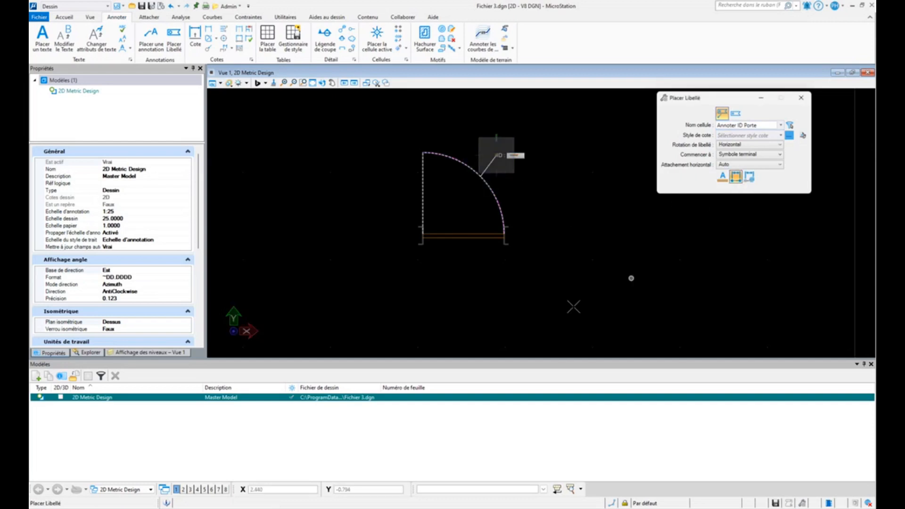
pyautogui.click(507, 243)
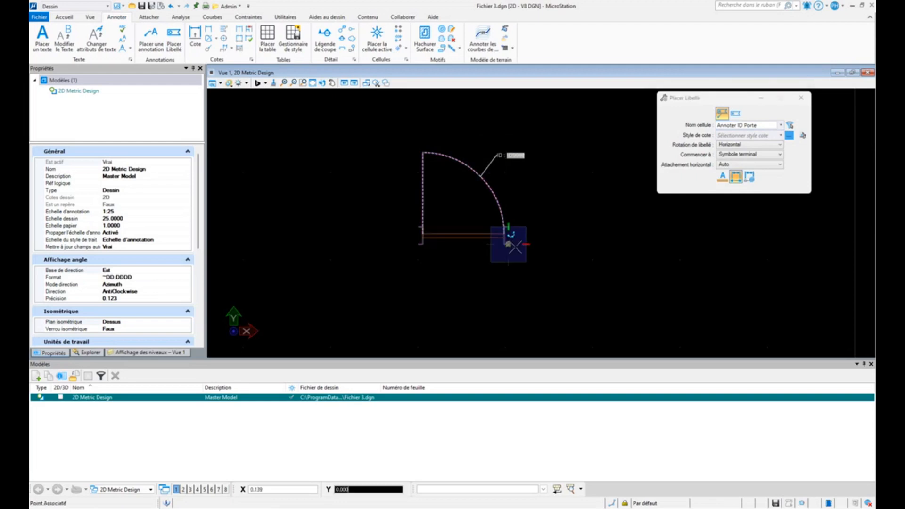
pyautogui.click(547, 231)
# - Place a third ID label below the door, attached to the middle of the leaf, with element-relative association enabled
pyautogui.click(749, 178)
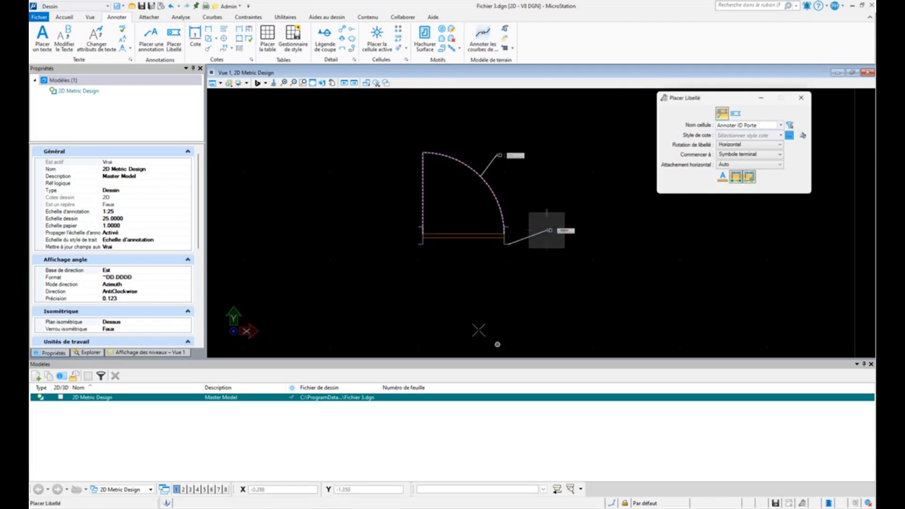
pyautogui.click(460, 245)
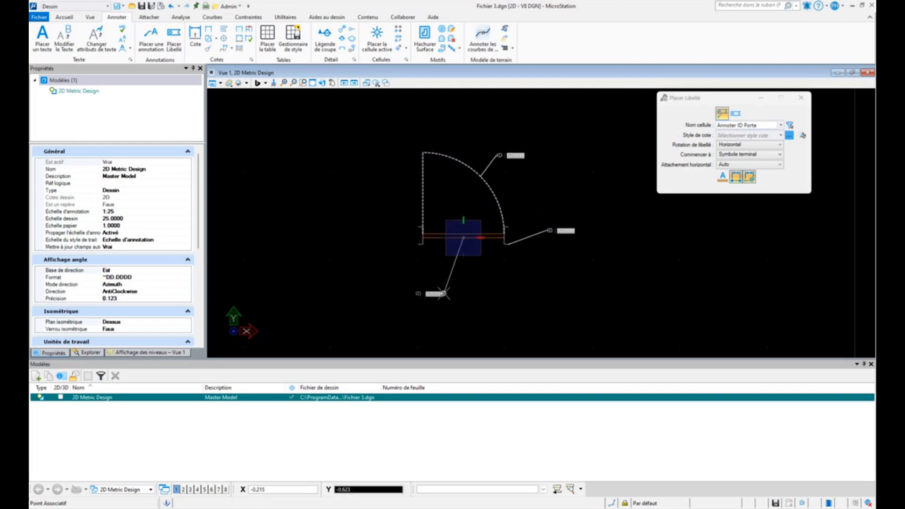
pyautogui.click(443, 293)
pyautogui.press('Escape')
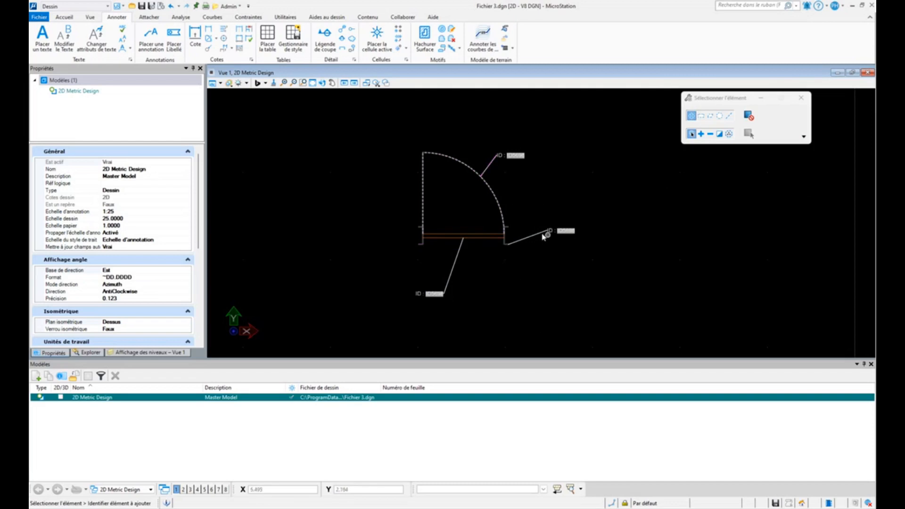
# - Move the door cell left and then downward to compare how the three labels follow it, and deselect it
pyautogui.click(443, 242)
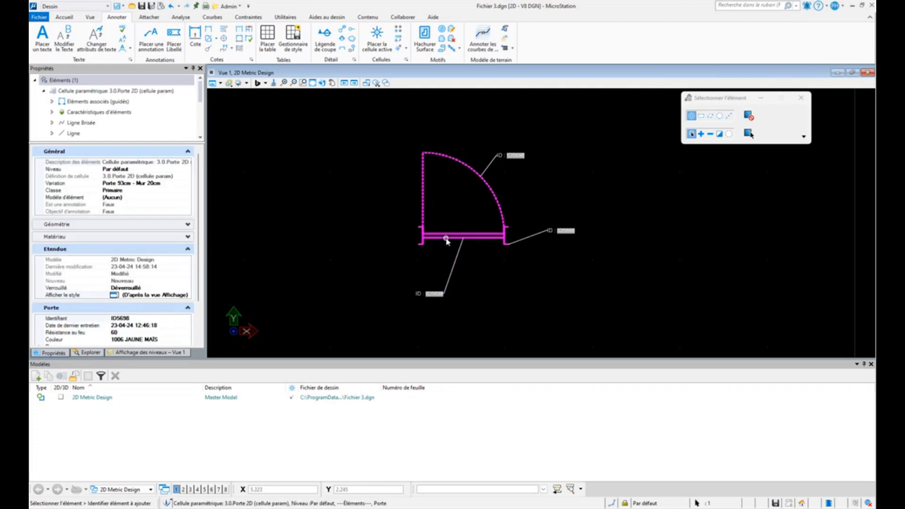
pyautogui.moveTo(444, 242); pyautogui.dragTo(390, 227)
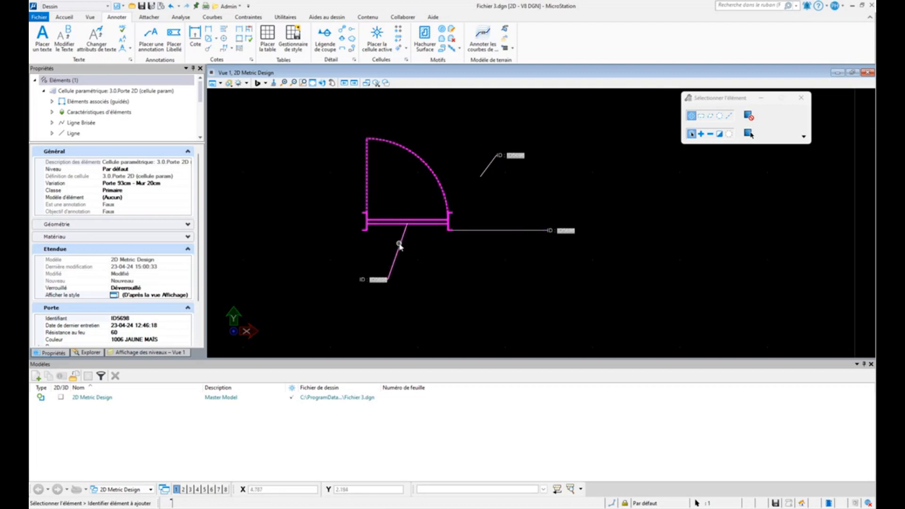
pyautogui.moveTo(436, 225)
pyautogui.mouseDown()
pyautogui.moveTo(443, 206)
pyautogui.moveTo(440, 233)
pyautogui.mouseUp()
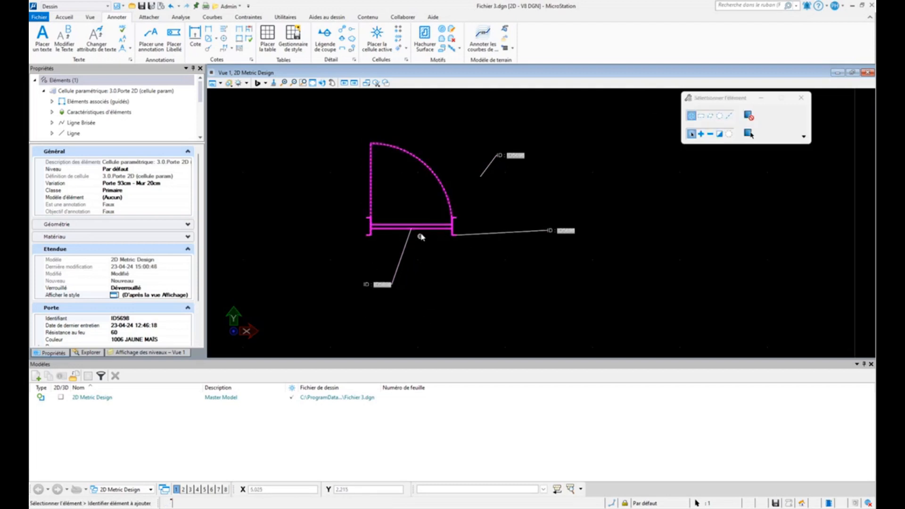
pyautogui.moveTo(429, 235); pyautogui.dragTo(430, 263)
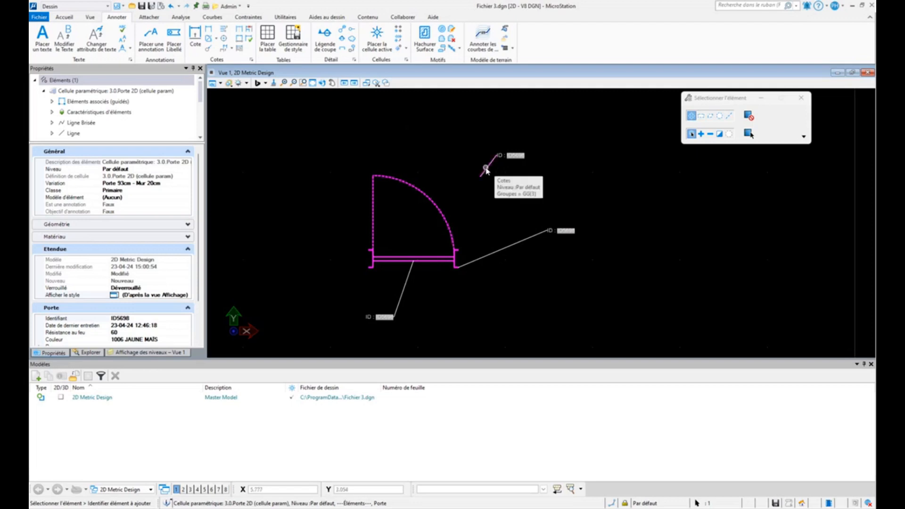
pyautogui.click(531, 290)
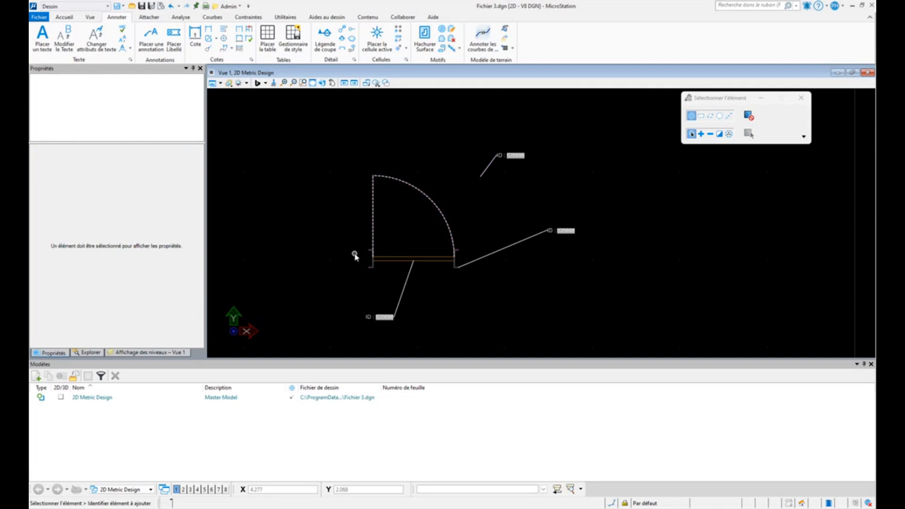
# - Place an ID label without association at the upper-left end of the swing arc, and move the door up and to the right
pyautogui.click(173, 50)
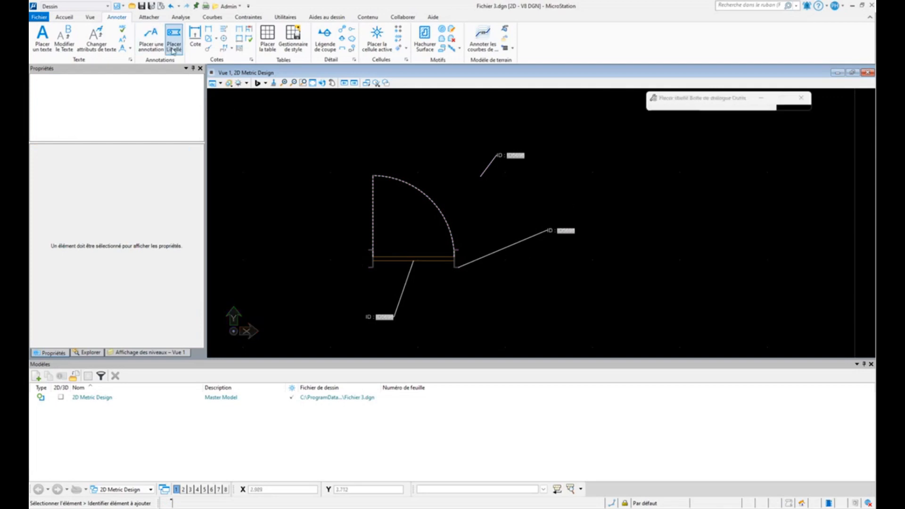
pyautogui.click(735, 177)
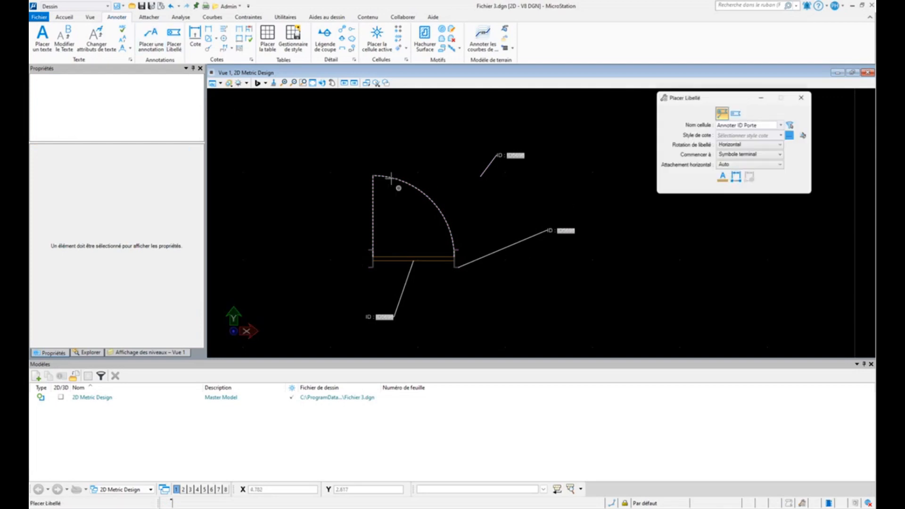
pyautogui.click(373, 176)
pyautogui.click(338, 154)
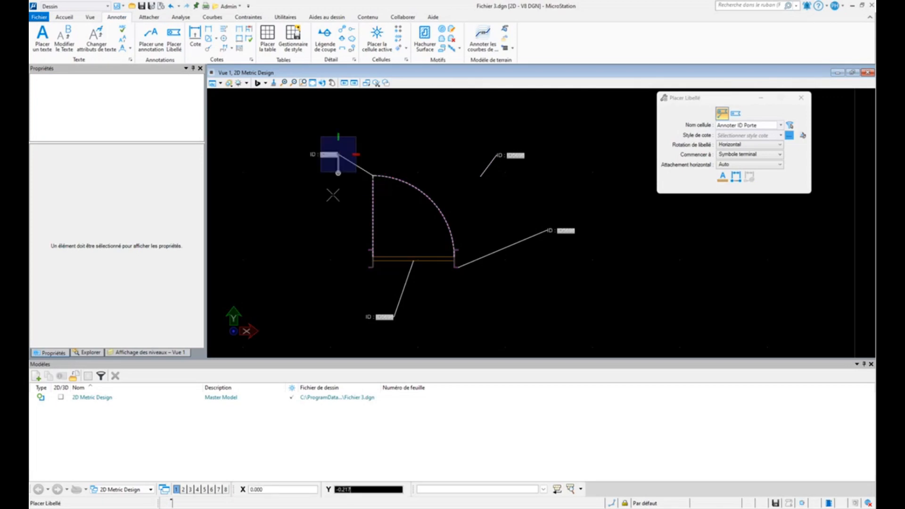
pyautogui.press('Escape')
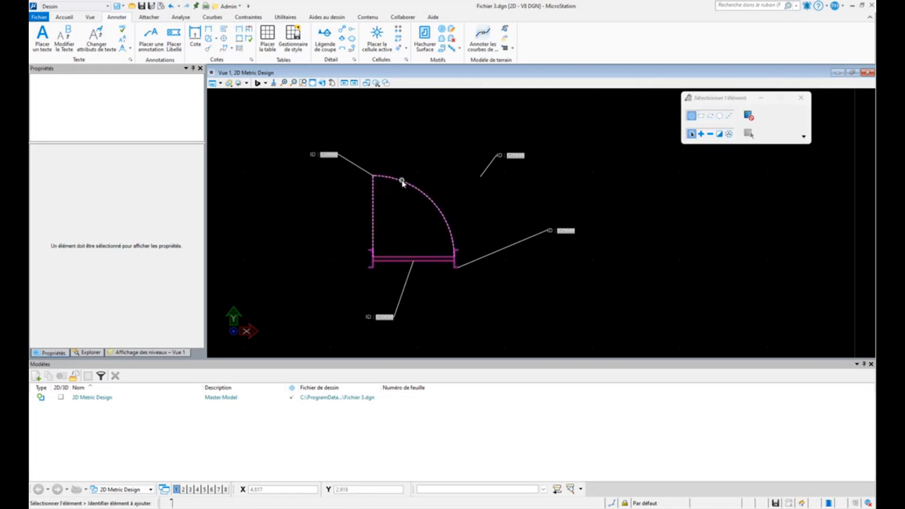
pyautogui.moveTo(400, 182); pyautogui.dragTo(417, 160)
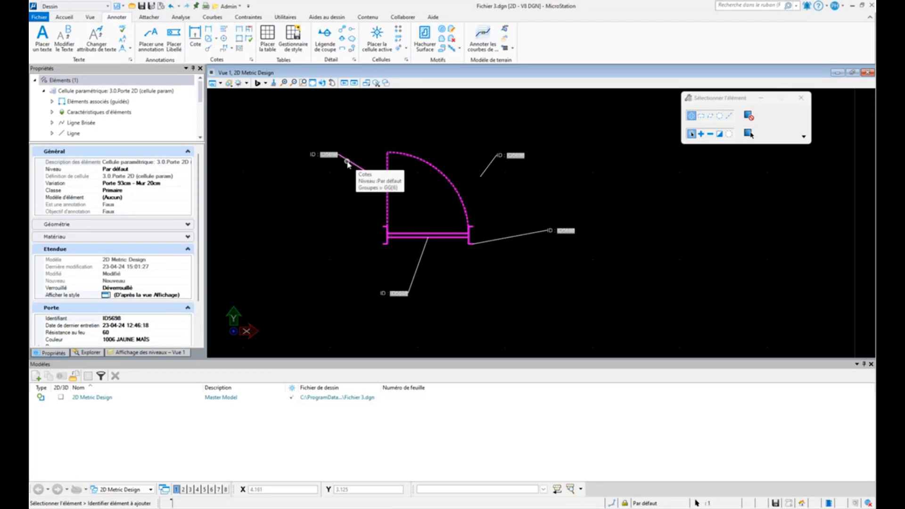
pyautogui.click(327, 220)
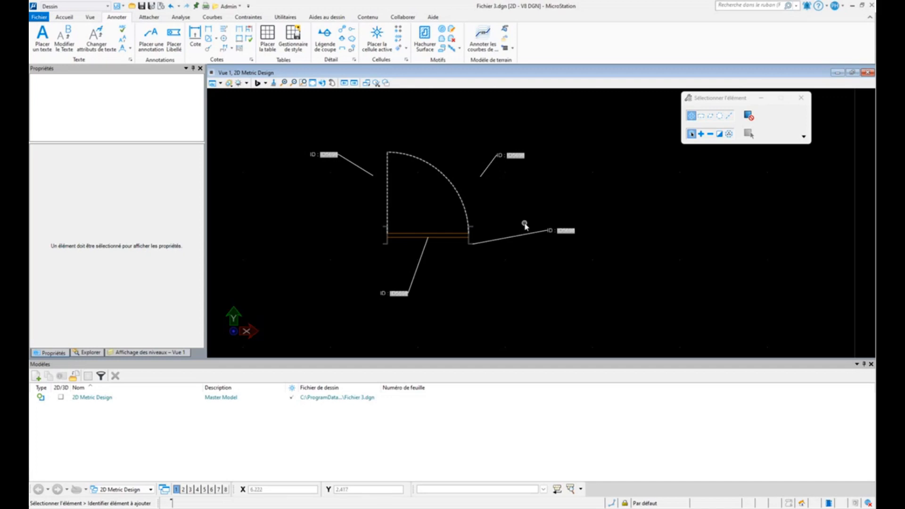
pyautogui.hotkey('alt', 'Tab')
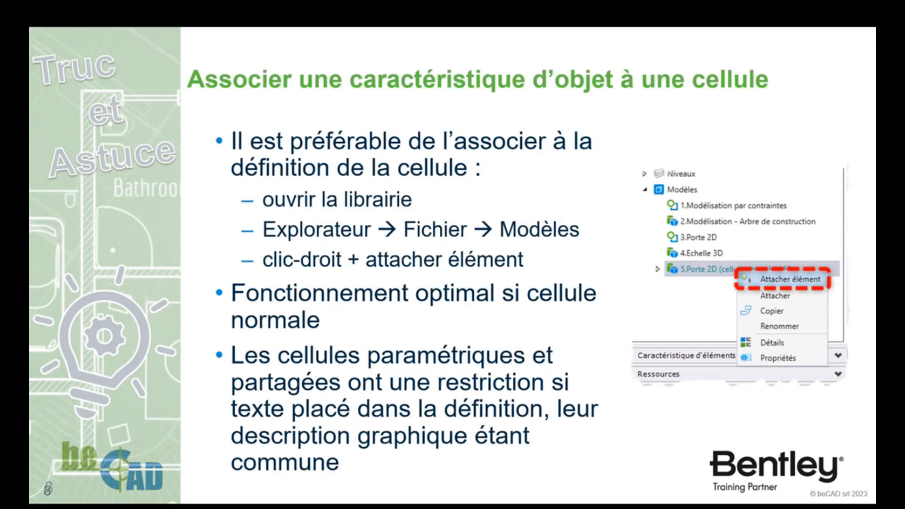
pyautogui.press('Right')
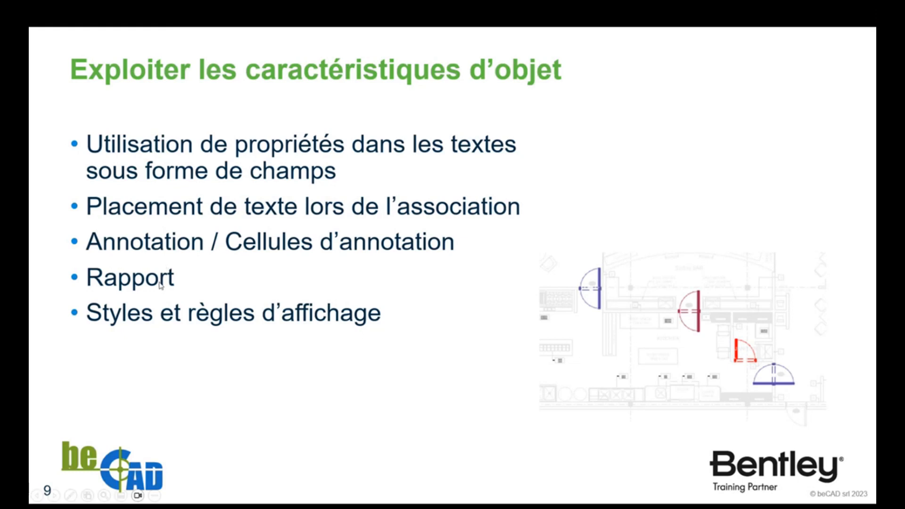
pyautogui.hotkey('alt', 'Tab')
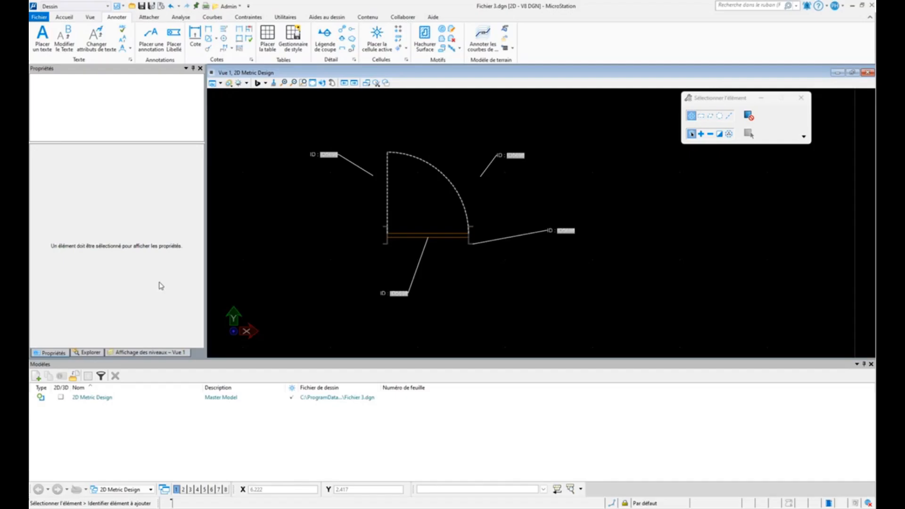
# - Open the design file proposed restaurant.dgn from the 23 avril 2024 workset's dgn folder
pyautogui.click(132, 6)
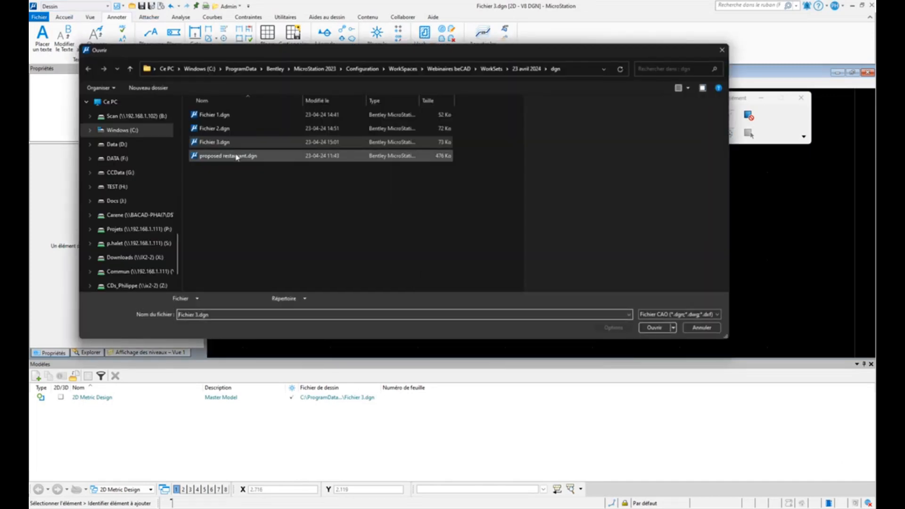
pyautogui.click(244, 156)
pyautogui.click(654, 328)
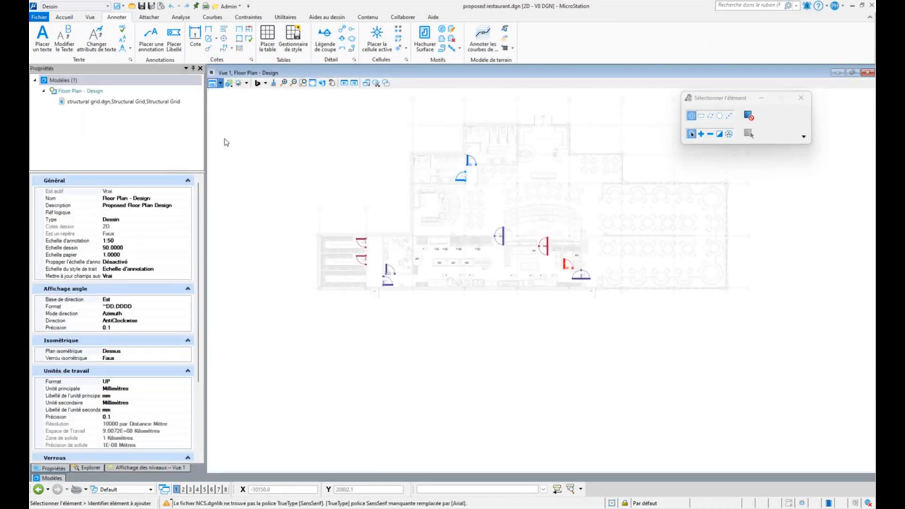
# - Change the floor plan view's display style to Filaire
pyautogui.click(212, 83)
pyautogui.click(320, 120)
pyautogui.scroll(3, 297, 191)
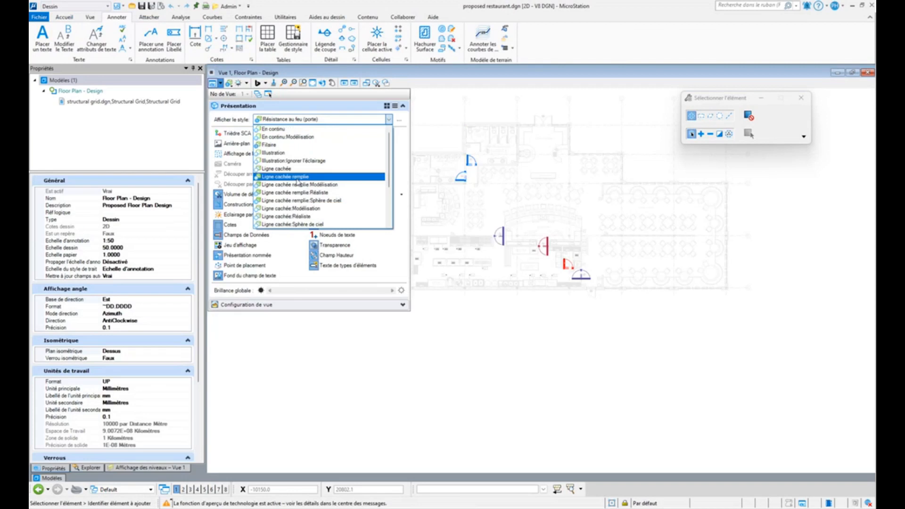
pyautogui.click(287, 147)
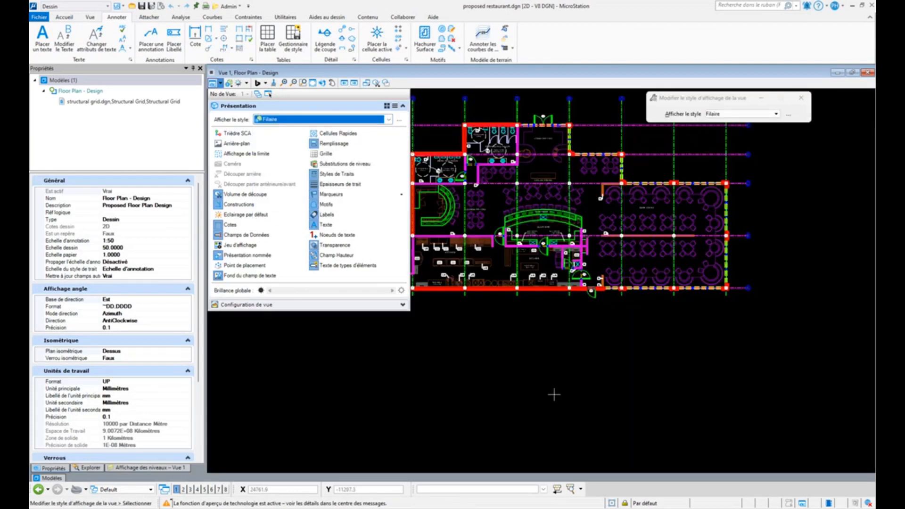
pyautogui.rightClick(555, 394)
# - Examine the Porte properties of the cold storage, frozen storage and office doors in the floor plan
pyautogui.middleClick(547, 316)
pyautogui.moveTo(546, 316); pyautogui.dragTo(543, 398, button='middle')
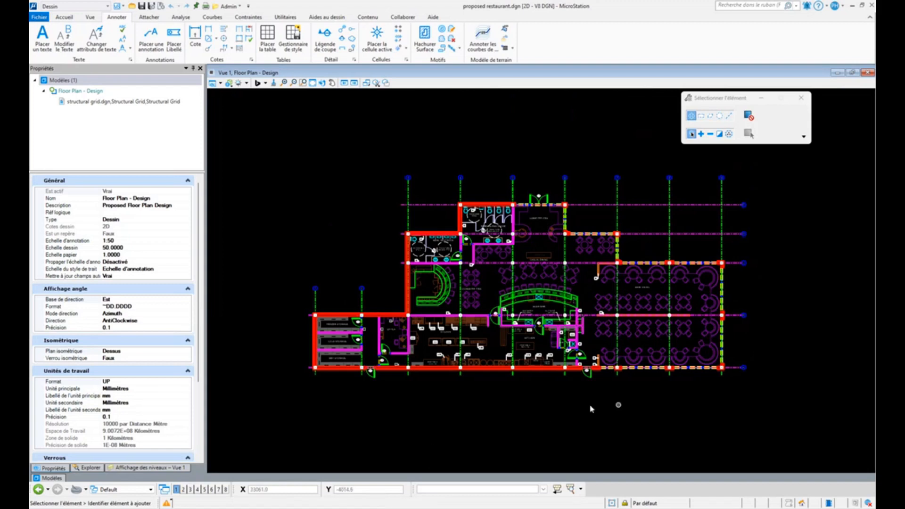
pyautogui.scroll(8, 363, 343)
pyautogui.scroll(-1, 361, 342)
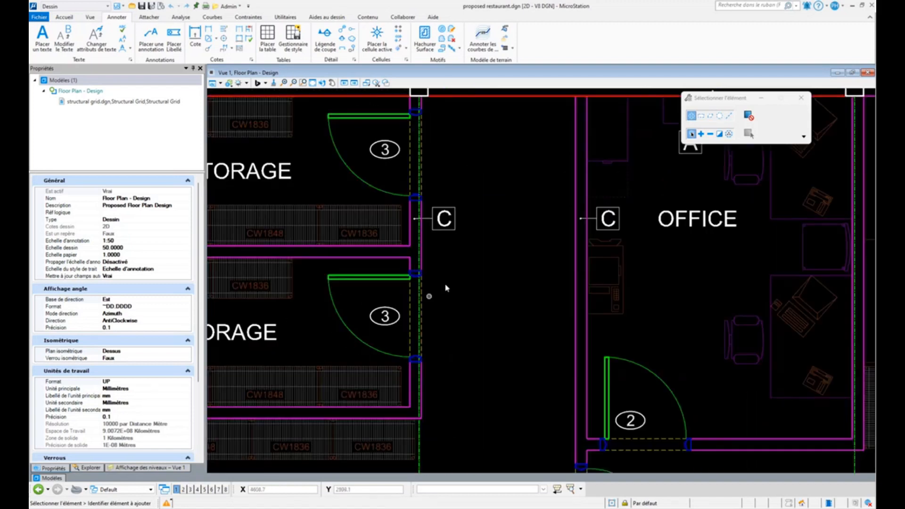
pyautogui.click(372, 276)
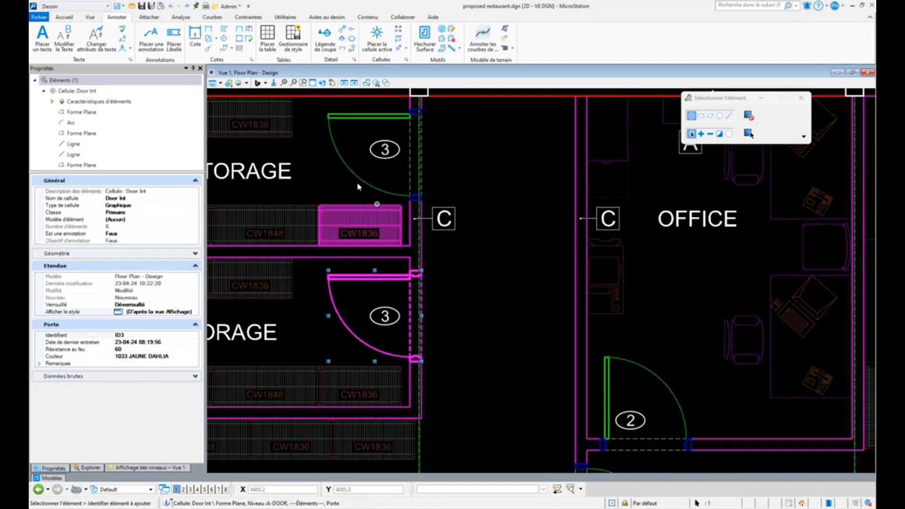
pyautogui.click(349, 161)
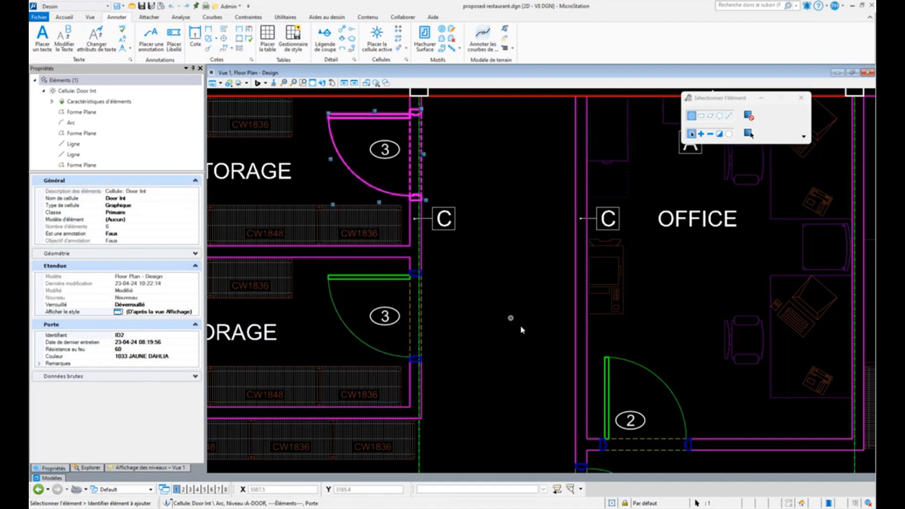
pyautogui.scroll(-5, 469, 291)
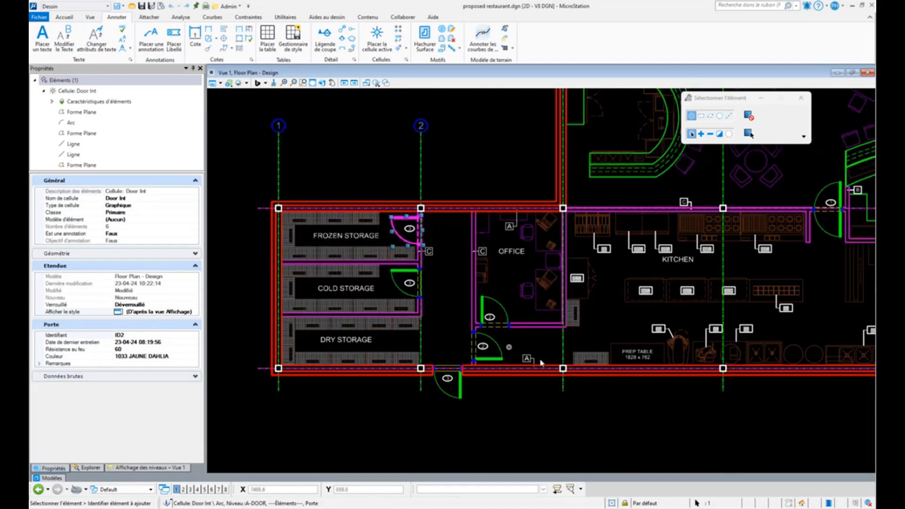
pyautogui.click(505, 313)
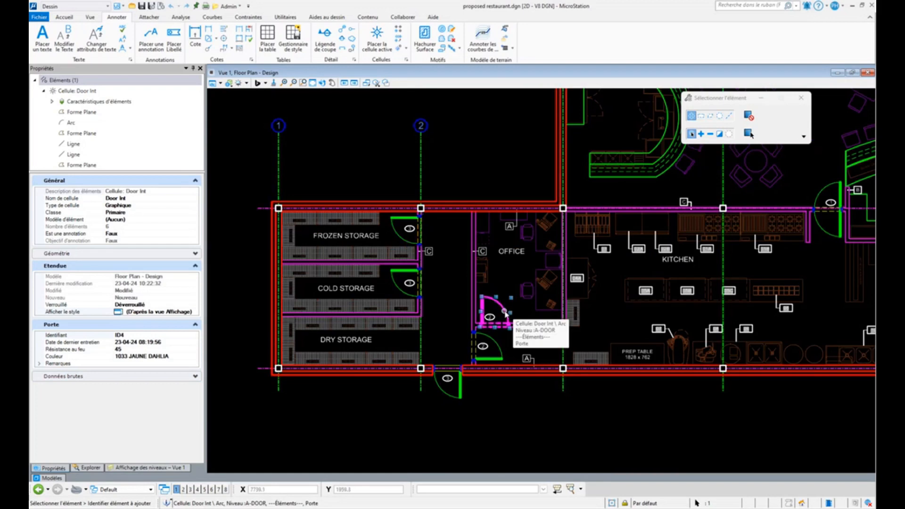
pyautogui.moveTo(776, 426); pyautogui.dragTo(683, 420, button='middle')
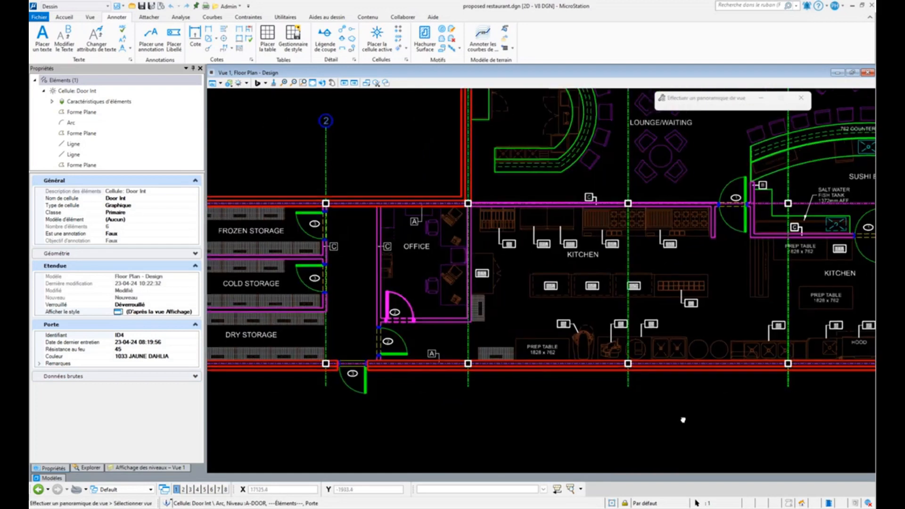
pyautogui.scroll(-6, 484, 343)
pyautogui.moveTo(625, 386); pyautogui.dragTo(542, 368, button='middle')
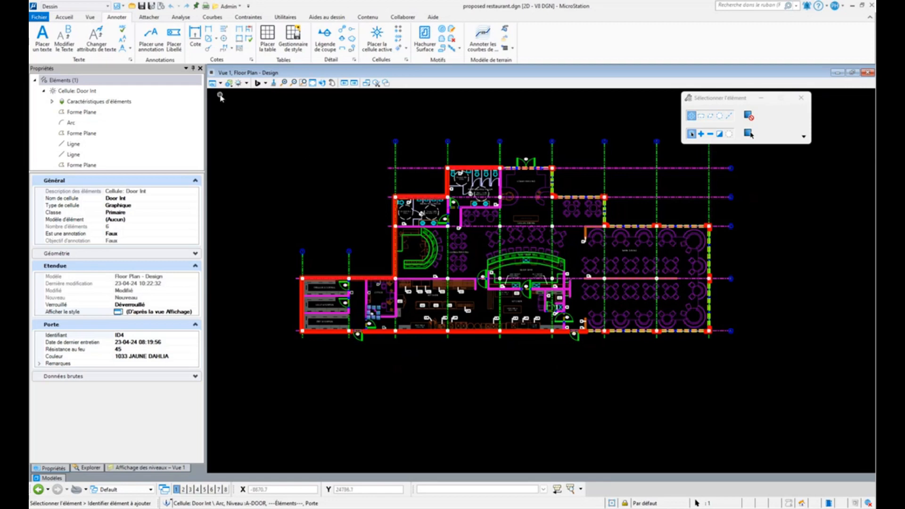
# - Open the Reports dialog and create a new report definition named Liste des portes 2
pyautogui.click(182, 17)
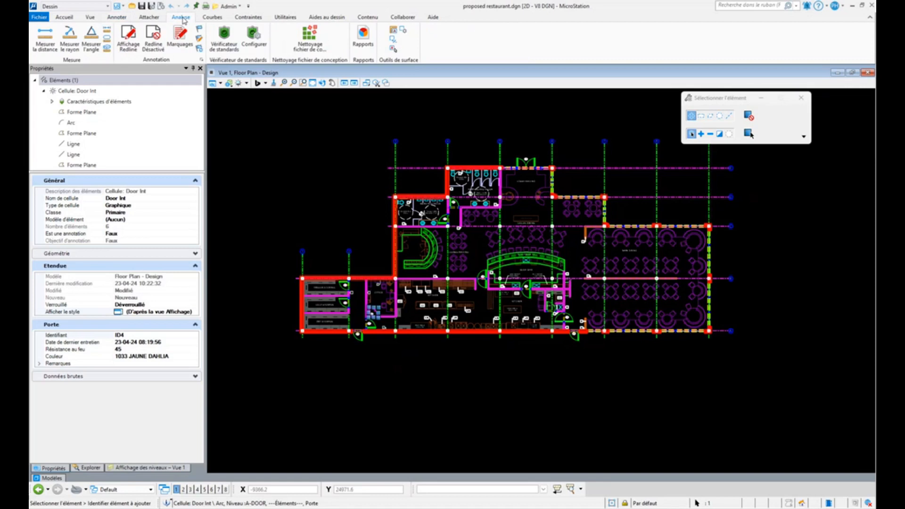
pyautogui.click(363, 38)
pyautogui.moveTo(374, 112); pyautogui.dragTo(567, 112)
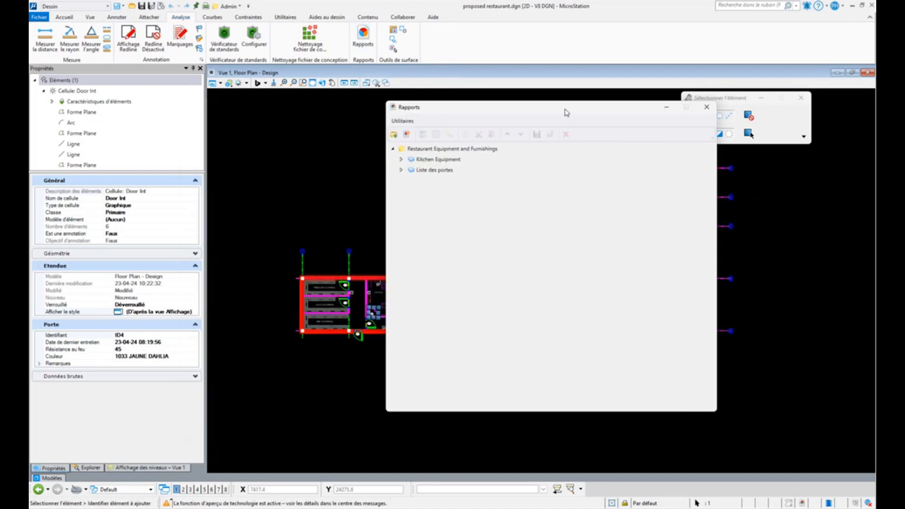
pyautogui.click(438, 172)
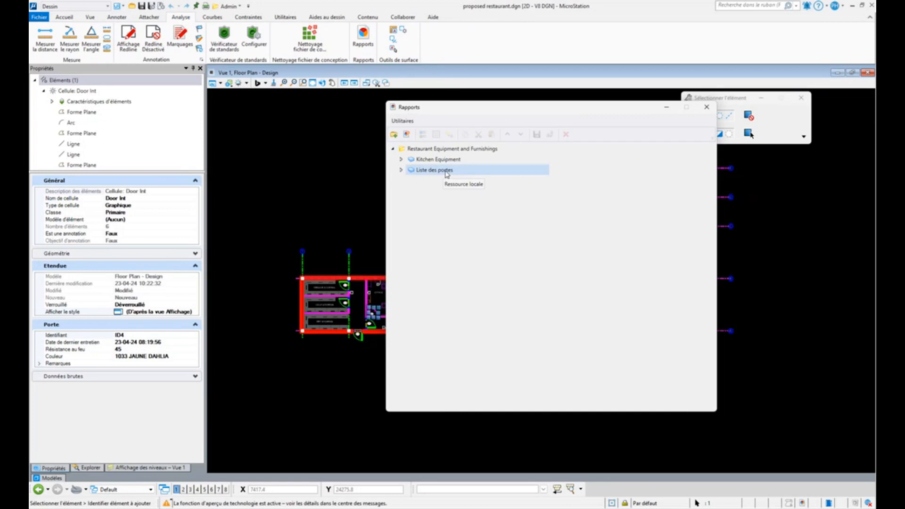
pyautogui.click(408, 135)
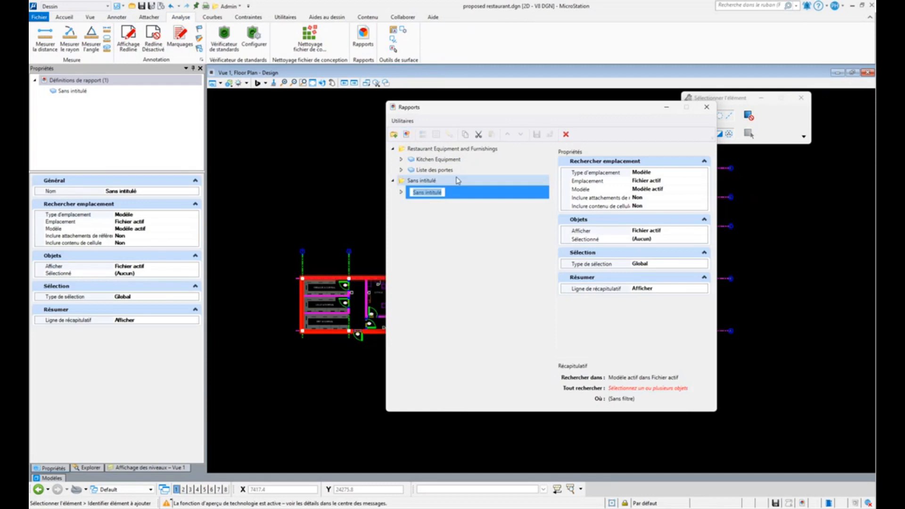
pyautogui.write('Liste des portes')
pyautogui.press('Return')
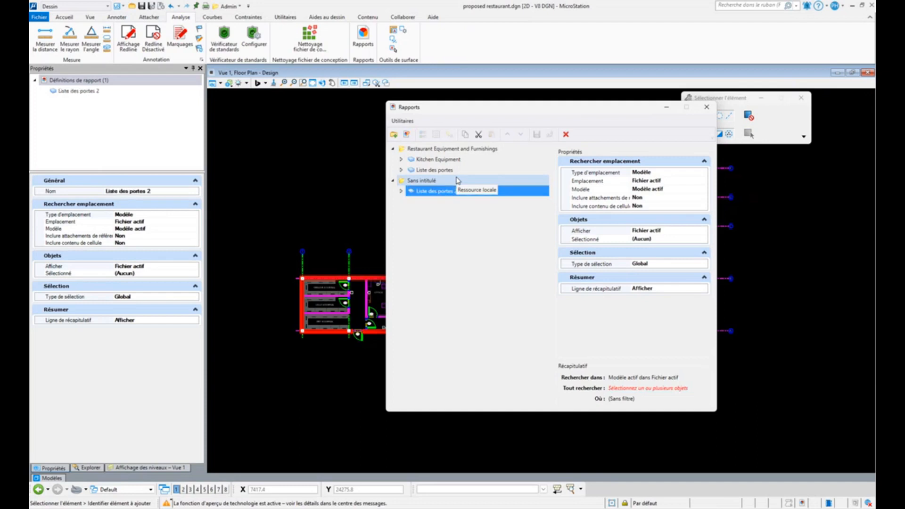
# - Limit the objects offered for the Liste des portes 2 report to the active file (Fichier actif)
pyautogui.moveTo(538, 109); pyautogui.dragTo(427, 112)
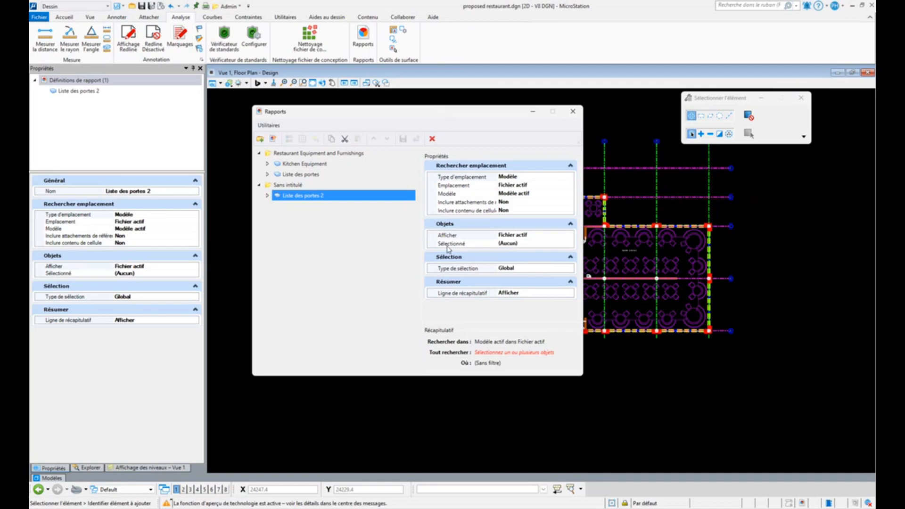
pyautogui.click(524, 235)
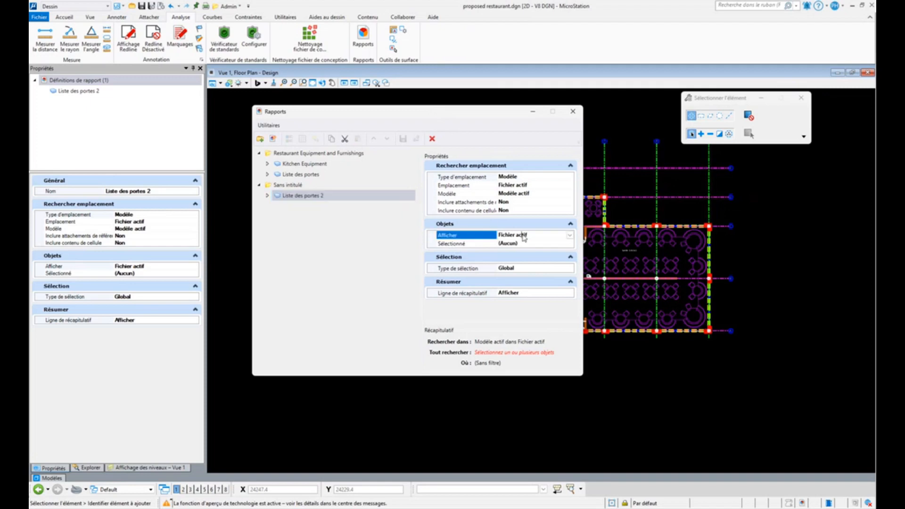
pyautogui.click(570, 235)
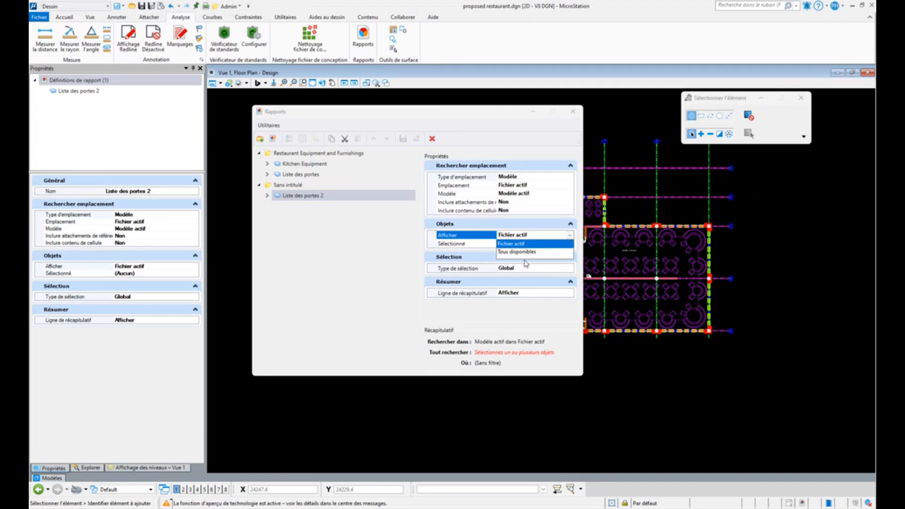
pyautogui.click(520, 244)
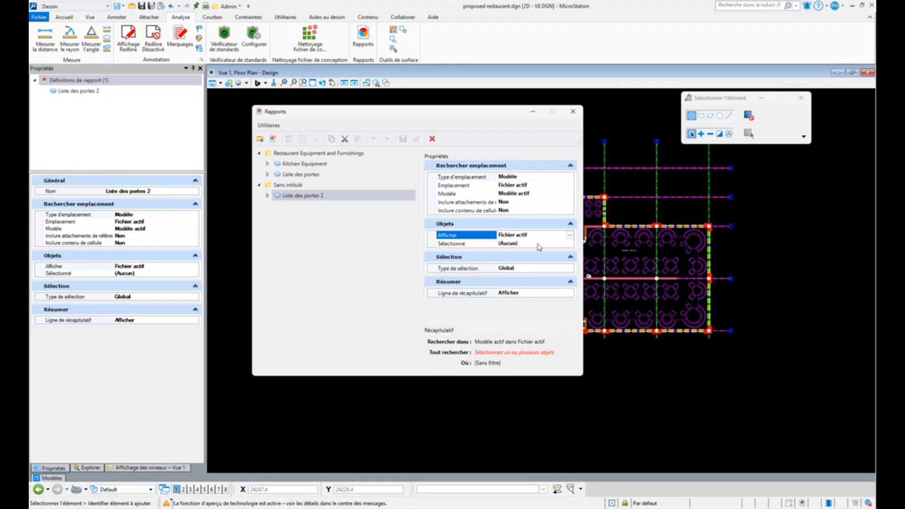
# - Include the Porte item type from Webibaire 23-04-2024 as the report's object
pyautogui.click(526, 242)
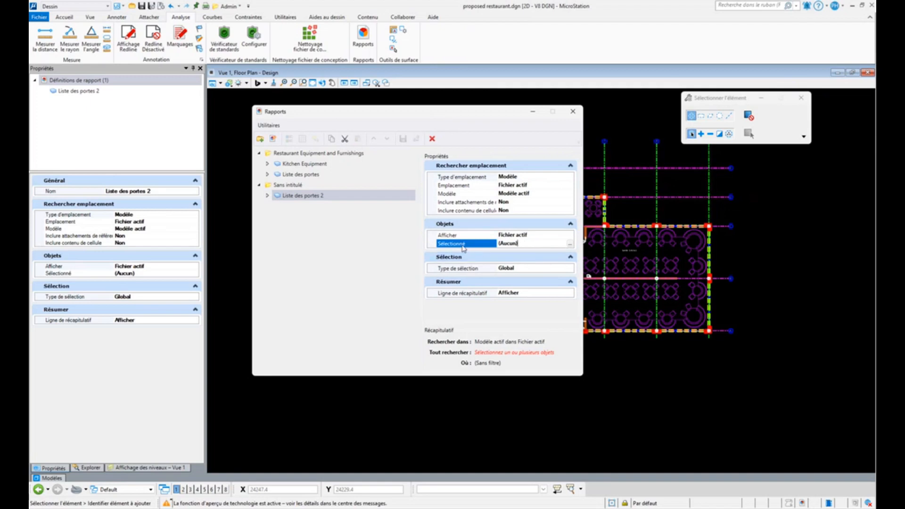
pyautogui.click(571, 244)
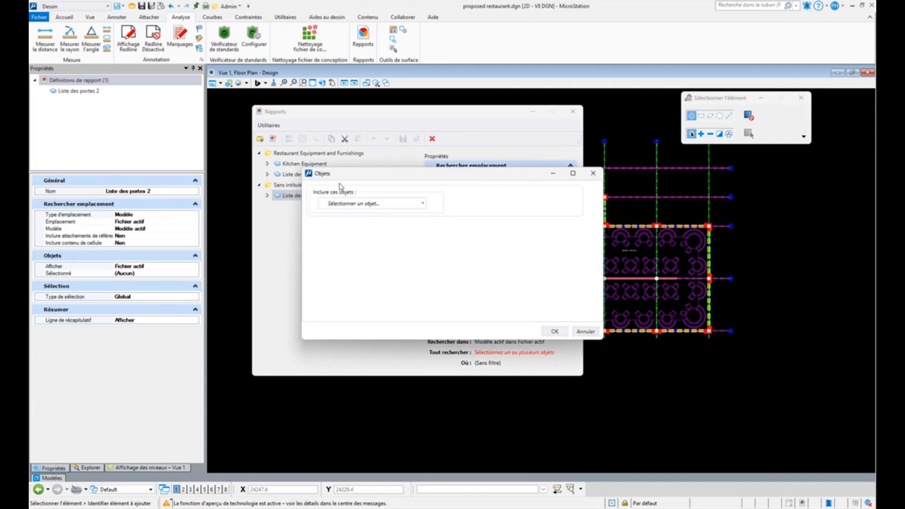
pyautogui.click(379, 206)
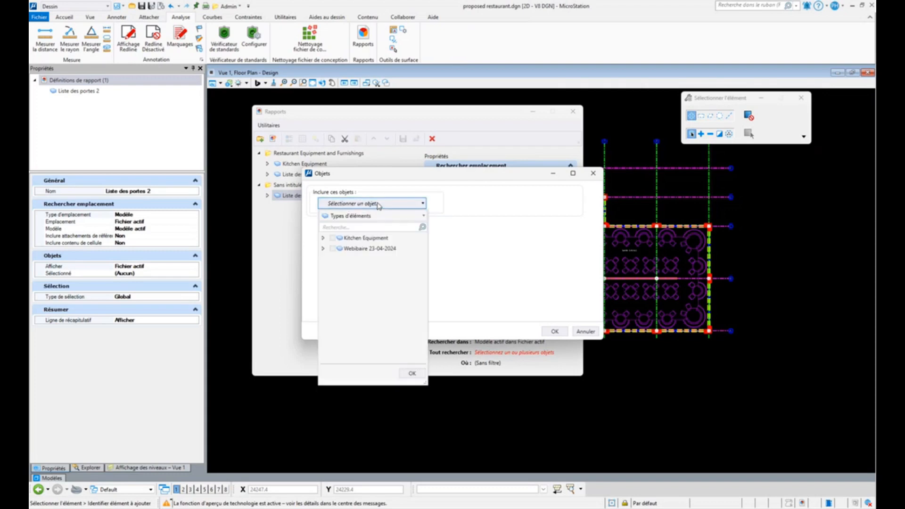
pyautogui.click(323, 248)
pyautogui.click(341, 260)
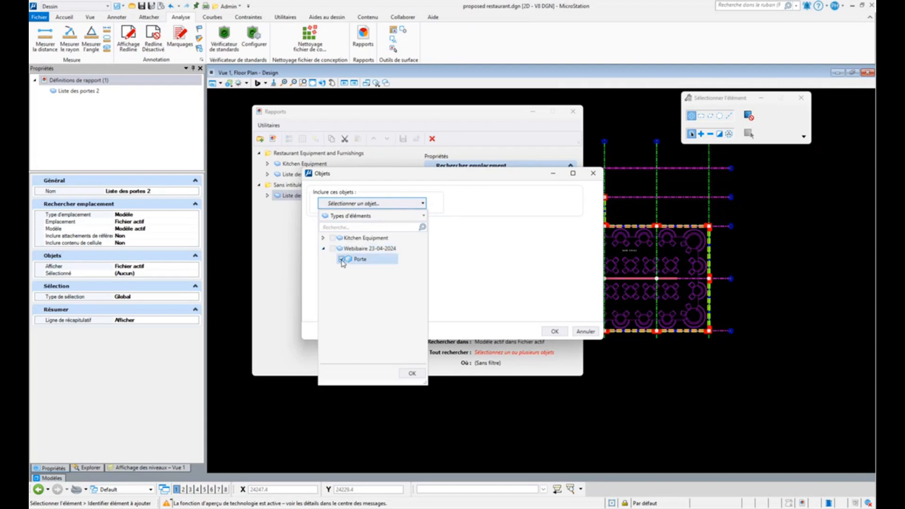
pyautogui.click(418, 376)
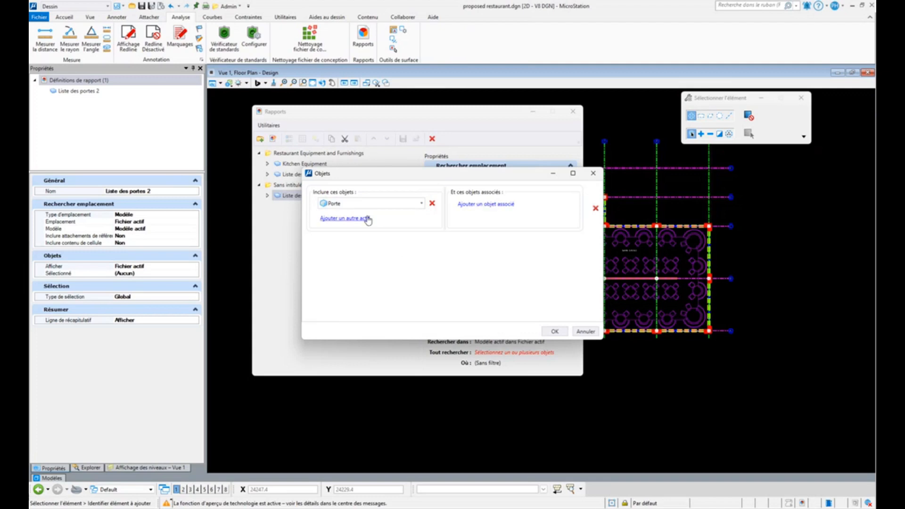
pyautogui.click(347, 207)
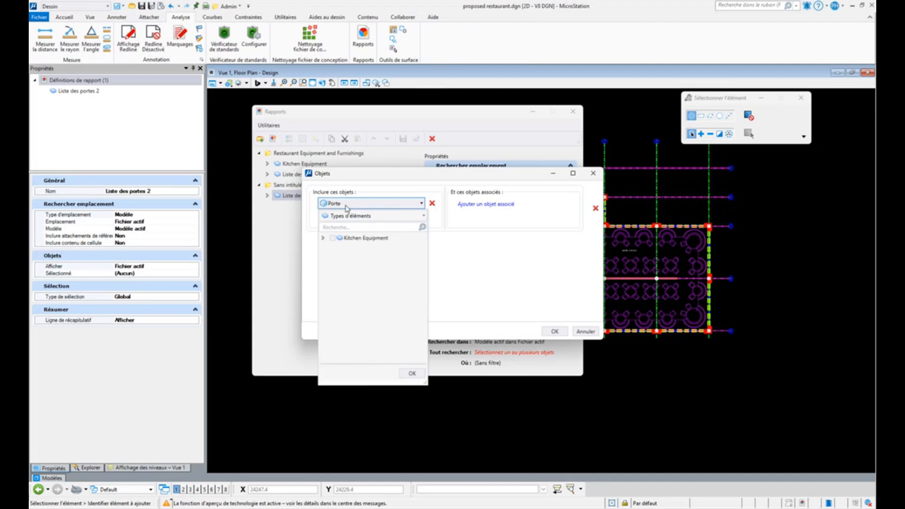
pyautogui.click(346, 204)
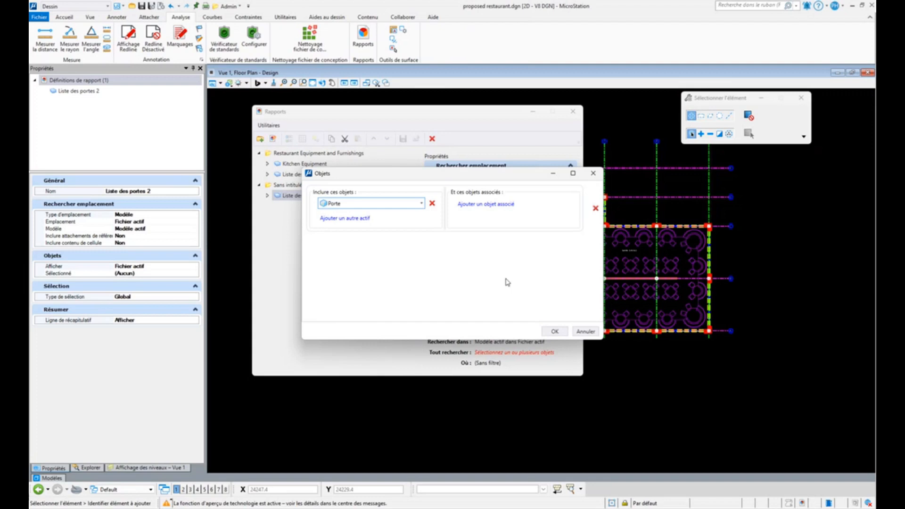
# - Associate the Porte items with the Cellules they are attached to (L'élément est attaché à un élément) in the report's objects
pyautogui.click(469, 205)
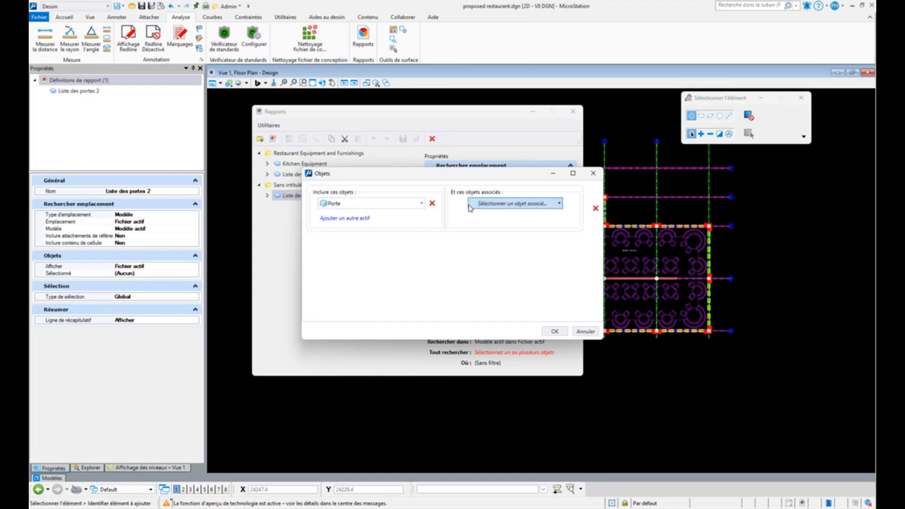
pyautogui.click(488, 206)
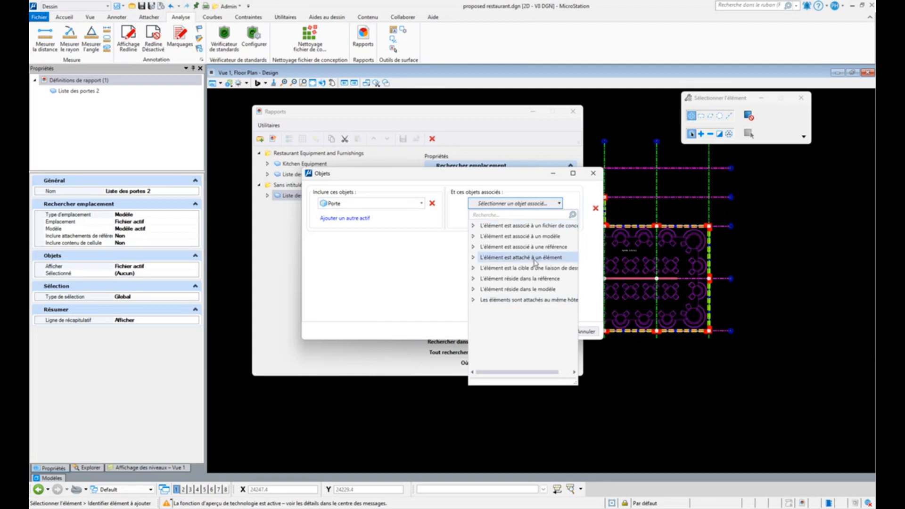
pyautogui.click(473, 258)
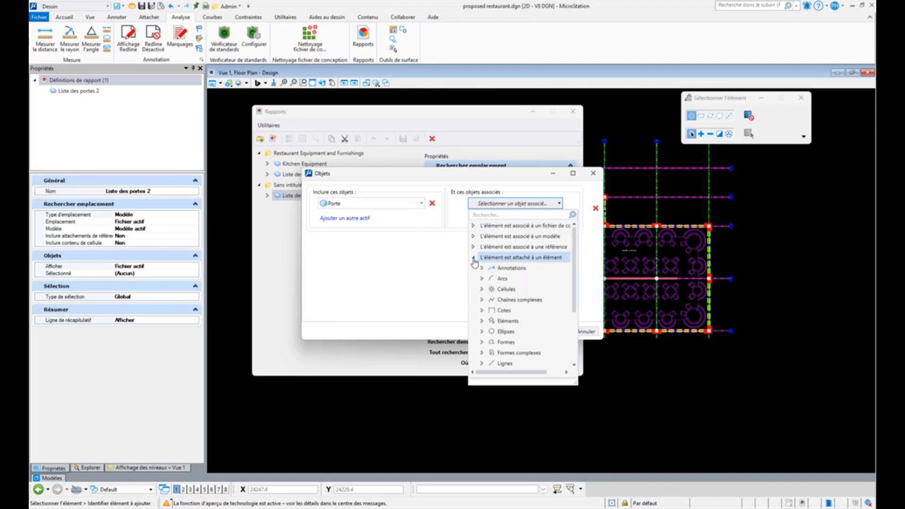
pyautogui.click(482, 289)
pyautogui.scroll(-2, 525, 277)
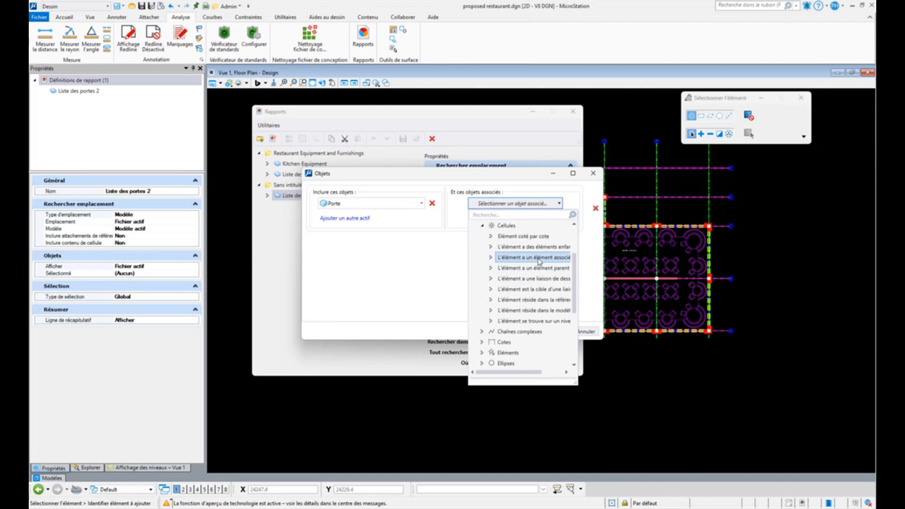
pyautogui.doubleClick(534, 258)
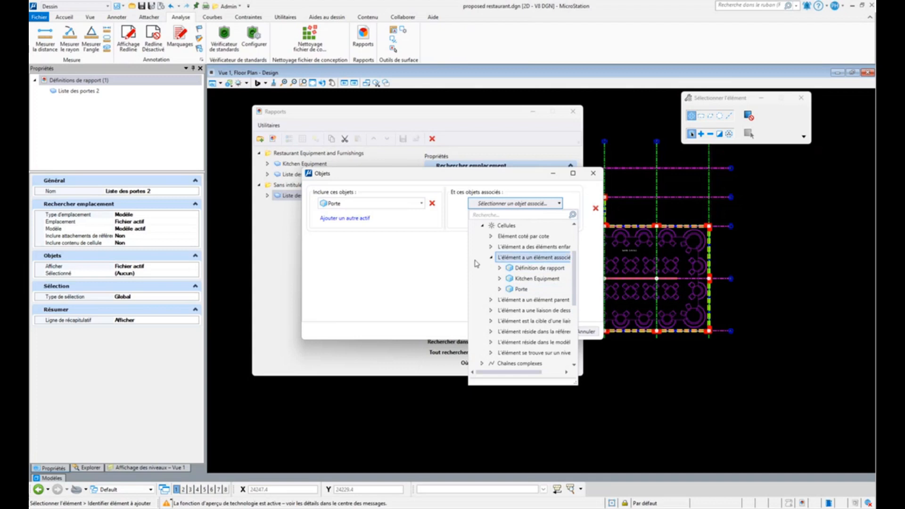
pyautogui.scroll(3, 506, 290)
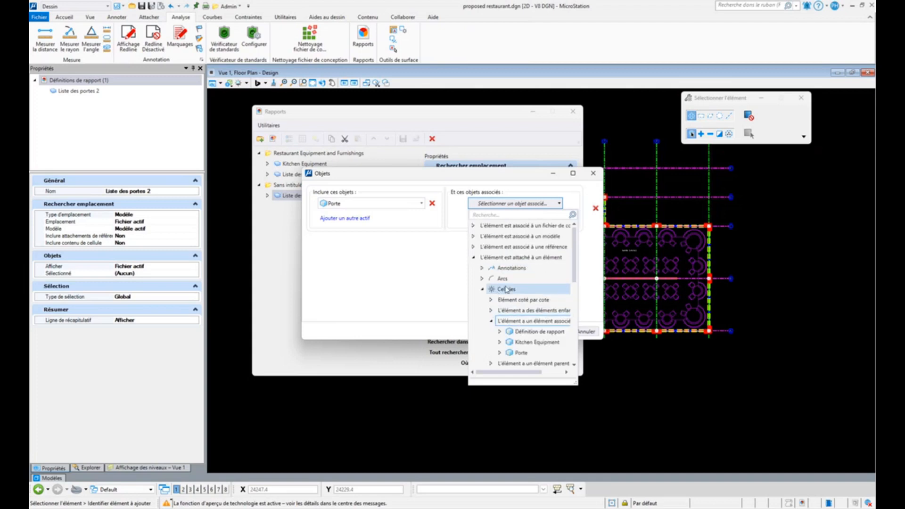
pyautogui.click(506, 289)
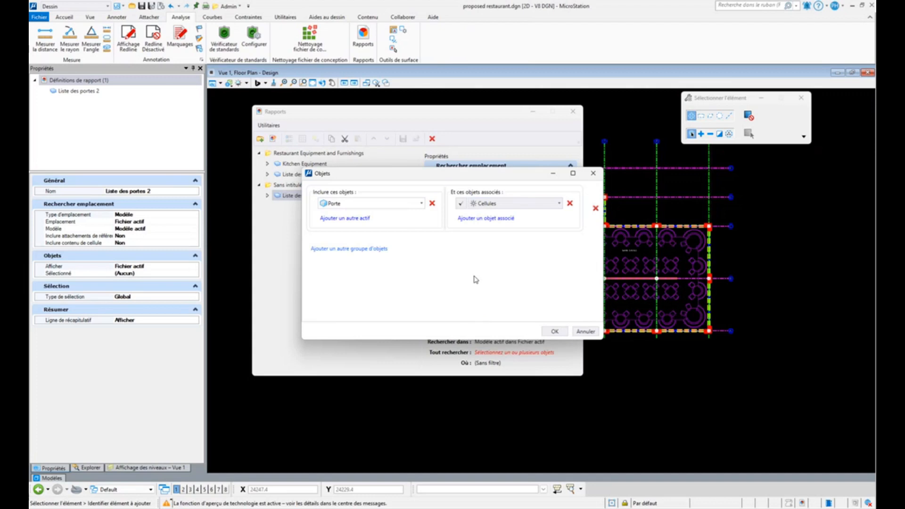
pyautogui.click(555, 332)
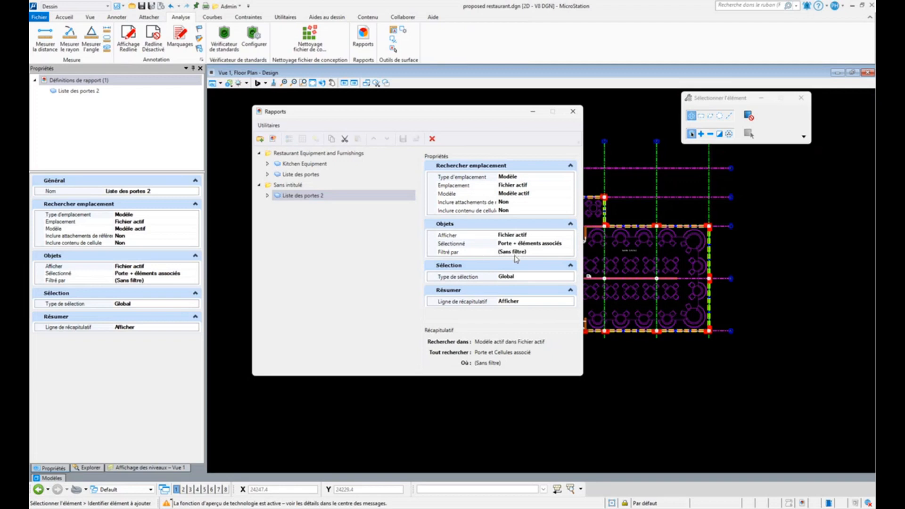
# - Select the Porte properties Identifiant, Résistance au feu and Couleur as columns of the Liste des portes 2 report
pyautogui.click(298, 197)
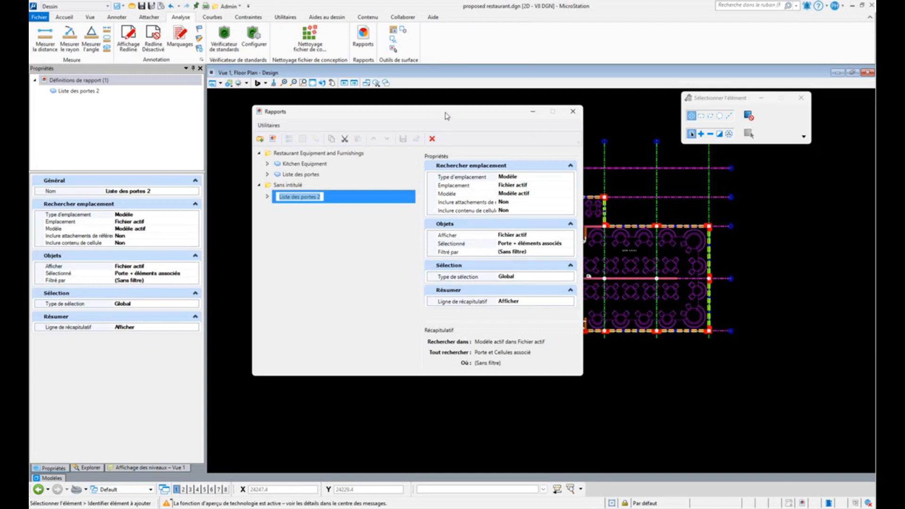
pyautogui.click(268, 196)
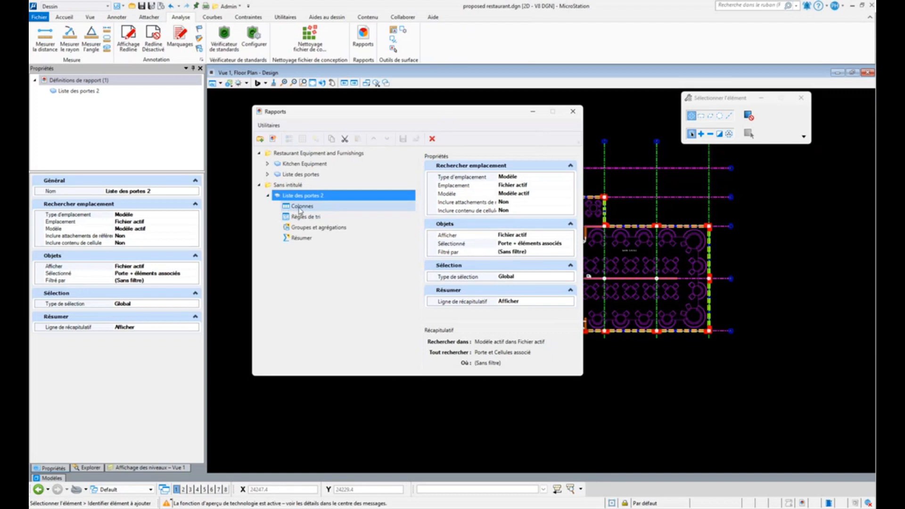
pyautogui.click(299, 208)
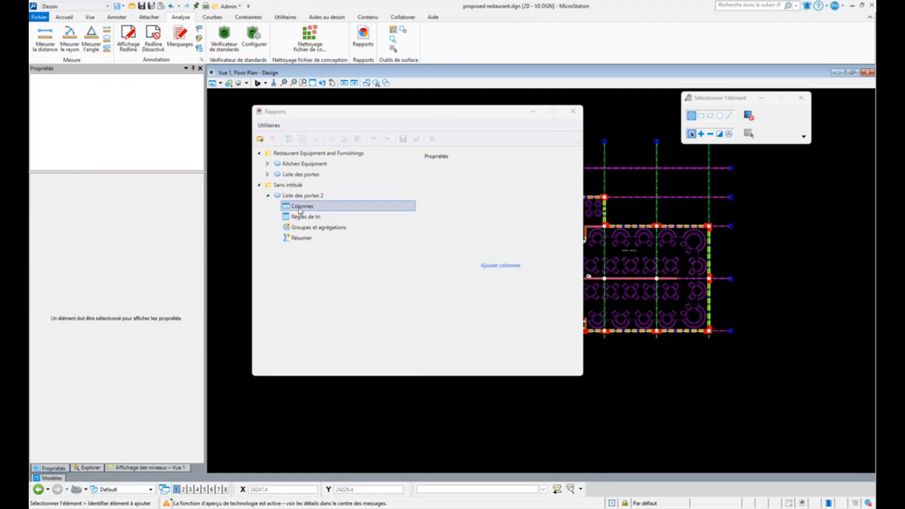
pyautogui.click(493, 267)
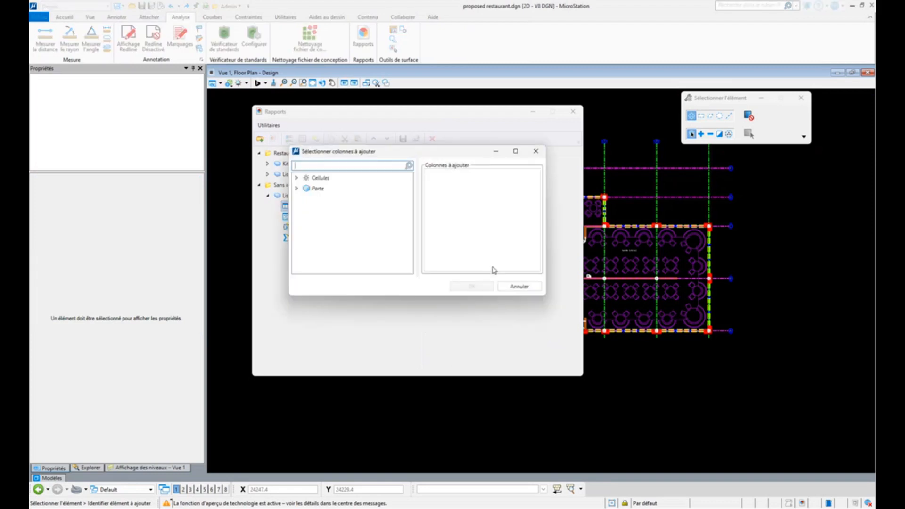
pyautogui.click(297, 188)
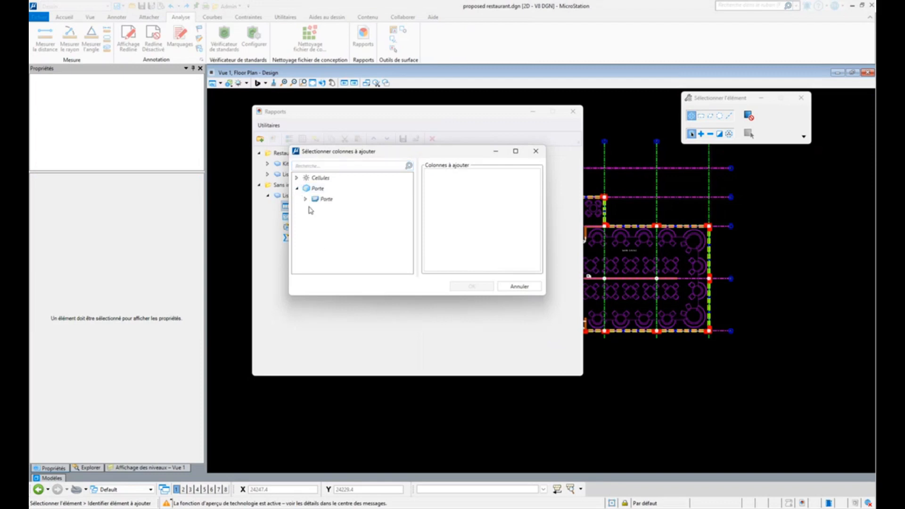
pyautogui.click(306, 199)
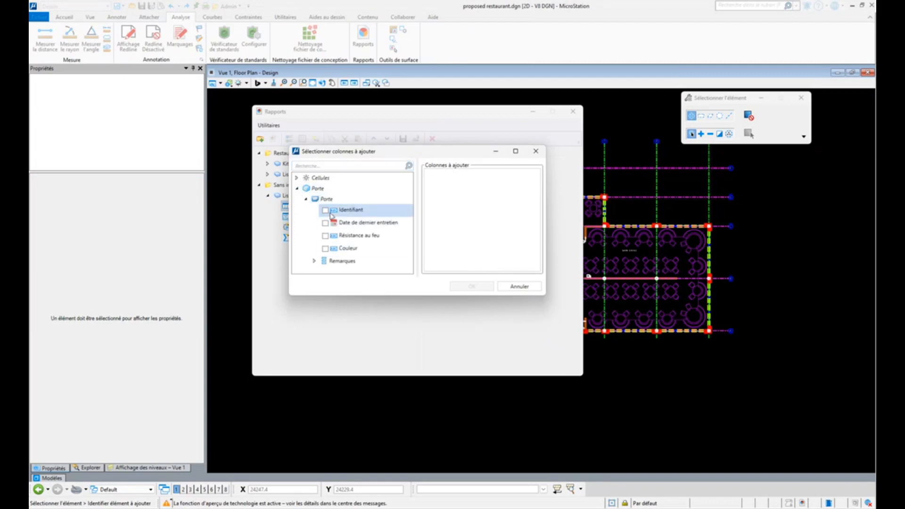
pyautogui.click(325, 210)
pyautogui.click(326, 236)
pyautogui.click(326, 248)
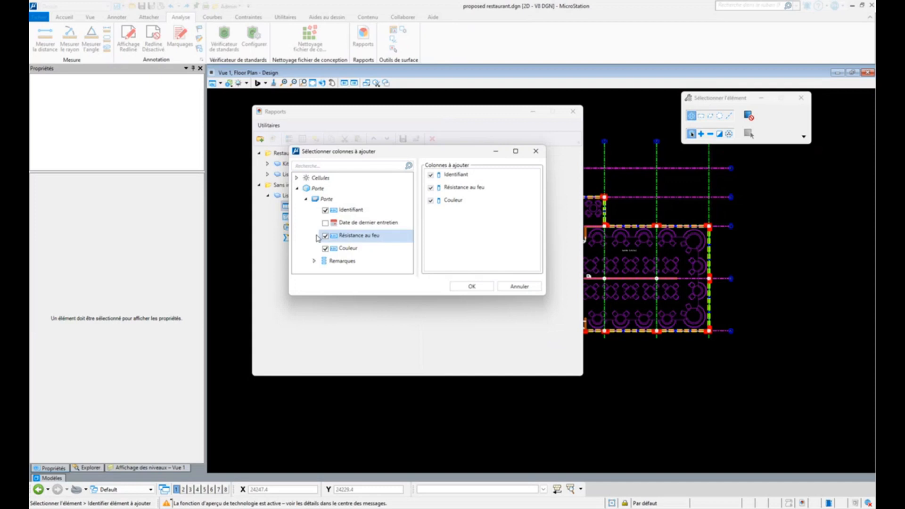
# - Include the Nom de cellule property from the Cellules' Général group and add the chosen columns to the report
pyautogui.click(297, 178)
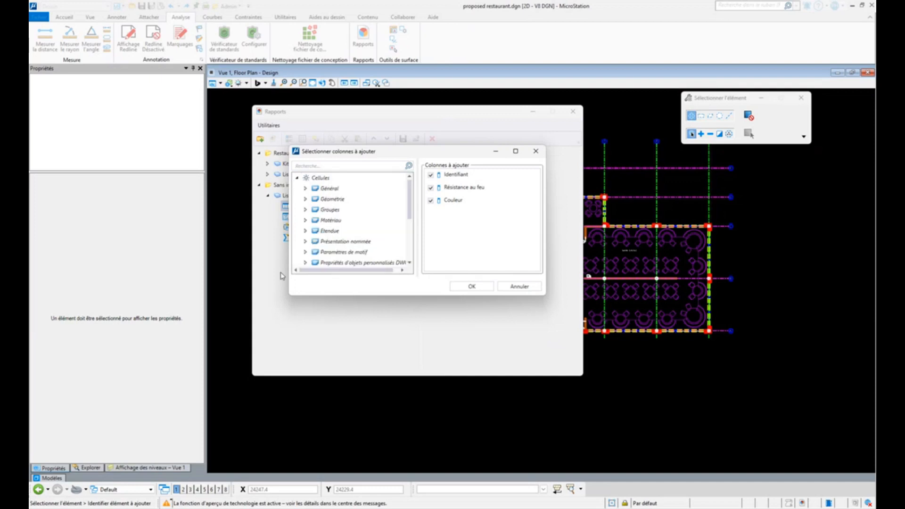
pyautogui.click(305, 189)
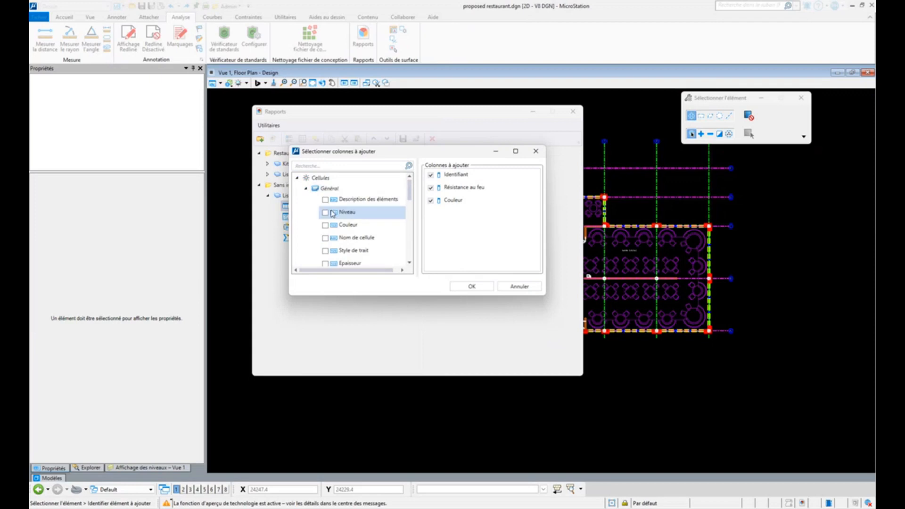
pyautogui.click(325, 239)
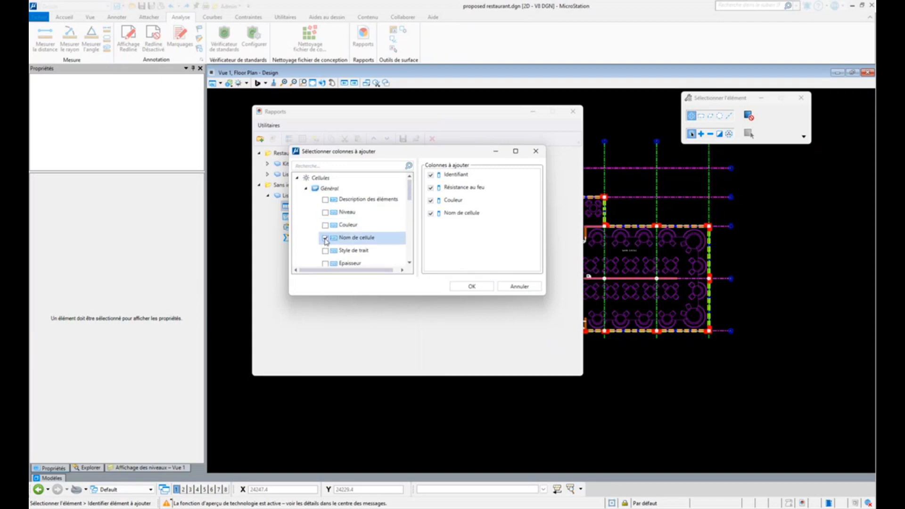
pyautogui.click(473, 287)
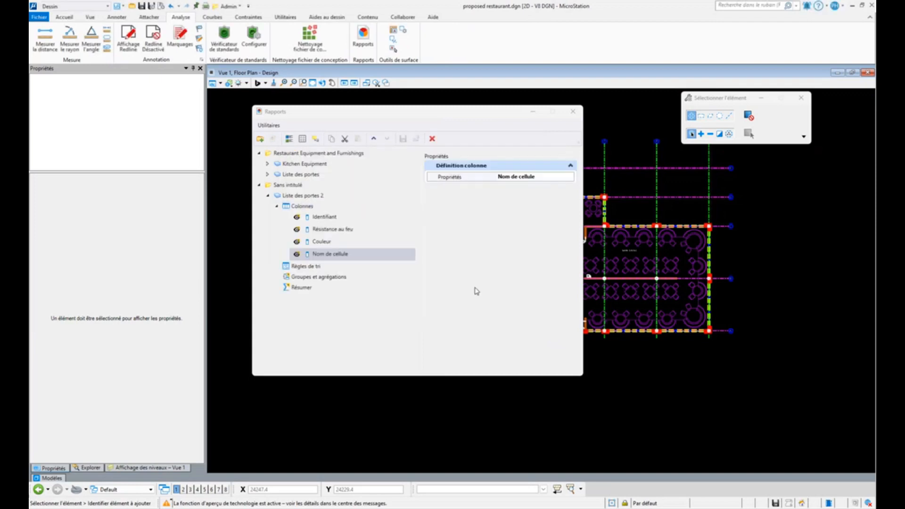
# - Preview the results of the Liste des portes 2 report with its four columns
pyautogui.click(301, 208)
pyautogui.click(301, 208)
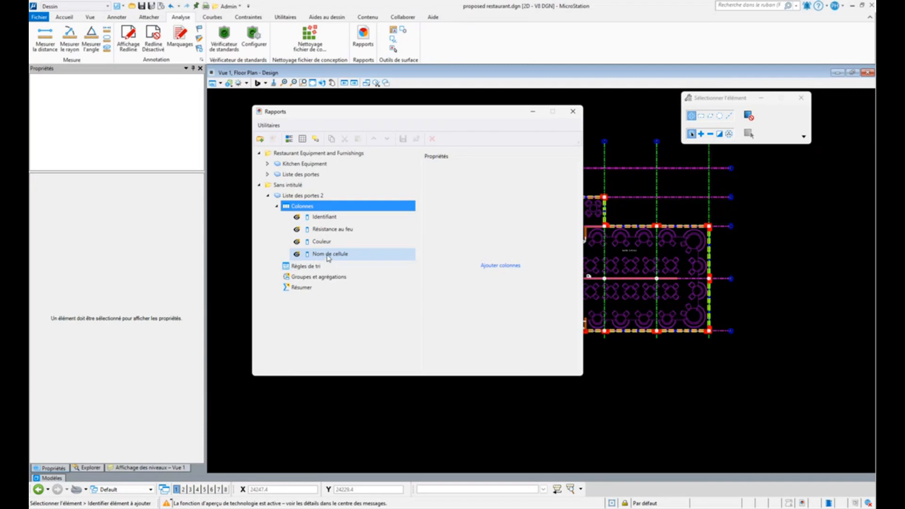
pyautogui.click(289, 139)
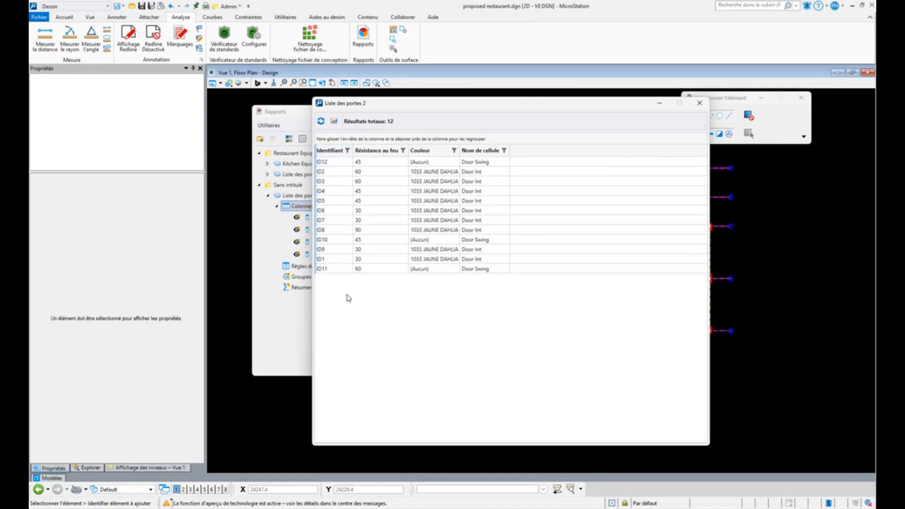
pyautogui.click(702, 106)
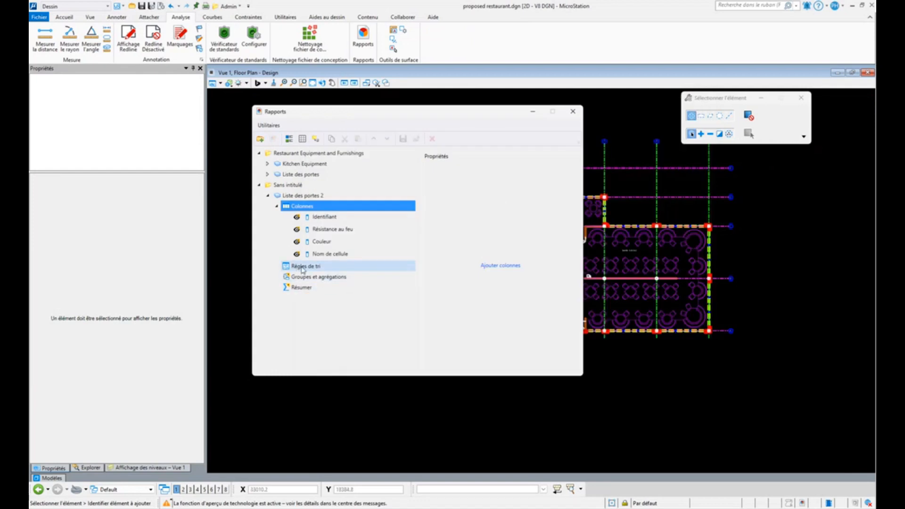
# - Add a sort rule on the Identifiant column to the Liste des portes 2 report
pyautogui.click(302, 268)
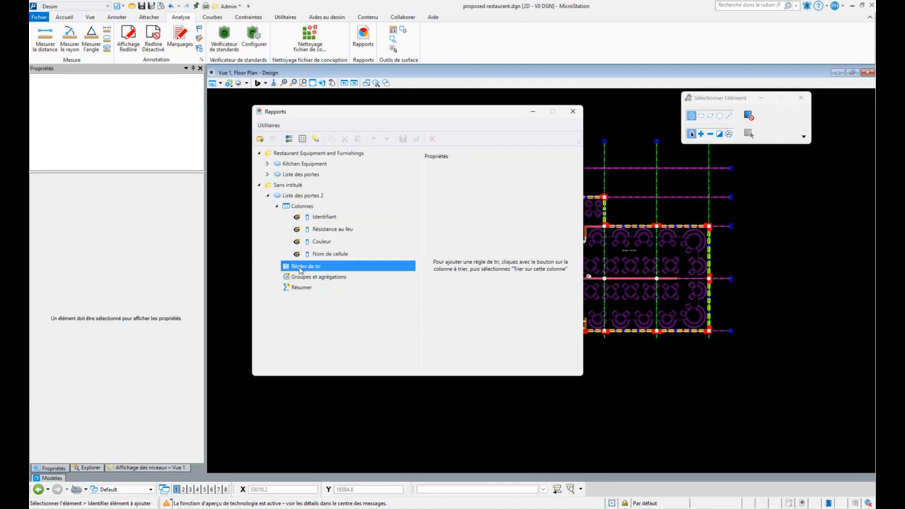
pyautogui.rightClick(300, 270)
pyautogui.moveTo(325, 275)
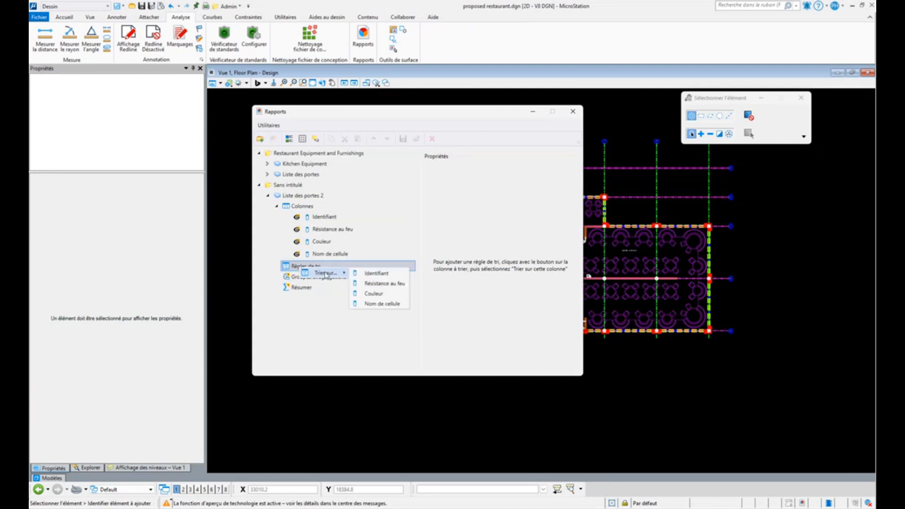
pyautogui.click(377, 274)
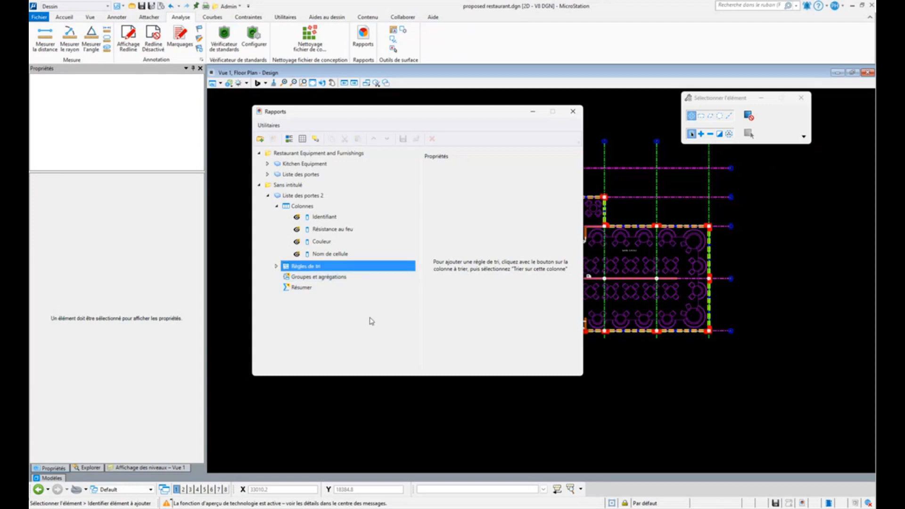
pyautogui.click(276, 267)
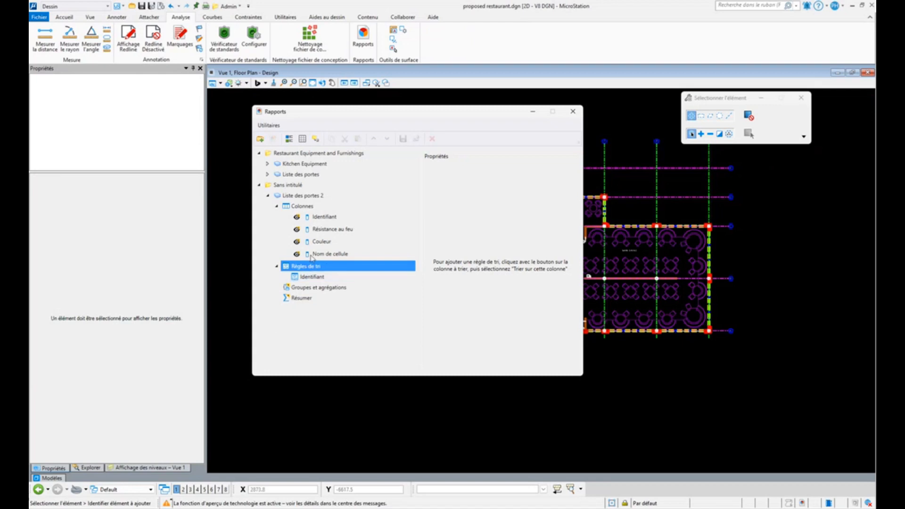
# - Preview the sorted door report and check the properties of door ID1 from its row
pyautogui.click(289, 139)
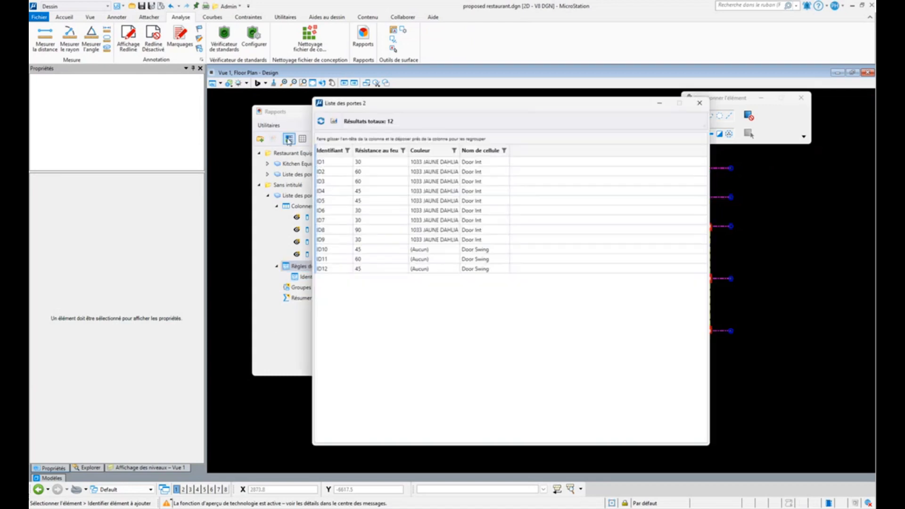
pyautogui.click(336, 163)
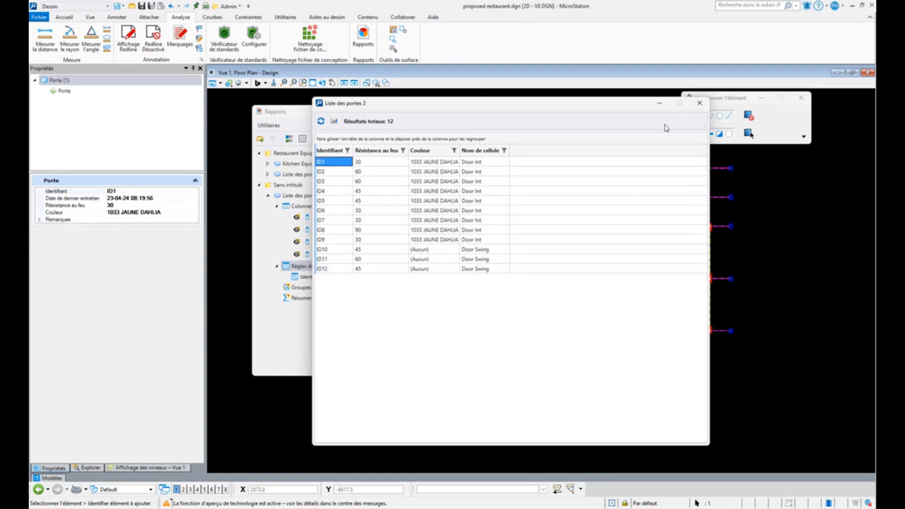
pyautogui.click(700, 103)
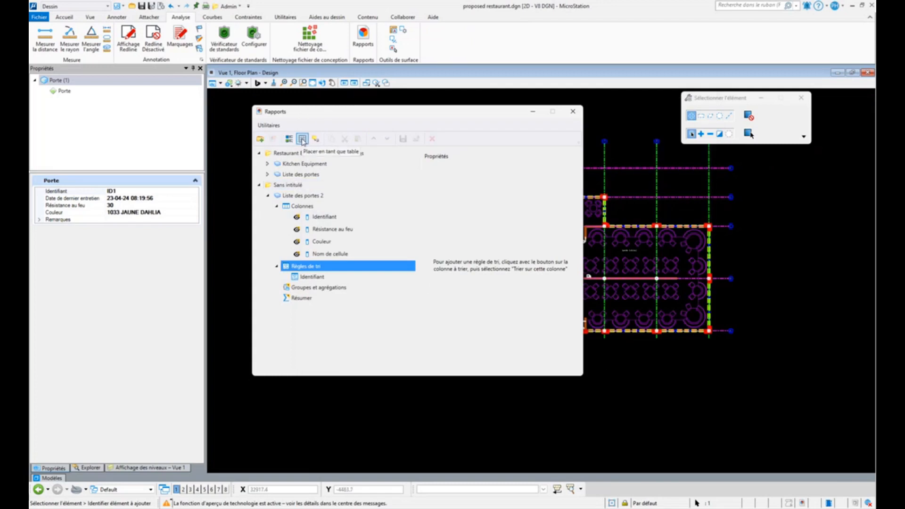
# - Place the Liste des portes 2 report as a table below the floor plan and view its contents
pyautogui.click(302, 139)
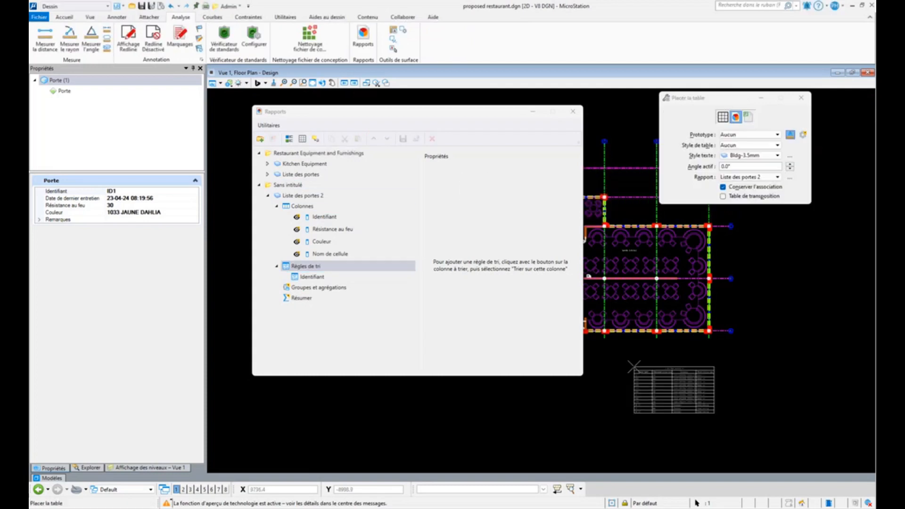
pyautogui.click(617, 353)
pyautogui.scroll(5, 665, 393)
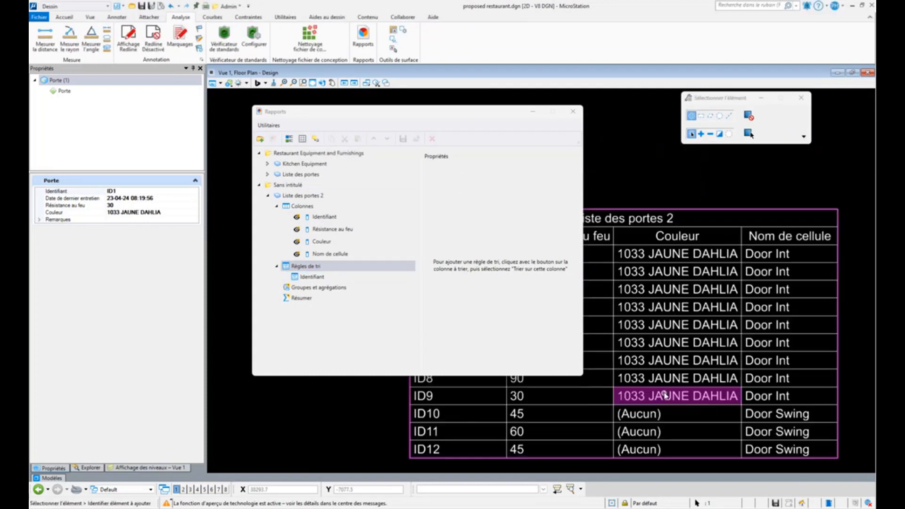
pyautogui.moveTo(499, 114); pyautogui.dragTo(261, 209)
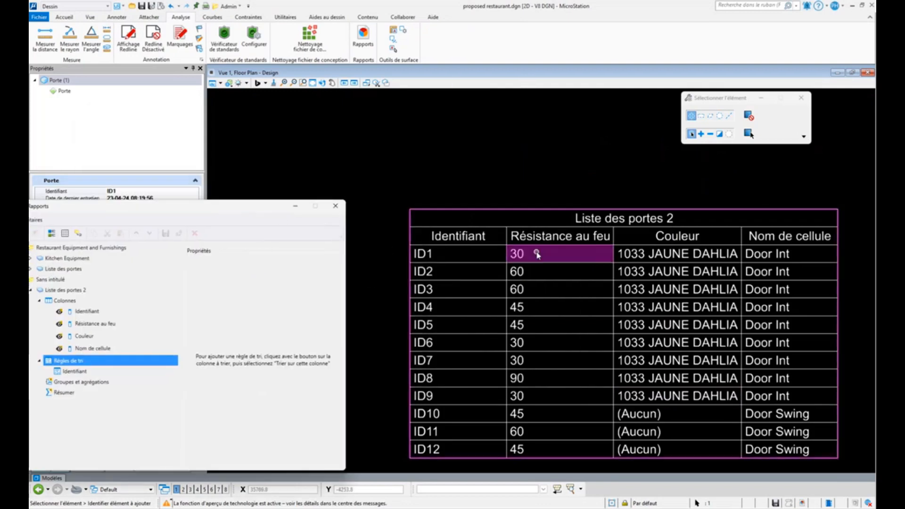
# - Export the report to an Excel workbook named Liste des portes 2.xlsx in the dgn folder
pyautogui.moveTo(233, 206); pyautogui.dragTo(490, 110)
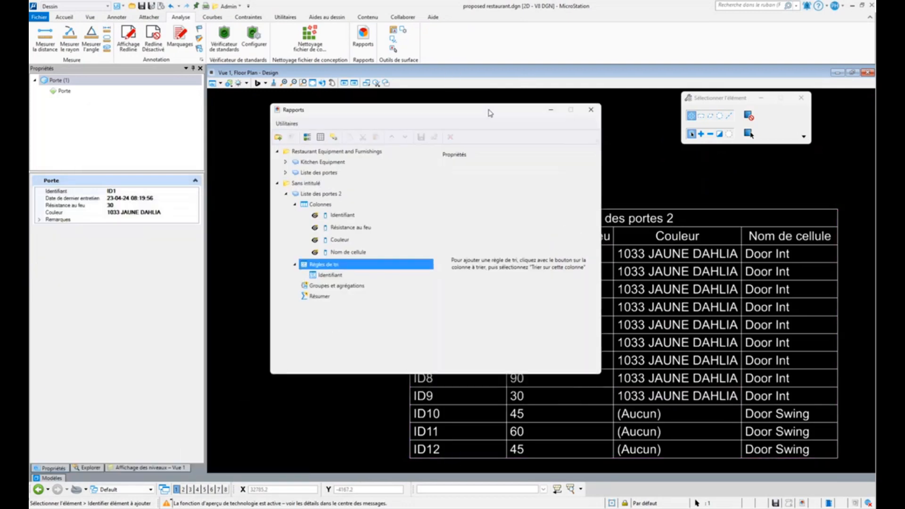
pyautogui.click(334, 137)
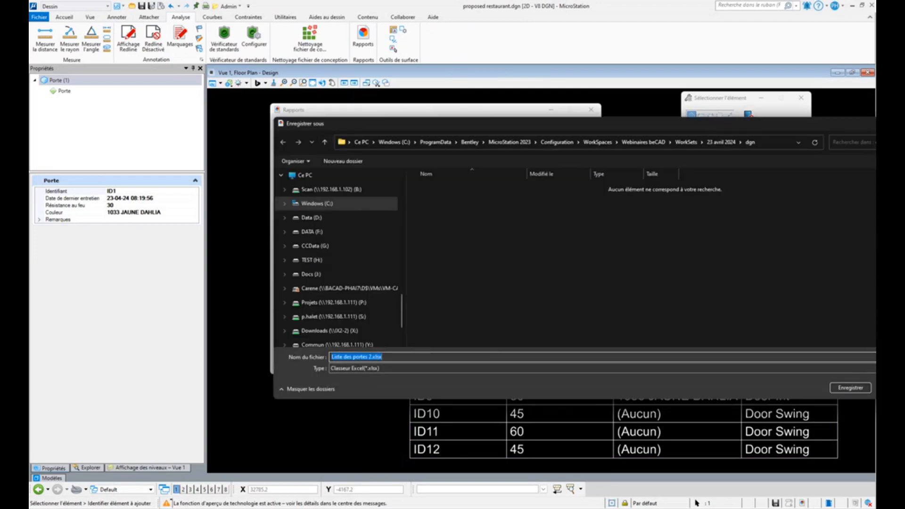
pyautogui.press('Return')
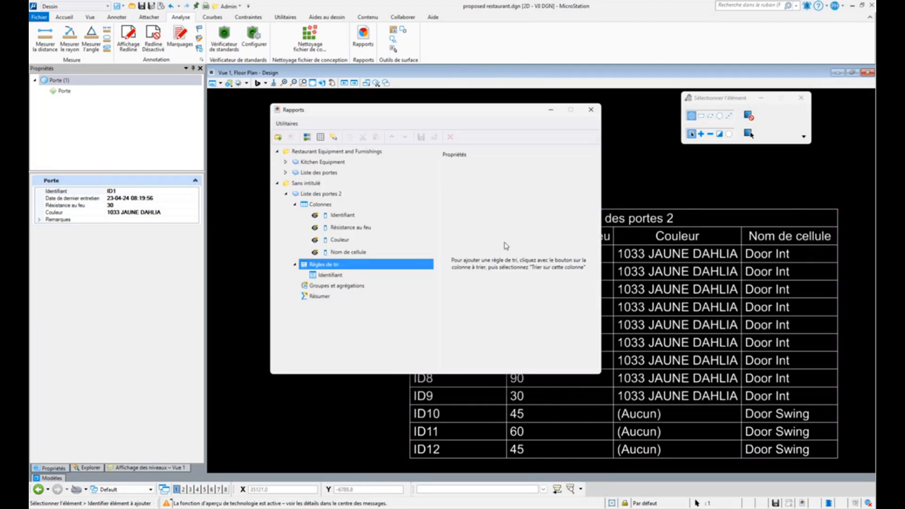
# - Close the report manager and set the Résistance au feu of door ID4 beside the office to 90
pyautogui.click(591, 110)
pyautogui.click(386, 186)
pyautogui.scroll(-5, 386, 304)
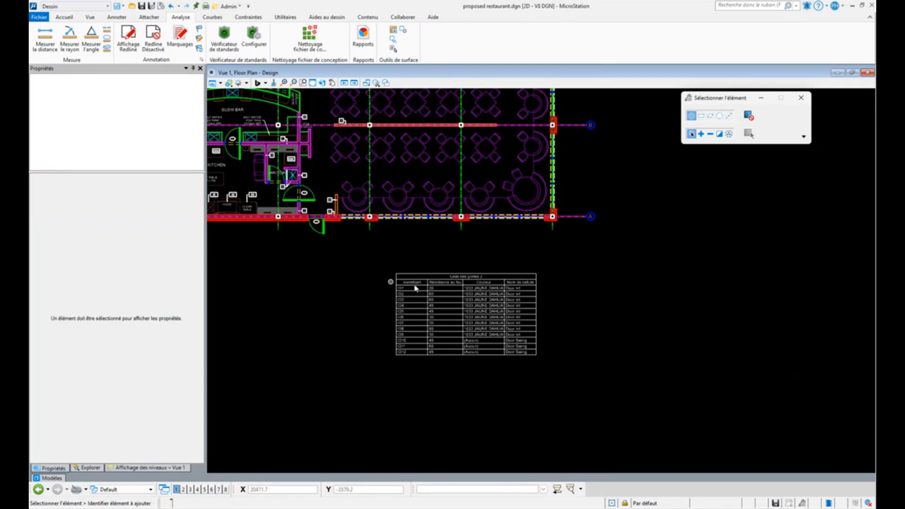
pyautogui.moveTo(489, 253); pyautogui.dragTo(672, 278, button='middle')
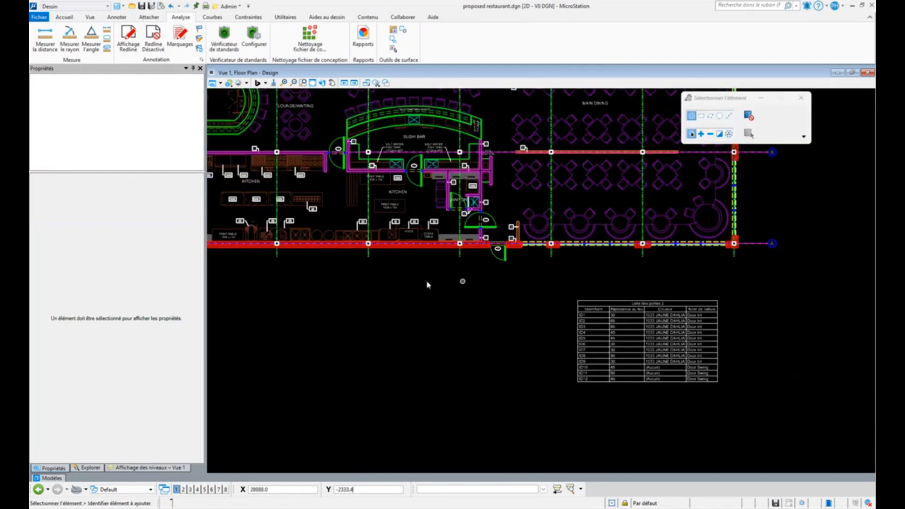
pyautogui.moveTo(335, 301); pyautogui.dragTo(418, 328, button='middle')
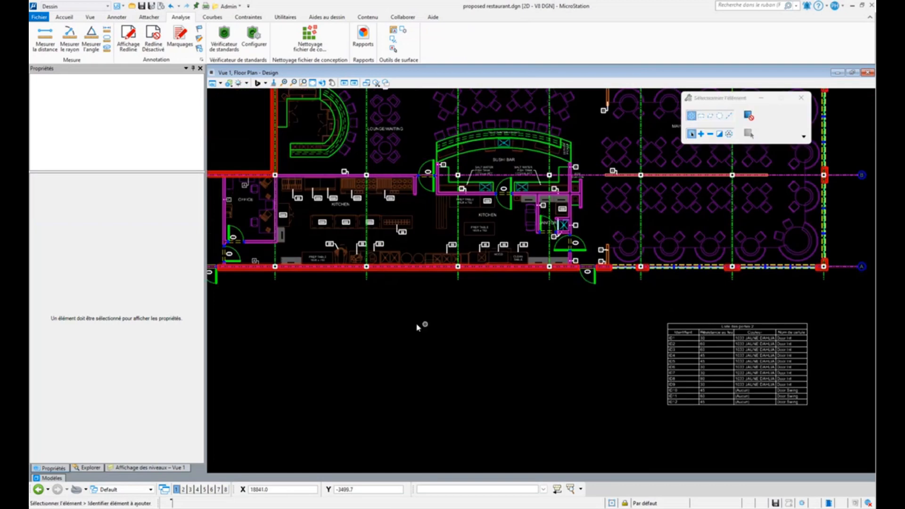
pyautogui.click(237, 235)
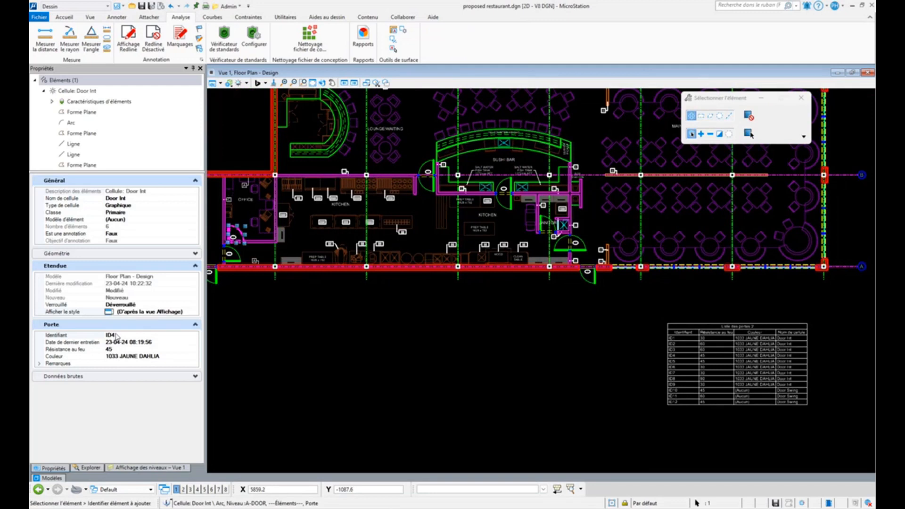
pyautogui.click(118, 350)
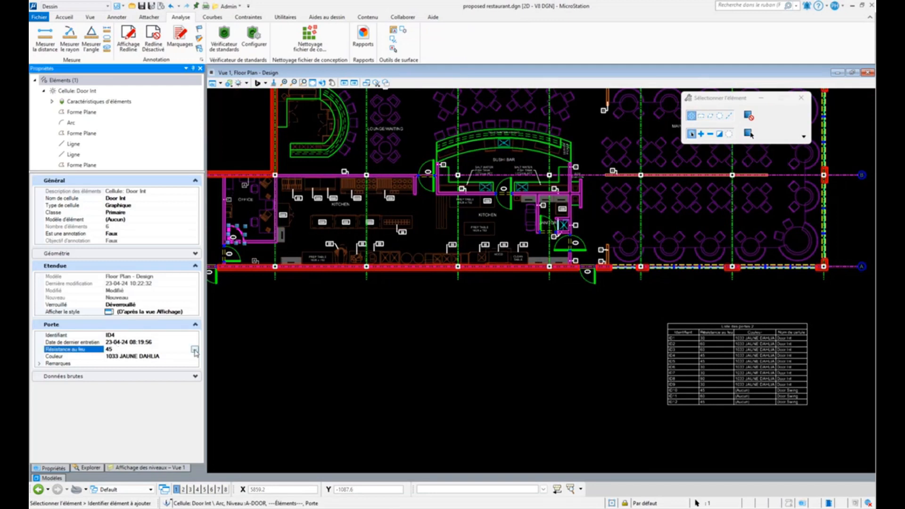
pyautogui.click(195, 350)
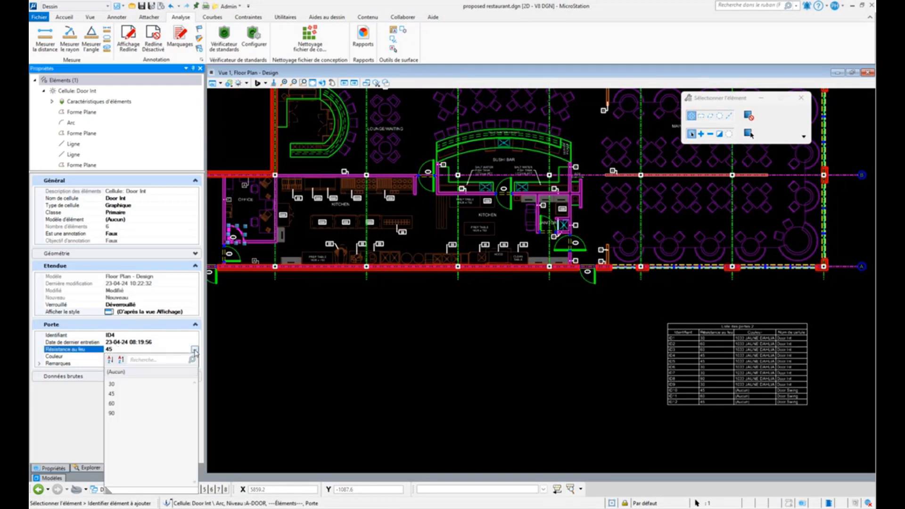
pyautogui.click(117, 415)
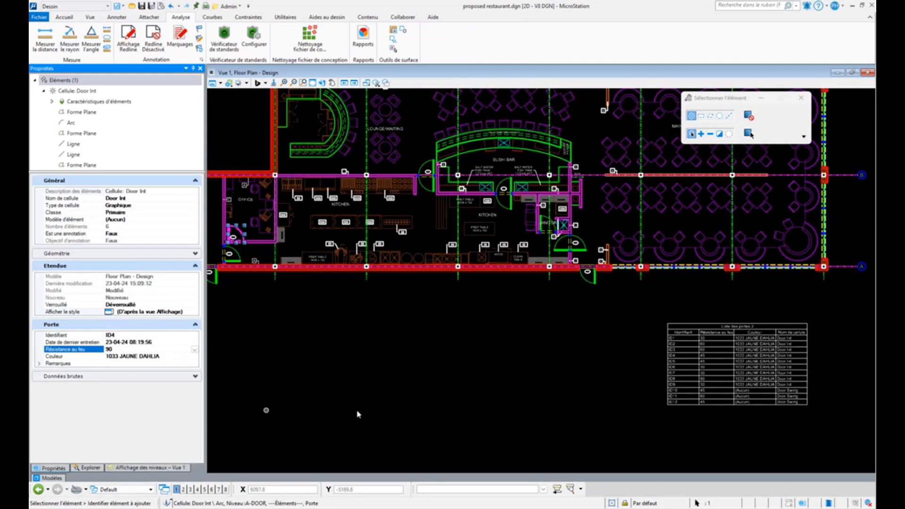
# - Refresh the placed Liste des portes 2 table from its data source and deselect it
pyautogui.scroll(3, 776, 419)
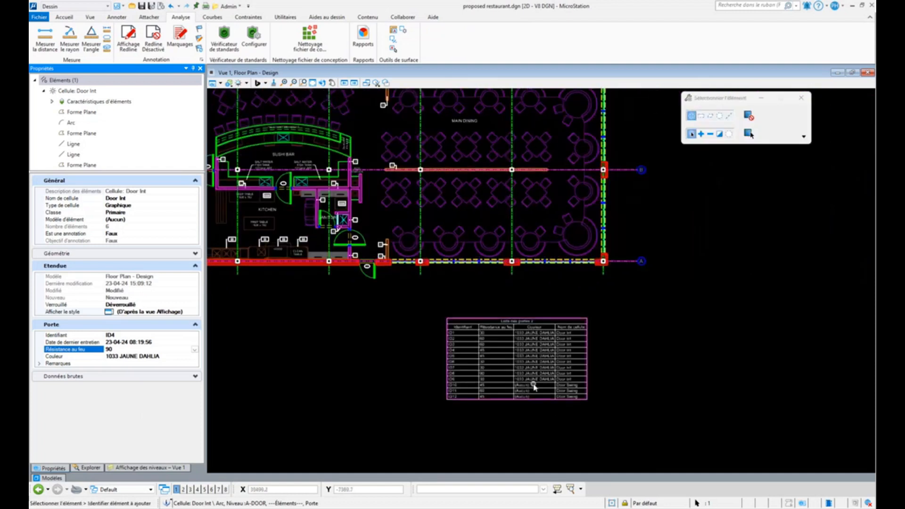
pyautogui.scroll(2, 534, 386)
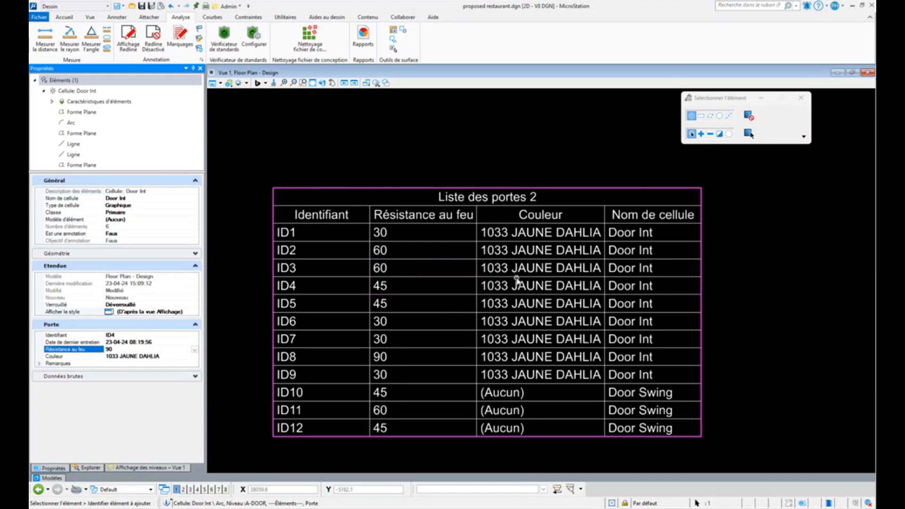
pyautogui.click(394, 189)
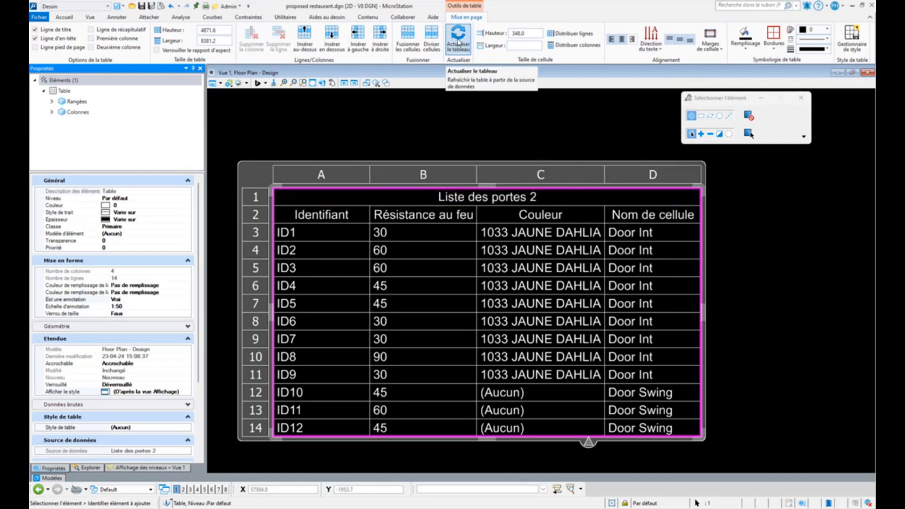
pyautogui.click(458, 43)
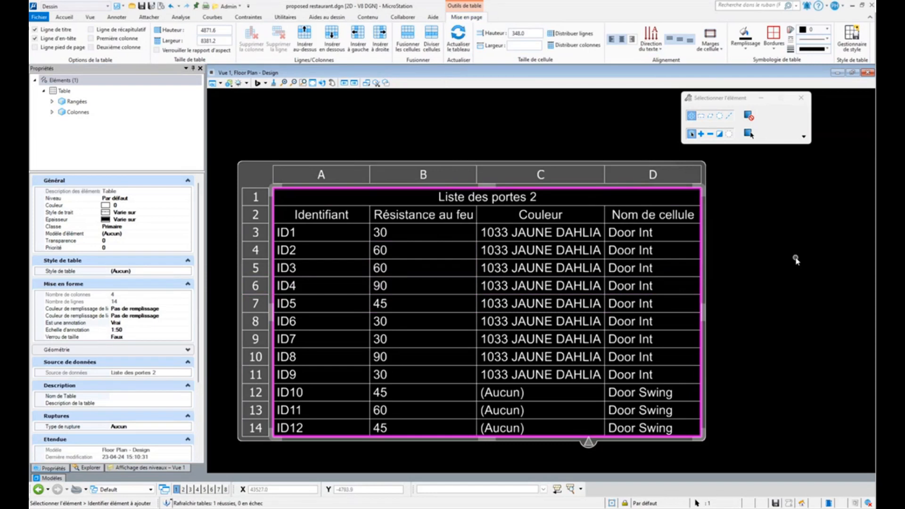
pyautogui.click(555, 114)
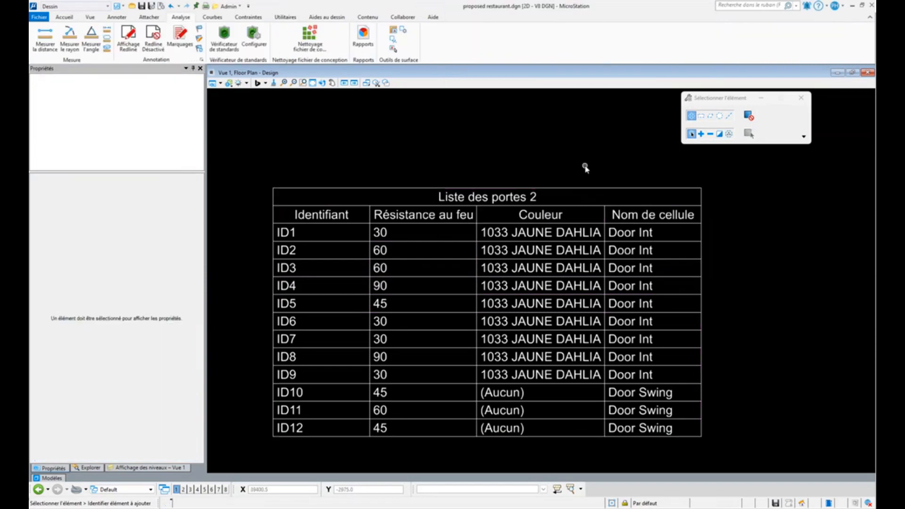
# - Preview the whole floor plan in the Monochrome display style and return the view to Filaire
pyautogui.scroll(-3, 586, 168)
pyautogui.moveTo(670, 216); pyautogui.dragTo(774, 376, button='middle')
pyautogui.scroll(-2, 586, 333)
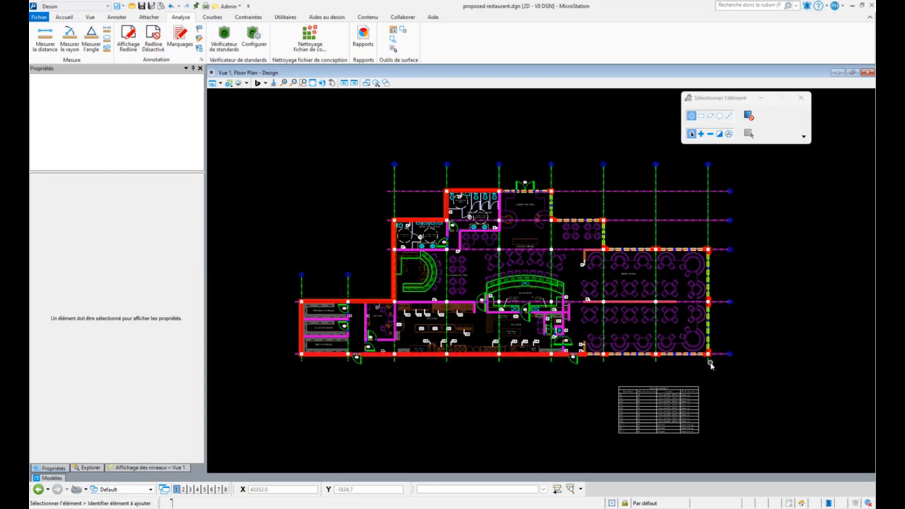
pyautogui.click(221, 83)
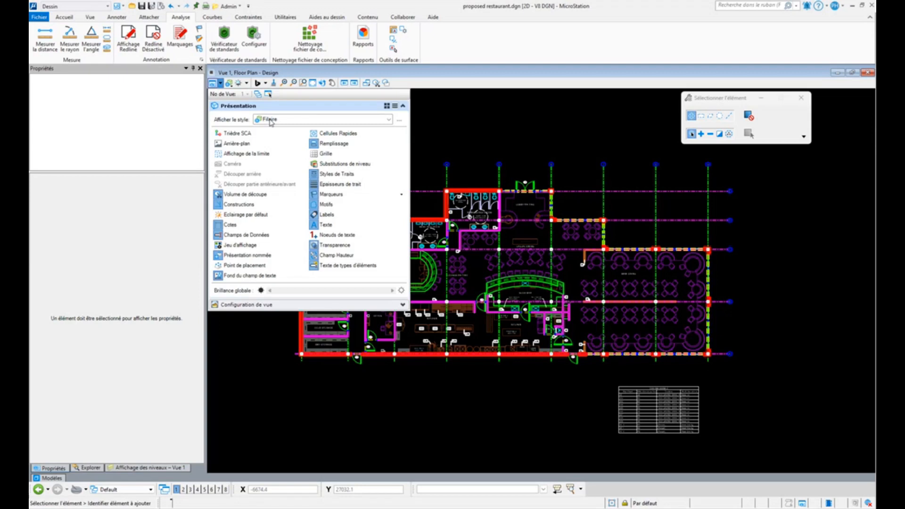
pyautogui.click(271, 120)
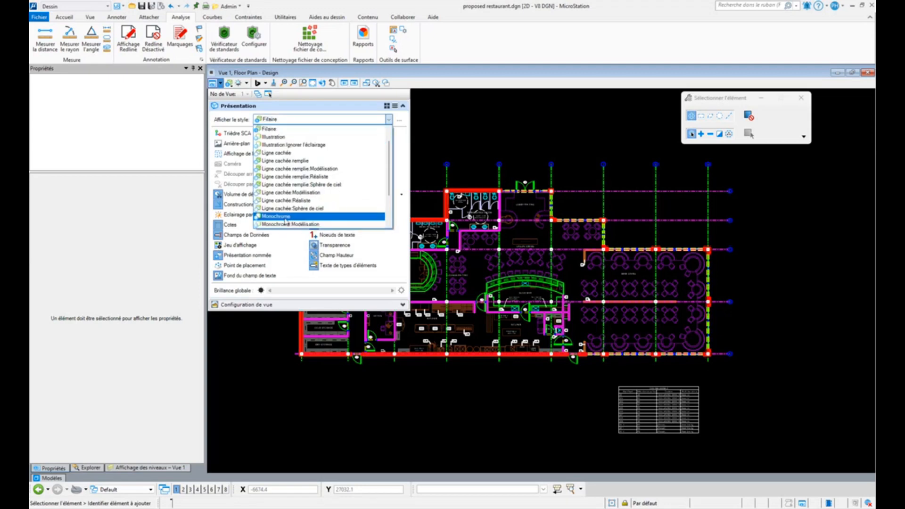
pyautogui.click(285, 218)
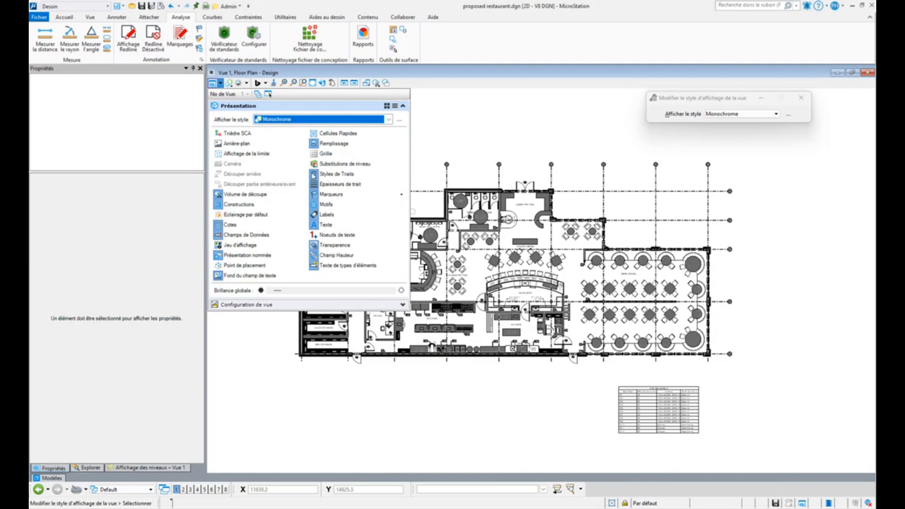
pyautogui.click(297, 120)
pyautogui.scroll(3, 296, 177)
pyautogui.scroll(2, 296, 177)
pyautogui.click(278, 150)
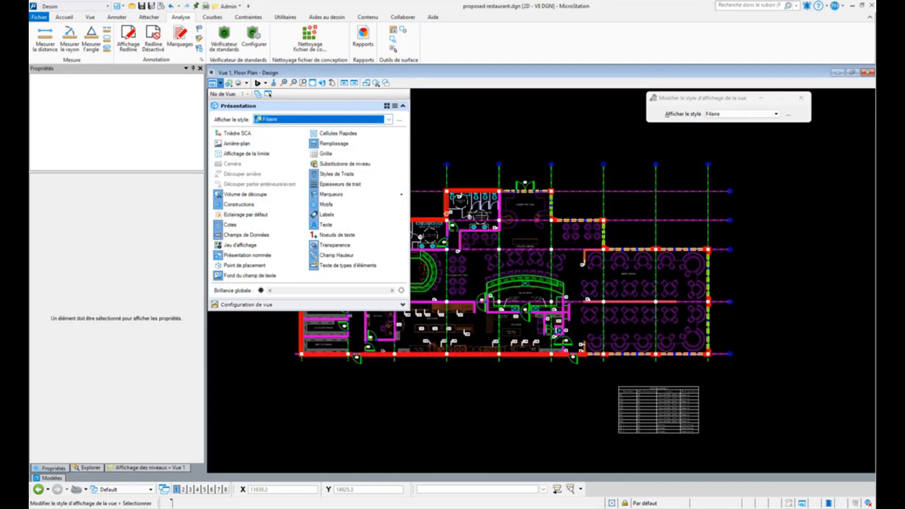
# - Preview the doors with the Résistance au feu (porte) display style and restore Filaire in the view
pyautogui.click(284, 122)
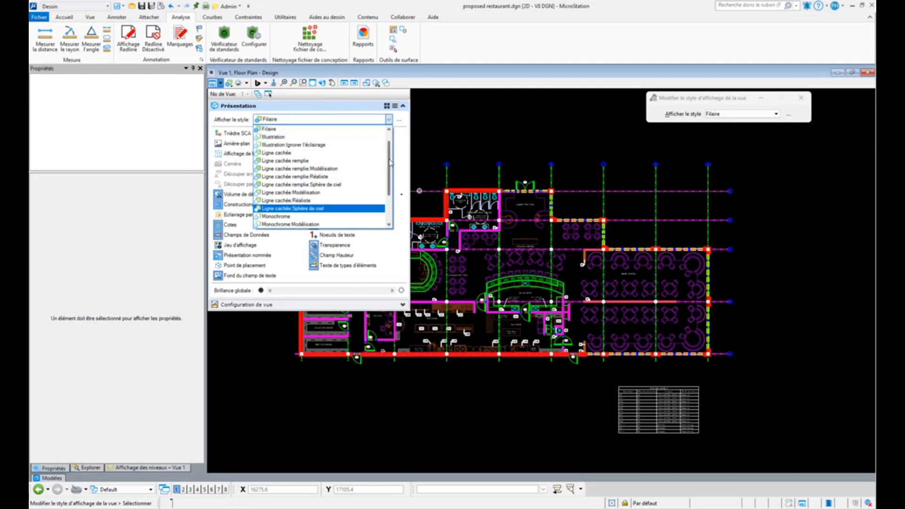
pyautogui.moveTo(390, 162); pyautogui.dragTo(390, 188)
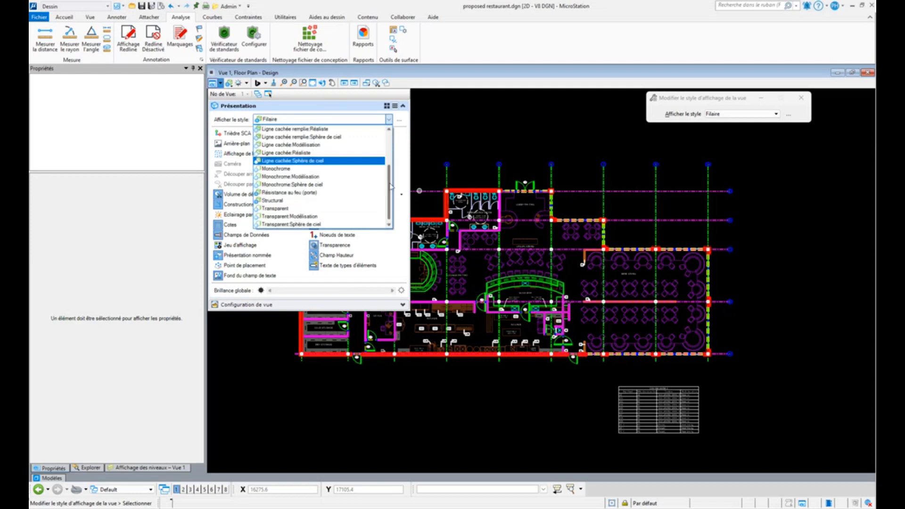
pyautogui.click(275, 194)
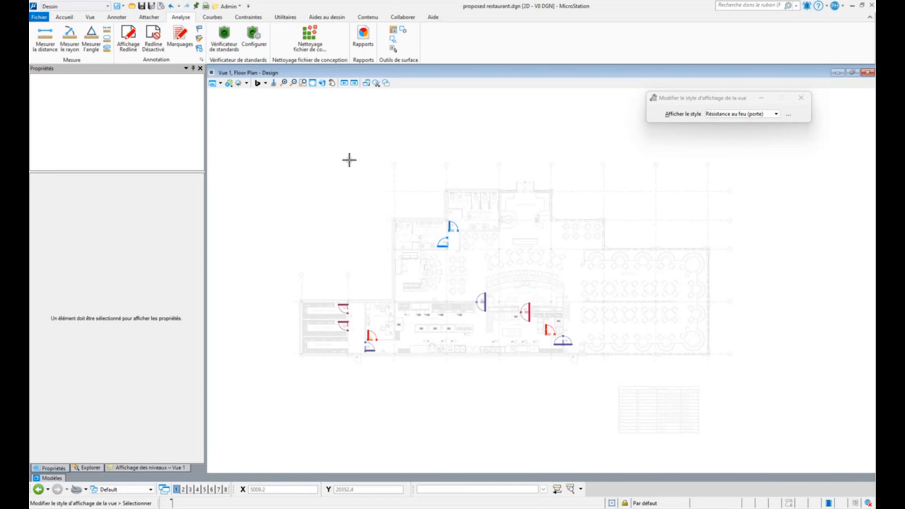
pyautogui.click(221, 83)
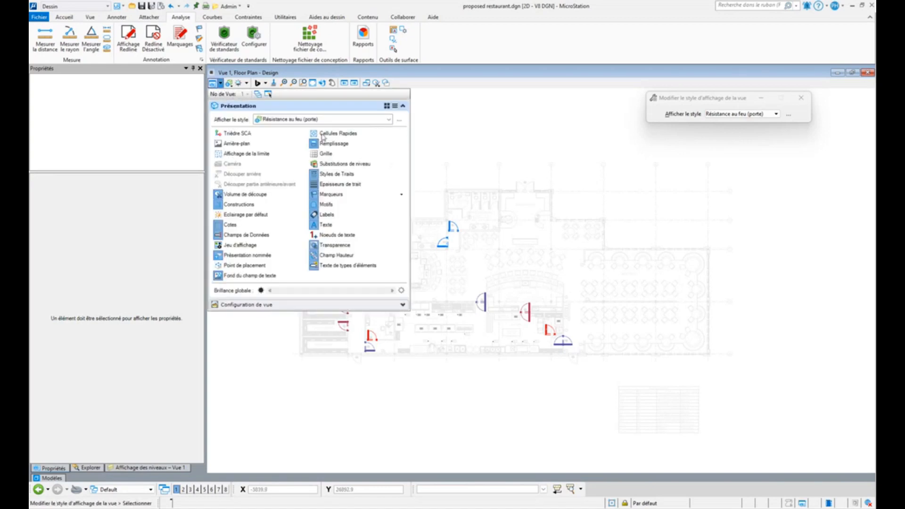
pyautogui.click(313, 121)
pyautogui.scroll(5, 293, 170)
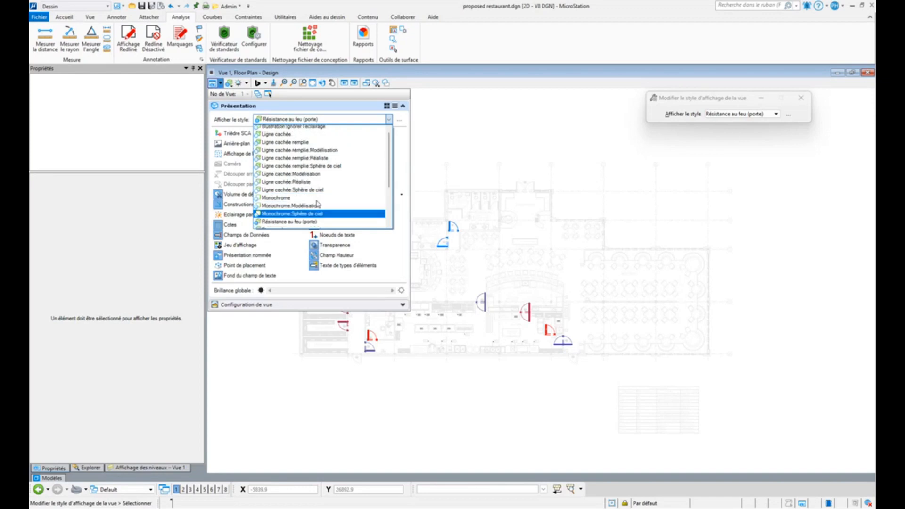
pyautogui.click(271, 144)
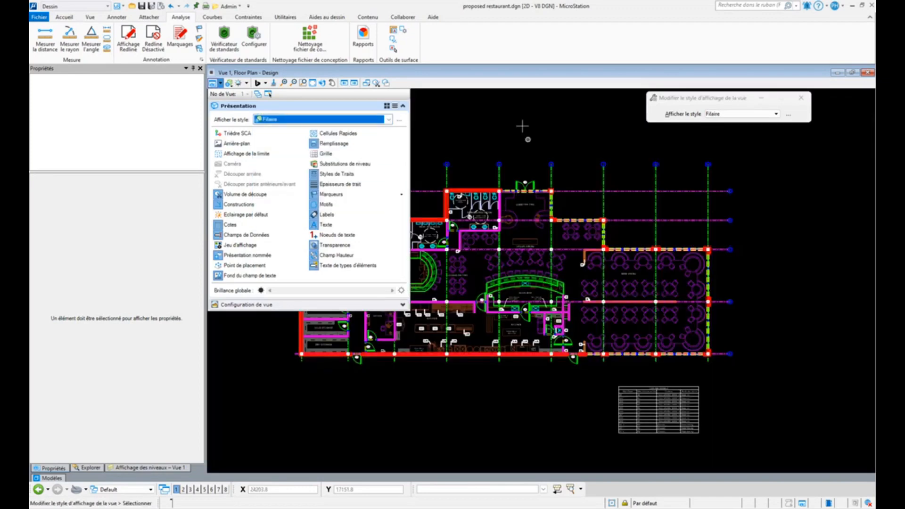
pyautogui.click(494, 70)
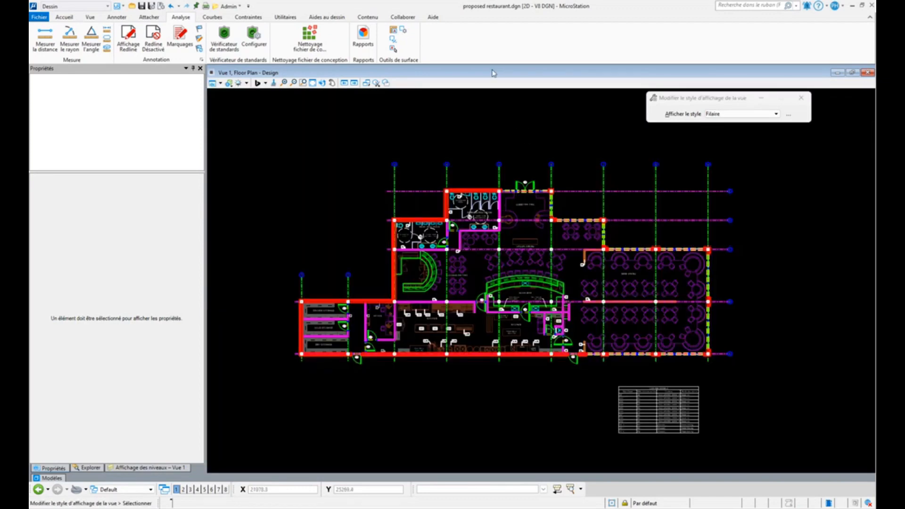
# - Open the display style settings, duplicate the Filaire style and name the copy Webinaire
pyautogui.click(213, 83)
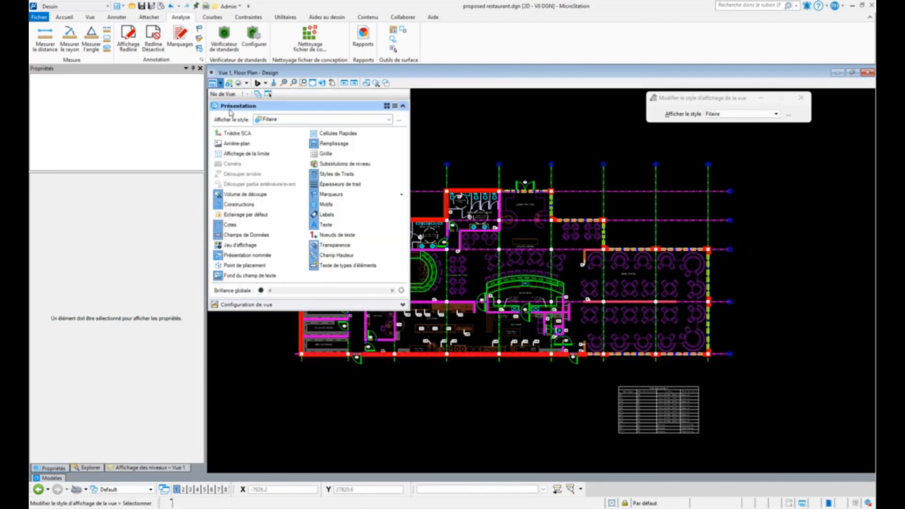
pyautogui.click(400, 120)
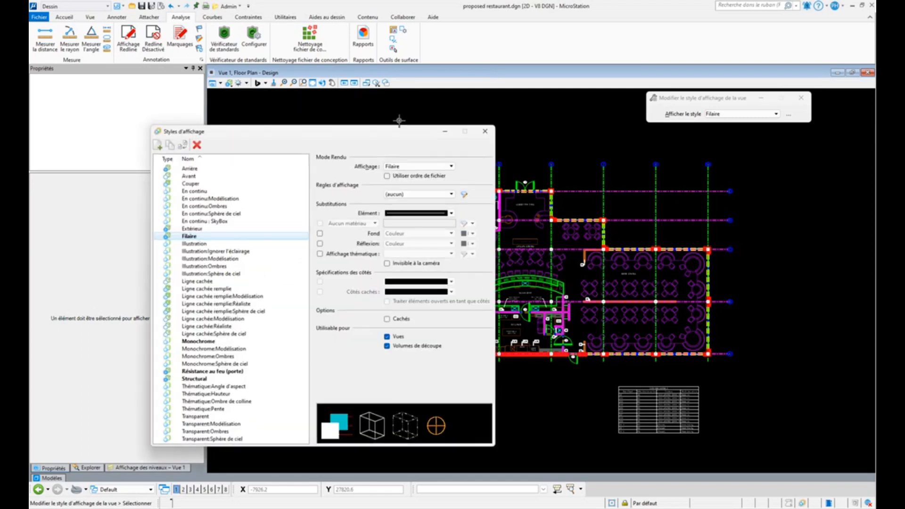
pyautogui.moveTo(385, 135); pyautogui.dragTo(381, 108)
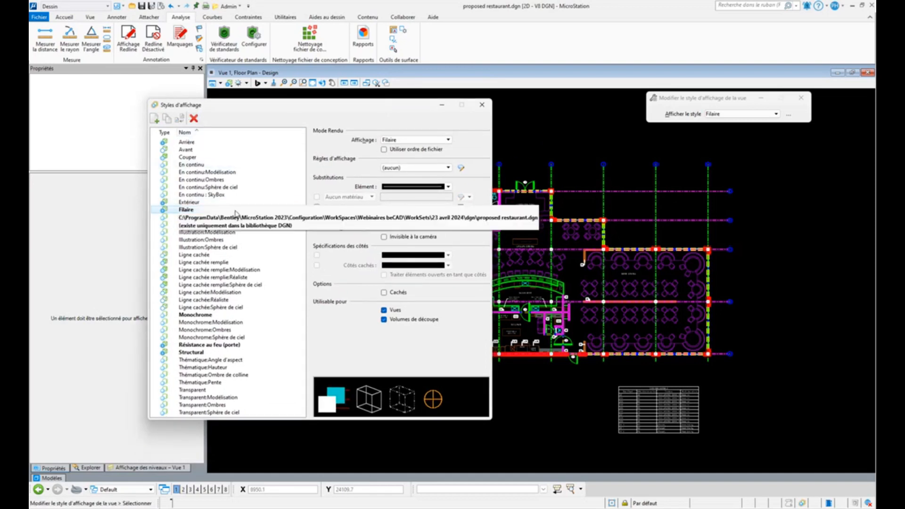
pyautogui.click(191, 210)
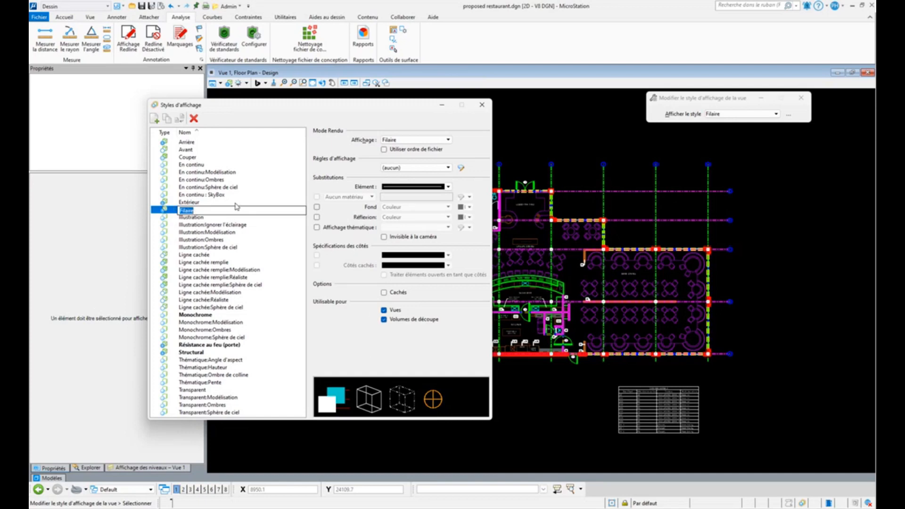
pyautogui.click(238, 213)
pyautogui.click(207, 204)
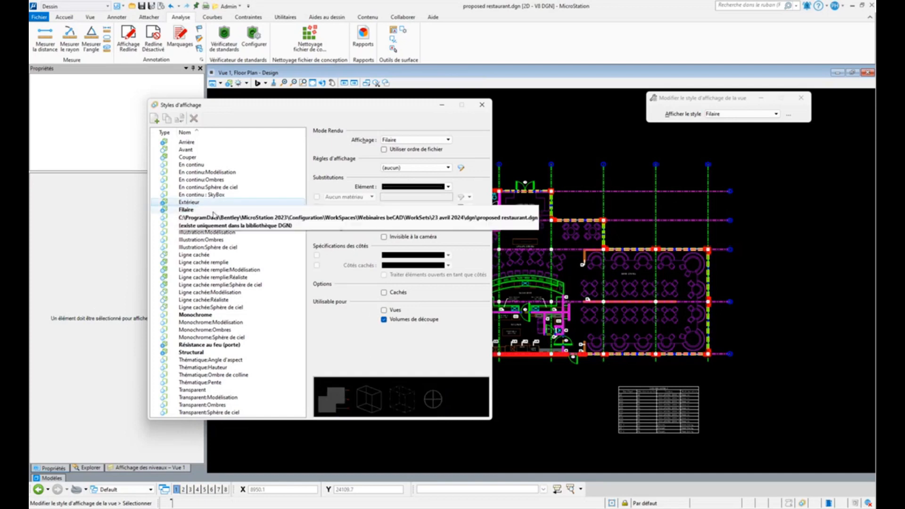
pyautogui.click(186, 209)
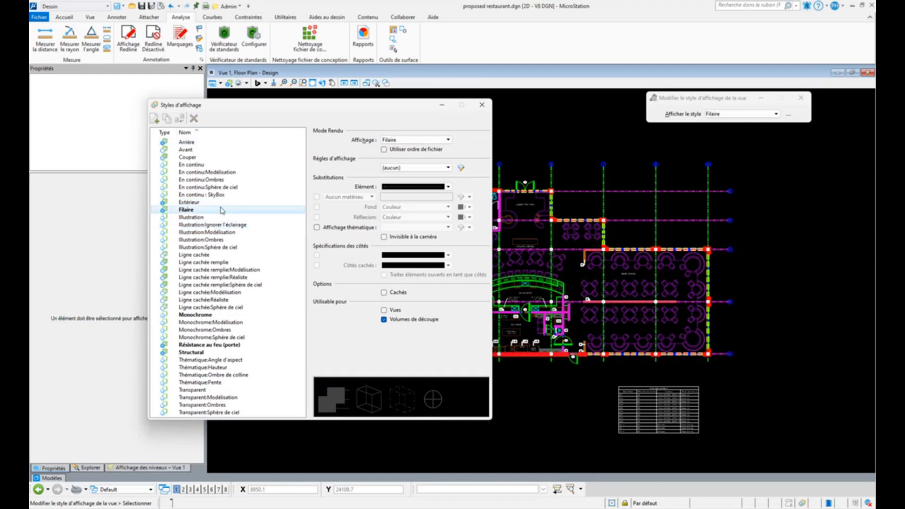
pyautogui.click(167, 119)
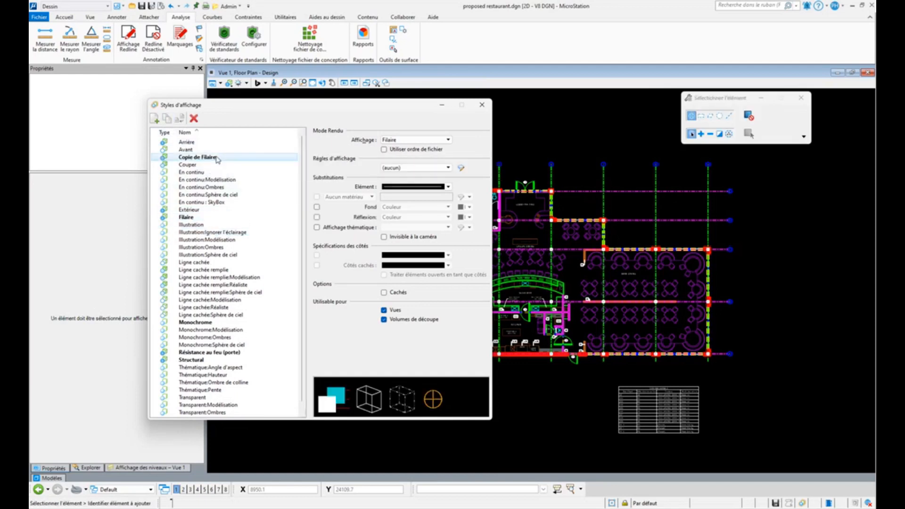
pyautogui.click(207, 158)
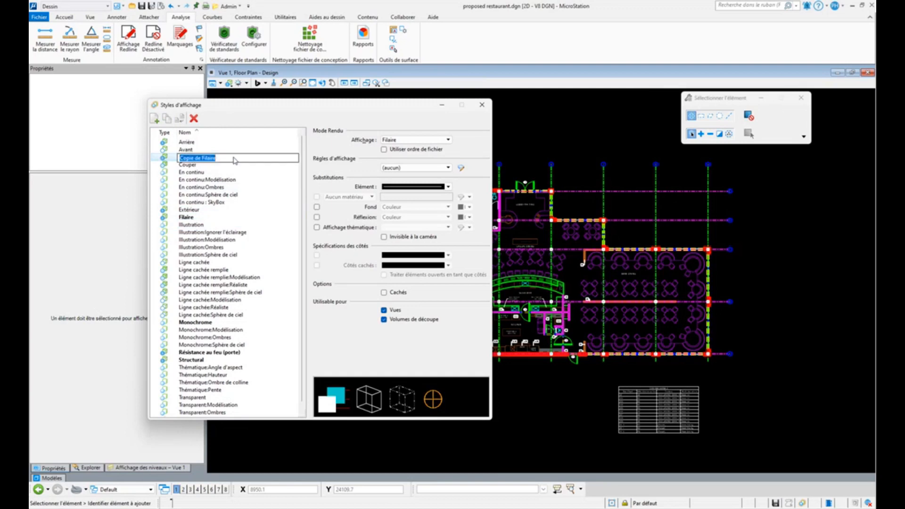
pyautogui.write('Webinaire')
pyautogui.press('Return')
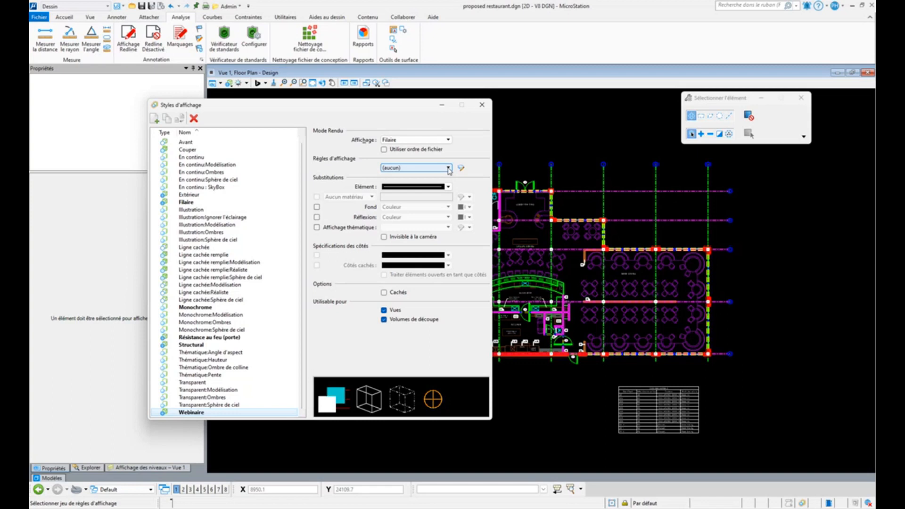
# - Create a new display rule set named Webinaire for the Webinaire display style
pyautogui.click(409, 169)
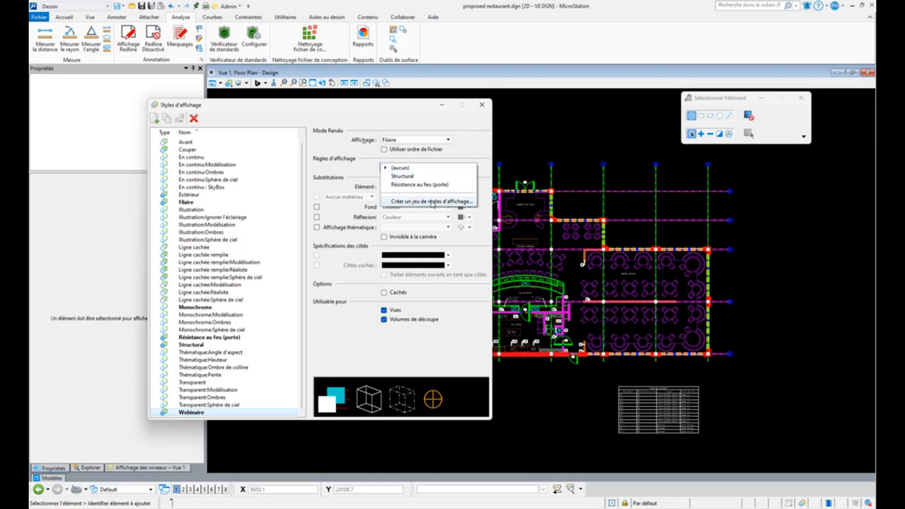
pyautogui.click(434, 204)
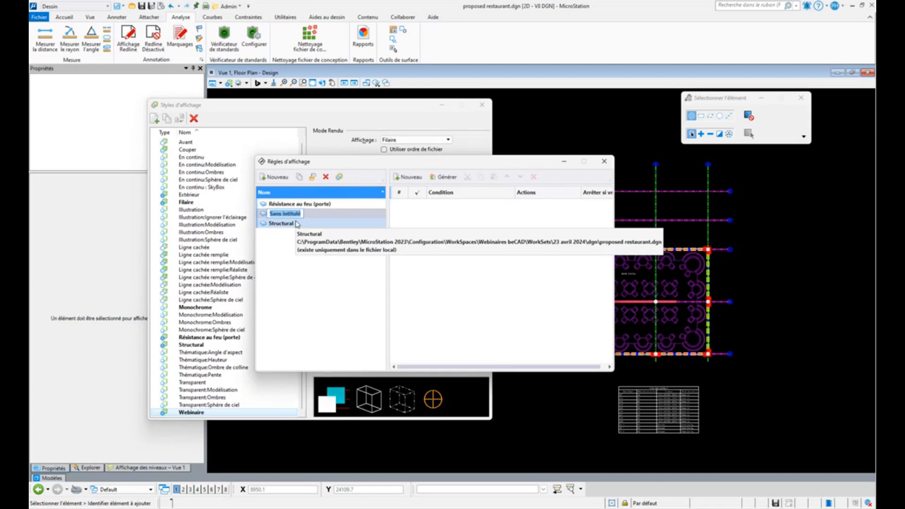
pyautogui.write('Webinaire')
pyautogui.press('Return')
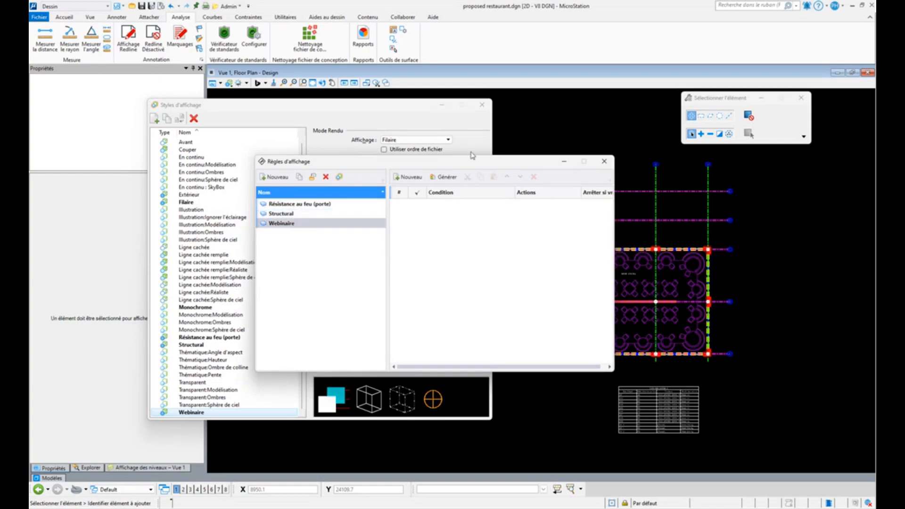
pyautogui.moveTo(469, 165); pyautogui.dragTo(621, 202)
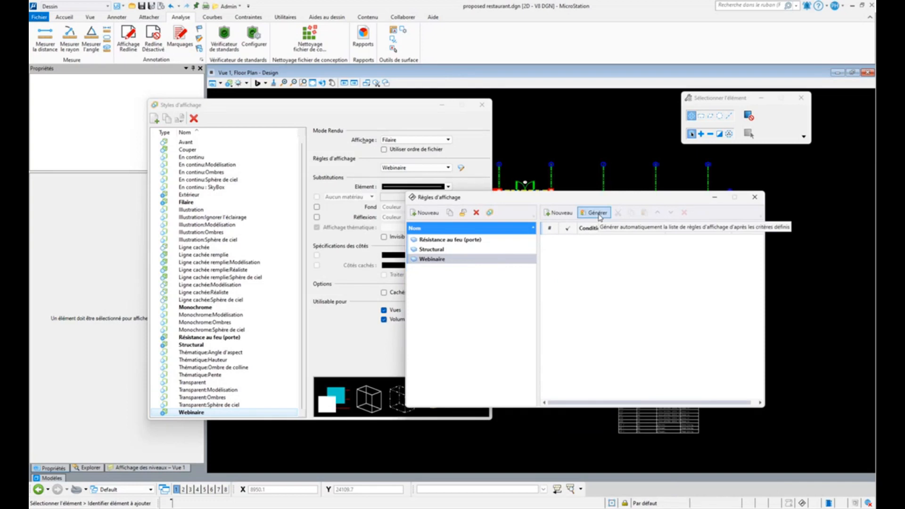
pyautogui.click(561, 214)
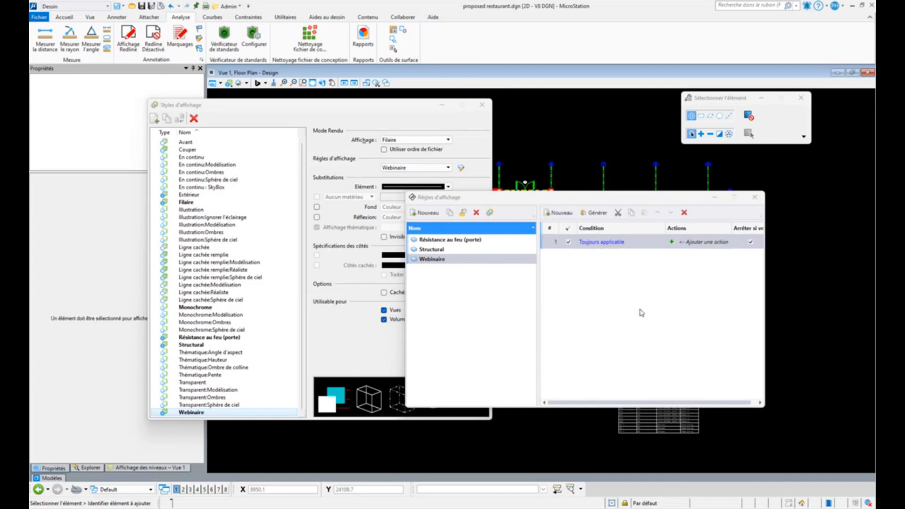
pyautogui.click(684, 212)
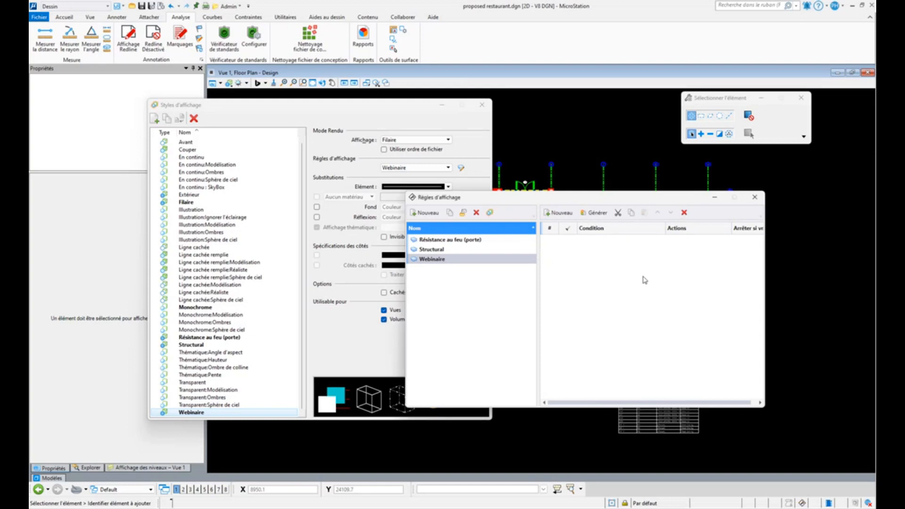
pyautogui.moveTo(615, 202); pyautogui.dragTo(573, 262)
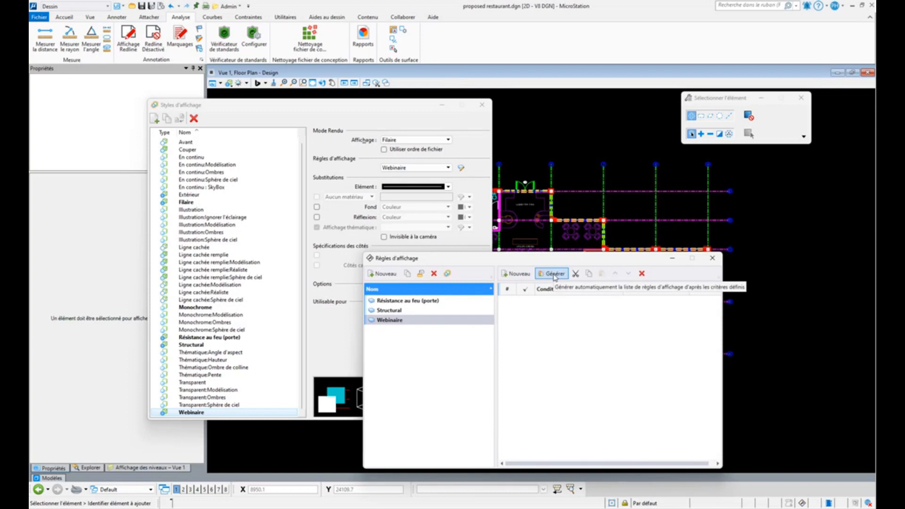
# - Start generating display rules for the Webinaire set, based on the Porte item's Résistance au feu property
pyautogui.click(554, 275)
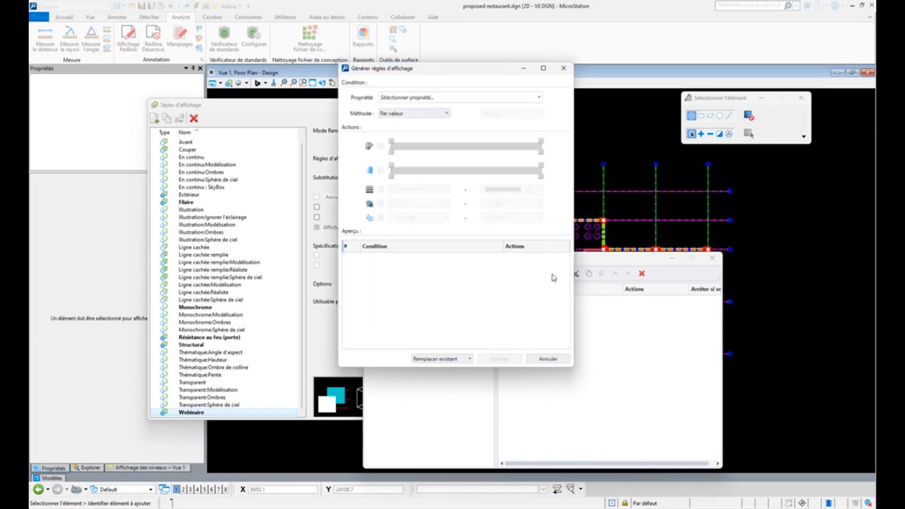
pyautogui.click(429, 99)
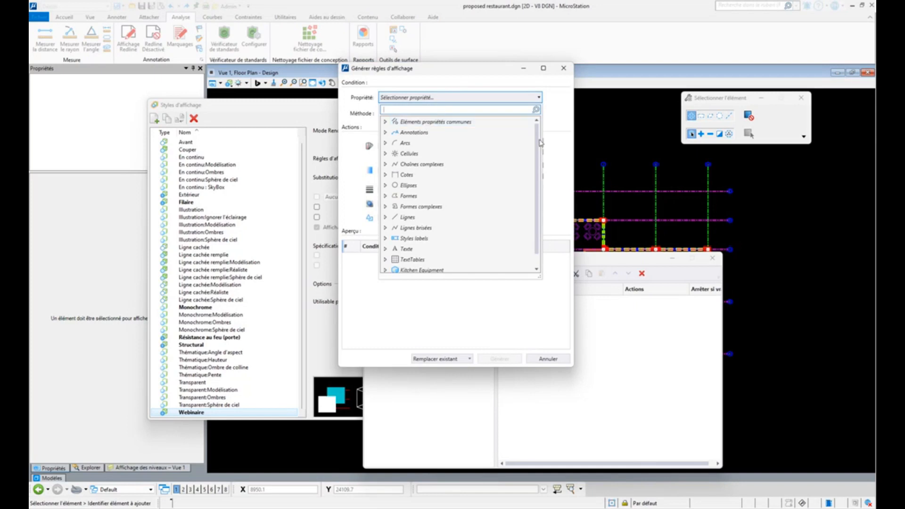
pyautogui.scroll(-1, 539, 141)
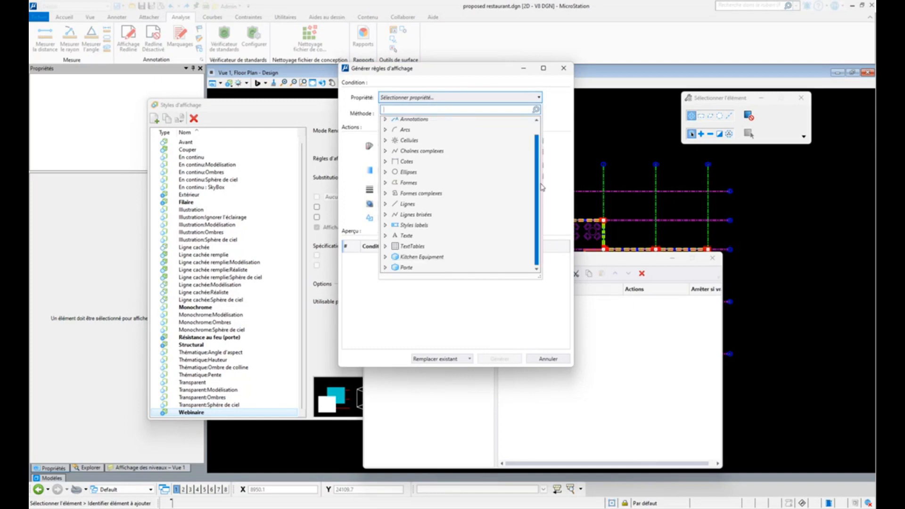
pyautogui.click(386, 268)
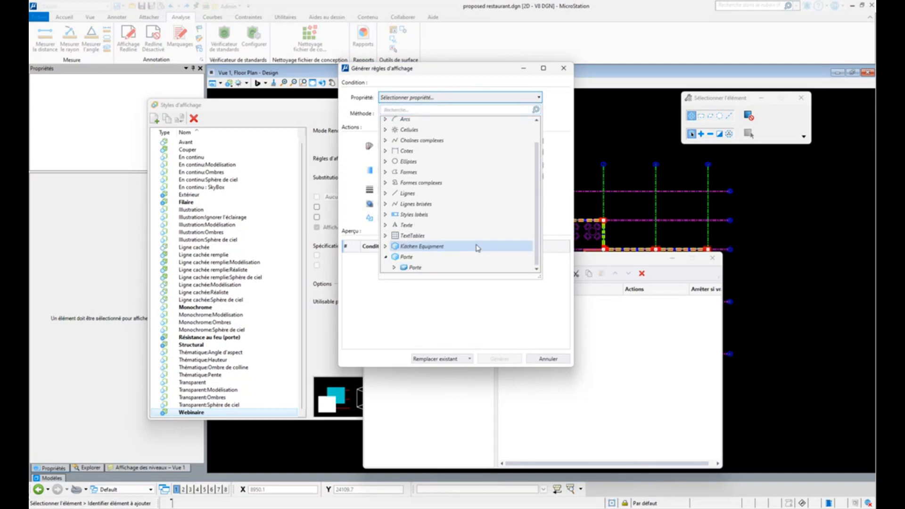
pyautogui.click(411, 268)
pyautogui.click(394, 267)
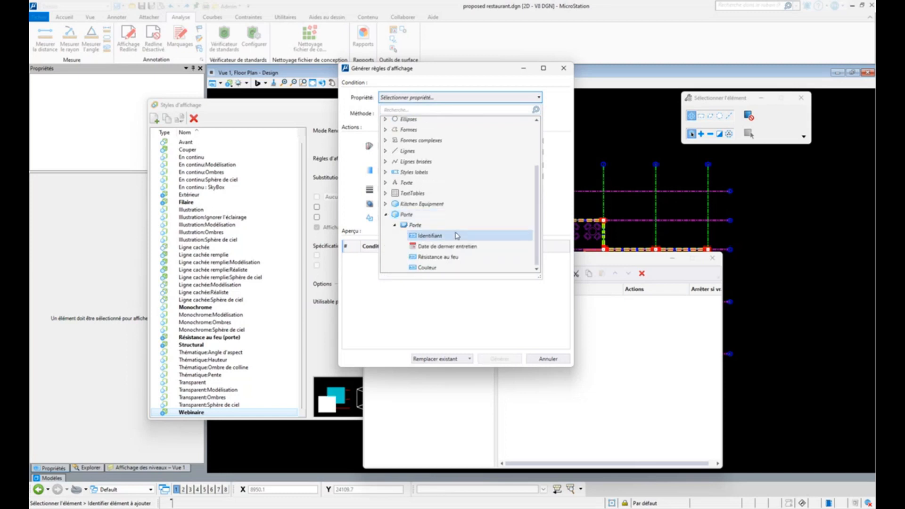
pyautogui.click(441, 257)
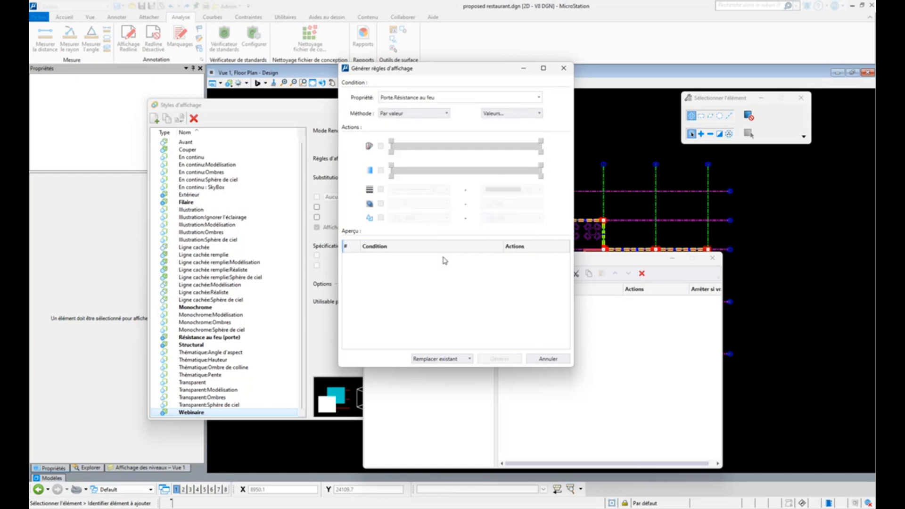
# - Include all available fire resistance values (30, 45, 60 and 90) in the by-value condition
pyautogui.click(401, 98)
pyautogui.click(495, 114)
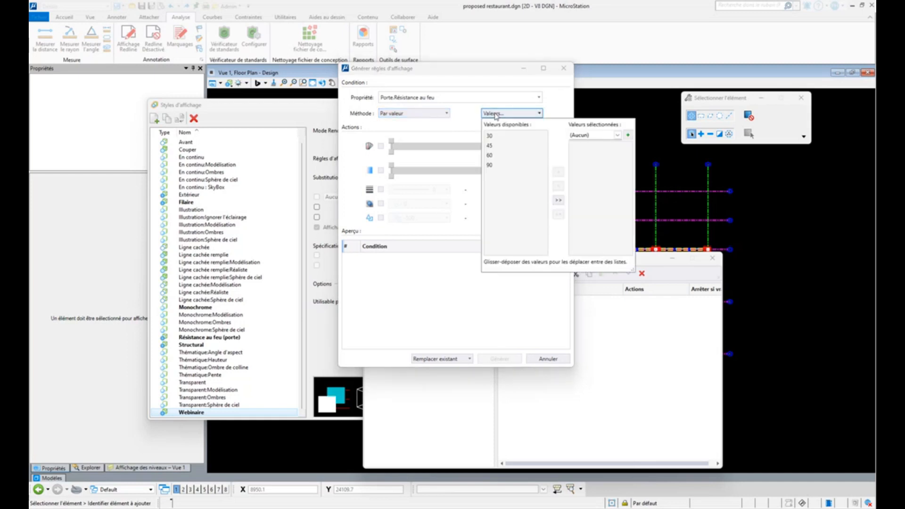
pyautogui.click(558, 202)
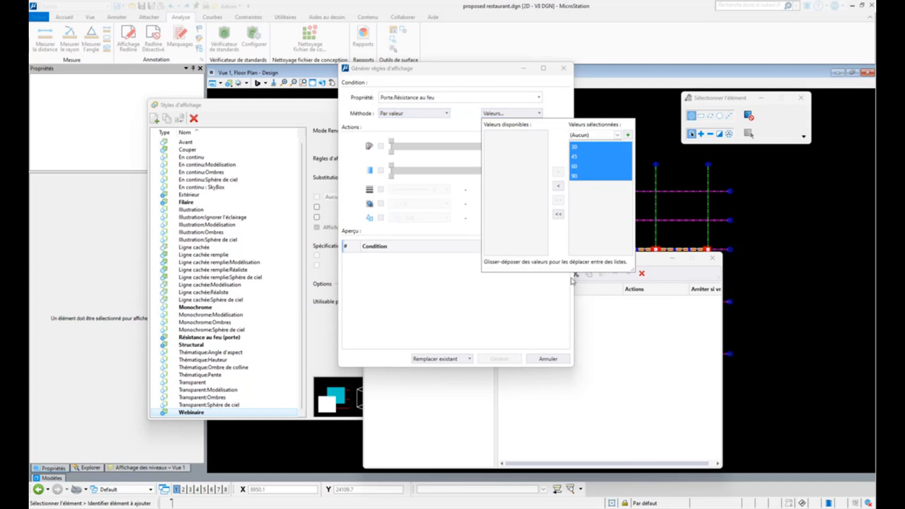
pyautogui.click(555, 296)
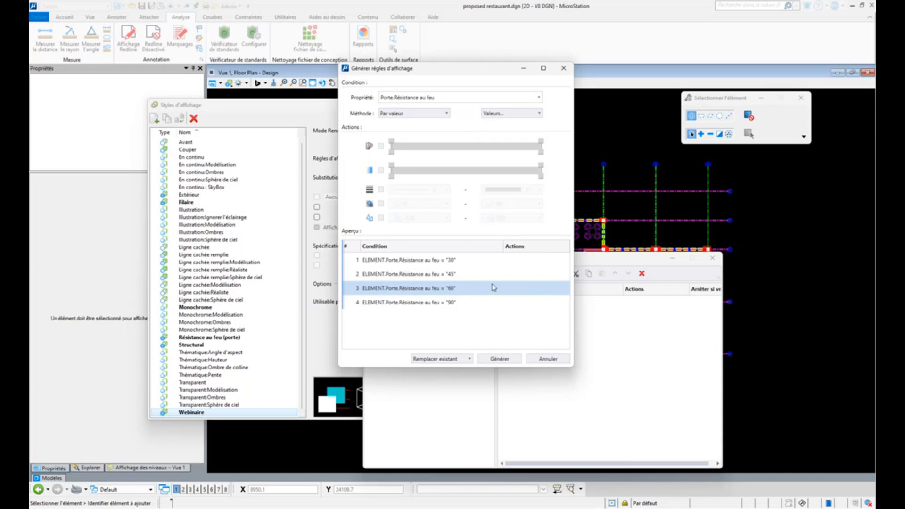
# - Enable the green-to-red colour gradient action for the four conditions and generate the rules
pyautogui.click(413, 260)
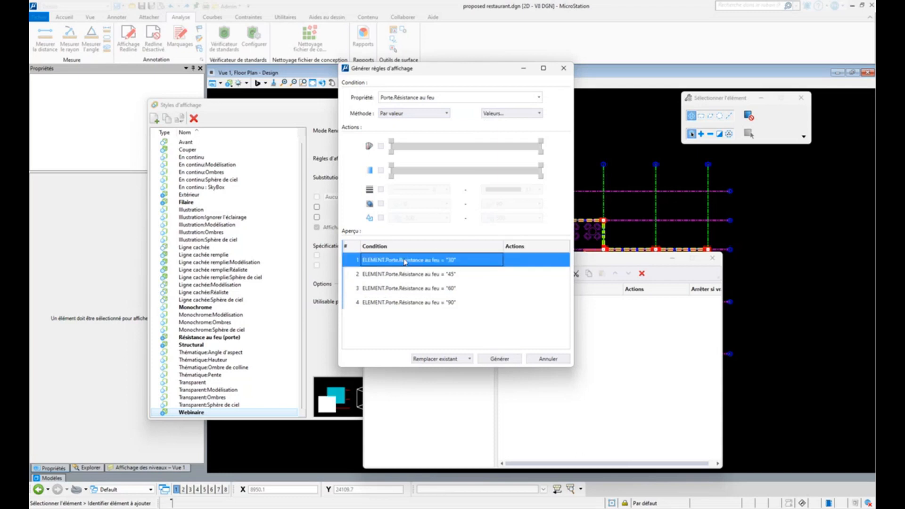
pyautogui.click(407, 276)
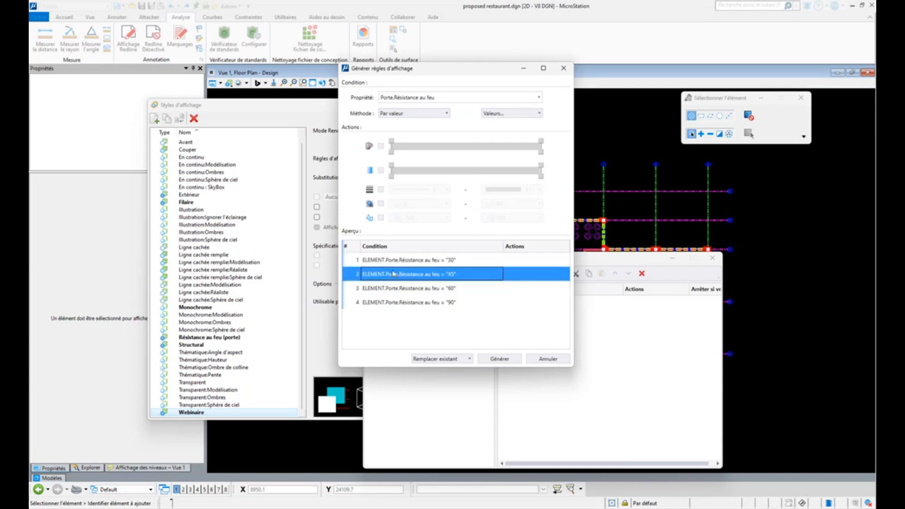
pyautogui.click(371, 261)
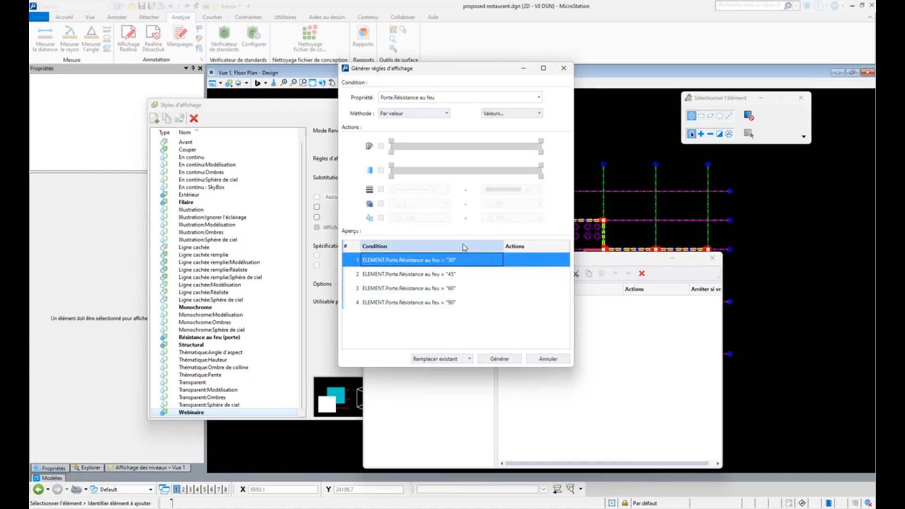
pyautogui.click(381, 146)
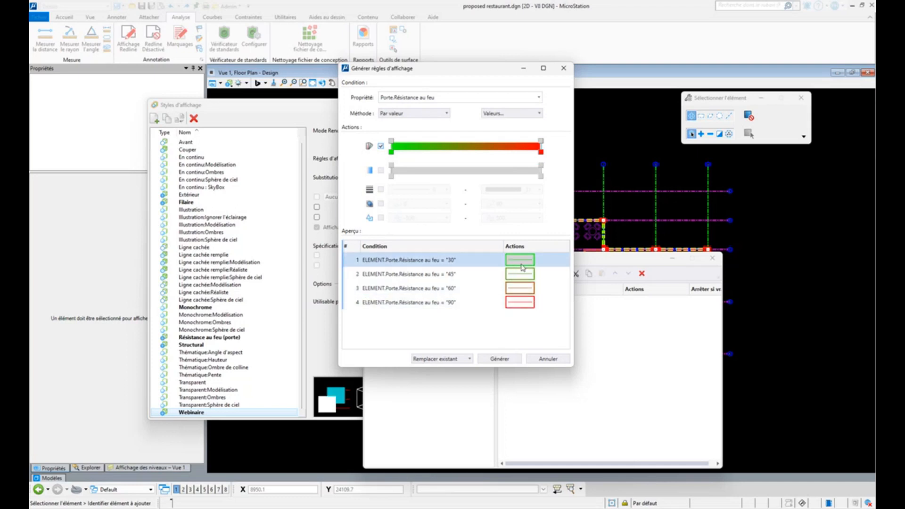
pyautogui.click(500, 359)
pyautogui.moveTo(580, 260); pyautogui.dragTo(469, 176)
pyautogui.click(473, 222)
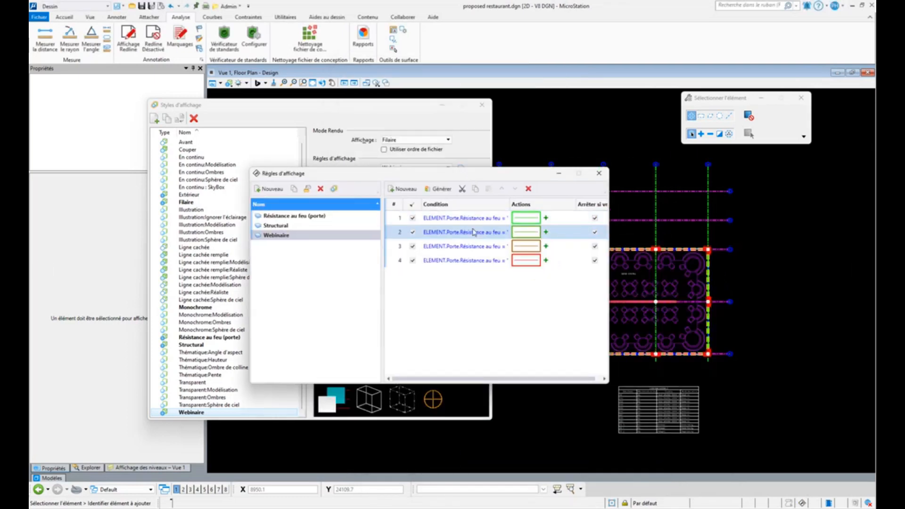
# - Close the display style settings, apply the Webinaire display style to View 1 and inspect the doors around the kitchen
pyautogui.moveTo(475, 176); pyautogui.dragTo(611, 379)
pyautogui.moveTo(390, 109); pyautogui.dragTo(161, 117)
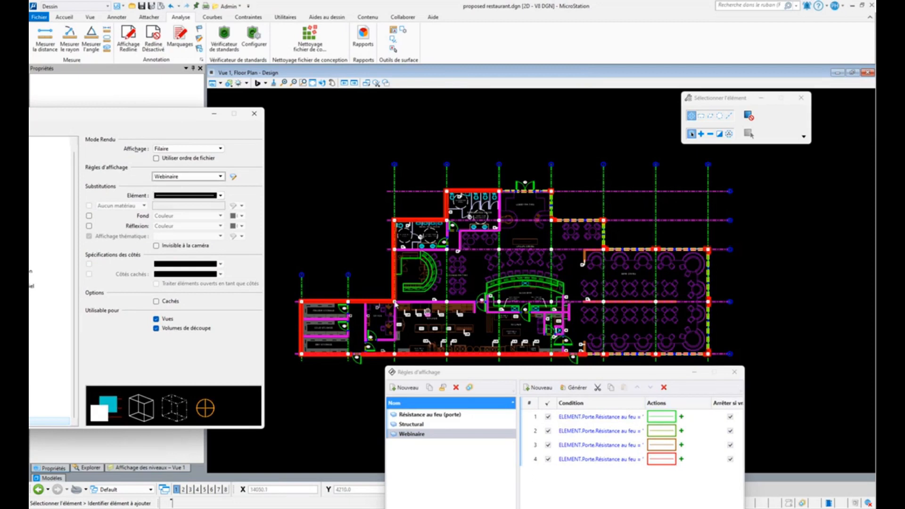
pyautogui.click(255, 114)
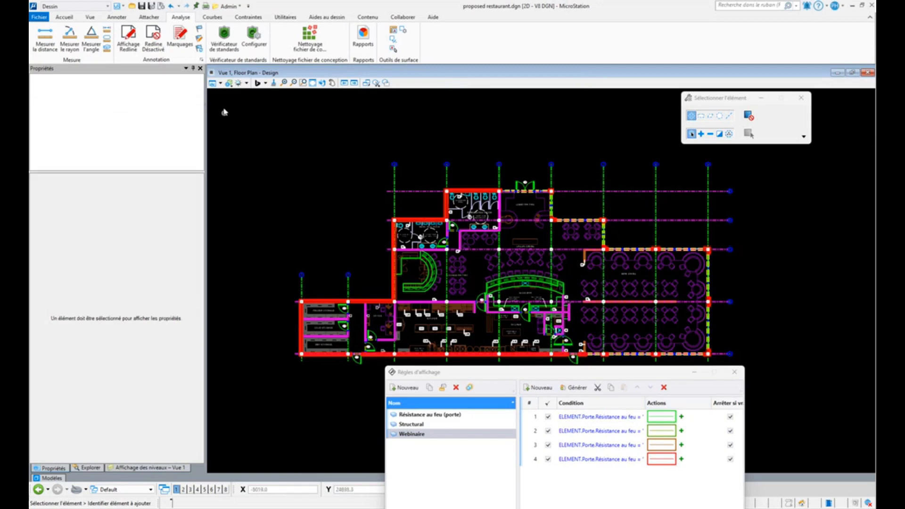
pyautogui.click(219, 84)
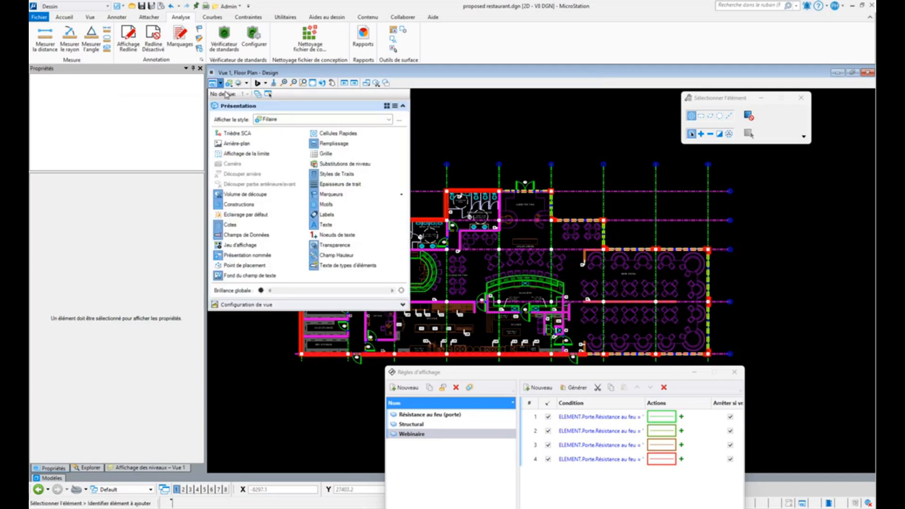
pyautogui.click(300, 120)
pyautogui.scroll(-2, 310, 191)
pyautogui.scroll(-2, 310, 191)
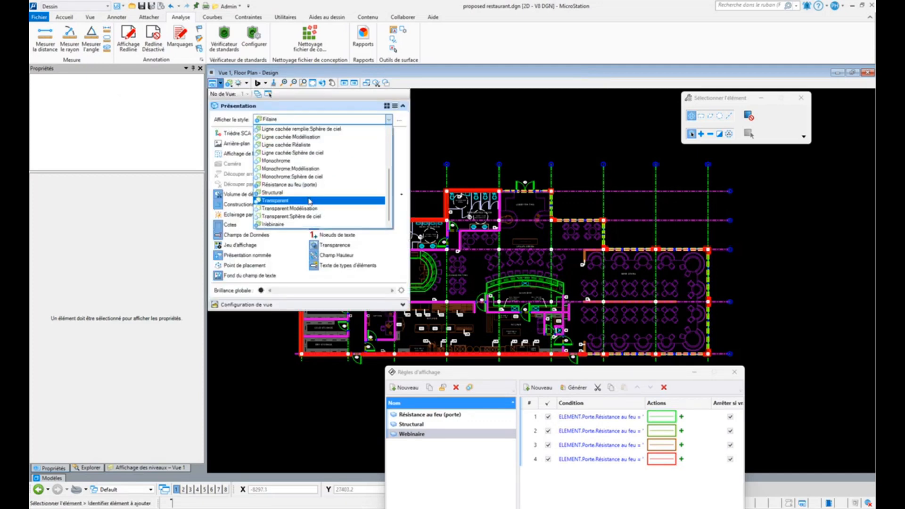
pyautogui.click(285, 225)
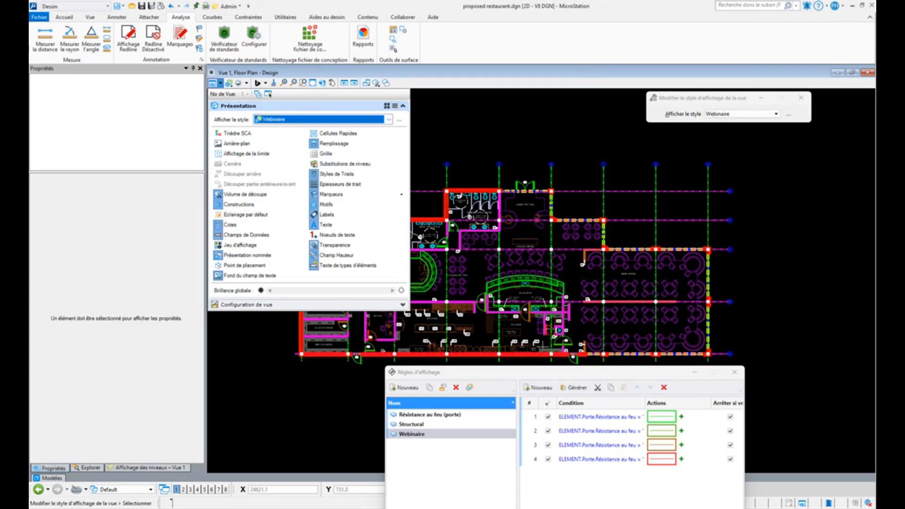
pyautogui.scroll(5, 548, 338)
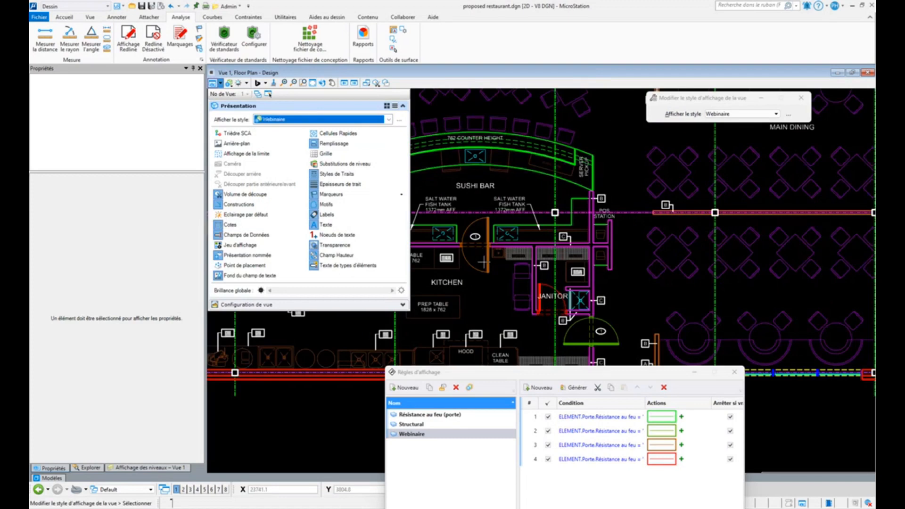
# - Add a fifth, always applicable rule to the Webinaire set and widen the rules window and condition column
pyautogui.moveTo(555, 372); pyautogui.dragTo(521, 164)
pyautogui.click(518, 182)
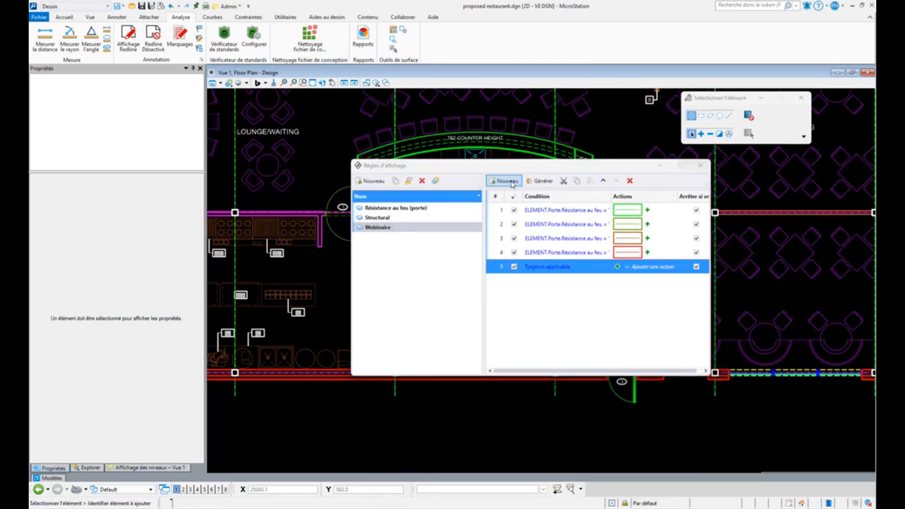
pyautogui.moveTo(592, 172); pyautogui.dragTo(495, 162)
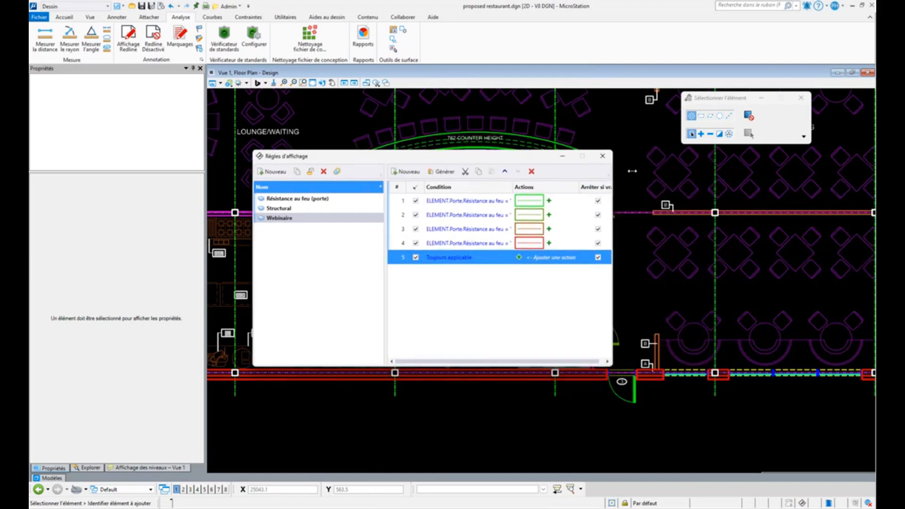
pyautogui.moveTo(612, 172); pyautogui.dragTo(659, 172)
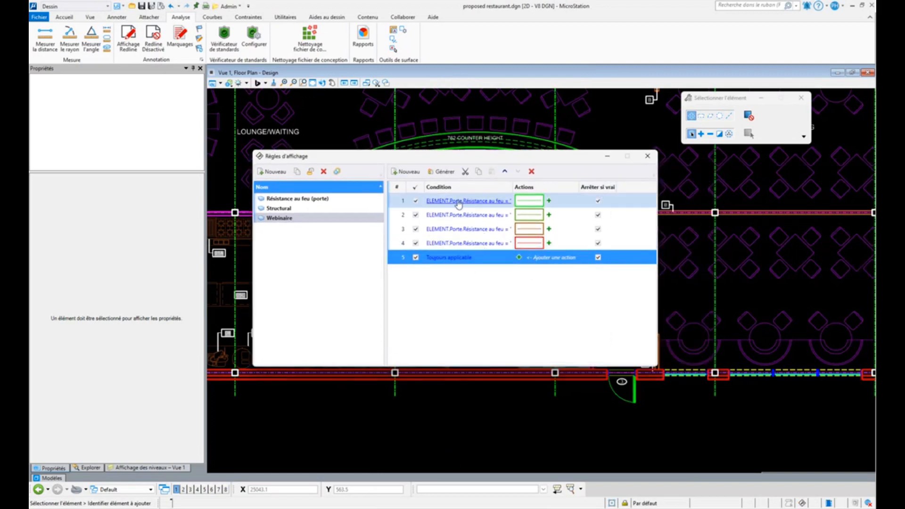
pyautogui.moveTo(513, 201); pyautogui.dragTo(529, 203)
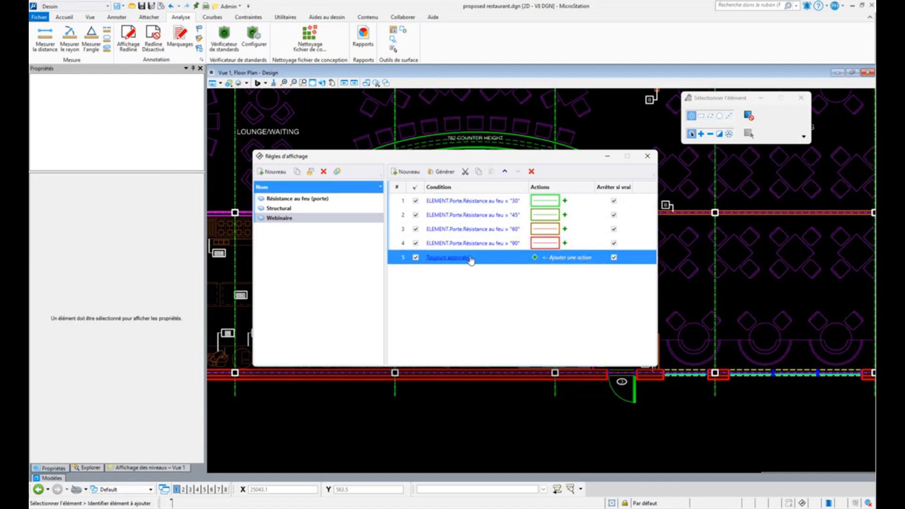
# - Give the always applicable rule a symbology override with light grey colour 28 (RGB 217, 217, 217)
pyautogui.click(536, 258)
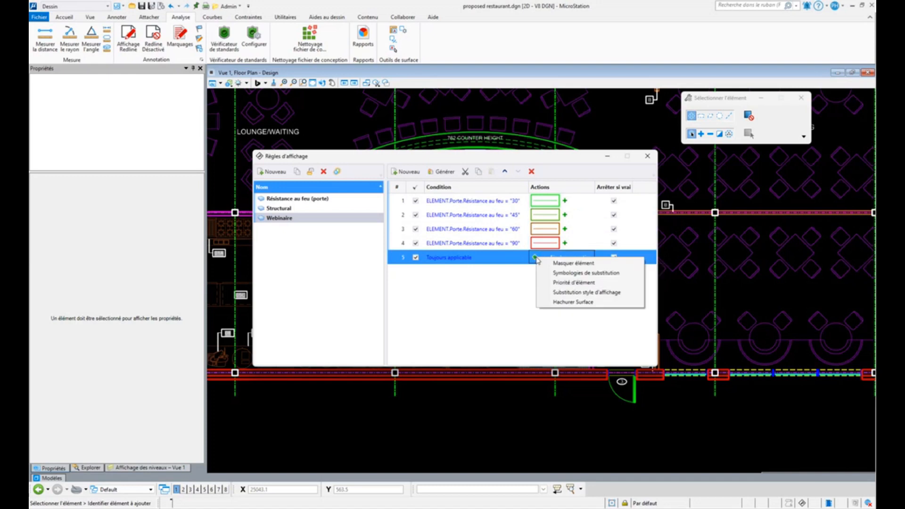
pyautogui.click(561, 276)
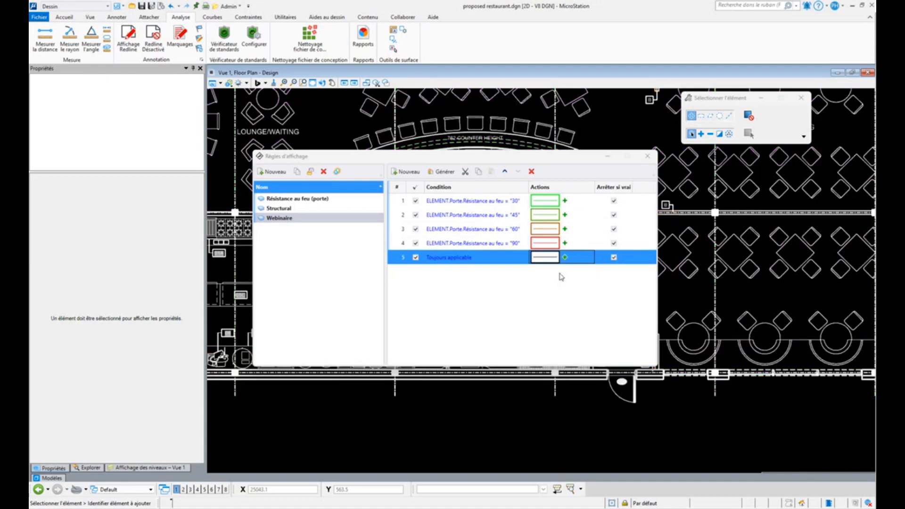
pyautogui.click(546, 258)
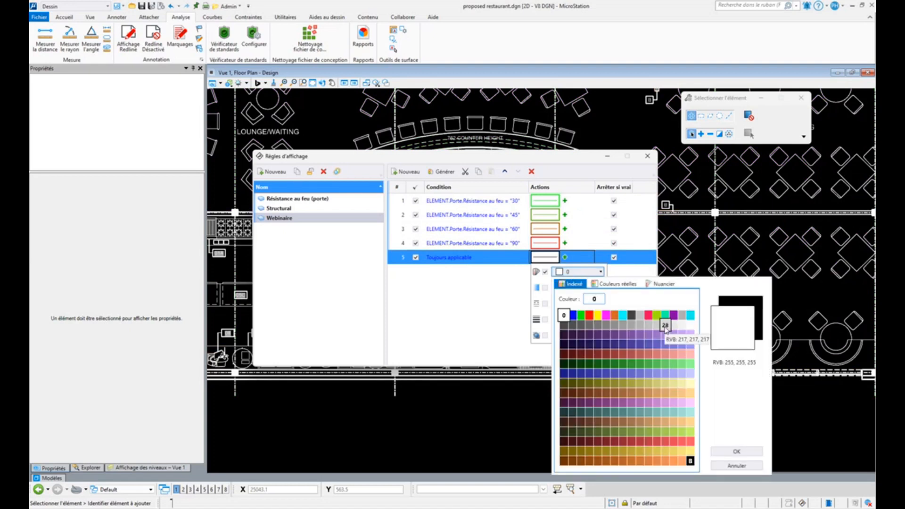
pyautogui.click(665, 327)
pyautogui.click(444, 320)
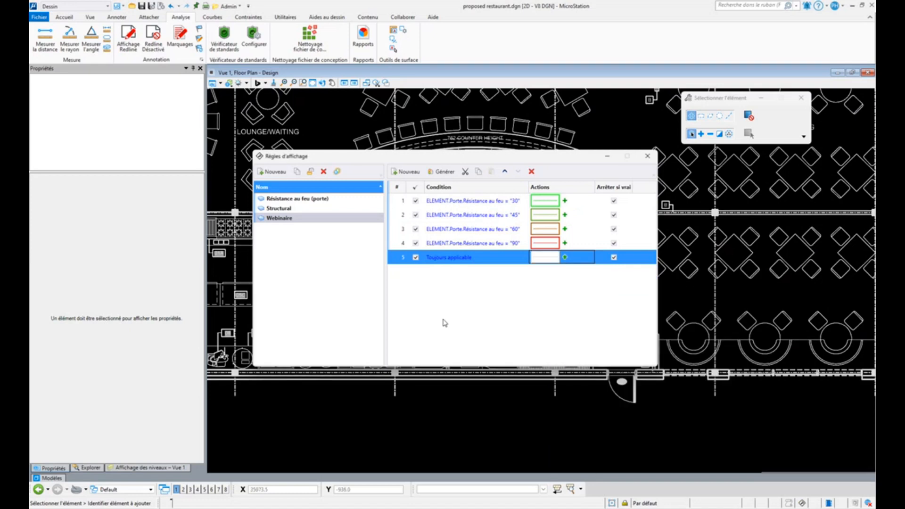
# - Move the display rules window off the drawing, review the coloured doors across the whole plan and close the rules window
pyautogui.moveTo(613, 156); pyautogui.dragTo(635, 360)
pyautogui.scroll(-6, 607, 312)
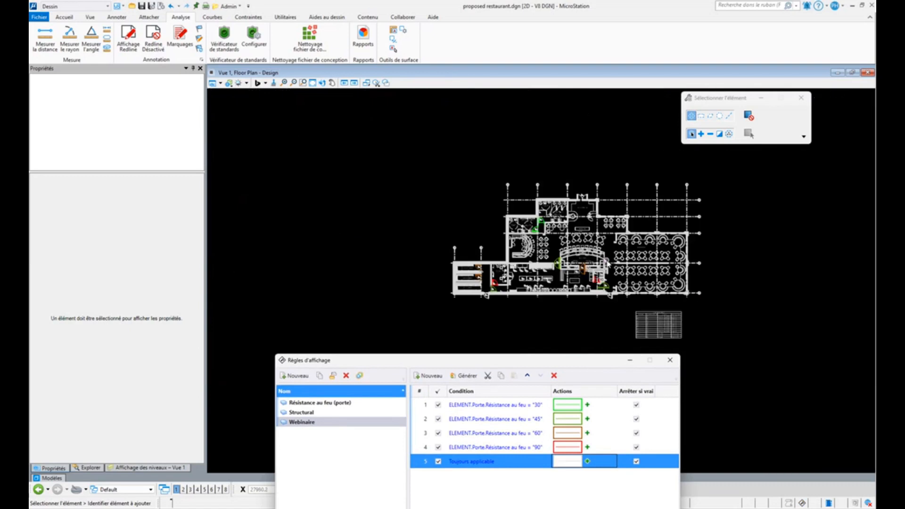
pyautogui.scroll(2, 627, 326)
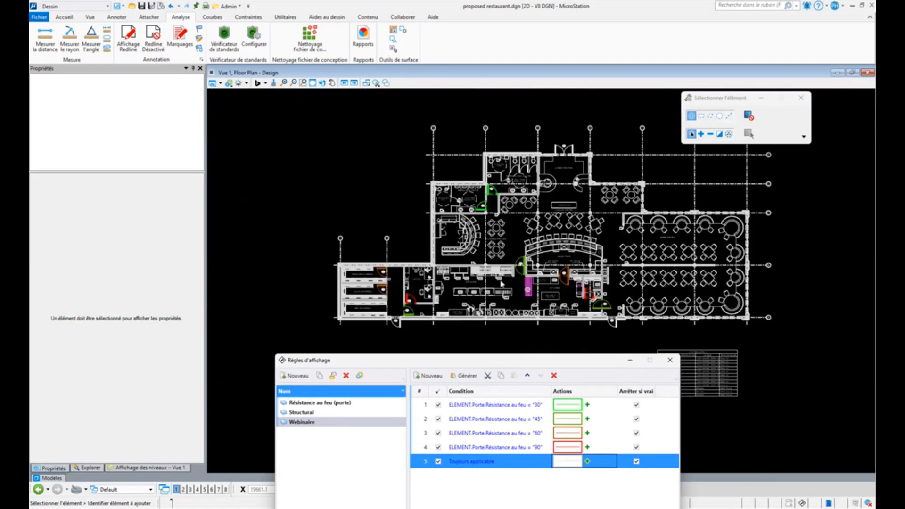
pyautogui.click(670, 360)
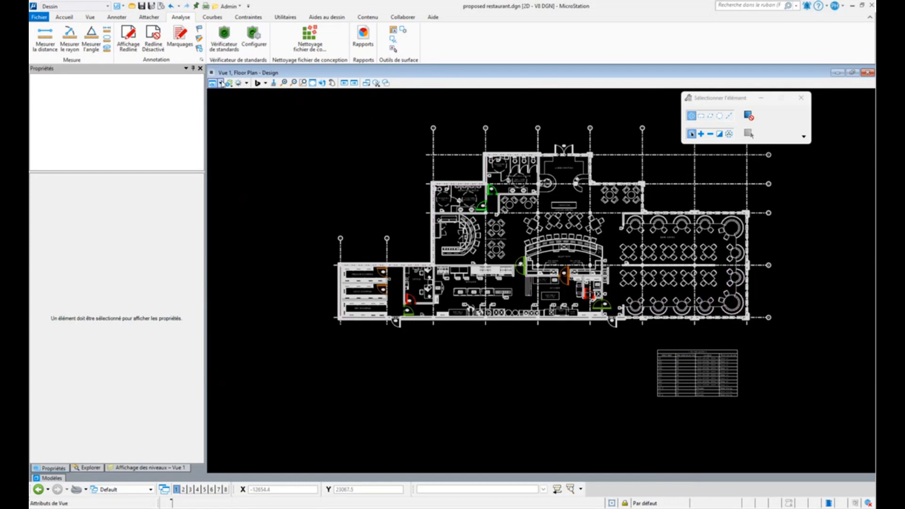
# - Enable the background colour override in the Webinaire display style, giving View 1 a white background, and close the style settings
pyautogui.click(220, 83)
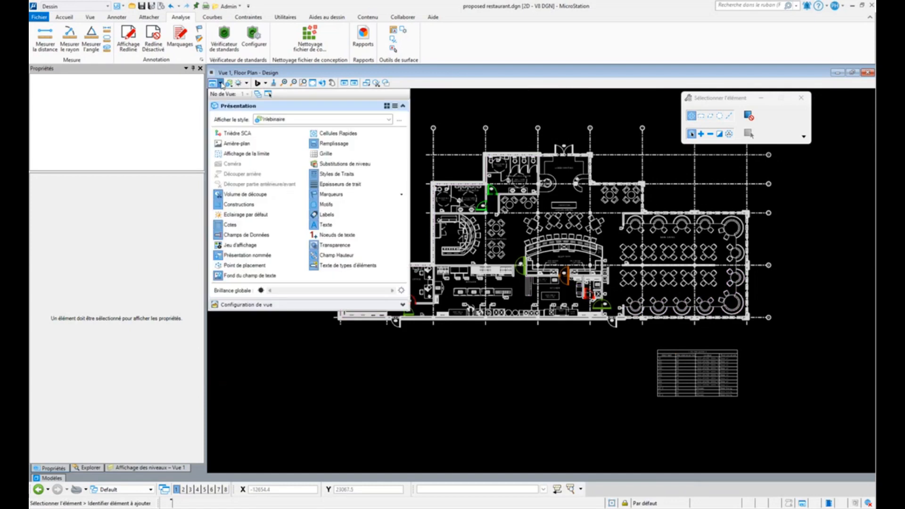
pyautogui.click(399, 121)
pyautogui.moveTo(281, 116); pyautogui.dragTo(340, 76)
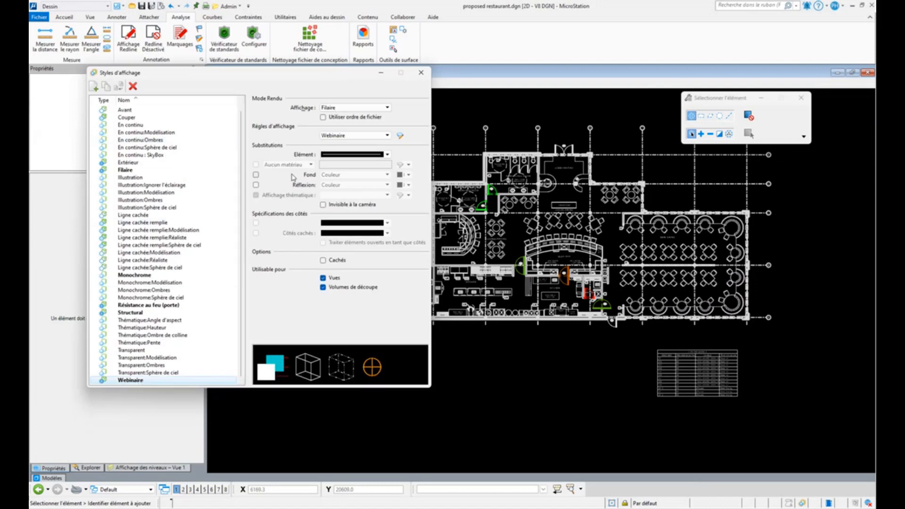
pyautogui.click(255, 175)
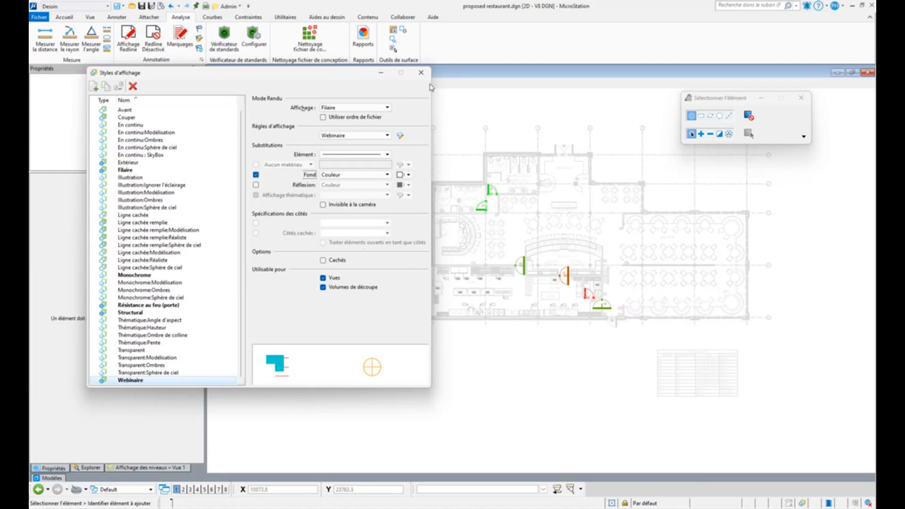
pyautogui.click(421, 72)
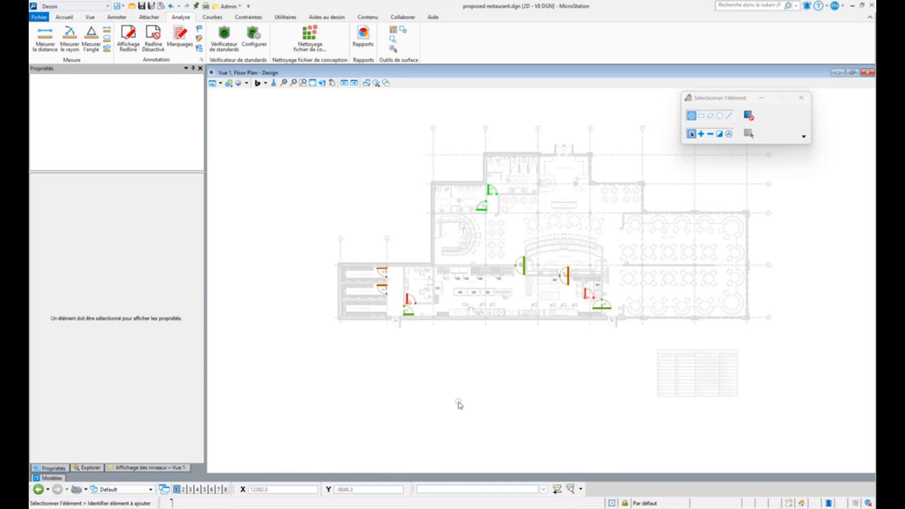
pyautogui.hotkey('alt', 'Tab')
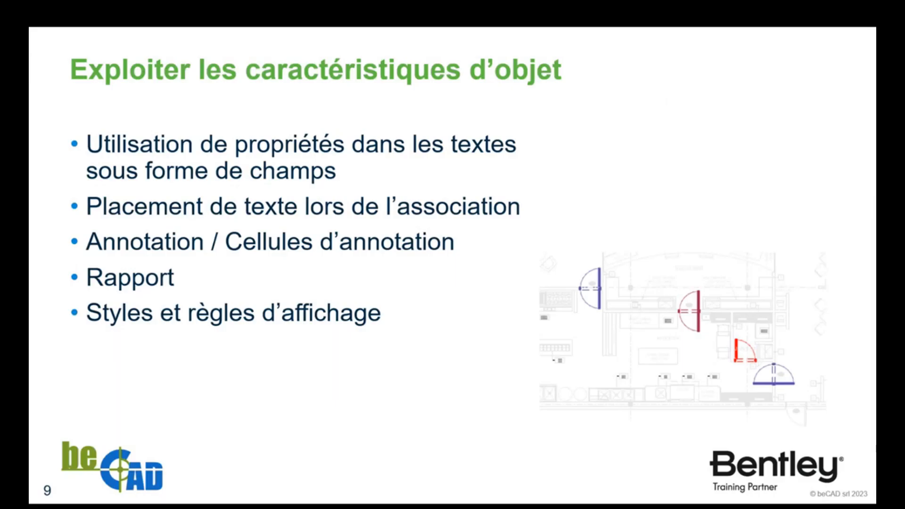
pyautogui.click(401, 278)
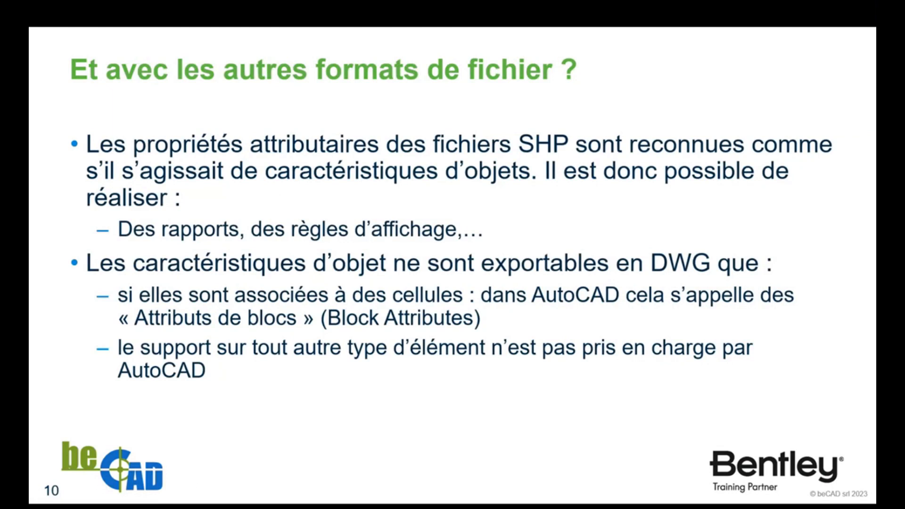
pyautogui.hotkey('alt', 'Tab')
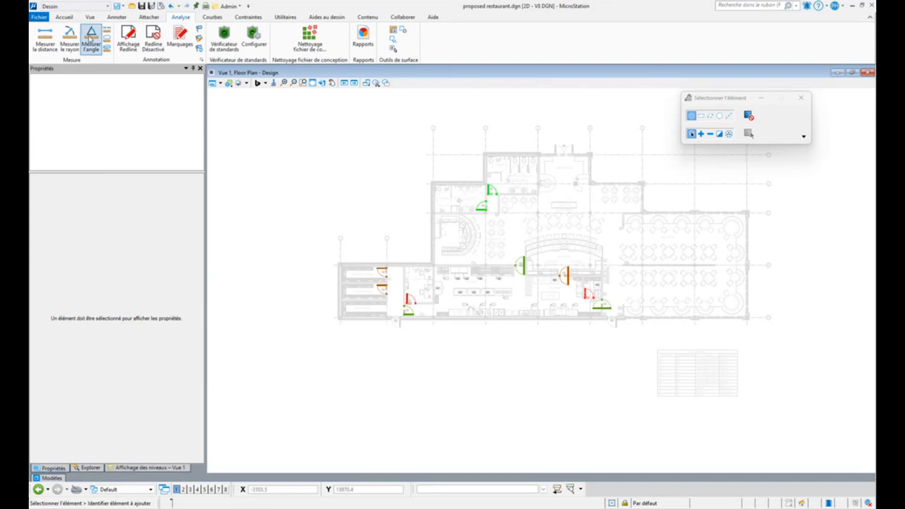
# - Draw a single diagonal SmartLine in the empty area above the storage rooms, west of the restrooms
pyautogui.click(64, 17)
pyautogui.click(398, 35)
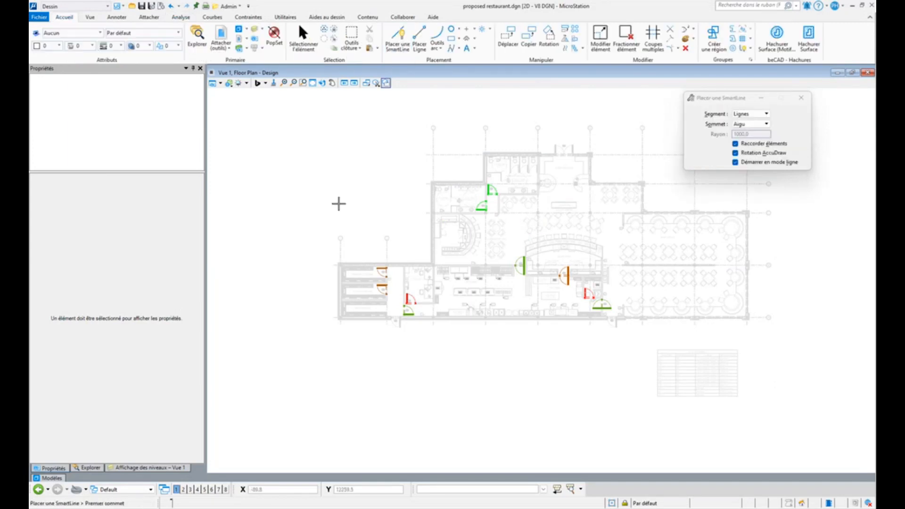
pyautogui.click(339, 215)
pyautogui.rightClick(398, 208)
# - Try to attach the Porte item type from the Webinaire 23-04-2024 library to the diagonal line and check the line's properties
pyautogui.click(149, 17)
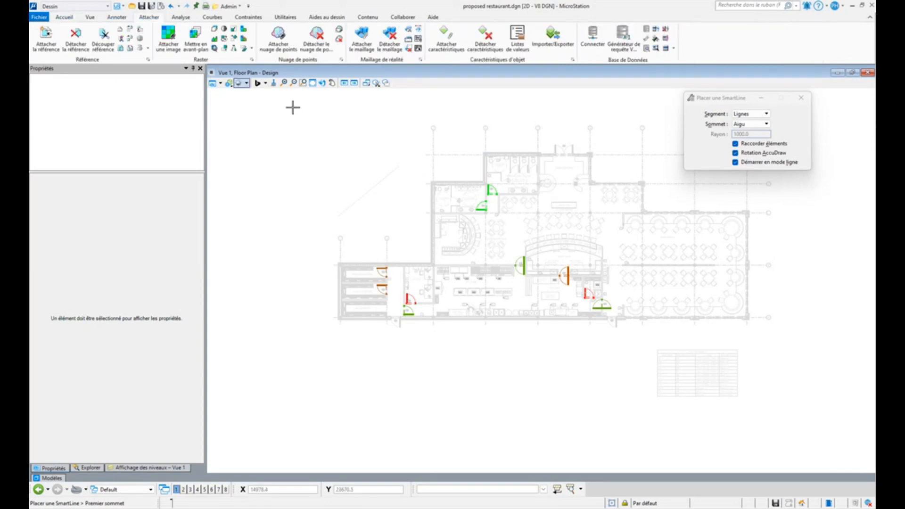
pyautogui.click(443, 46)
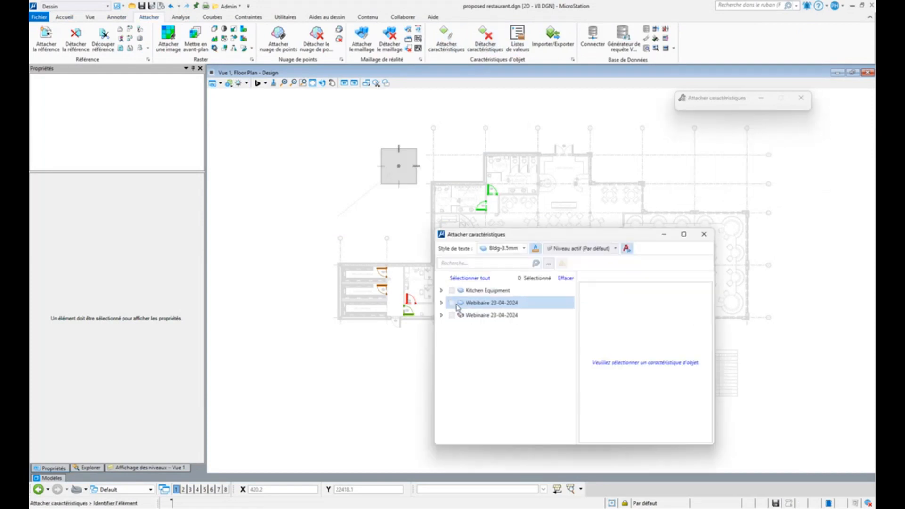
pyautogui.click(442, 303)
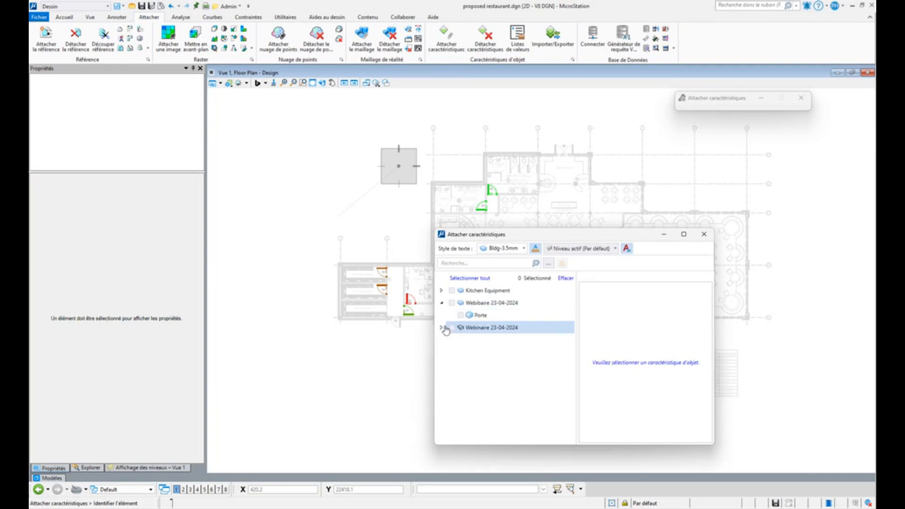
pyautogui.click(442, 328)
pyautogui.click(461, 352)
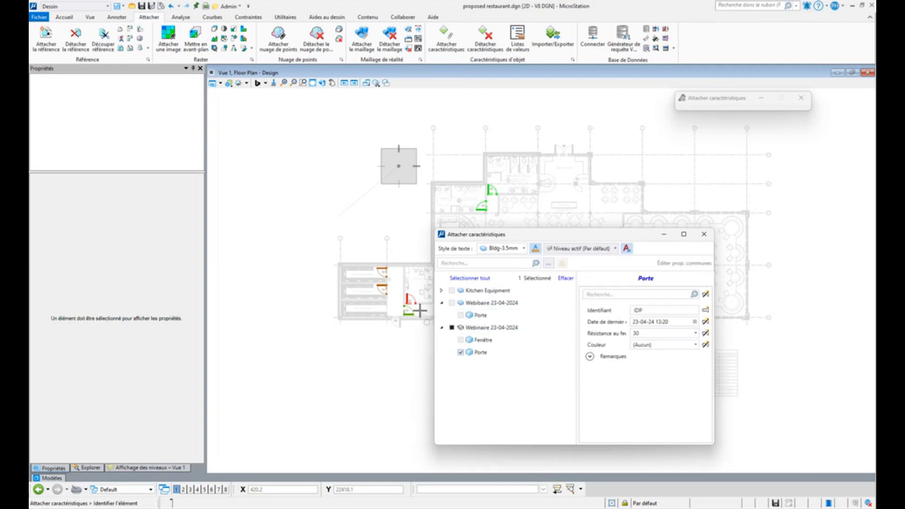
pyautogui.click(368, 191)
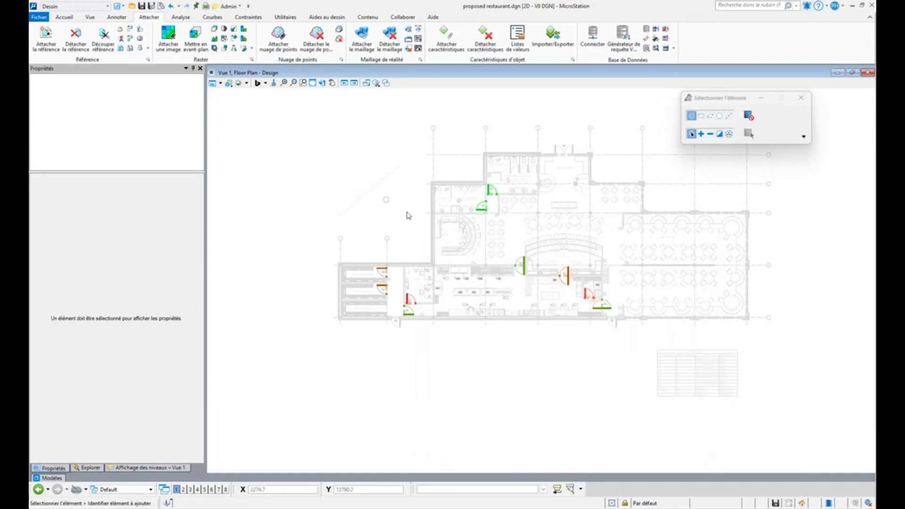
pyautogui.click(372, 188)
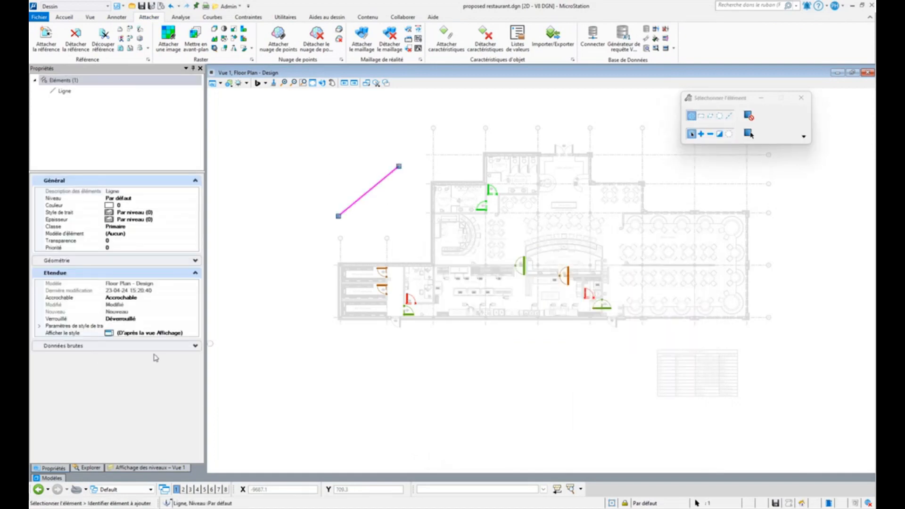
pyautogui.click(323, 157)
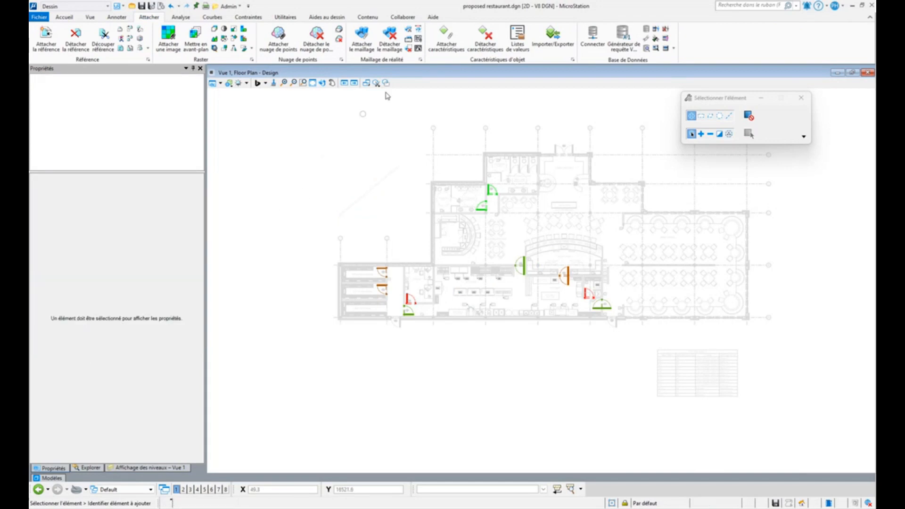
# - Attach the Porte item type to the diagonal line, place its identifier text near the upper end and inspect the line's properties
pyautogui.click(446, 47)
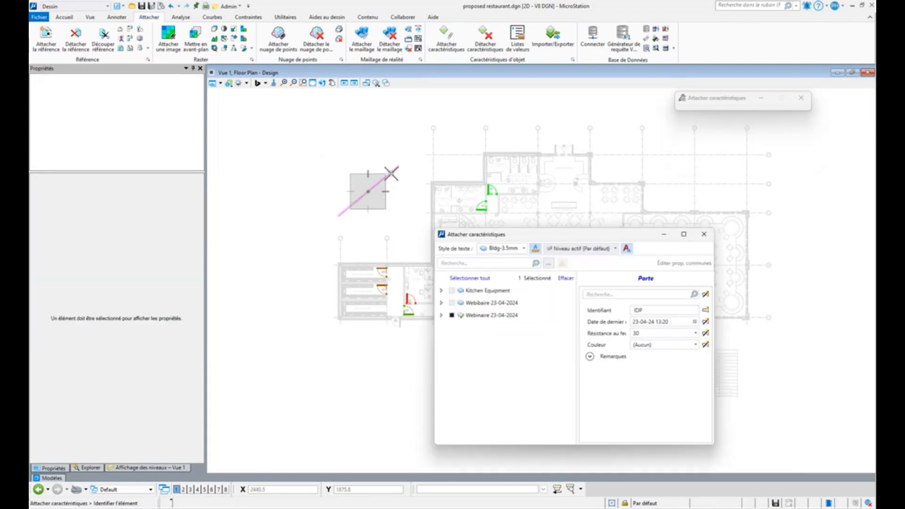
pyautogui.click(389, 174)
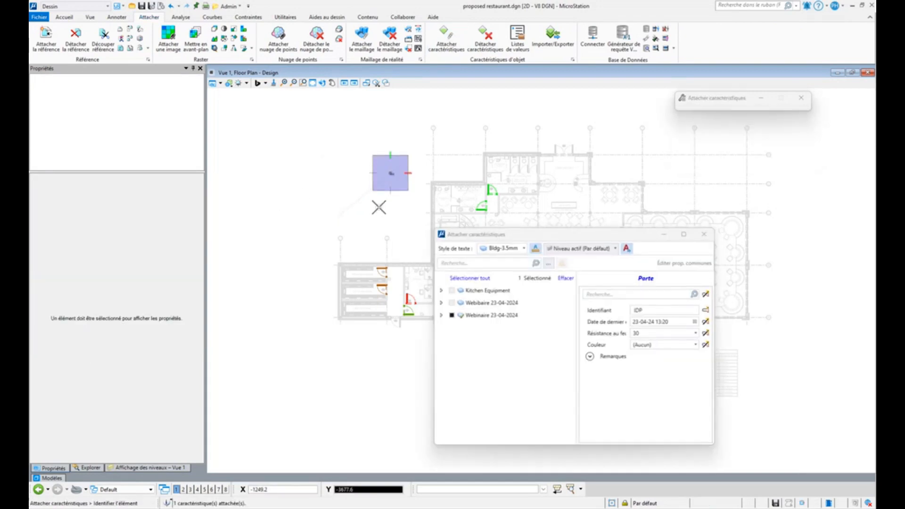
pyautogui.press('Escape')
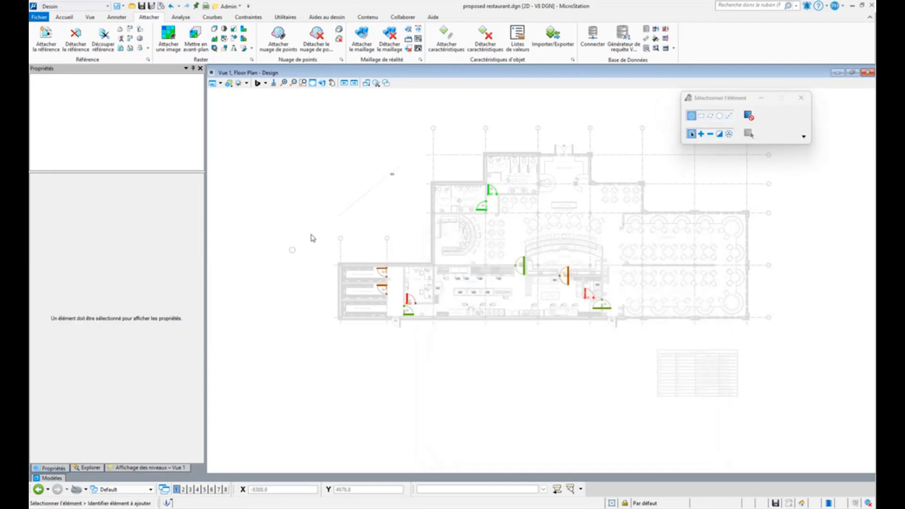
pyautogui.click(372, 190)
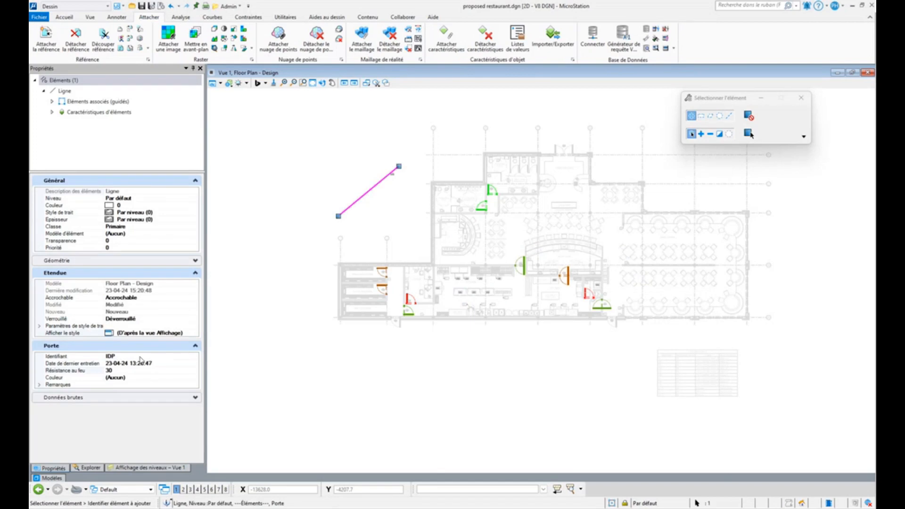
pyautogui.click(278, 339)
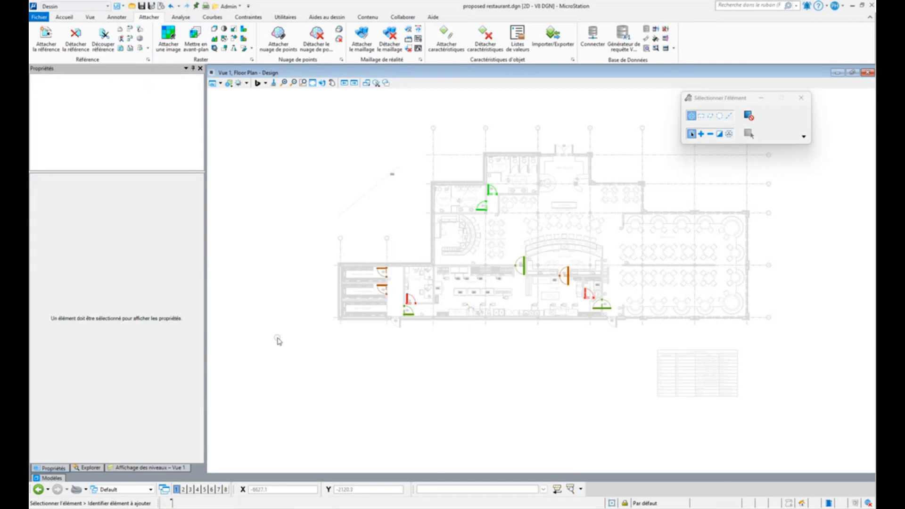
# - Save the drawing as an Autodesk DWG file named proposed restaurant.dwg in the dgn folder
pyautogui.click(39, 17)
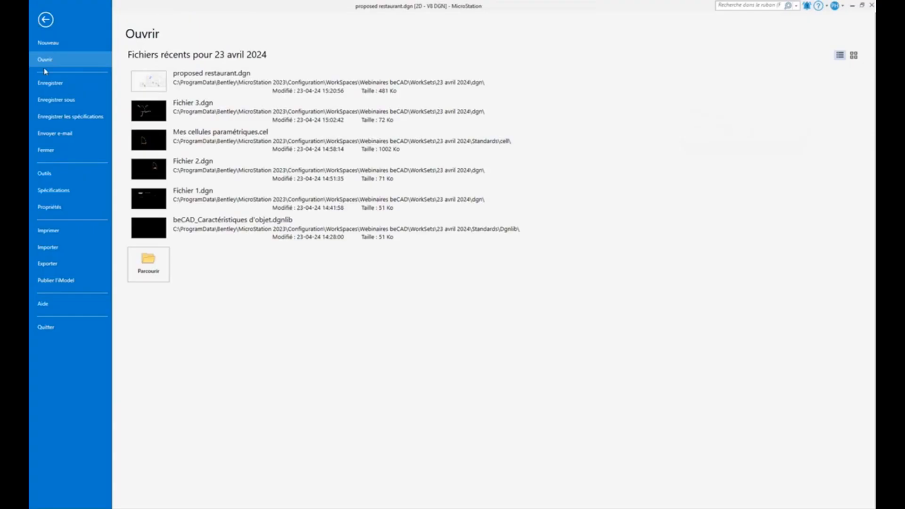
pyautogui.click(55, 99)
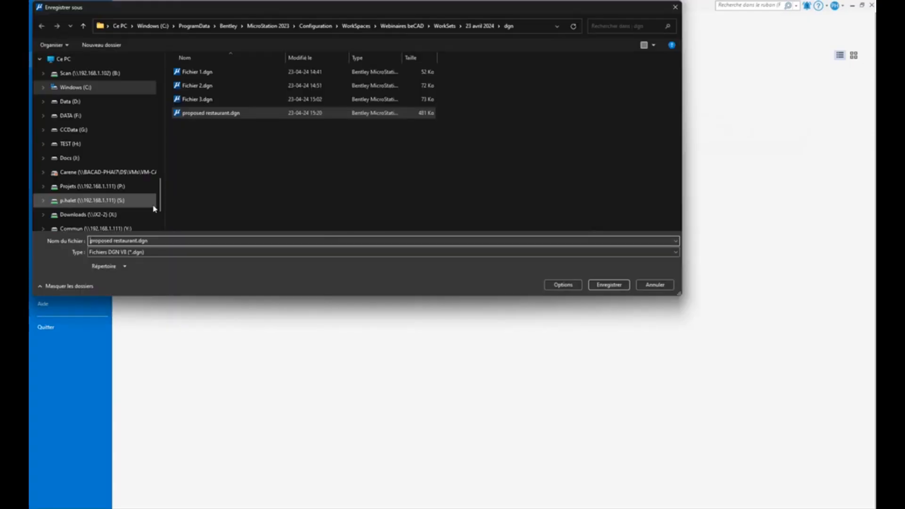
pyautogui.click(153, 252)
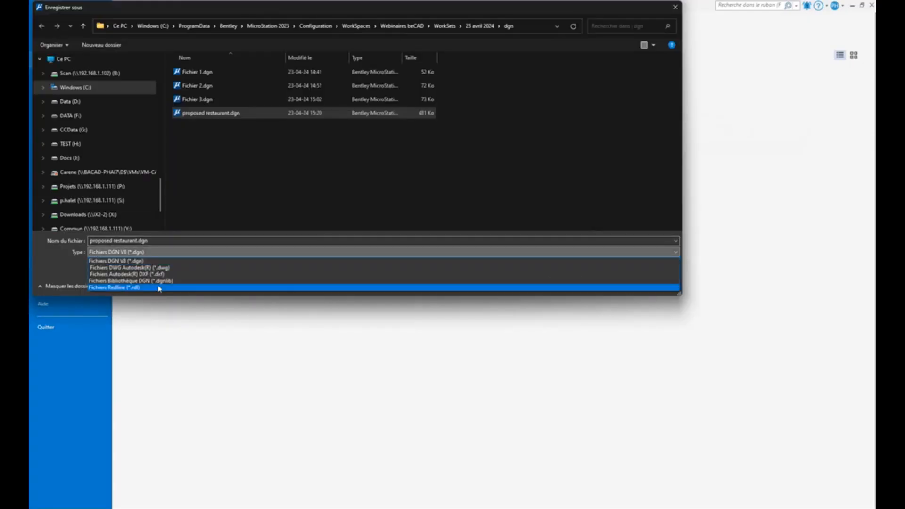
pyautogui.click(162, 268)
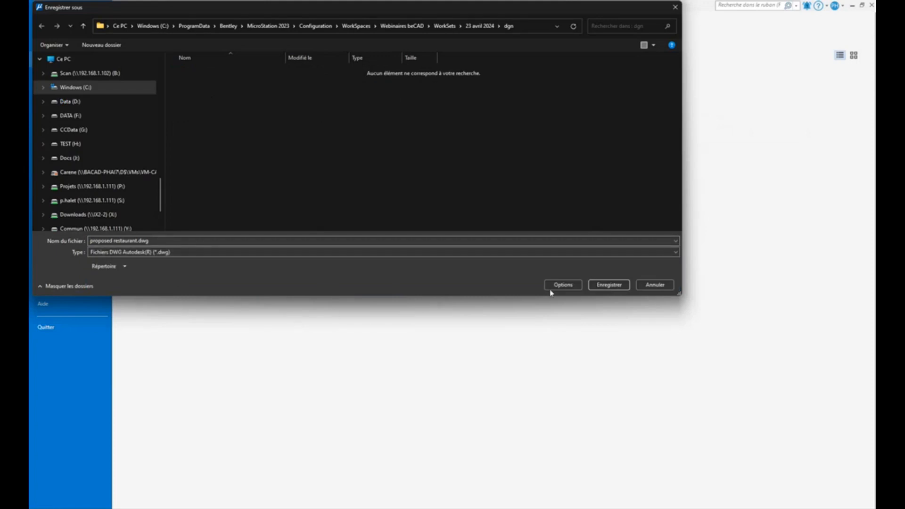
pyautogui.click(618, 288)
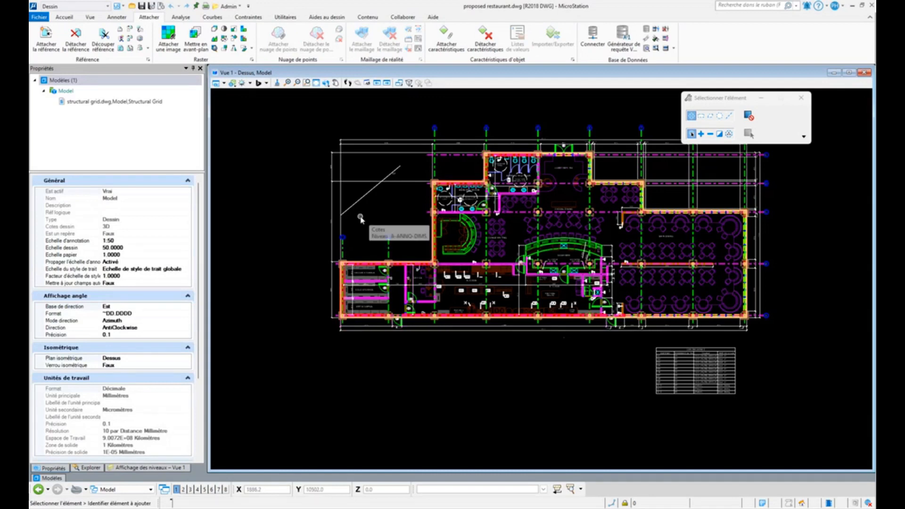
# - Examine the properties of the Frozen Storage door cell and of the diagonal line in the DWG file
pyautogui.click(380, 272)
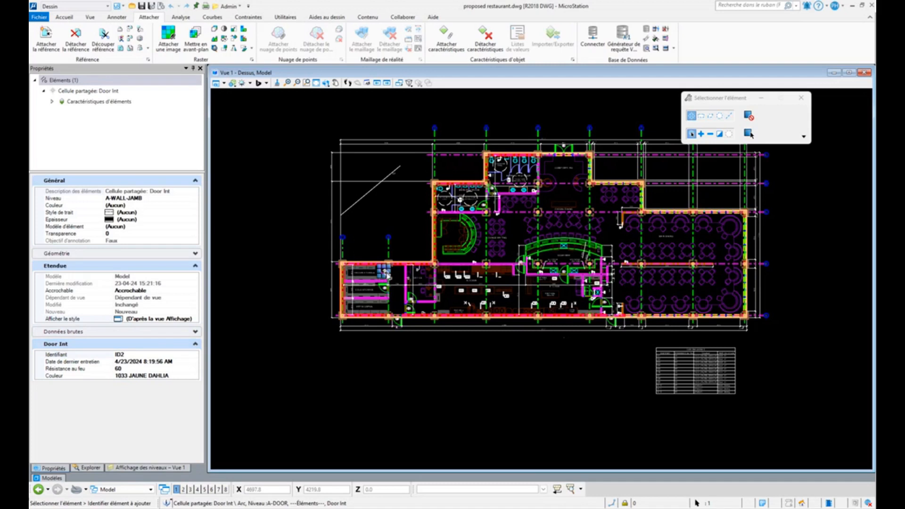
pyautogui.scroll(5, 387, 274)
pyautogui.moveTo(502, 151)
pyautogui.mouseDown(button='middle')
pyautogui.moveTo(560, 269)
pyautogui.moveTo(556, 282)
pyautogui.mouseUp(button='middle')
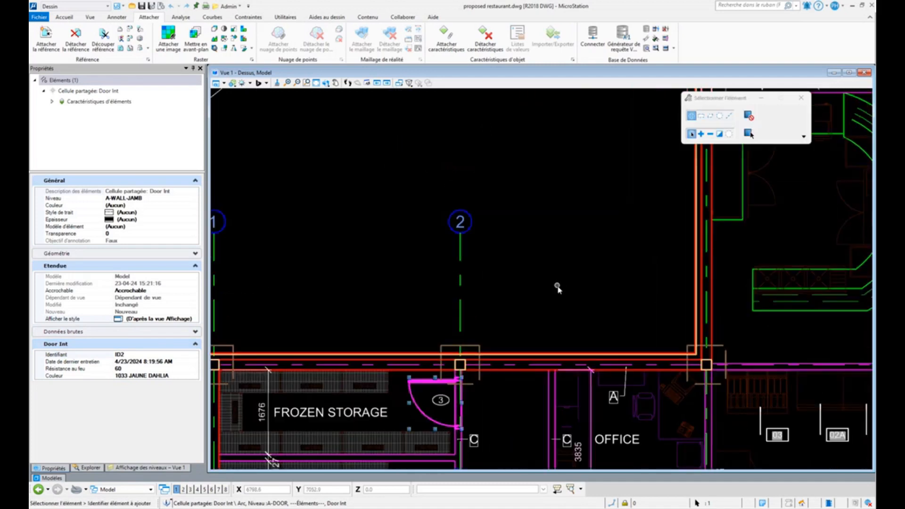
pyautogui.scroll(-2, 557, 287)
pyautogui.moveTo(489, 178); pyautogui.dragTo(434, 303, button='middle')
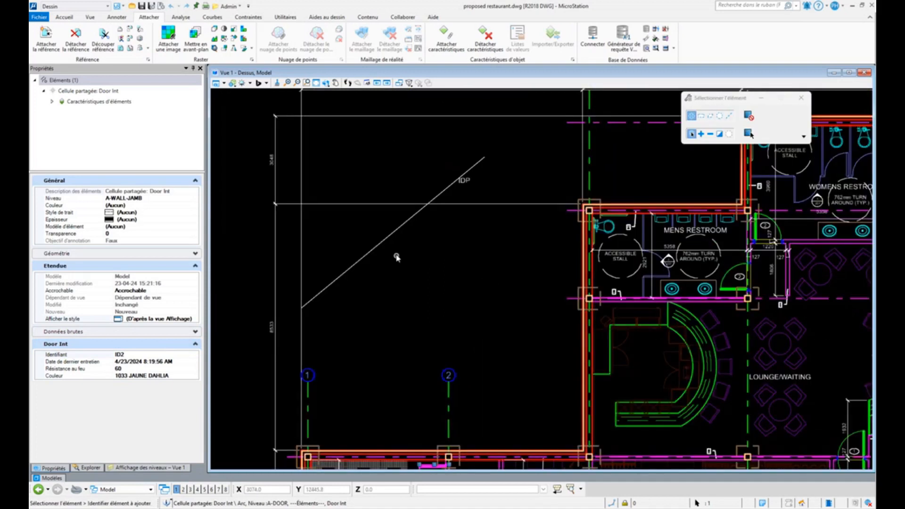
pyautogui.click(389, 241)
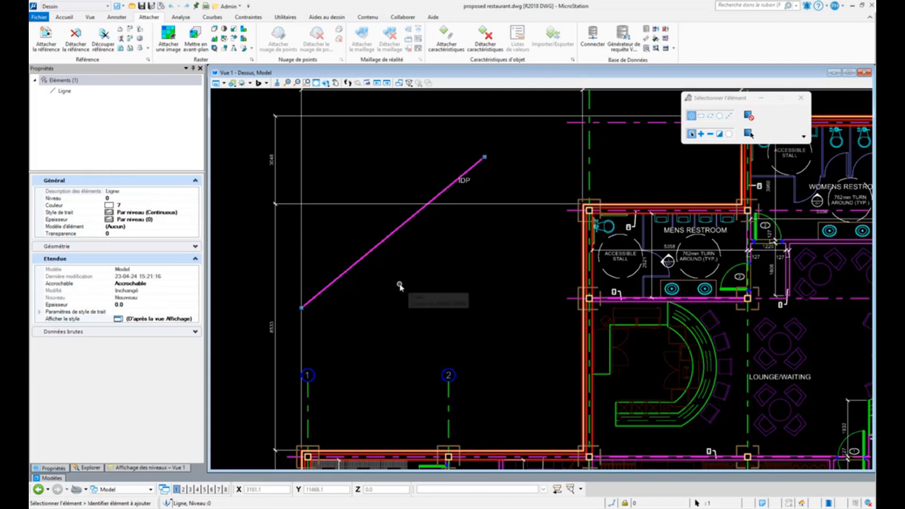
pyautogui.hotkey('alt', 'Tab')
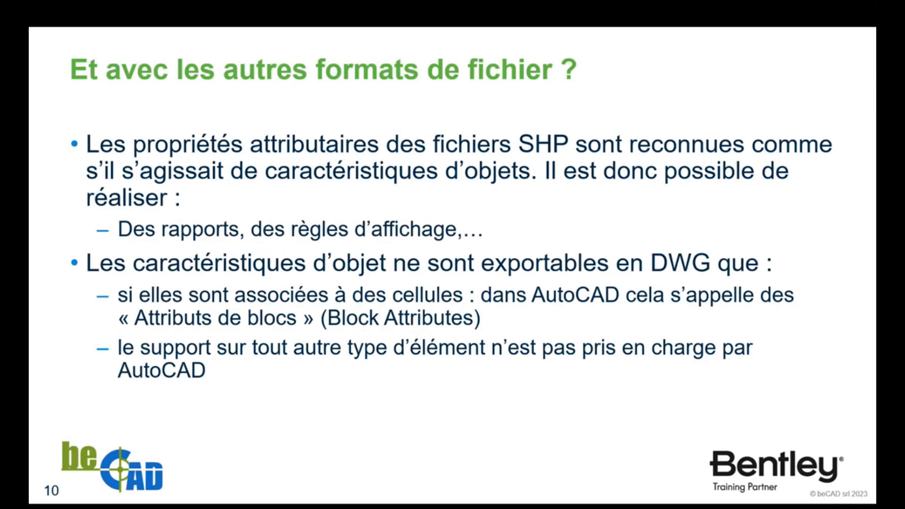
pyautogui.click(206, 375)
pyautogui.press('Left')
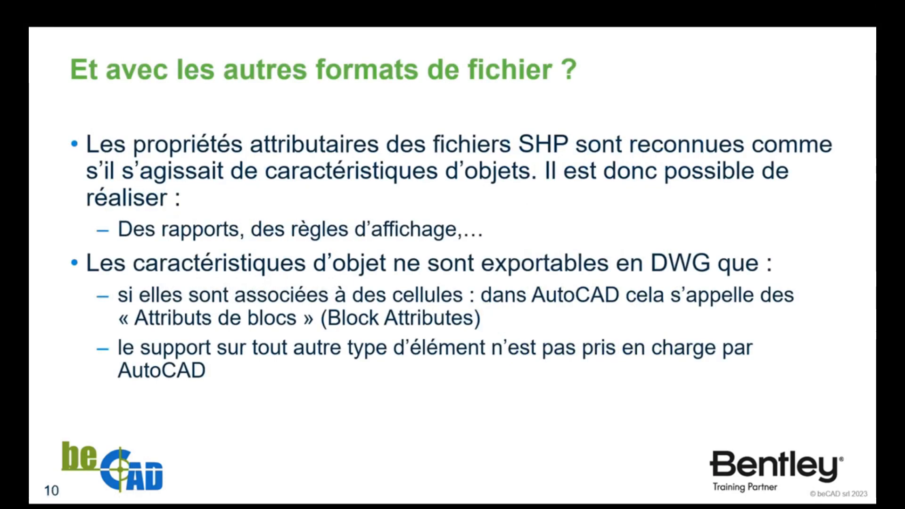